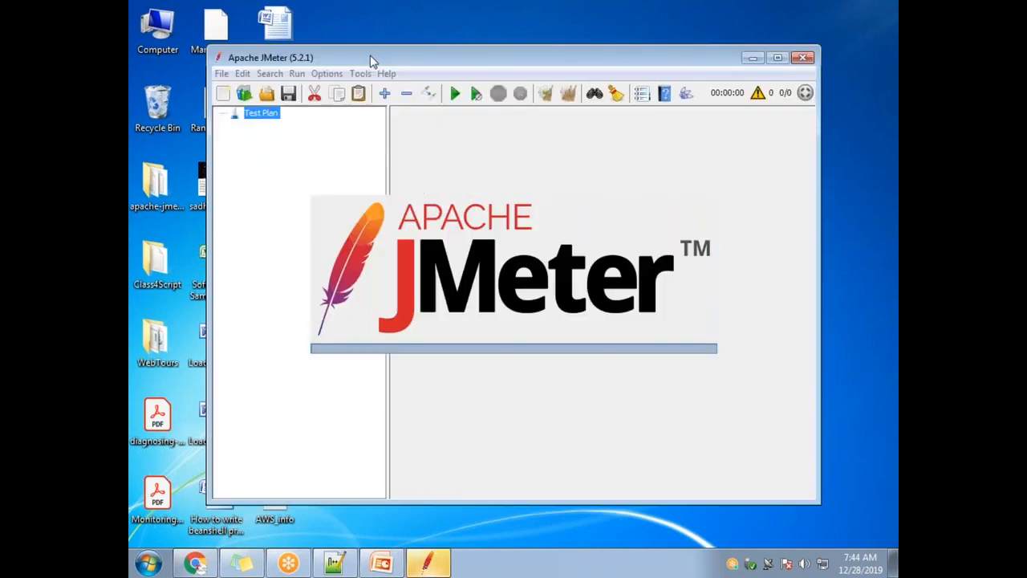
Open Random.jmx from the desktop in JMeter and maximize the JMeter window.
drag(367, 59, 498, 87)
drag(215, 108, 533, 175)
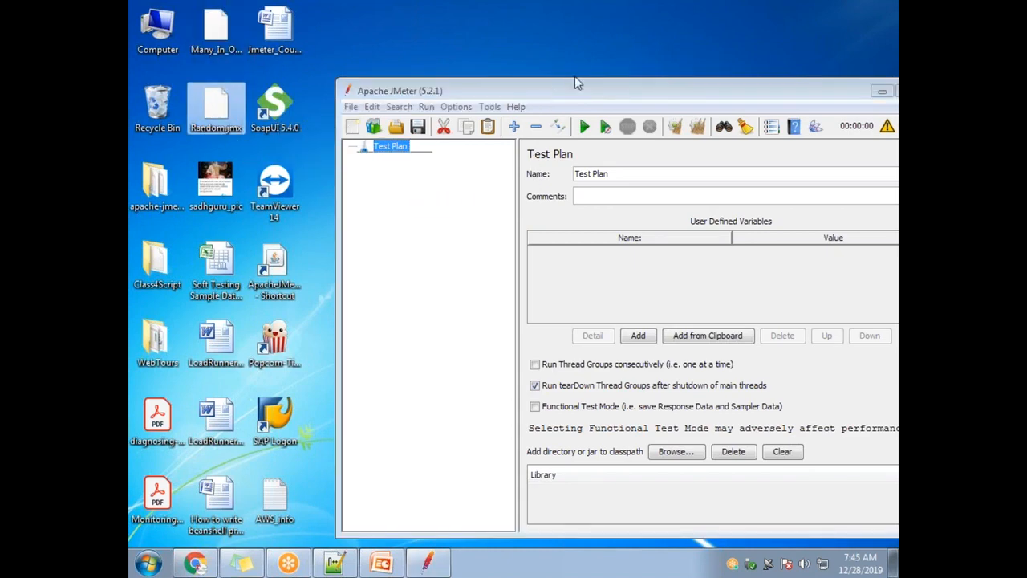
double_click(598, 84)
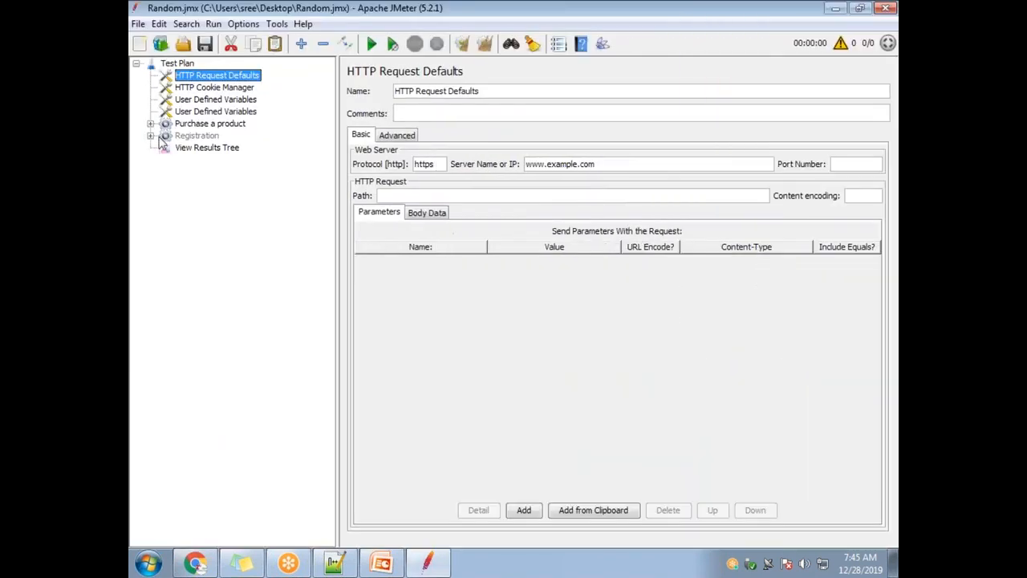
Move the disabled Simple Controller - Back up directly below Random Variable in the Purchase a product thread group and enable it.
click(150, 124)
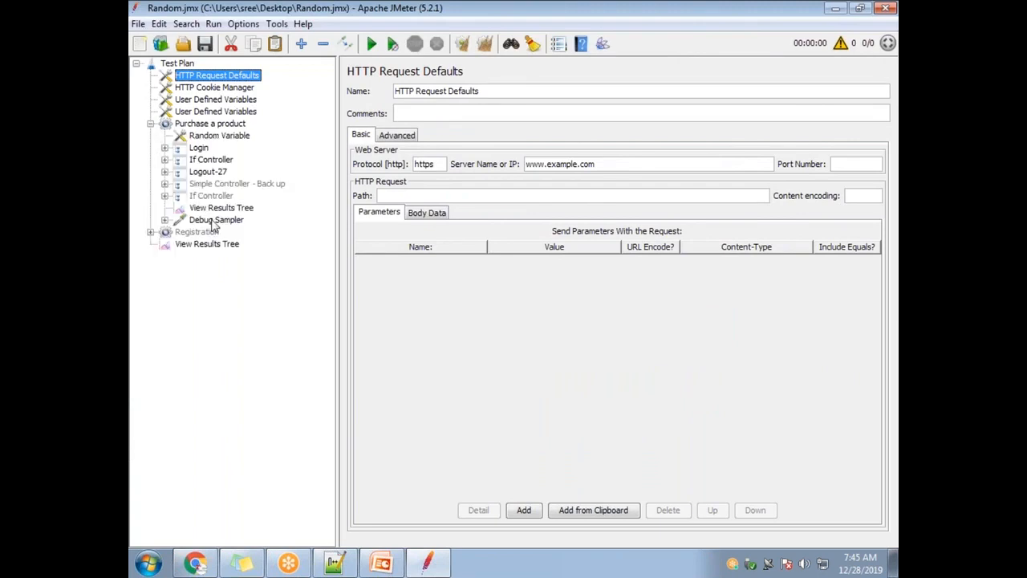
click(211, 196)
click(214, 186)
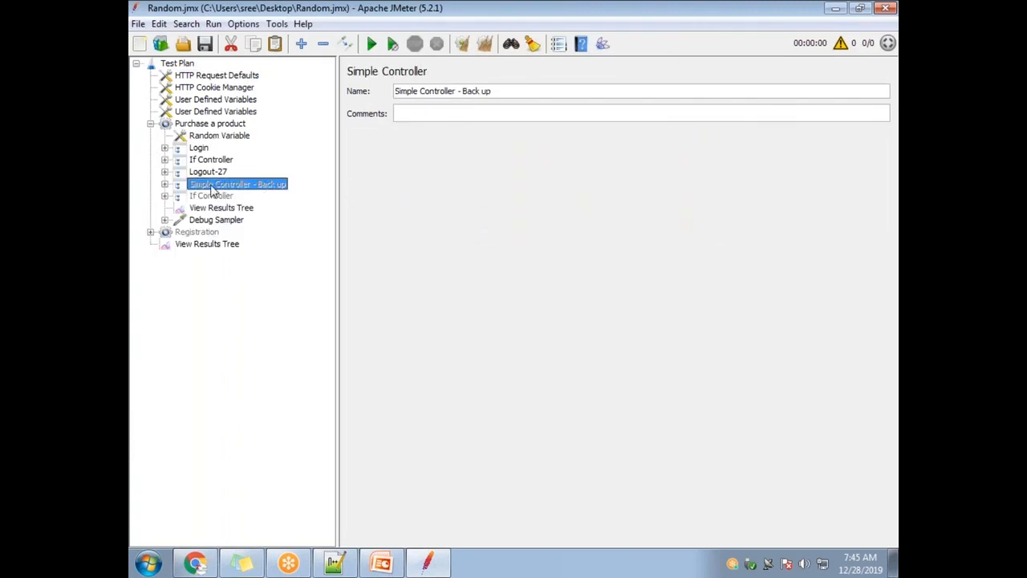
drag(213, 188, 218, 141)
click(198, 161)
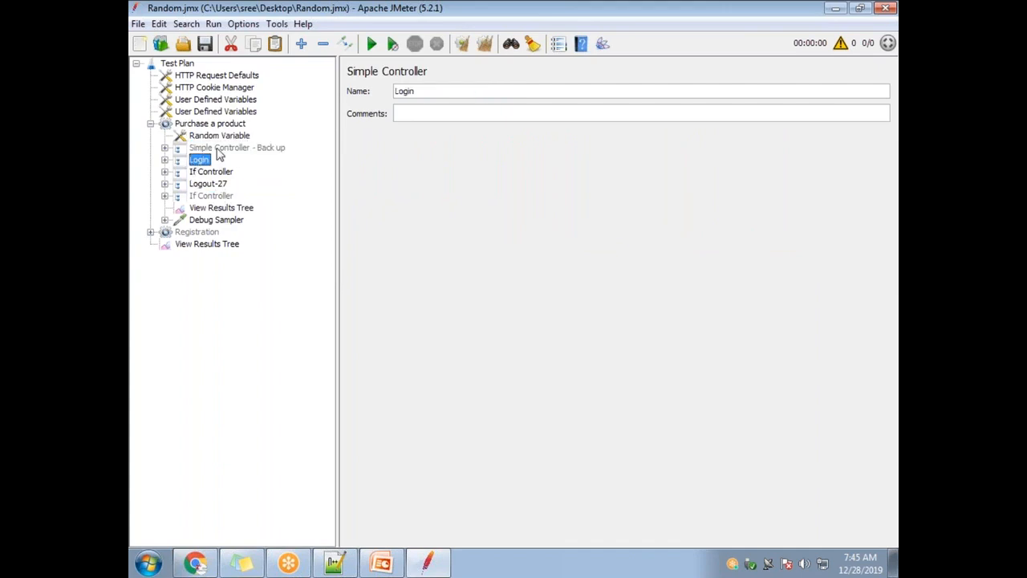
right_click(218, 150)
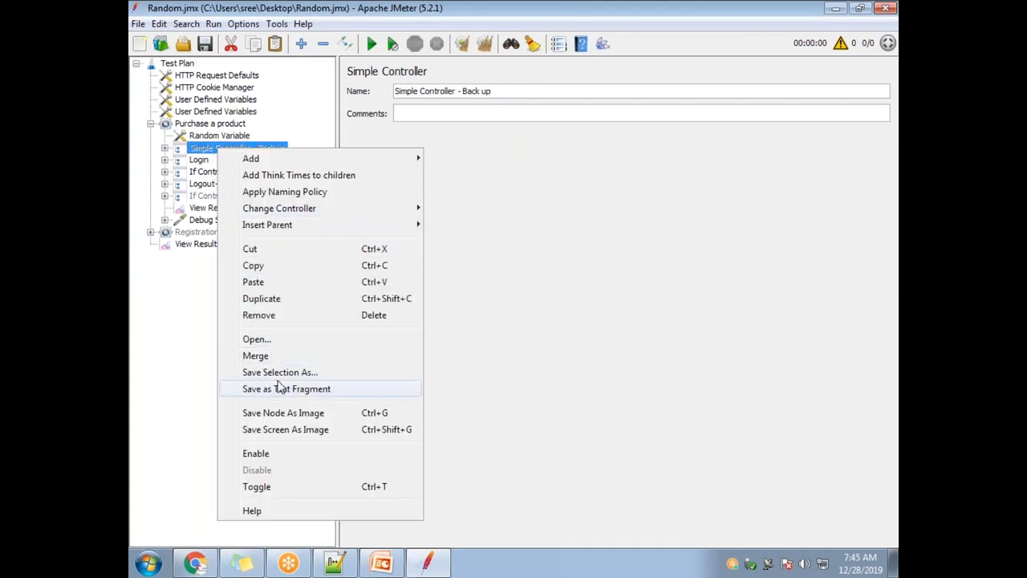
click(281, 453)
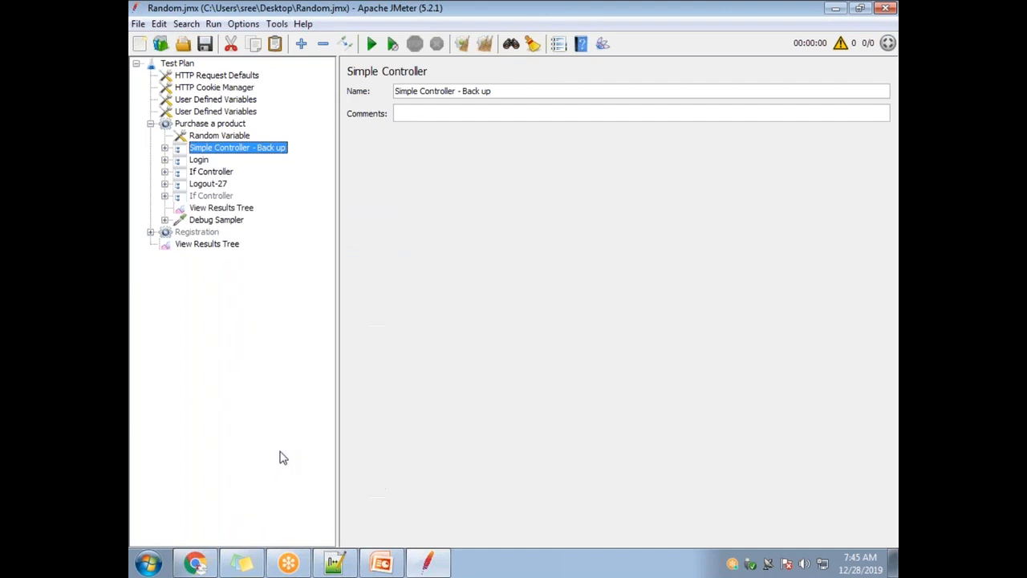
Disable the Login, If Controller and Logout-27 controllers below the backup controller.
click(201, 161)
click(207, 173)
click(202, 161)
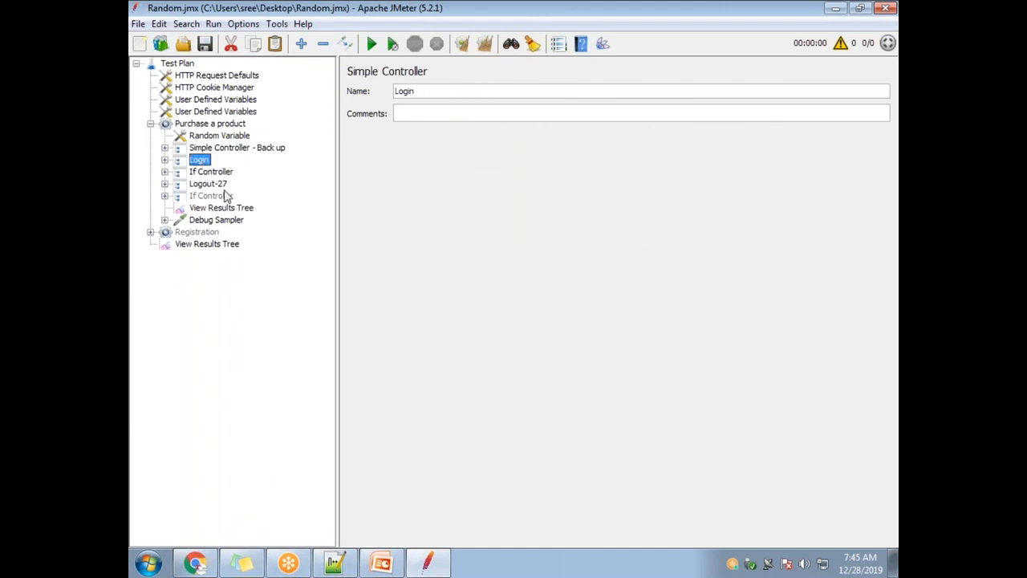
shift+click(215, 185)
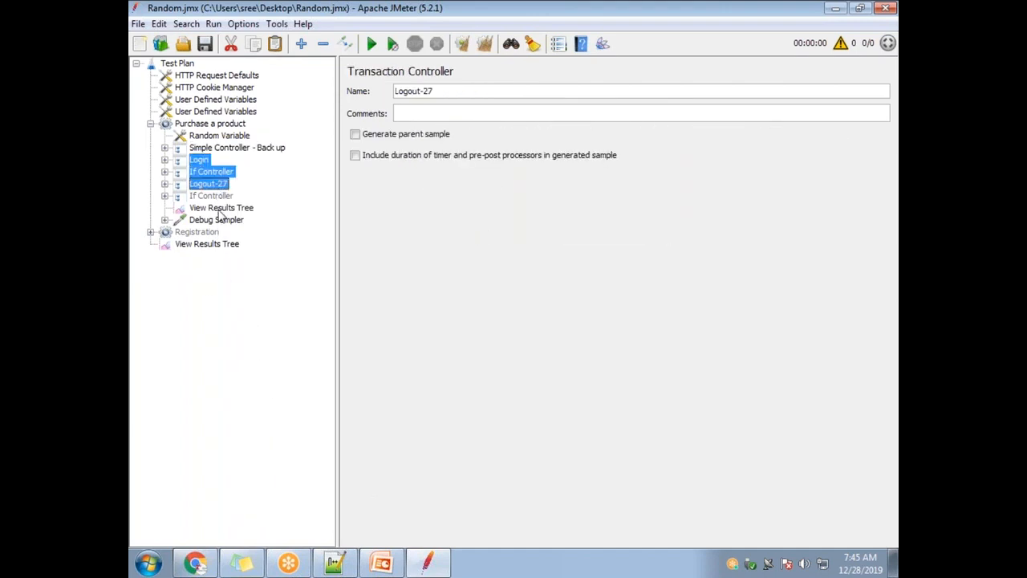
right_click(205, 170)
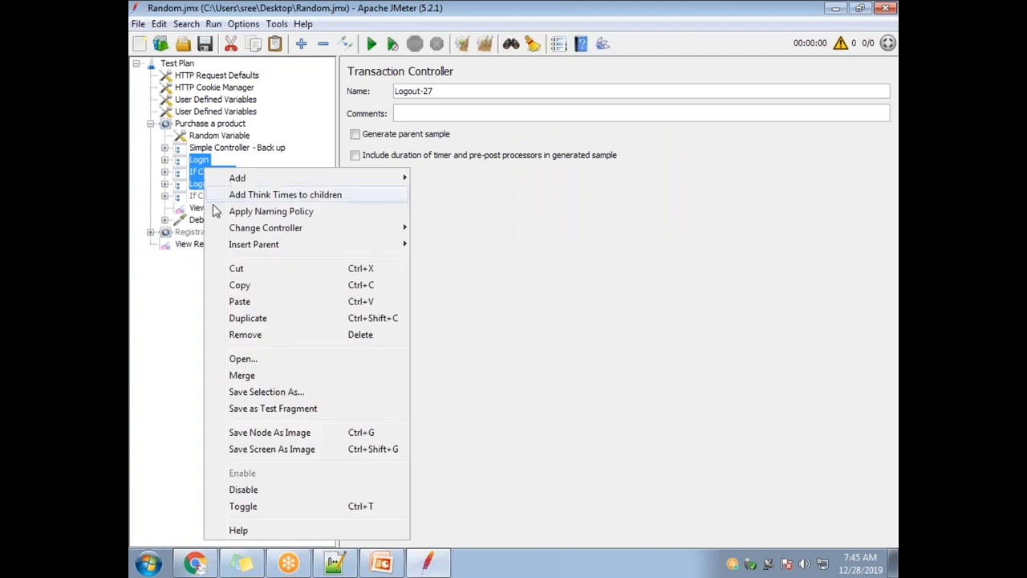
click(243, 490)
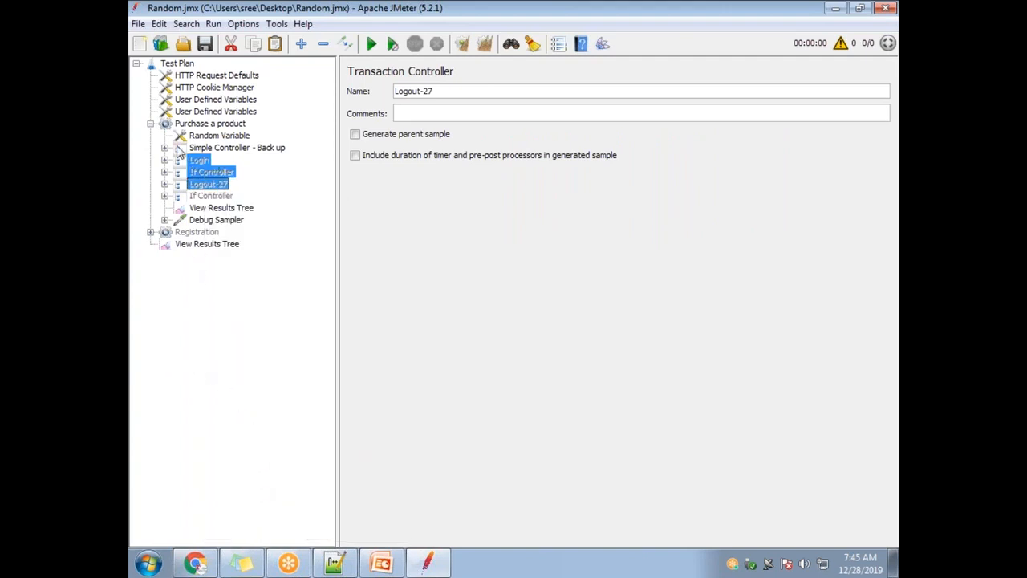
Expand Simple Controller - Back up and rename it to Simple Controller.
click(164, 147)
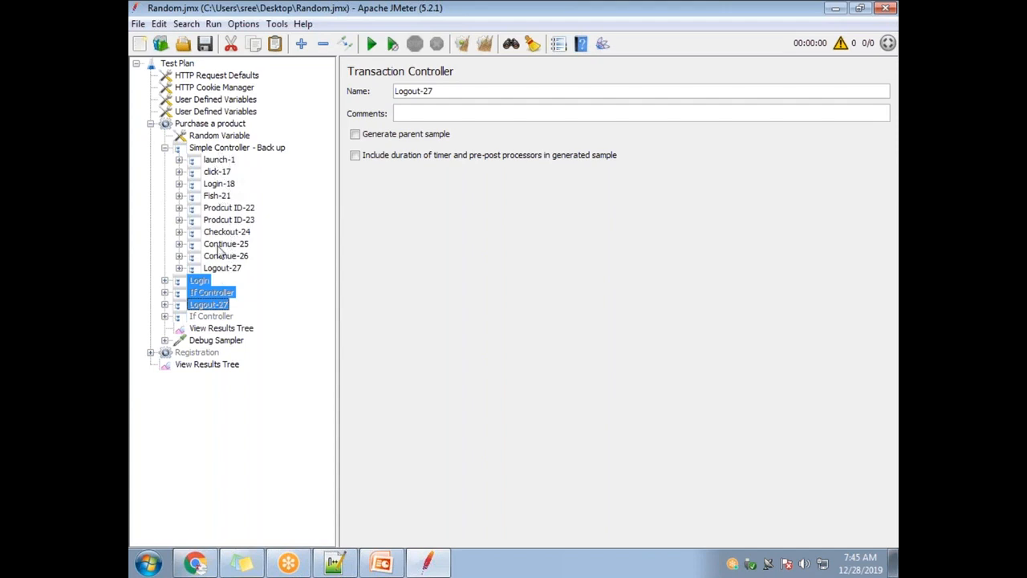
click(227, 149)
drag(487, 91, 455, 90)
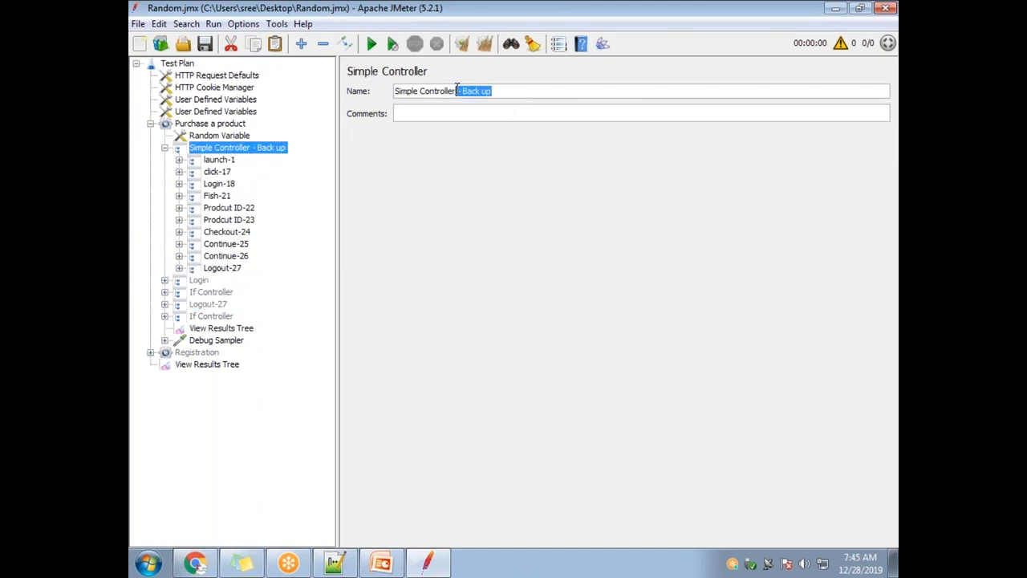
key(BackSpace)
click(213, 196)
click(217, 160)
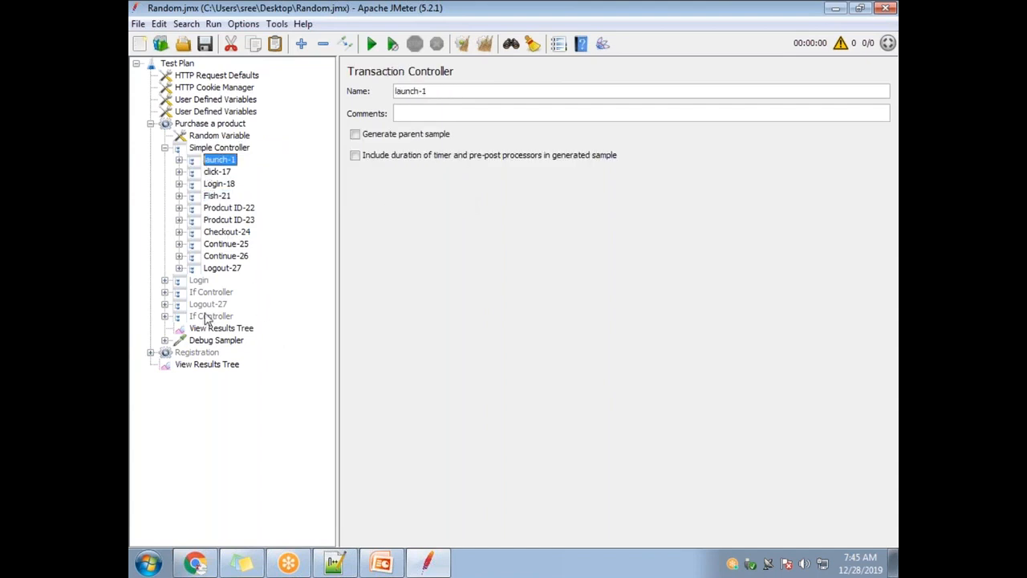
Examine the results listeners, the Debug Sampler and the launch-1 transaction controller with its HTTP request.
click(205, 366)
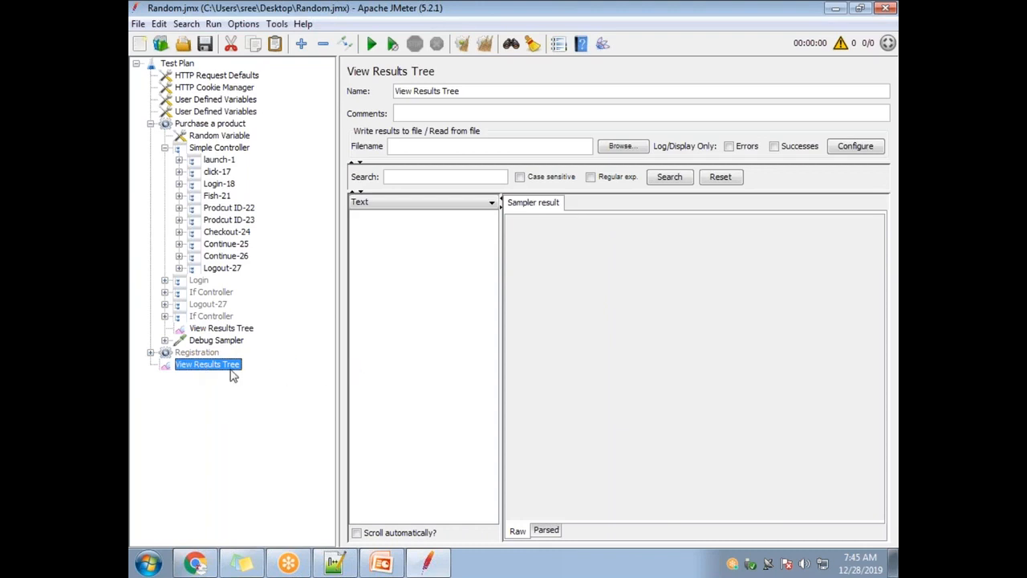
click(229, 330)
click(227, 342)
click(229, 363)
click(178, 160)
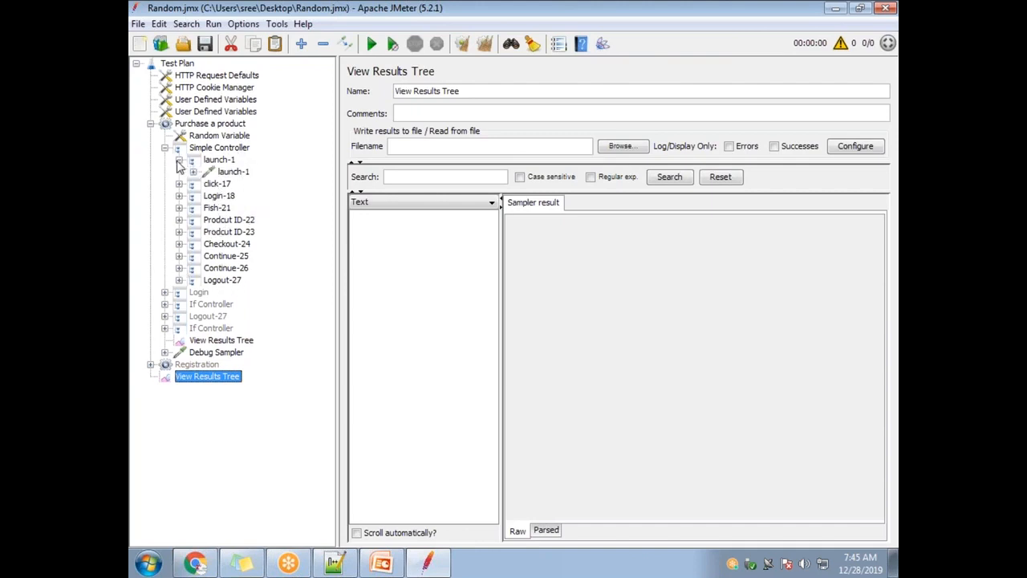
click(237, 172)
click(193, 172)
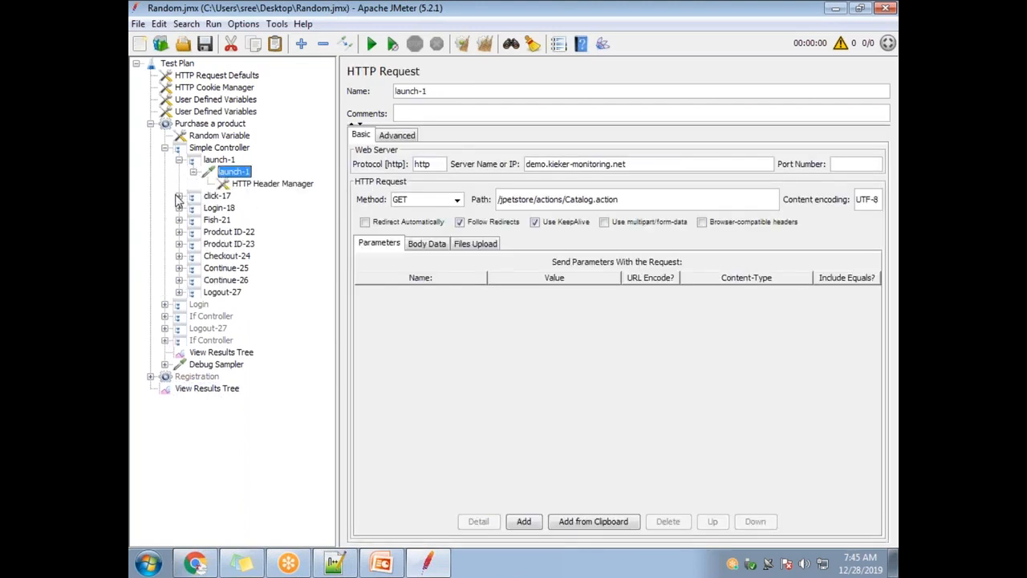
click(178, 196)
click(220, 160)
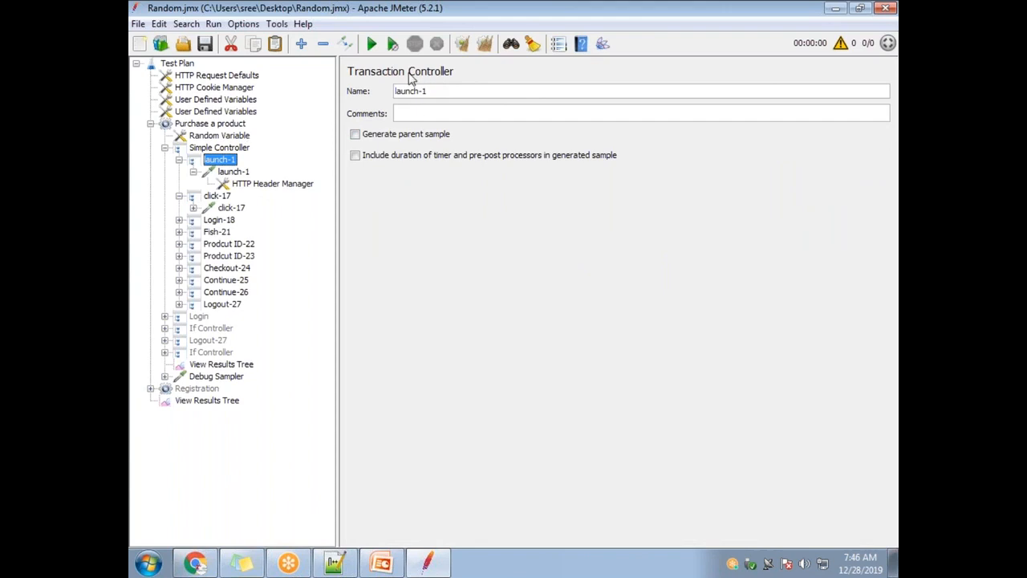
click(232, 172)
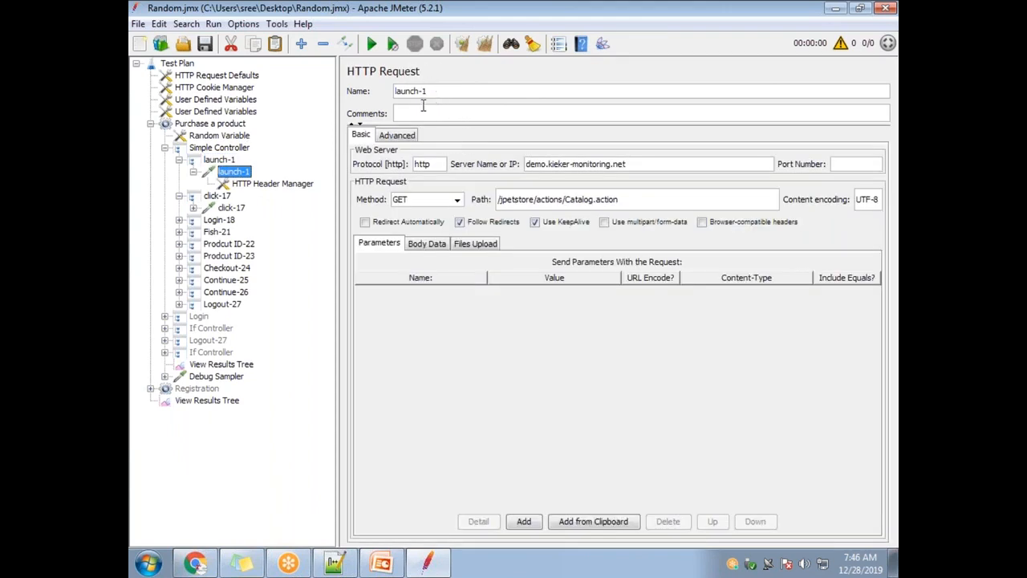
Expand the Login-18 transaction controller and place the Login-19 request back inside it after the Login-18 request.
click(179, 219)
click(234, 243)
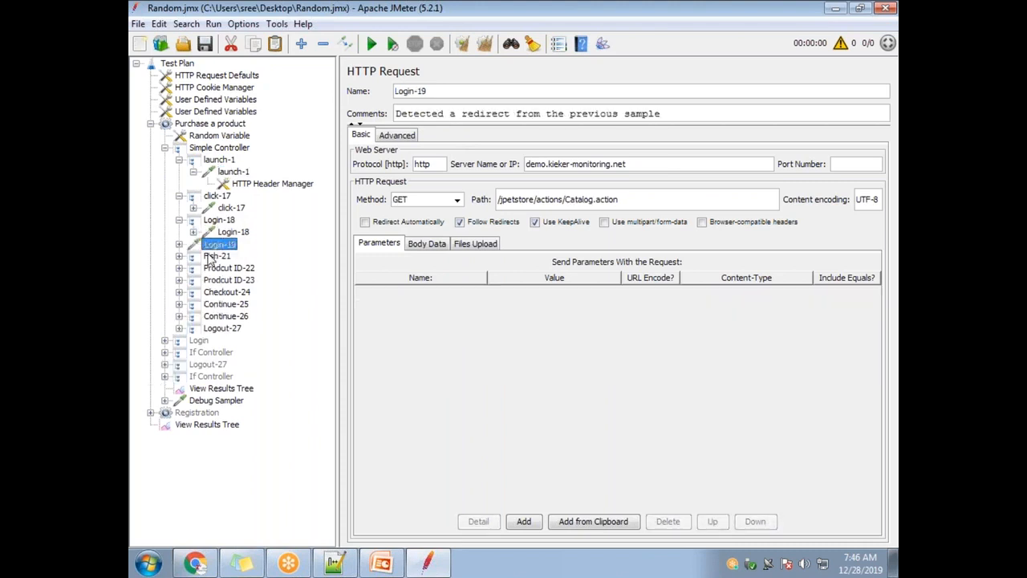
drag(180, 245, 243, 228)
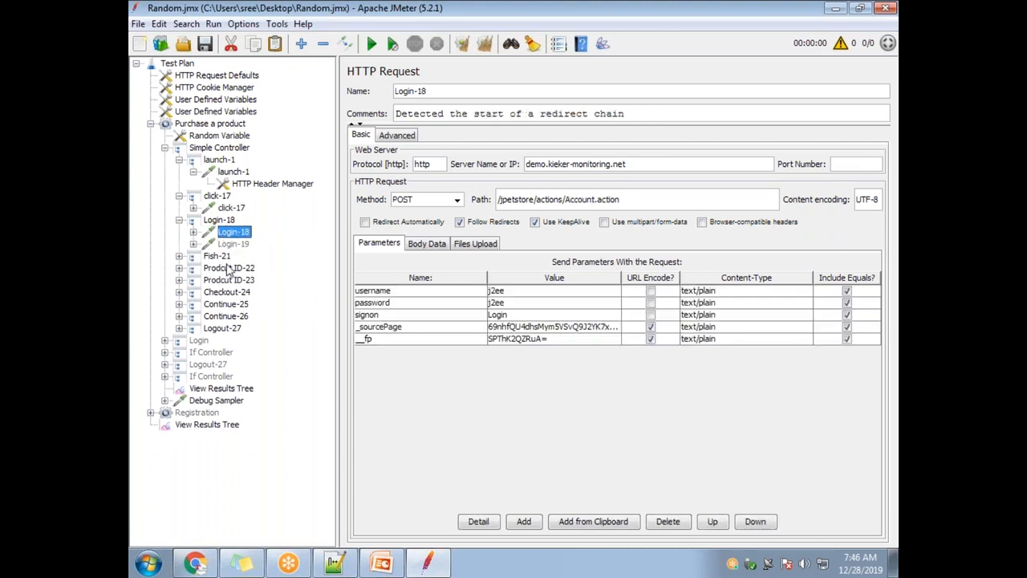
Expand the Fish-21, Prodcut ID-22, Prodcut ID-23 and Checkout-24 controllers and examine the product and checkout requests.
click(179, 256)
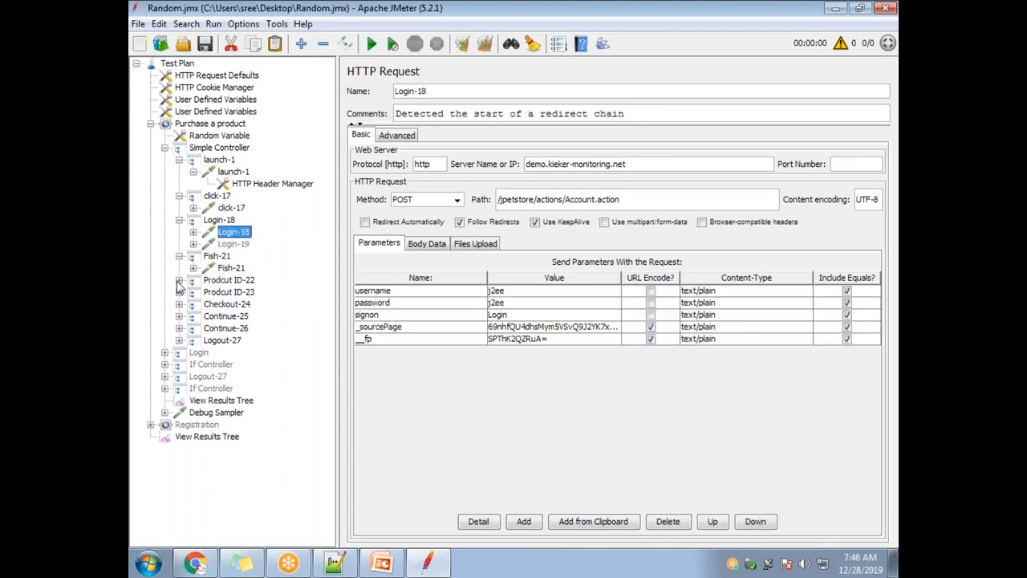
click(179, 281)
click(251, 293)
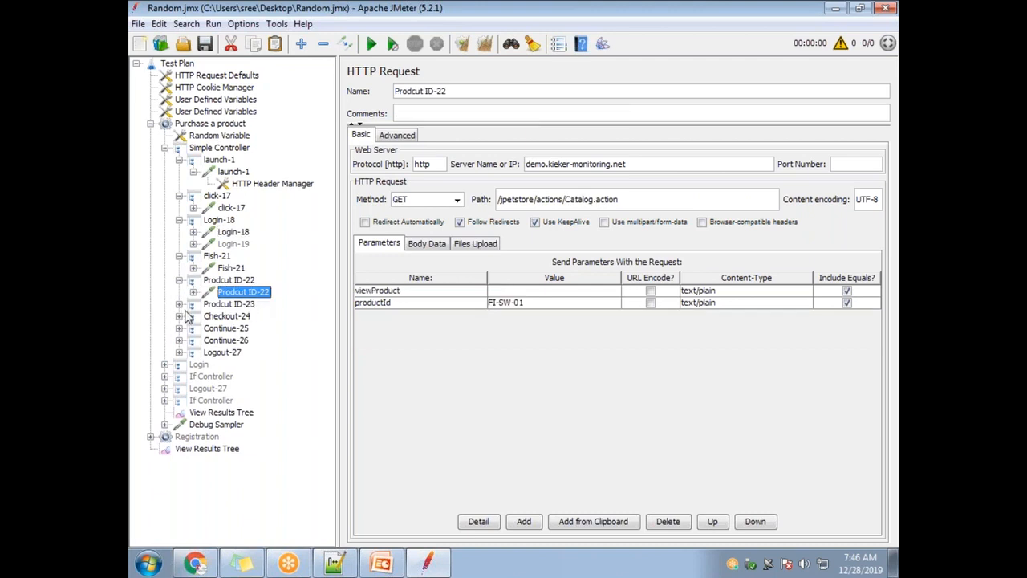
click(179, 305)
click(237, 316)
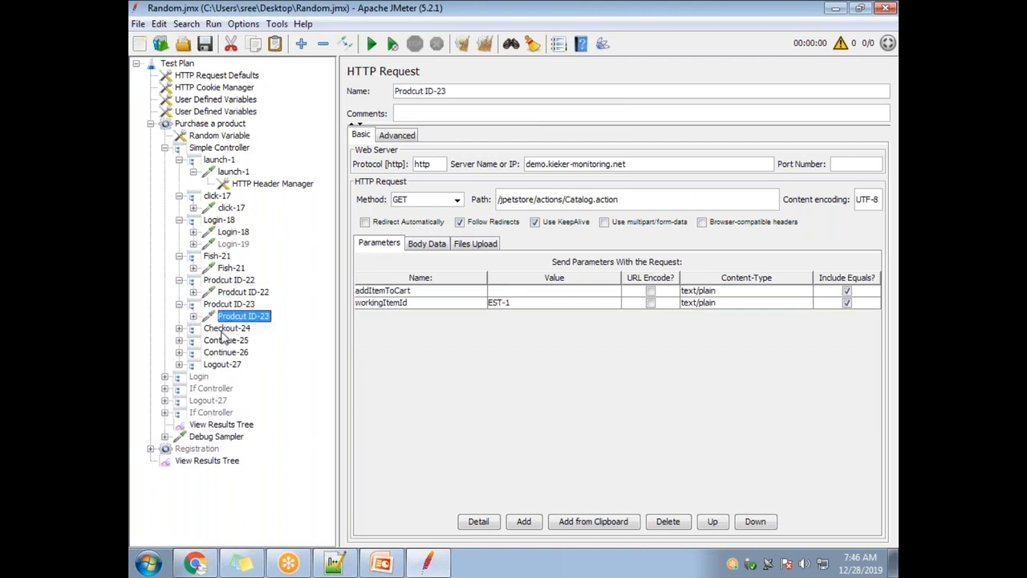
click(179, 328)
click(229, 341)
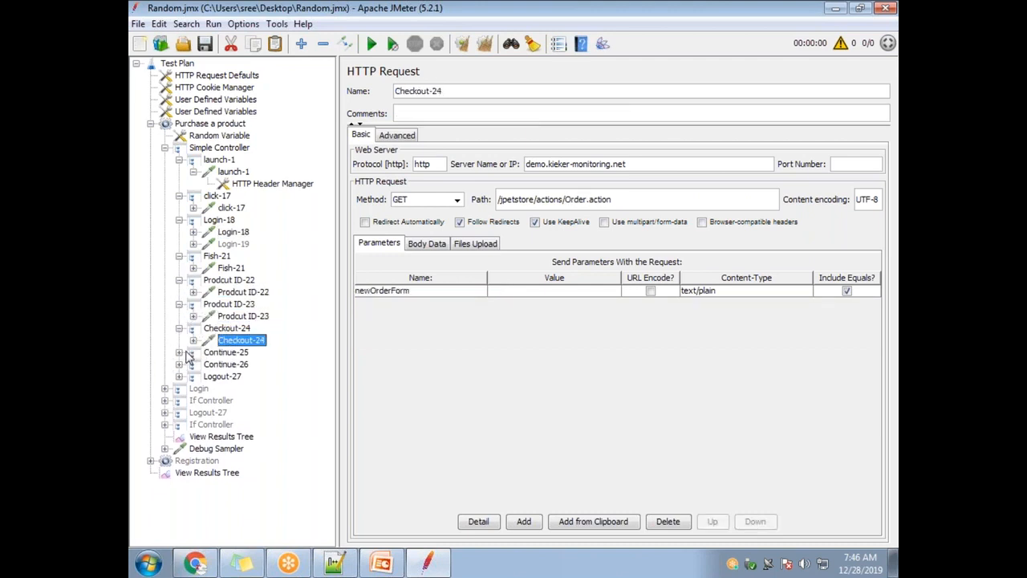
Expand the Continue-25, Continue-26 and Logout-27 controllers and examine their HTTP requests.
click(179, 352)
click(249, 365)
click(179, 376)
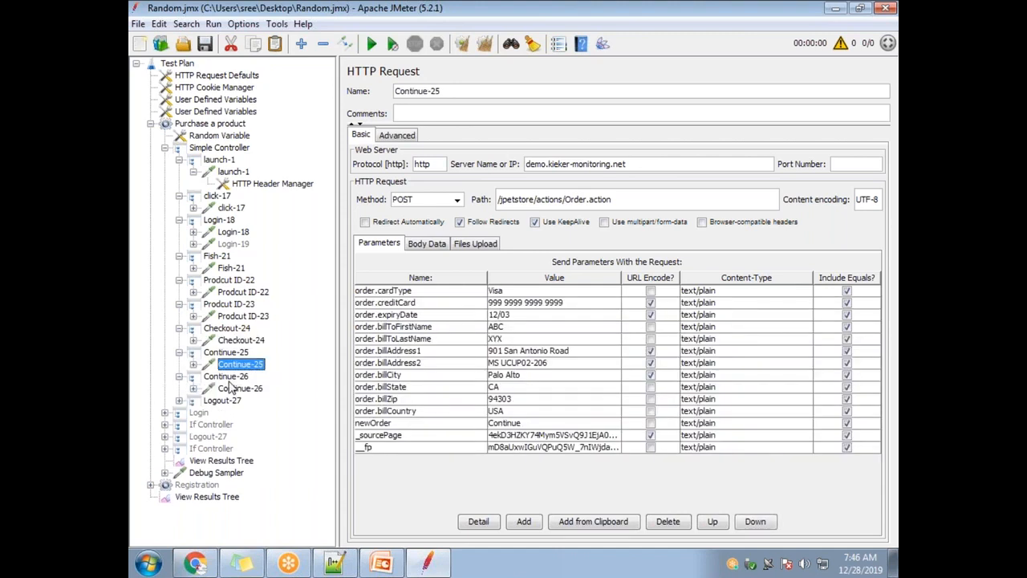
click(228, 376)
click(233, 389)
click(179, 401)
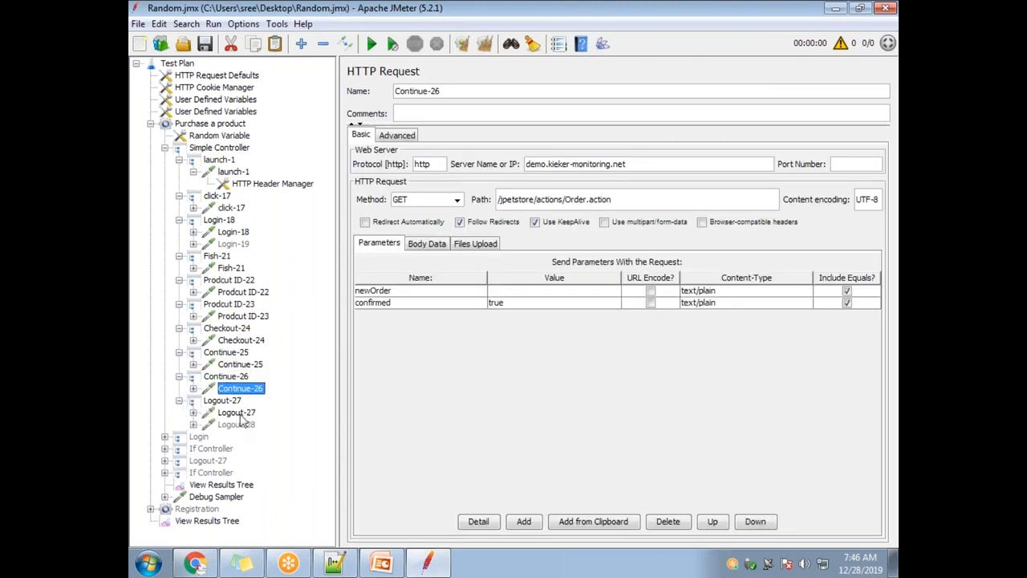
click(241, 412)
click(241, 425)
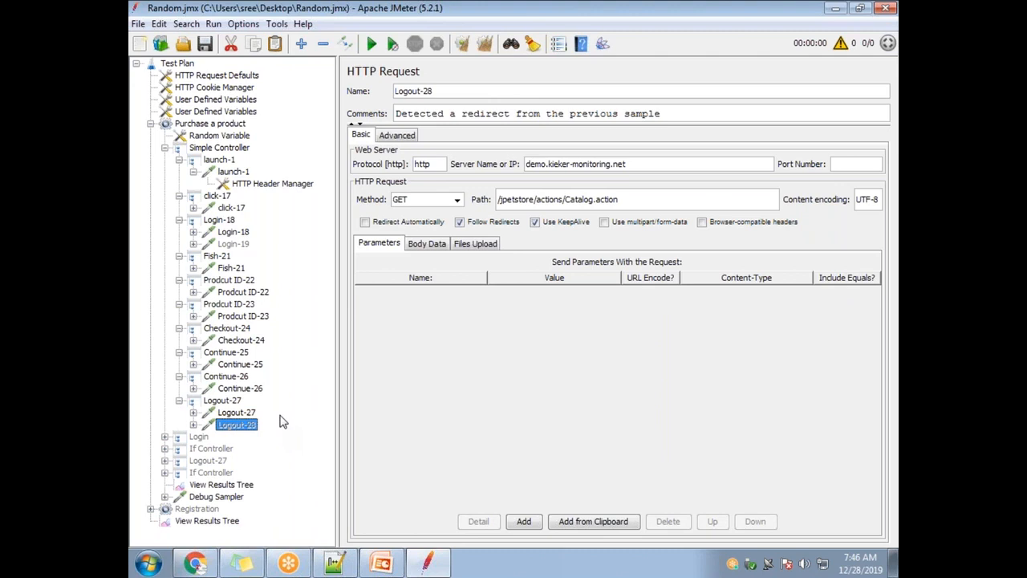
click(193, 172)
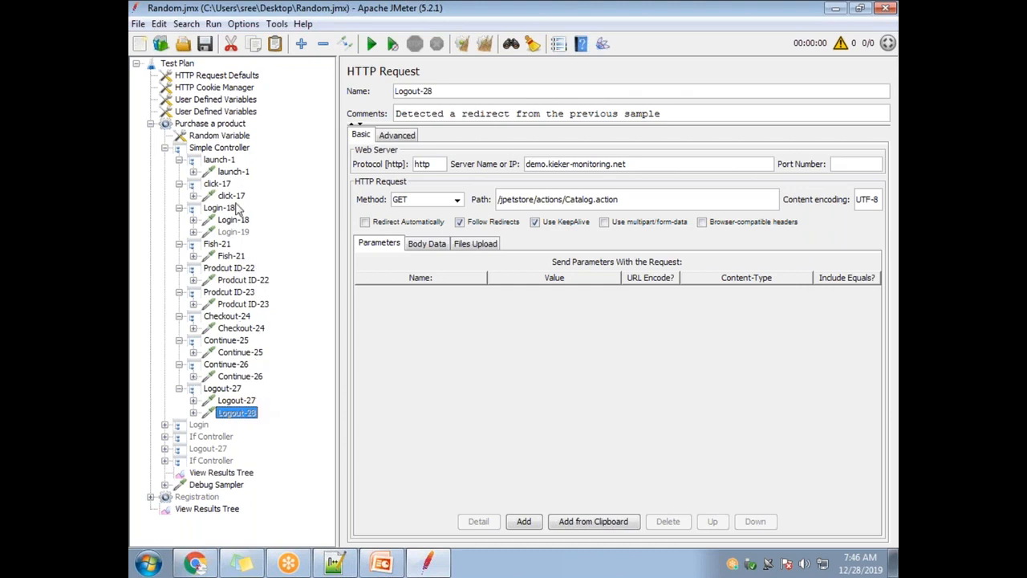
Rename the Simple Controller holding the recorded transactions to Simple Controller- Backup.
click(226, 151)
right_click(257, 150)
click(534, 91)
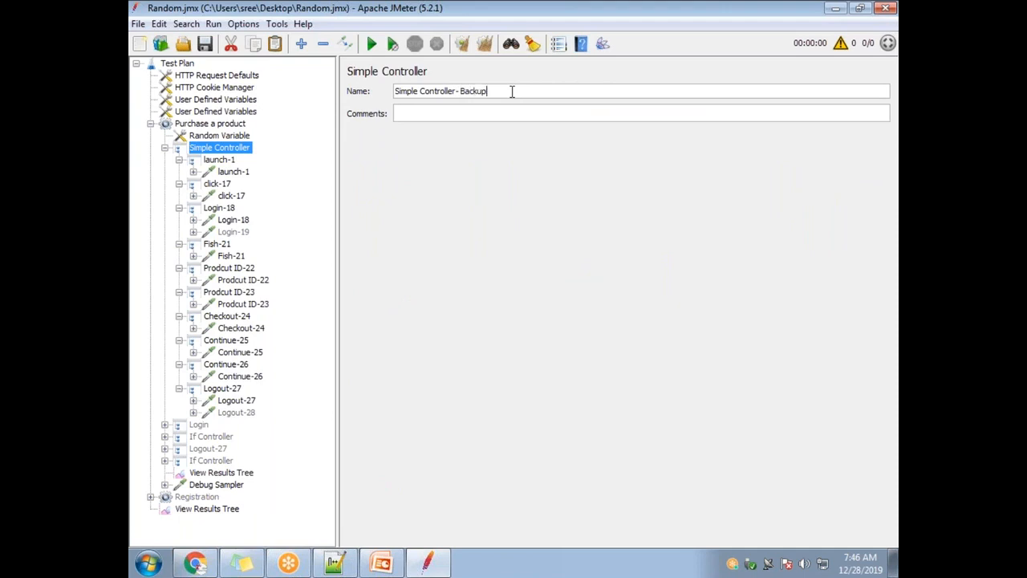
click(201, 135)
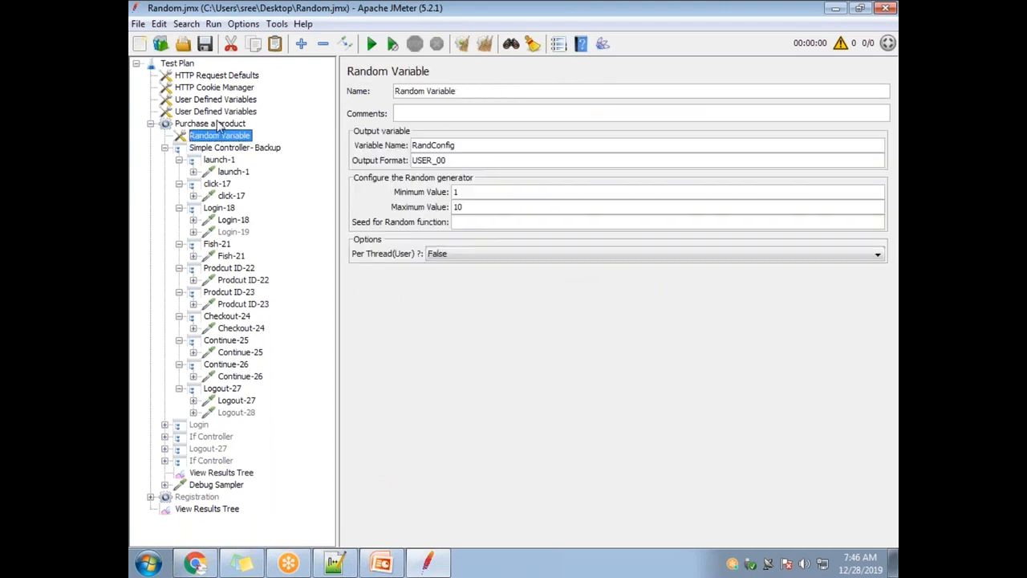
Add a new Simple Controller to the Purchase a product thread group and move it directly below Random Variable.
right_click(223, 125)
mouse_move(423, 143)
mouse_move(481, 159)
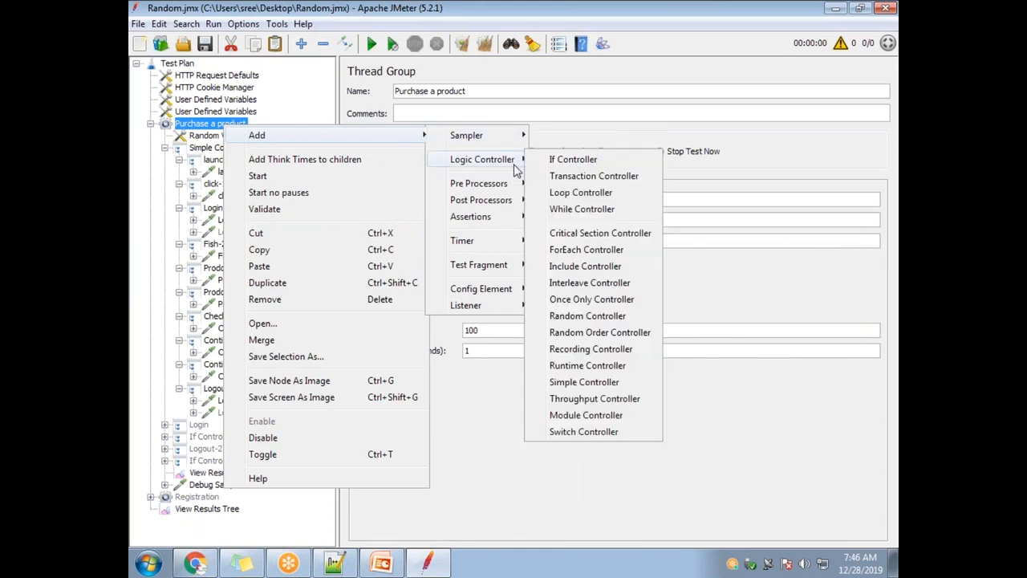
click(590, 382)
drag(216, 498, 225, 149)
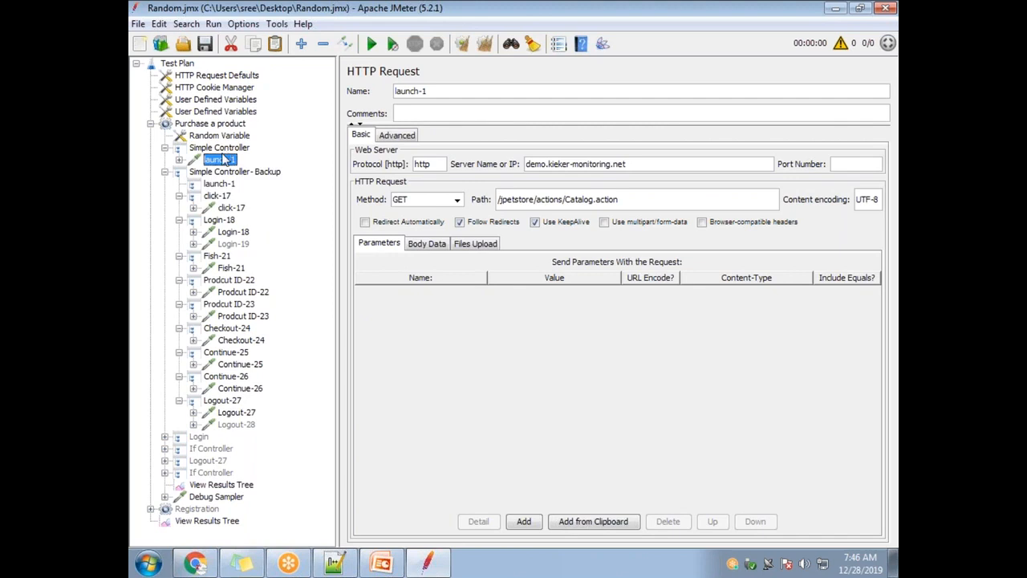
Return the launch-1 request to its transaction in the backup controller and place a copy in the new Simple Controller.
drag(221, 160, 245, 197)
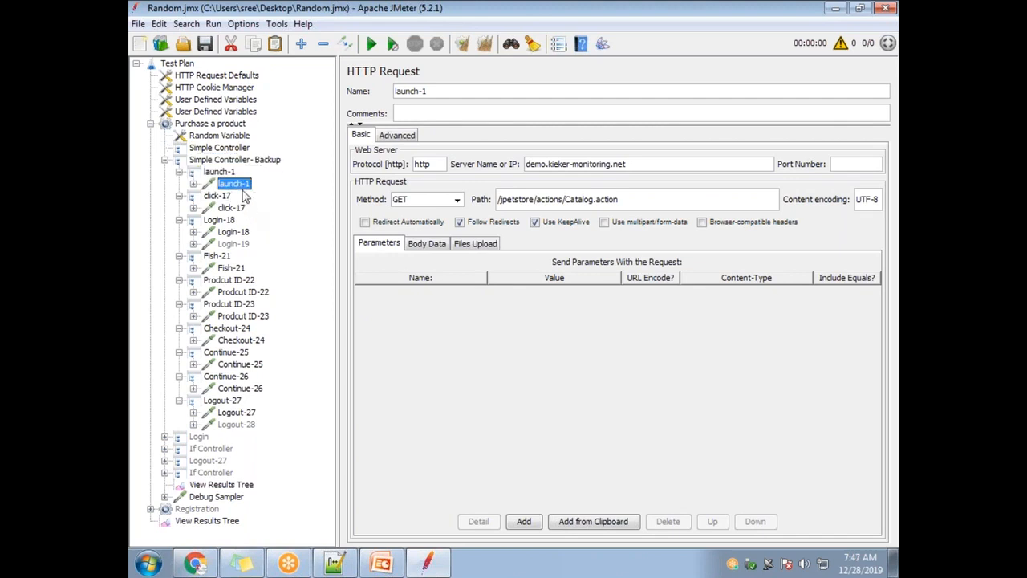
click(231, 153)
drag(245, 195, 165, 151)
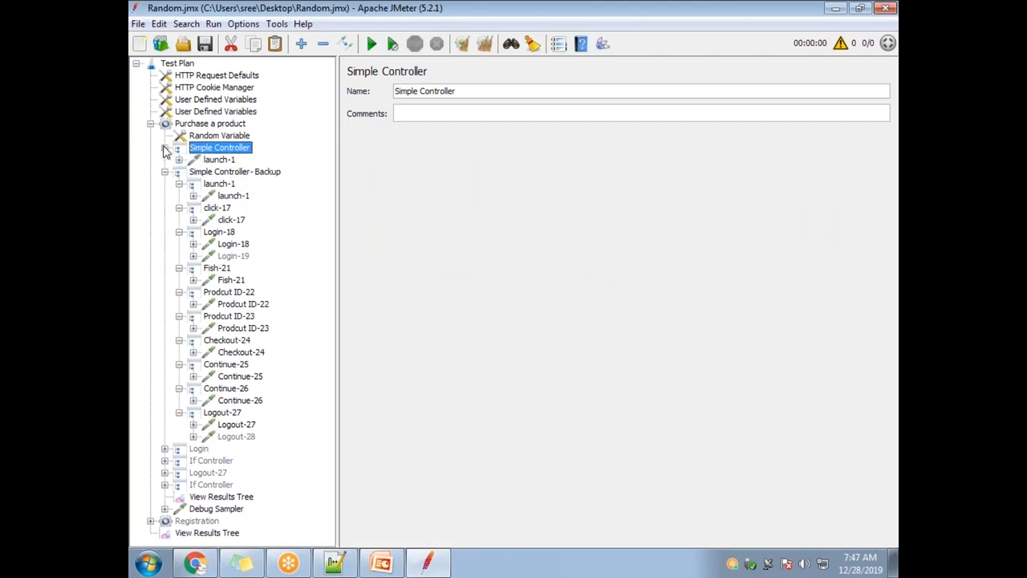
Copy the click-17 request from the backup controller into the new Simple Controller.
click(234, 196)
click(238, 219)
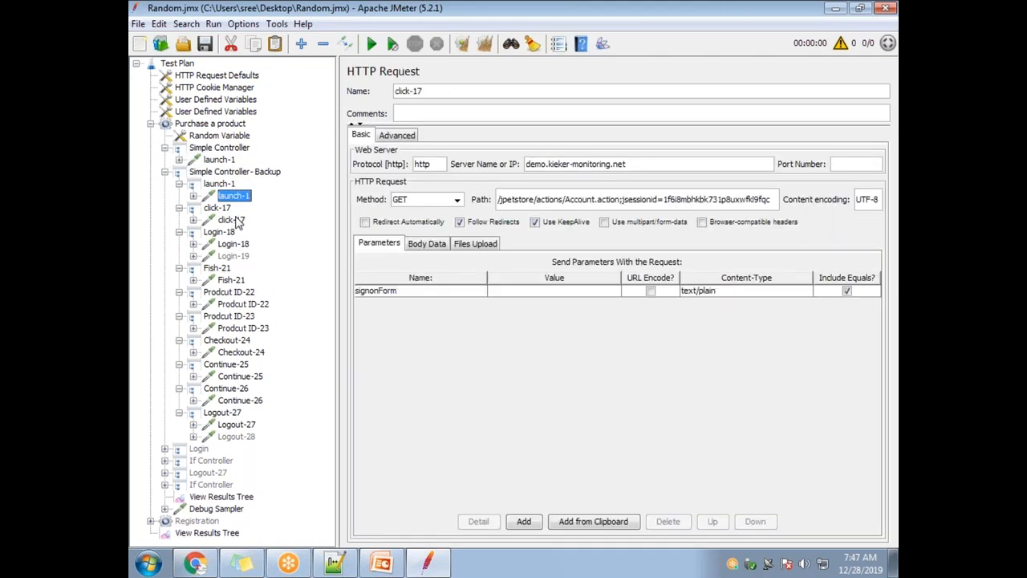
click(220, 151)
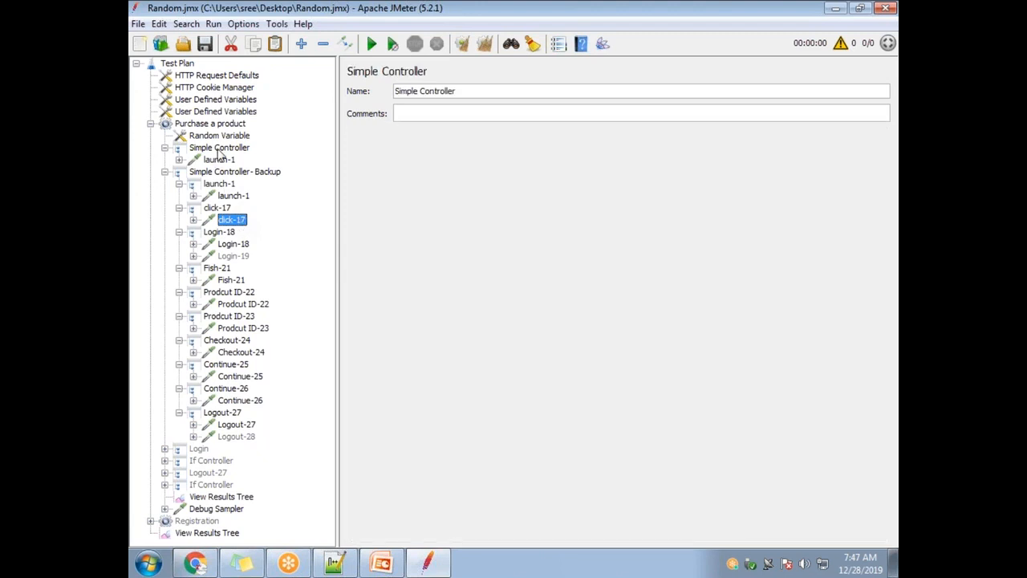
key(ctrl+v)
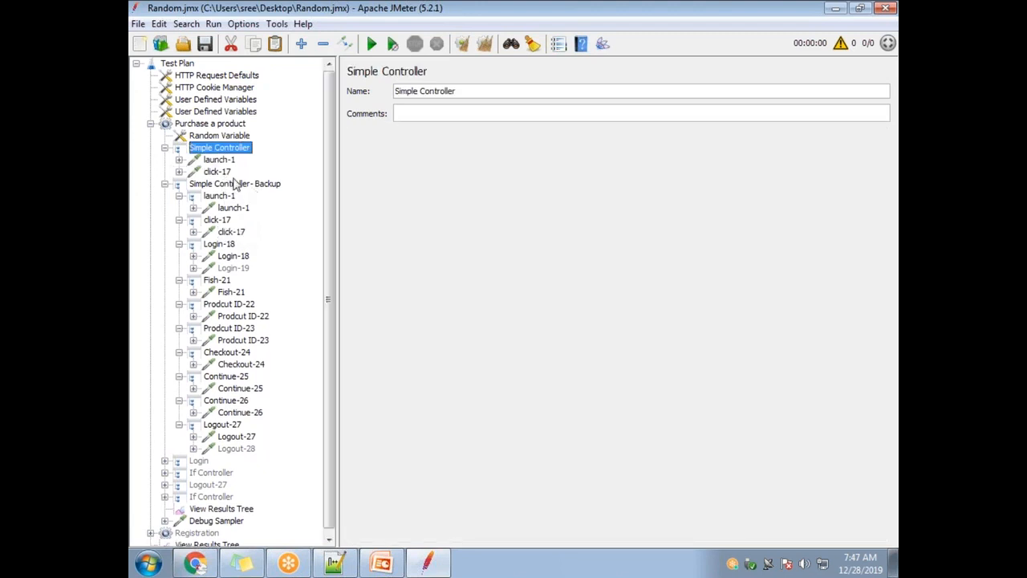
Copy all remaining requests, Login-18 through Logout-28, from the backup controller's transactions into the new Simple Controller.
click(237, 257)
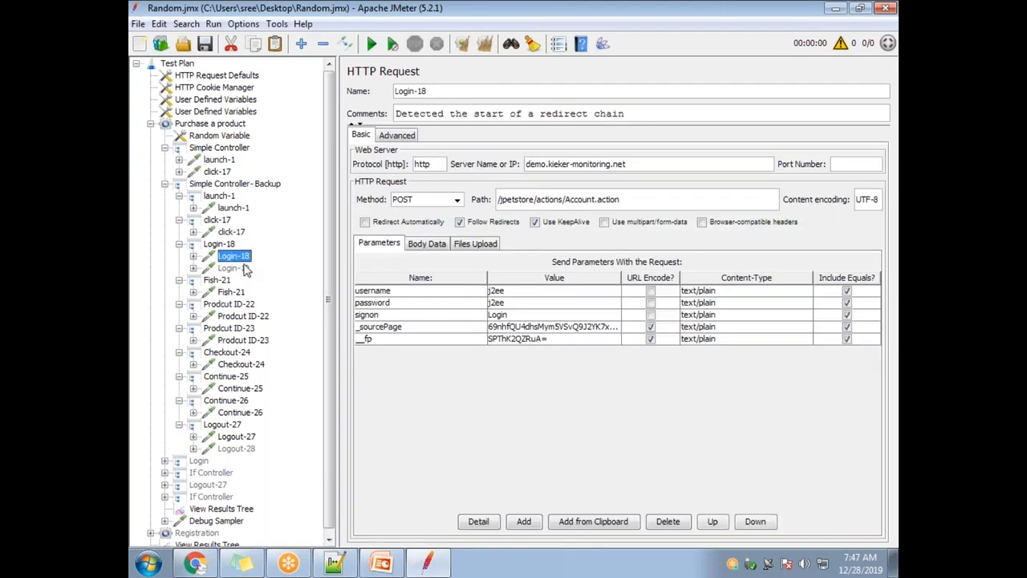
shift+click(244, 269)
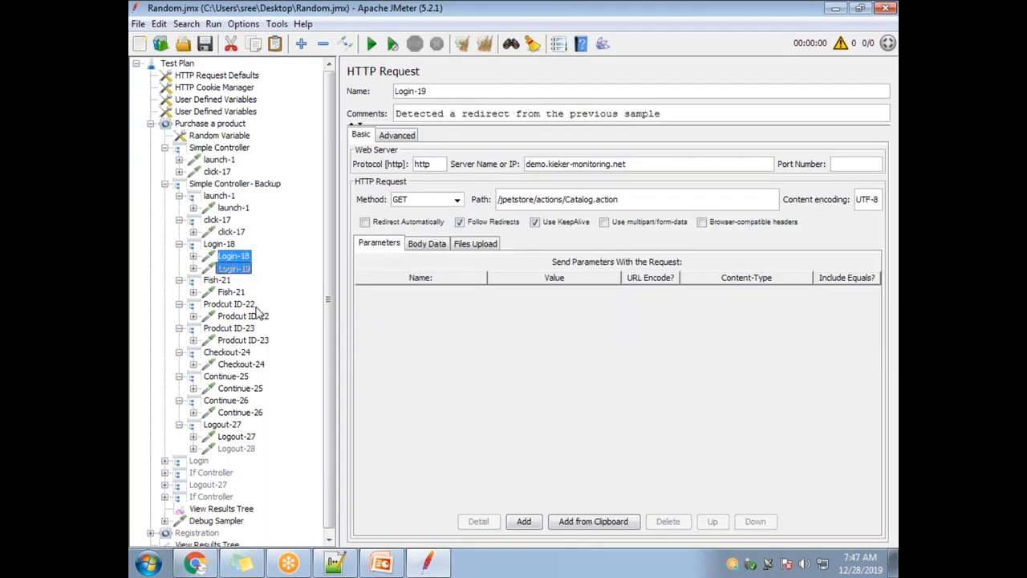
ctrl+click(241, 292)
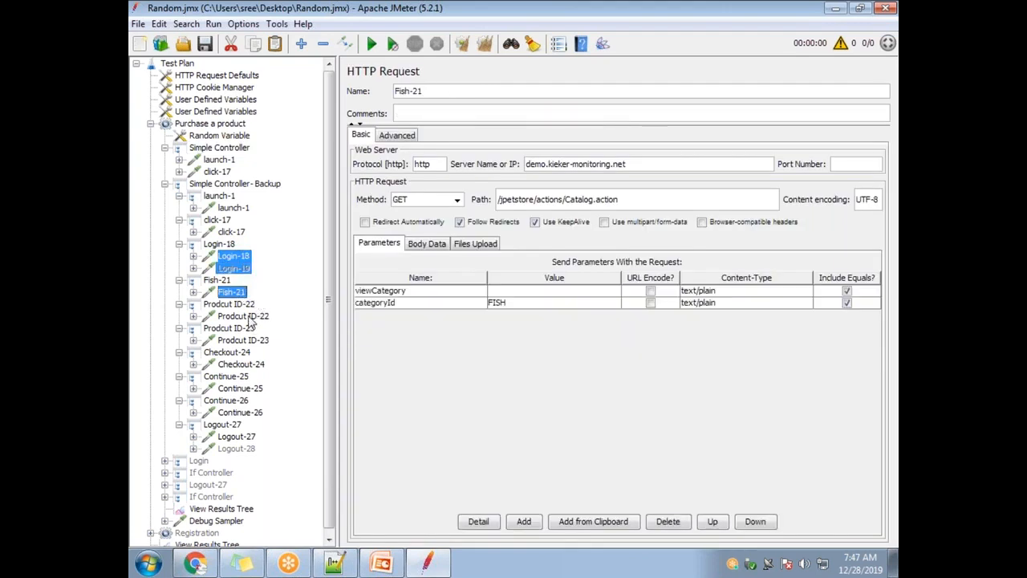
ctrl+click(250, 317)
ctrl+click(252, 341)
ctrl+click(253, 365)
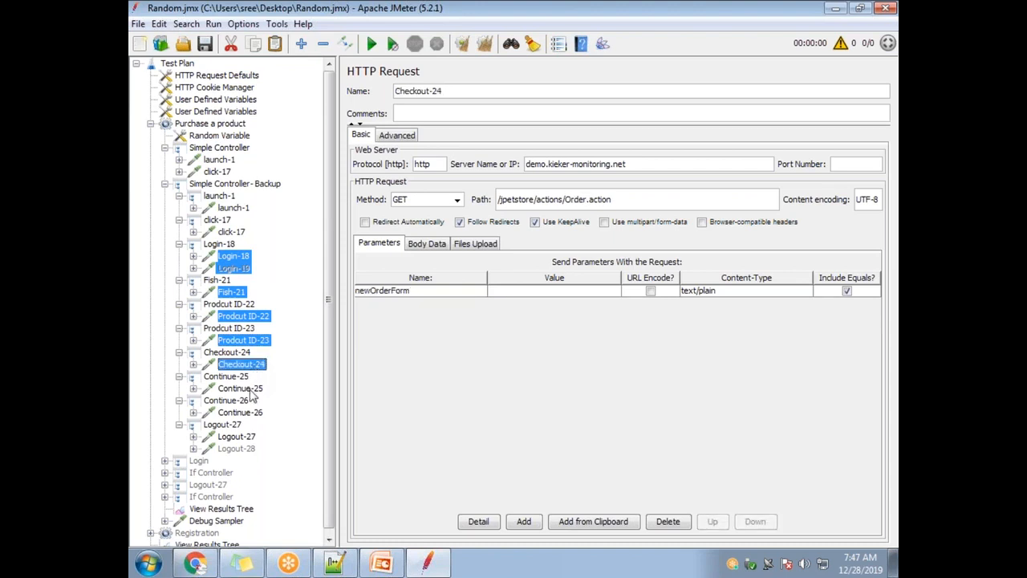
ctrl+click(252, 390)
ctrl+click(242, 413)
ctrl+click(245, 438)
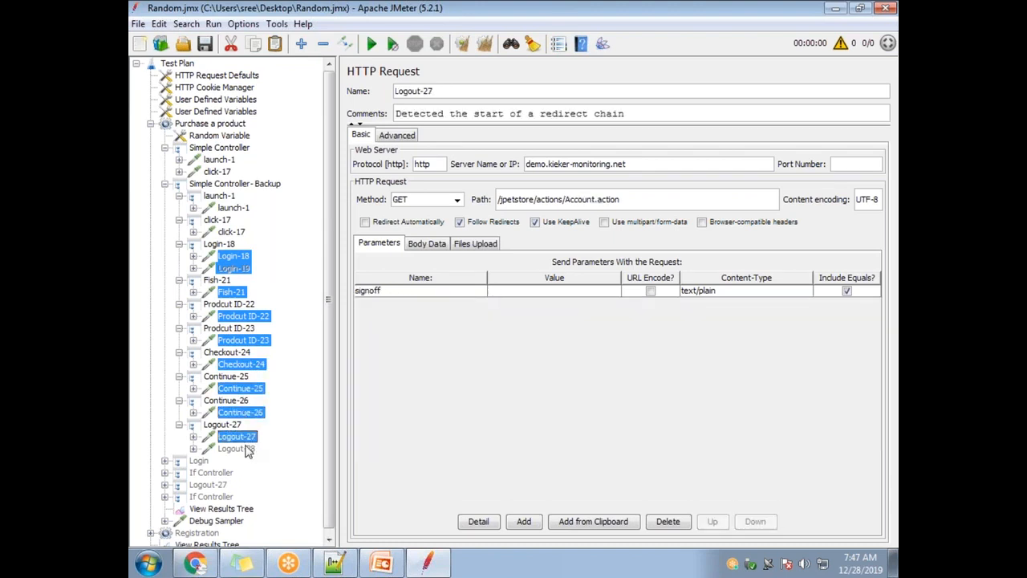
ctrl+click(245, 449)
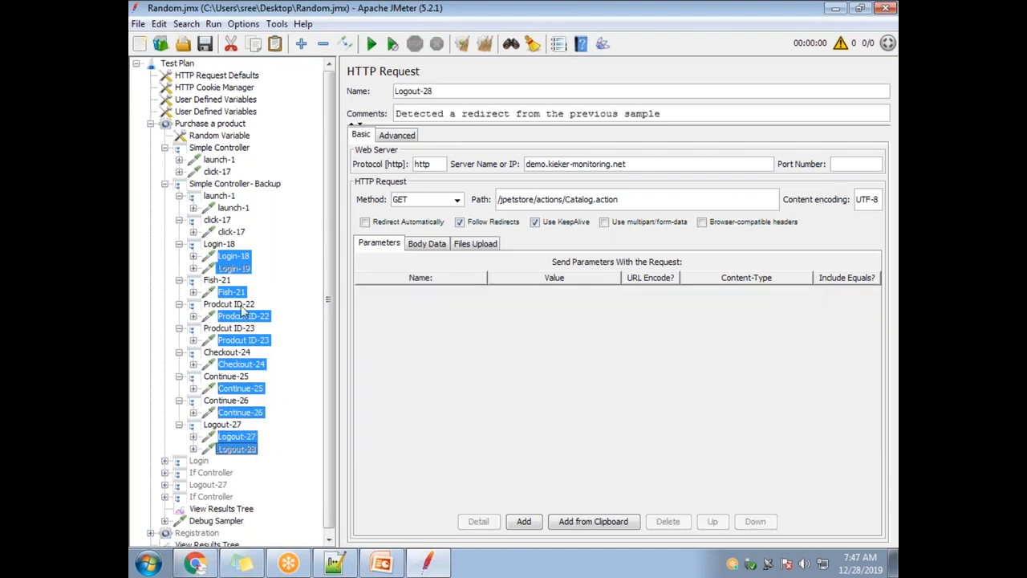
click(222, 149)
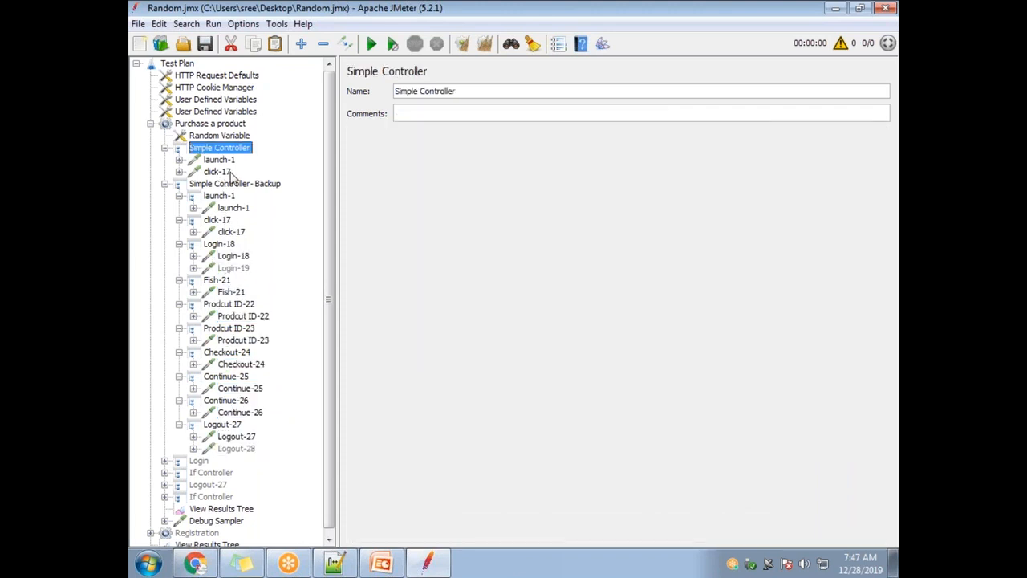
key(ctrl+v)
click(179, 160)
click(179, 160)
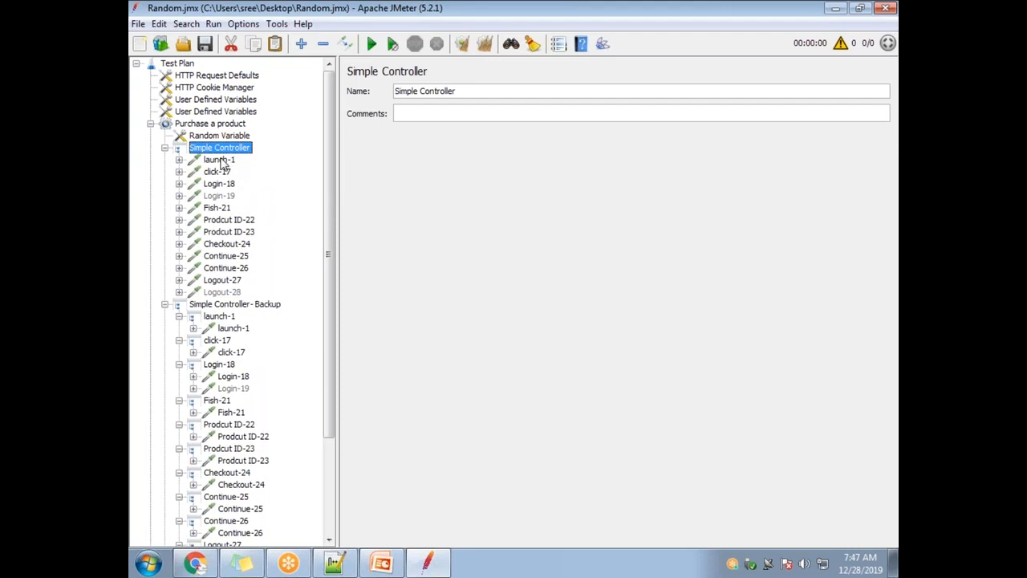
click(219, 159)
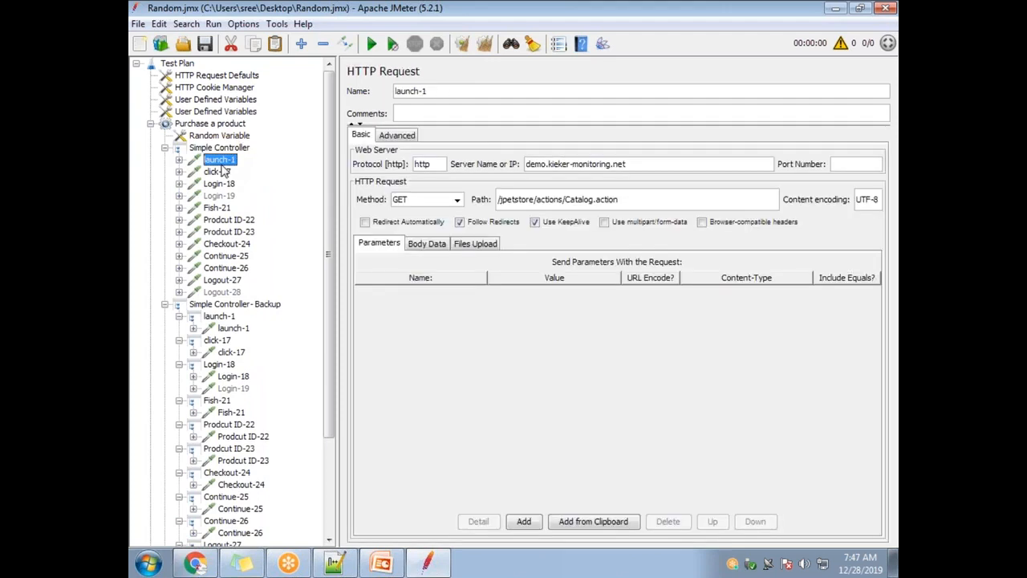
Collapse the Simple Controller- Backup branch and disable that controller.
click(164, 305)
click(165, 305)
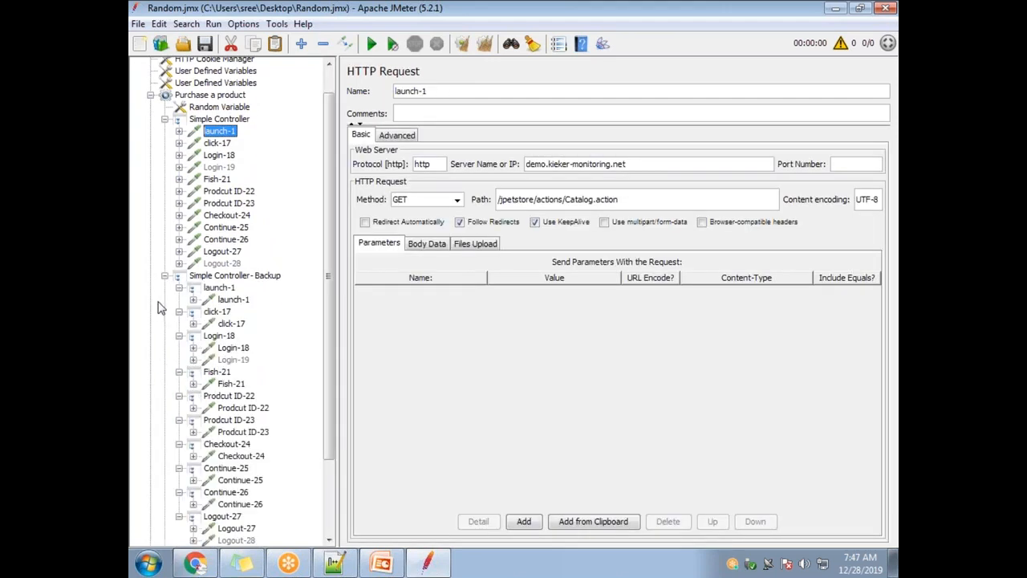
click(164, 277)
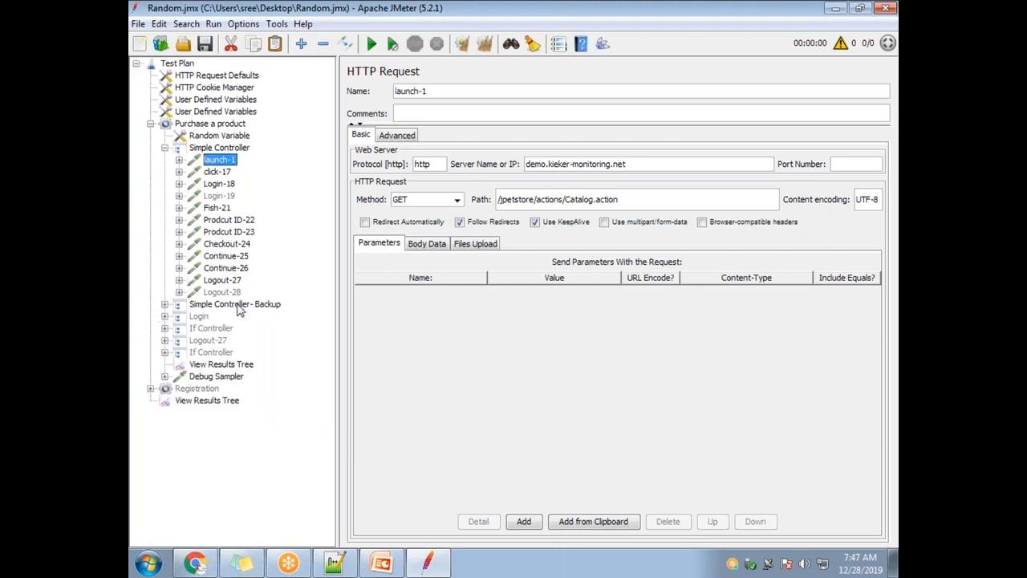
click(240, 304)
right_click(246, 316)
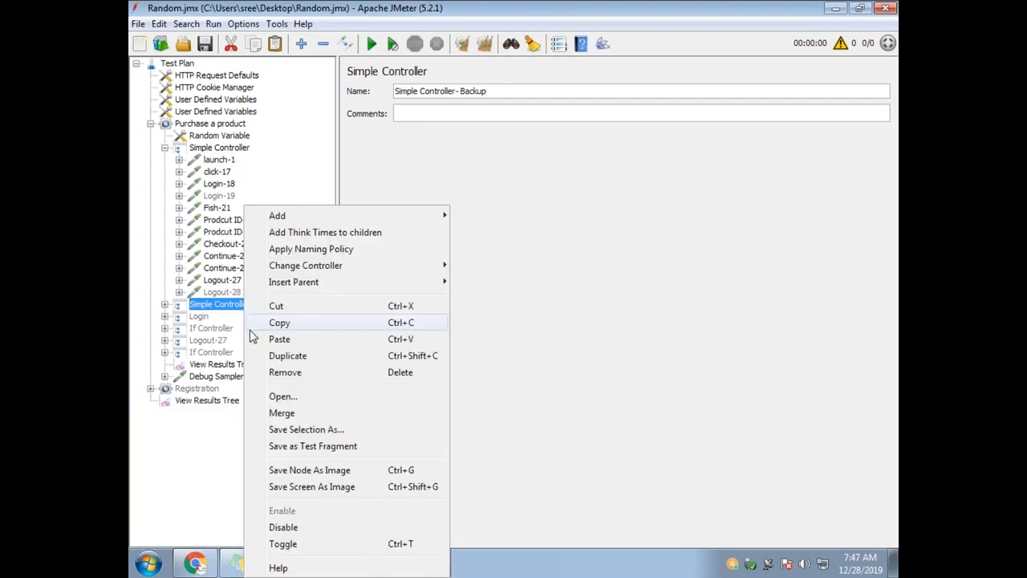
click(298, 524)
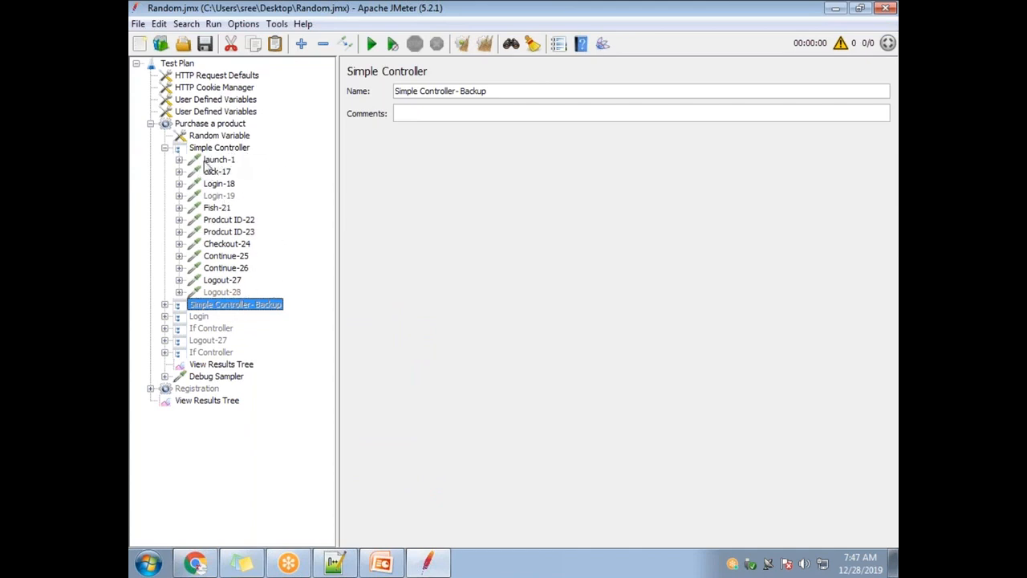
Examine the name and child elements of the copied launch-1 request and the contents of the backup controller.
click(215, 160)
triple_click(434, 90)
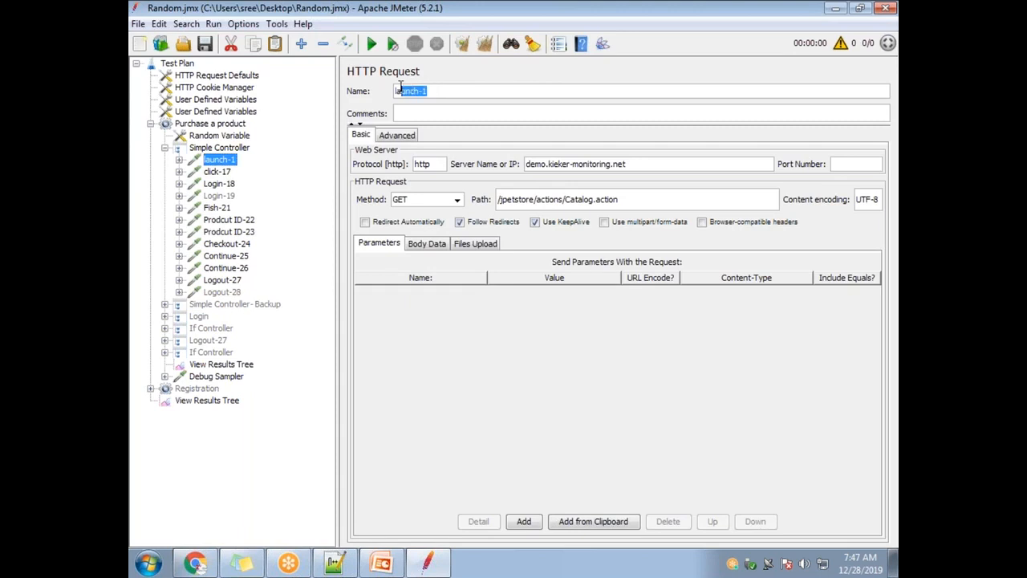
click(179, 160)
click(179, 160)
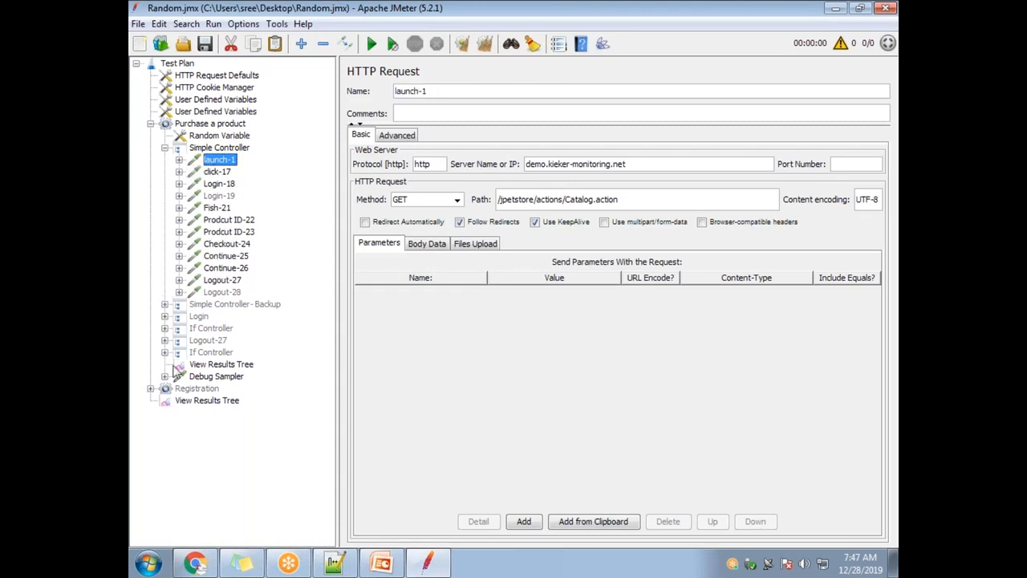
click(164, 304)
click(164, 277)
Add a Constant Timer to the new Simple Controller.
click(245, 149)
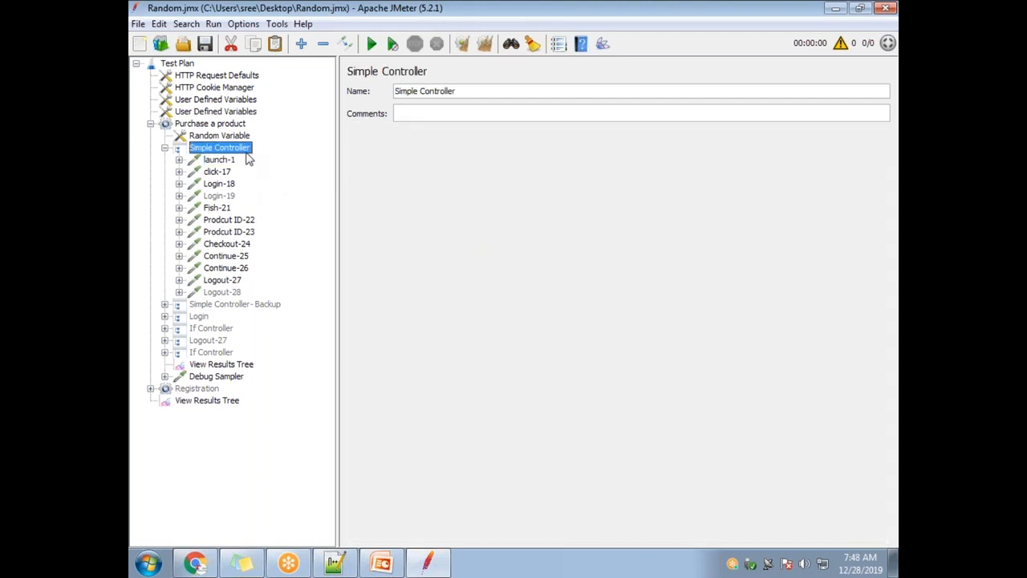
right_click(240, 151)
click(217, 246)
right_click(234, 152)
mouse_move(321, 160)
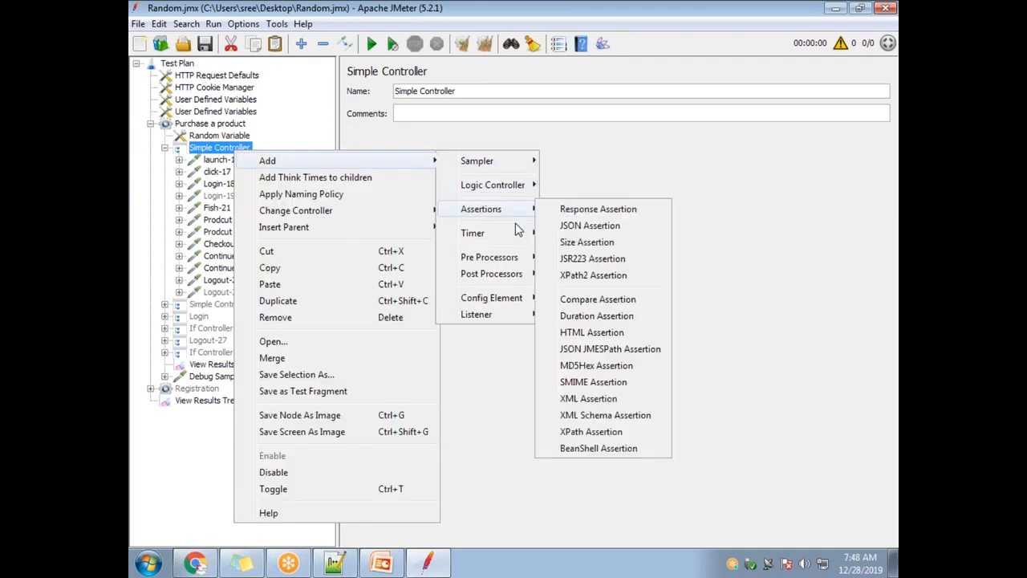
mouse_move(481, 233)
click(598, 234)
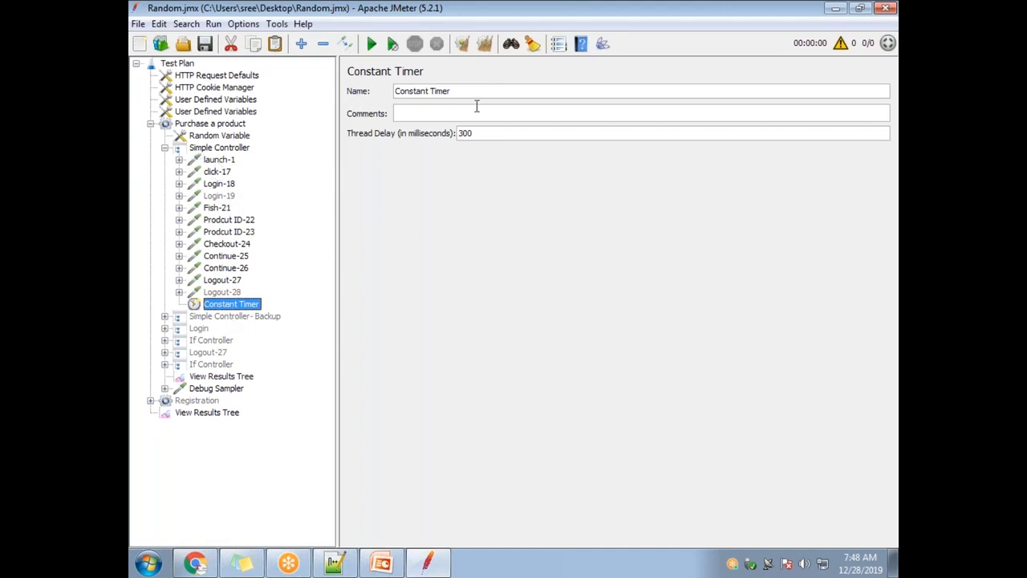
Examine the Constant Timer's name, comments and thread delay in milliseconds.
drag(460, 91, 370, 91)
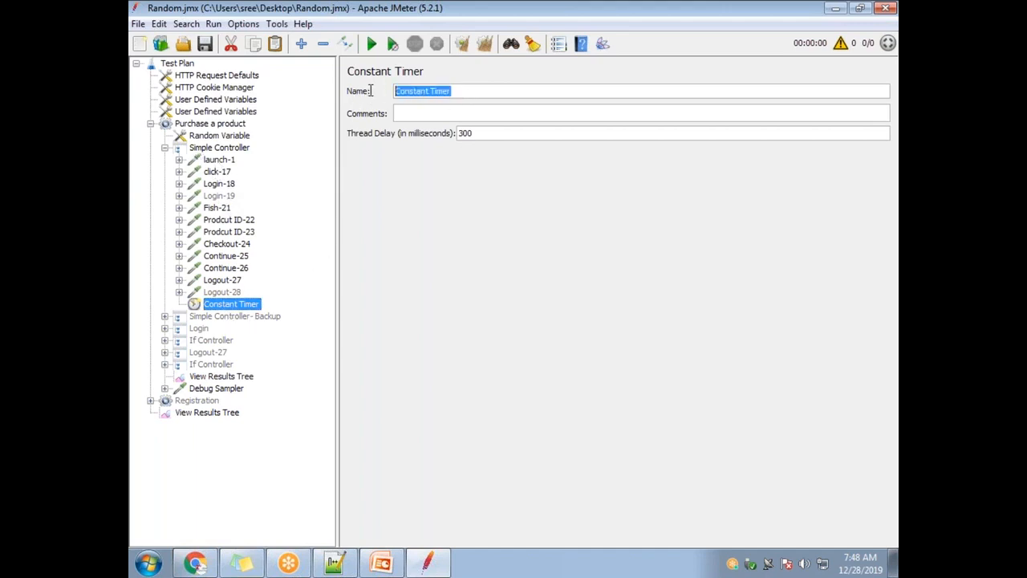
click(421, 114)
double_click(454, 134)
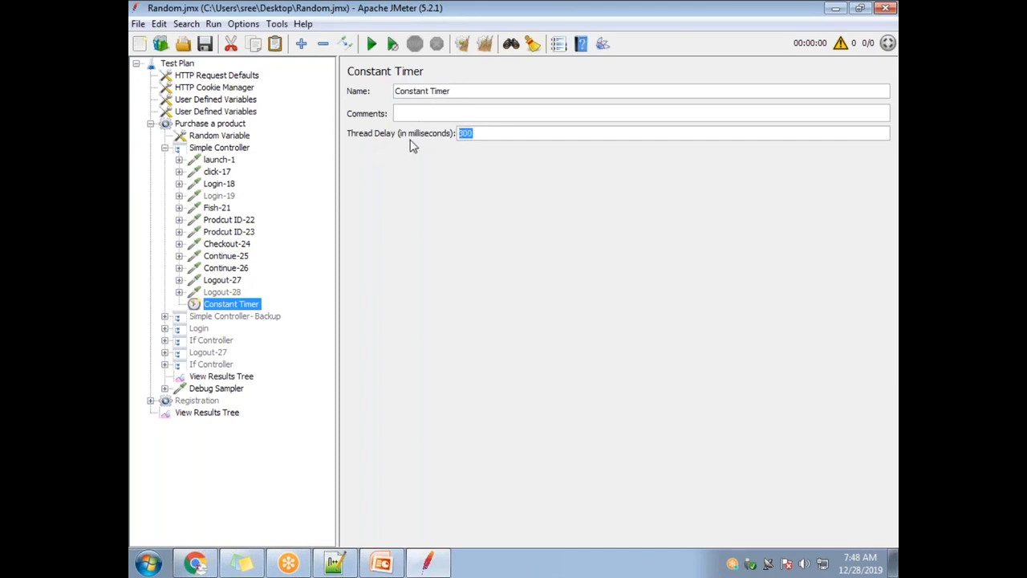
drag(486, 133, 452, 131)
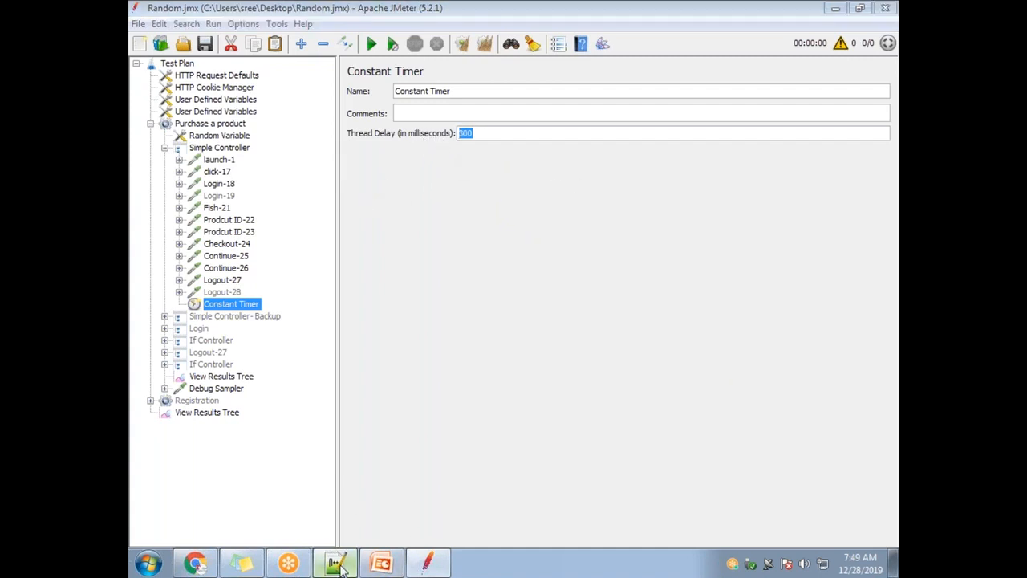
Switch to Notepad++ and add the lines "0.3 secs" and "0.03 secs" below a/b*c+d in the new 2 notes.
click(427, 562)
click(271, 516)
scroll(289, 497, down, 4)
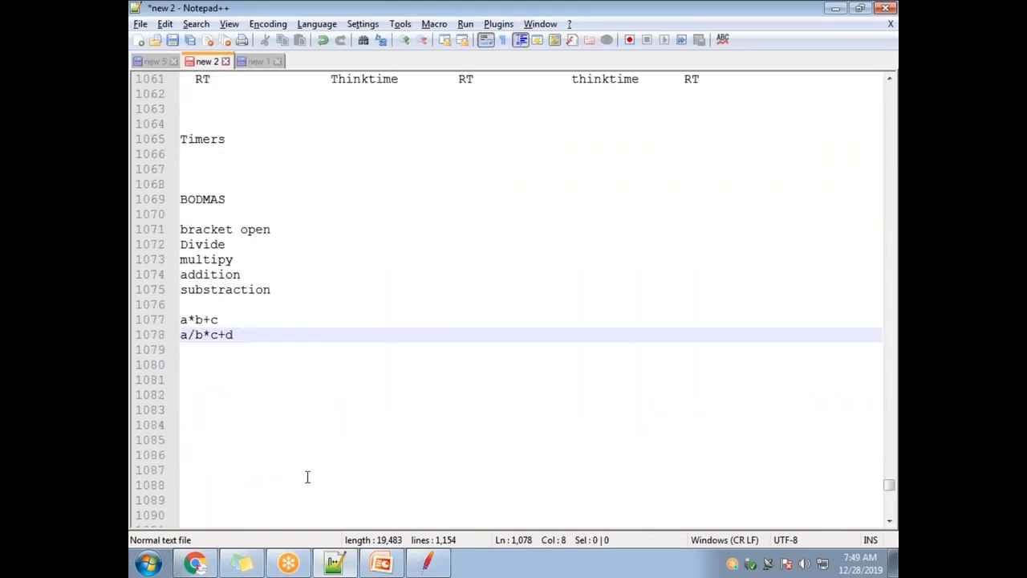
key(Return)
key(Return)
text(0.3 secs)
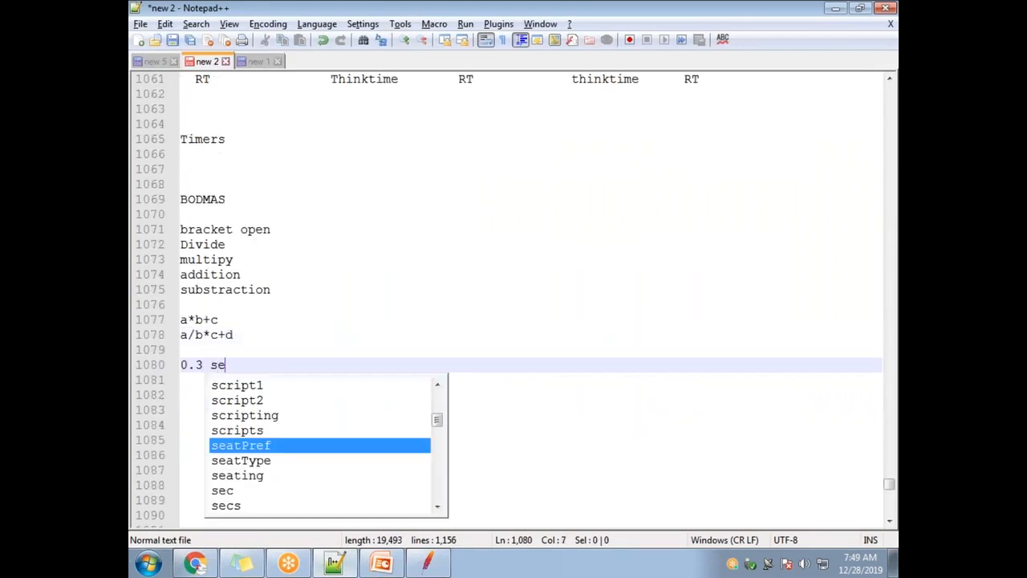
key(Return)
key(Return)
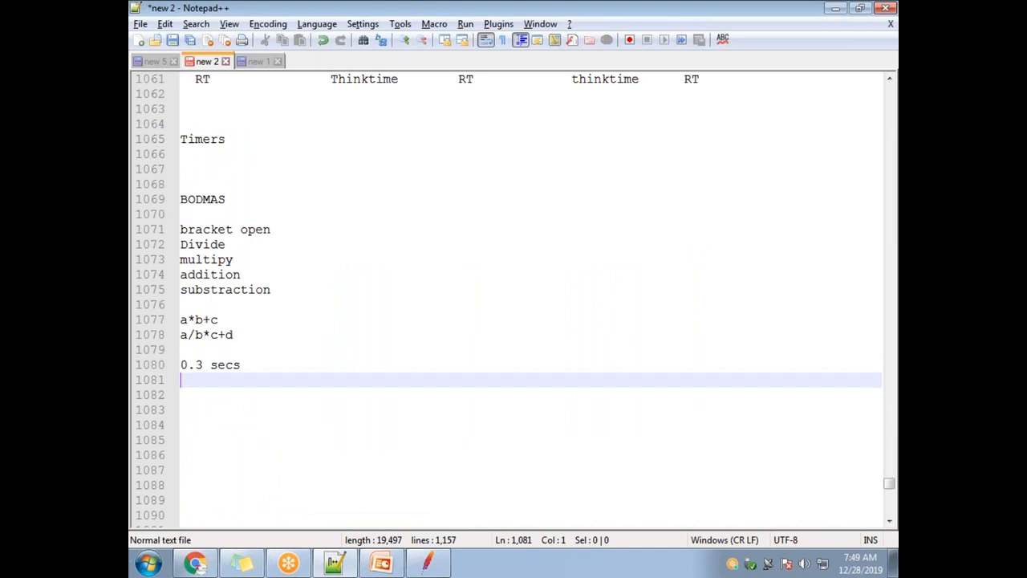
text(0.03 secs)
key(Return)
key(Return)
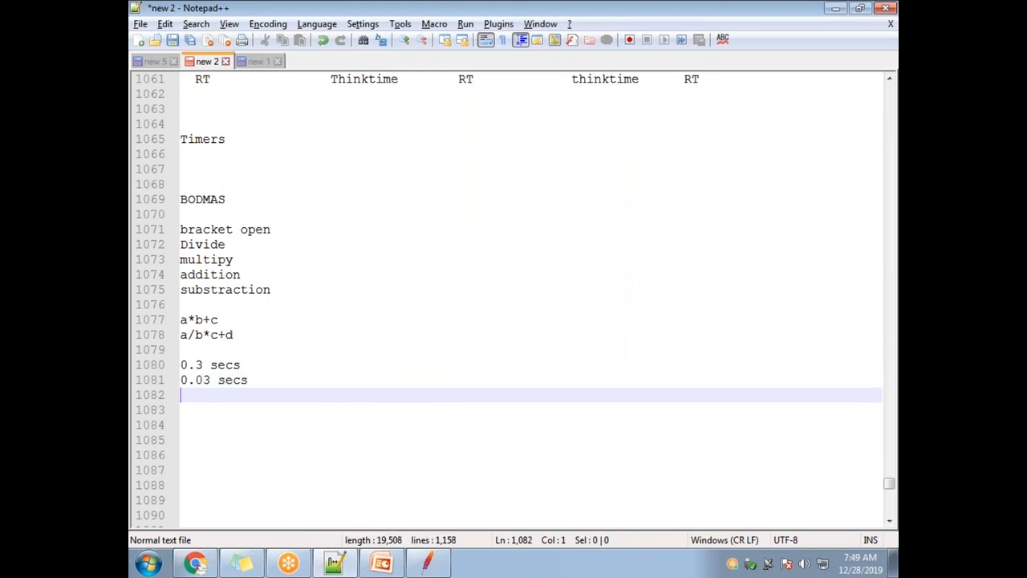
key(Return)
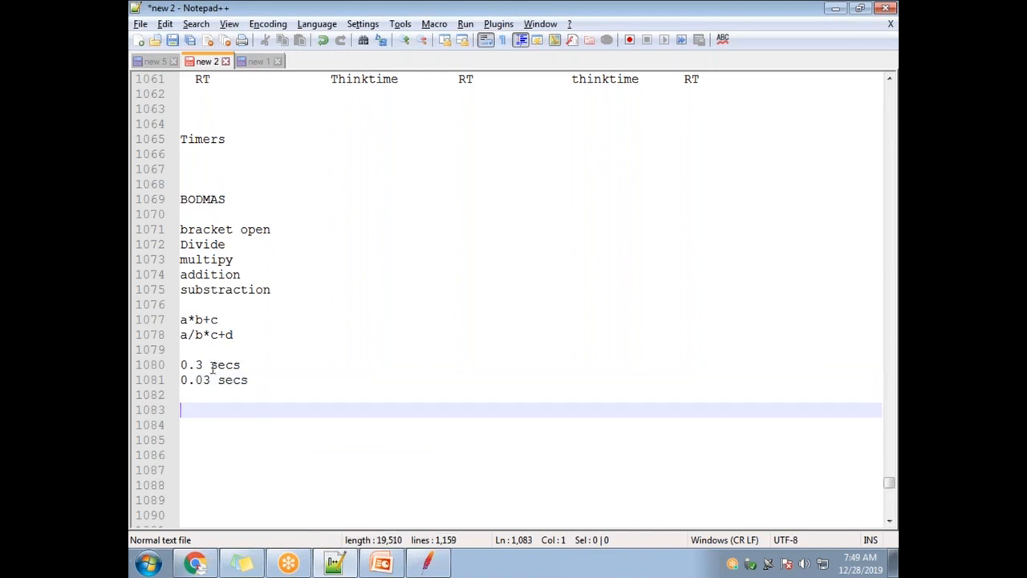
Add the line "0.003 secs" directly below the 0.03 secs entry.
drag(253, 365, 142, 367)
drag(262, 380, 144, 379)
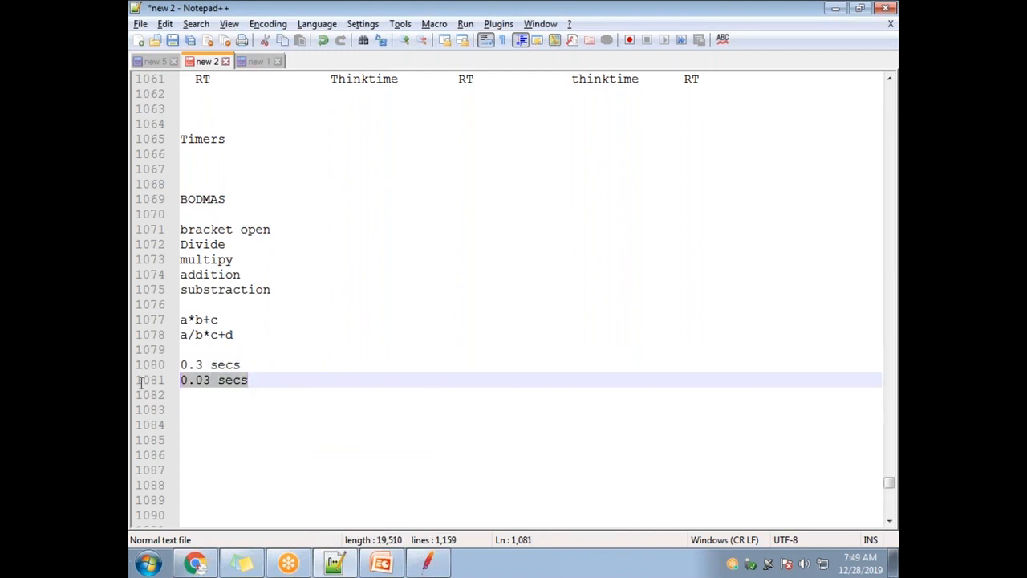
click(265, 381)
key(Return)
text(0.003 secs)
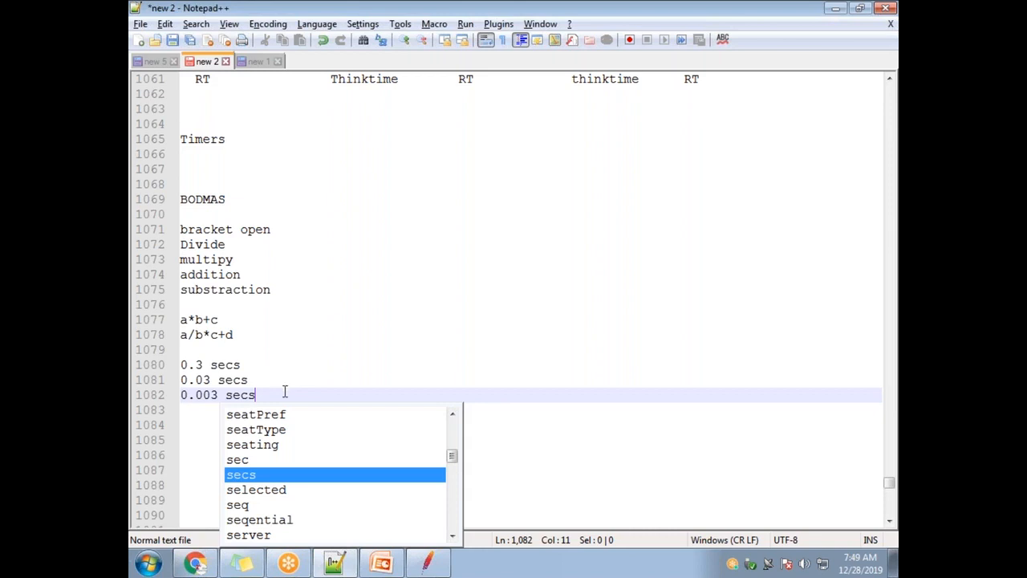
click(278, 393)
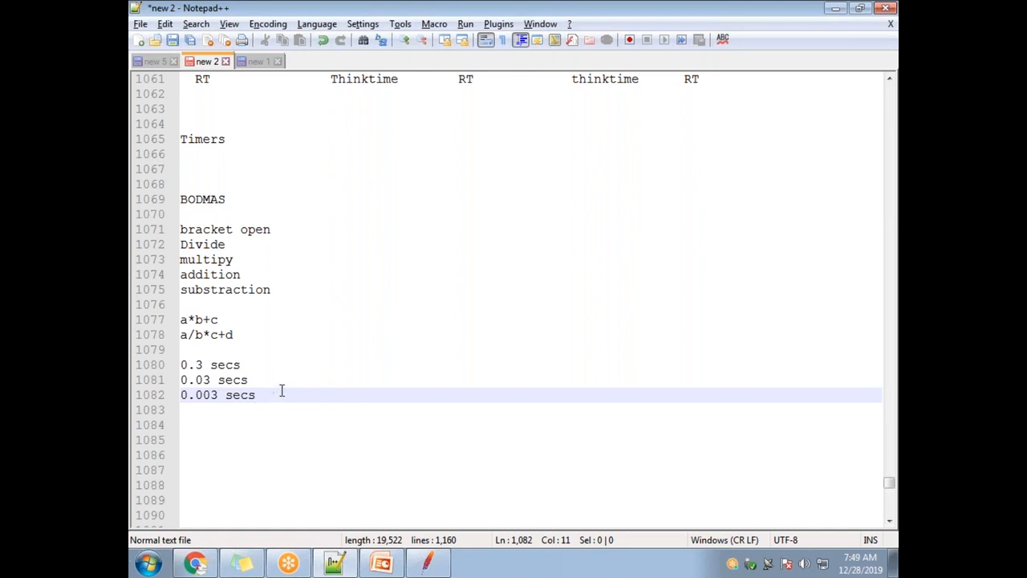
Leave a blank line below the seconds values and write "1000 millisecs".
key(Return)
key(Return)
text(1)
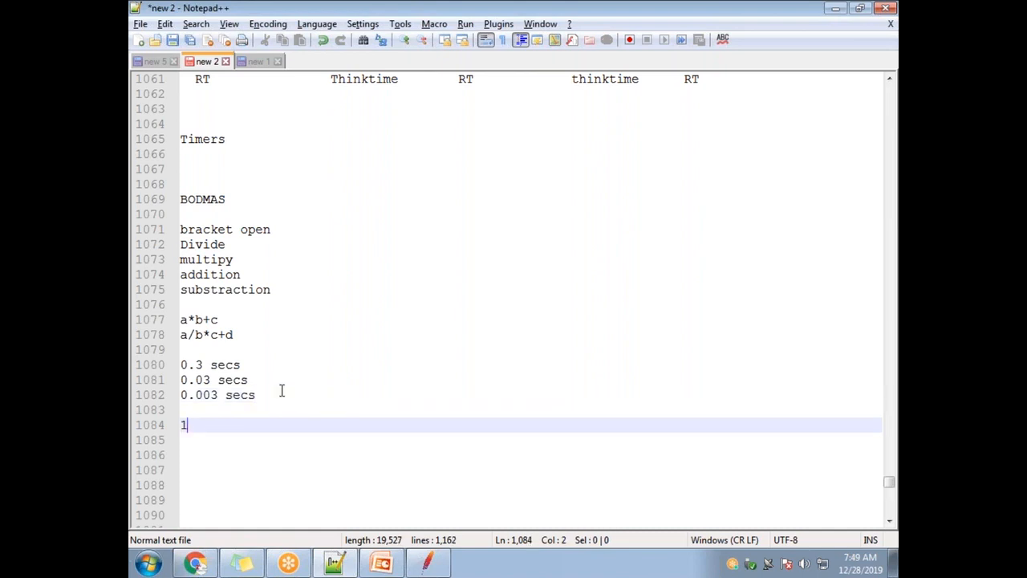
text(000 mi)
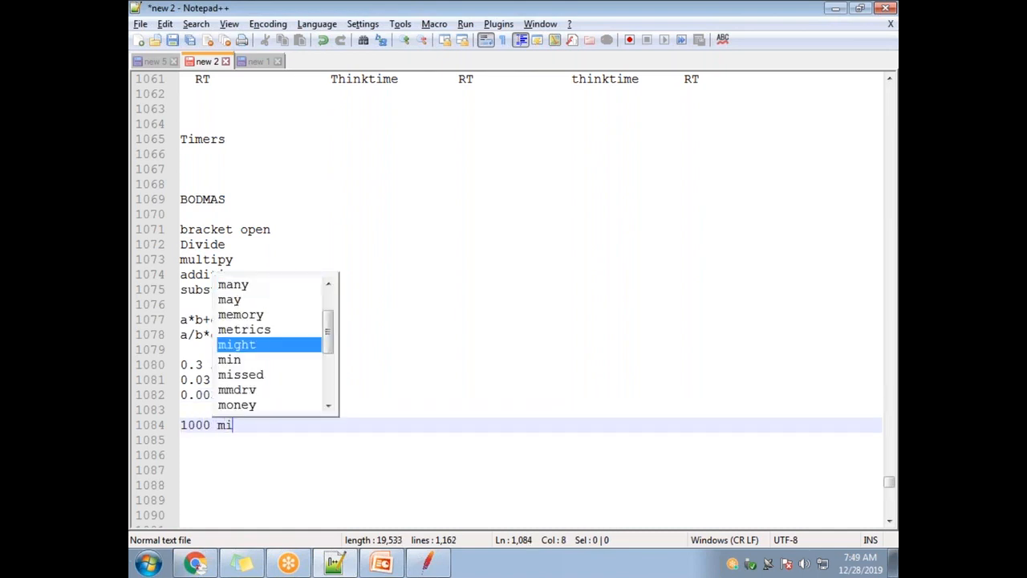
text(llisecs)
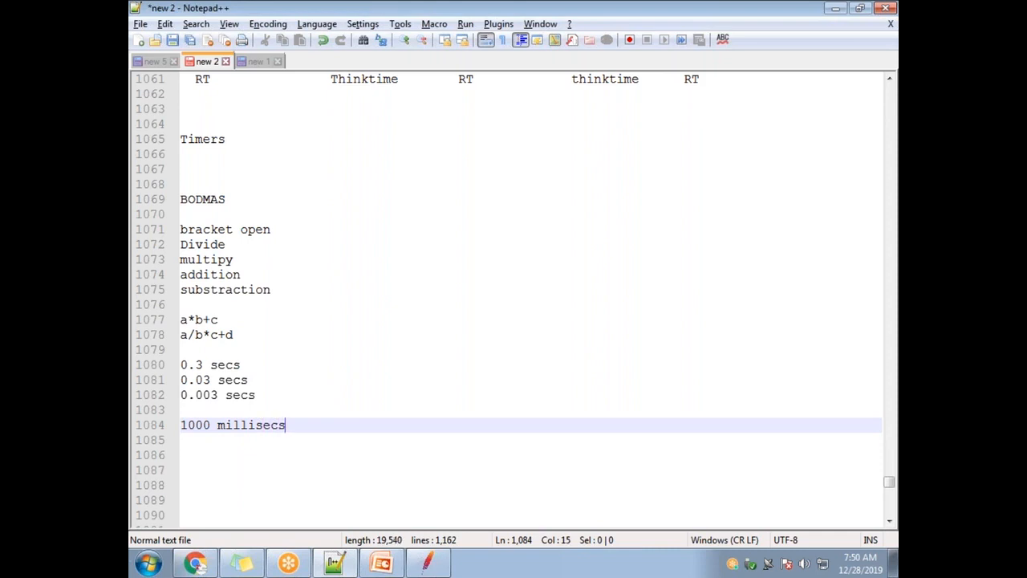
Complete the 1000 millisecs line with "- 1 secs" and add "3 millin secs - 0.003secs" on the line below it.
text( - 1 secs)
key(Return)
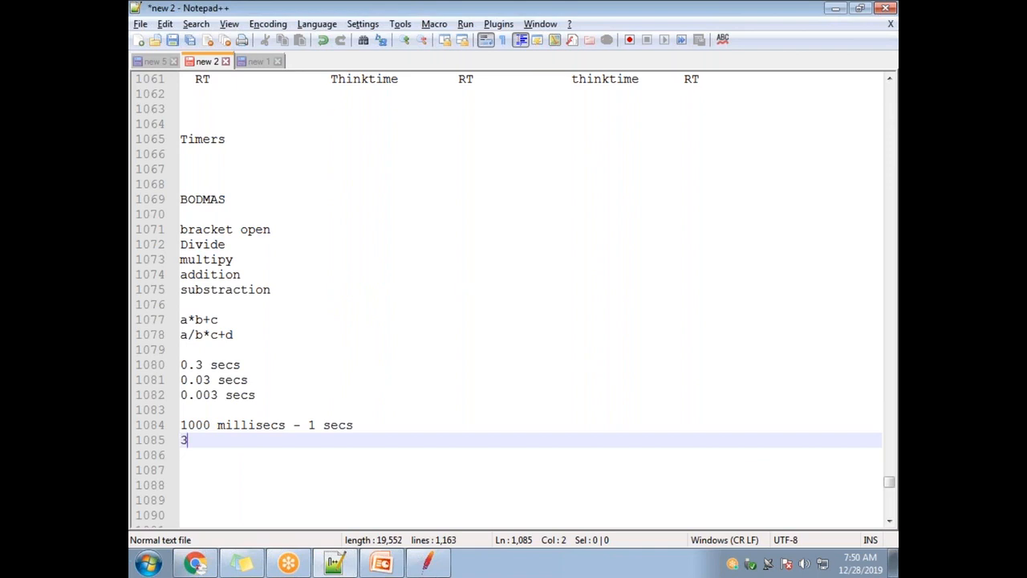
text(3 mill)
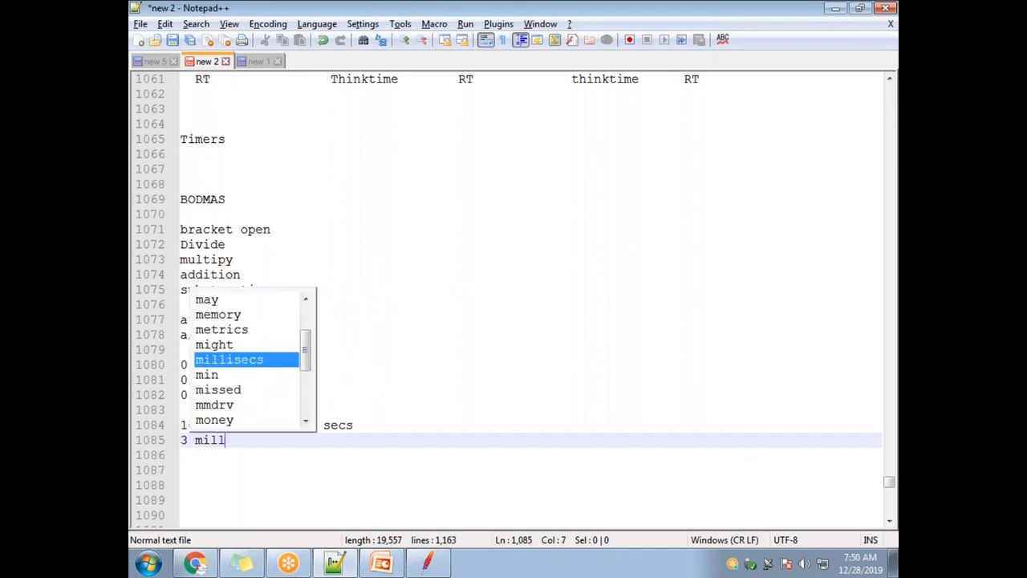
text(in secs )
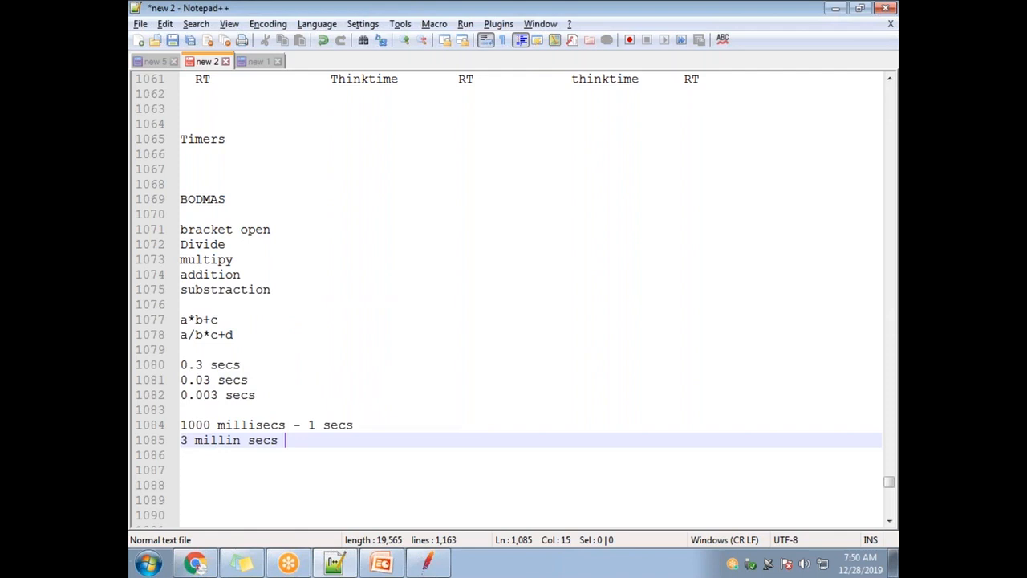
text(  - 0.003)
key(BackSpace)
text(secs)
key(Return)
Add the line "300 millisecs - 0.3 secs" below the 0.003secs conversion and highlight it and the earlier 0.3 secs line for comparison.
text(3)
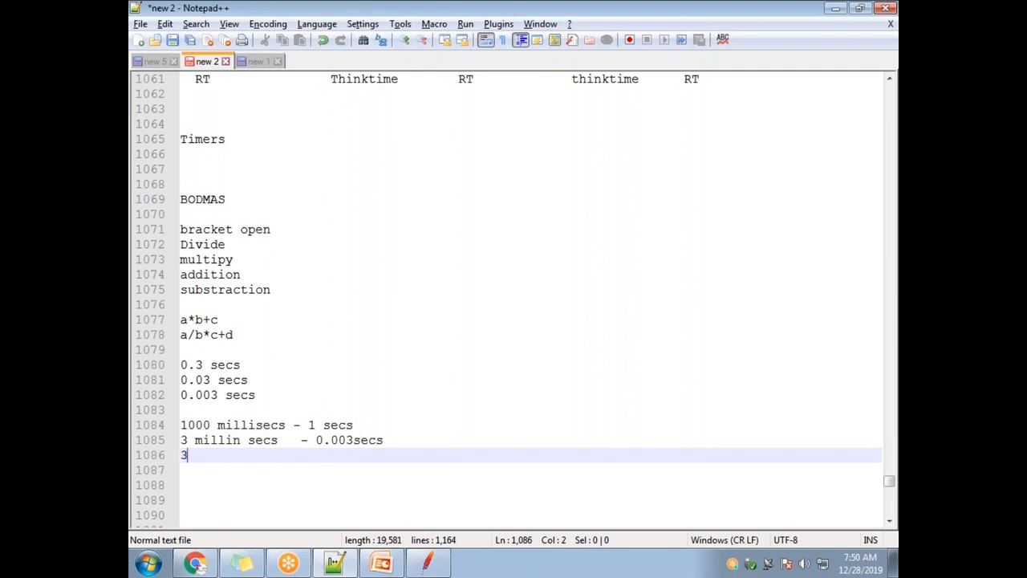
text(00 mill)
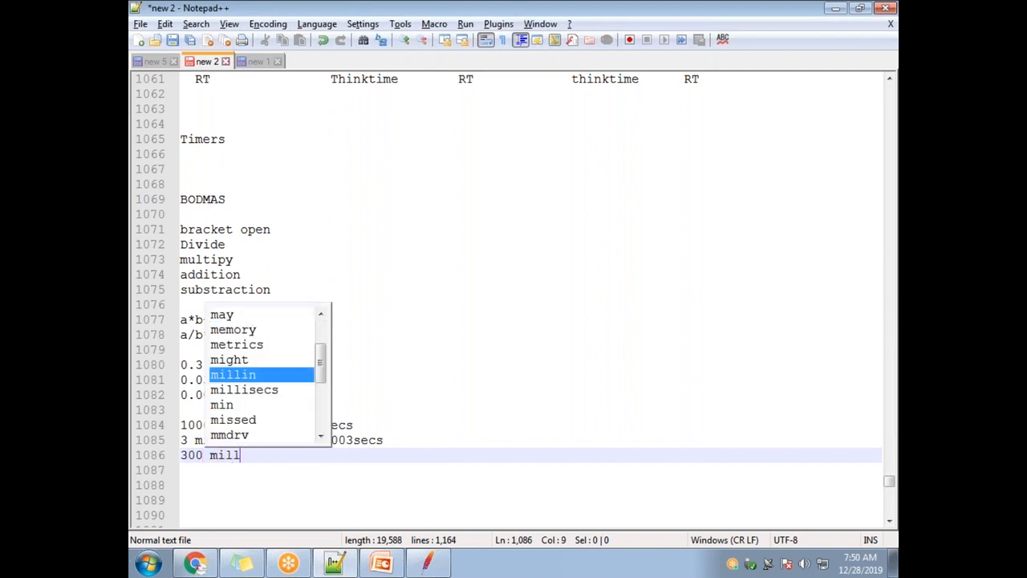
text(isecs)
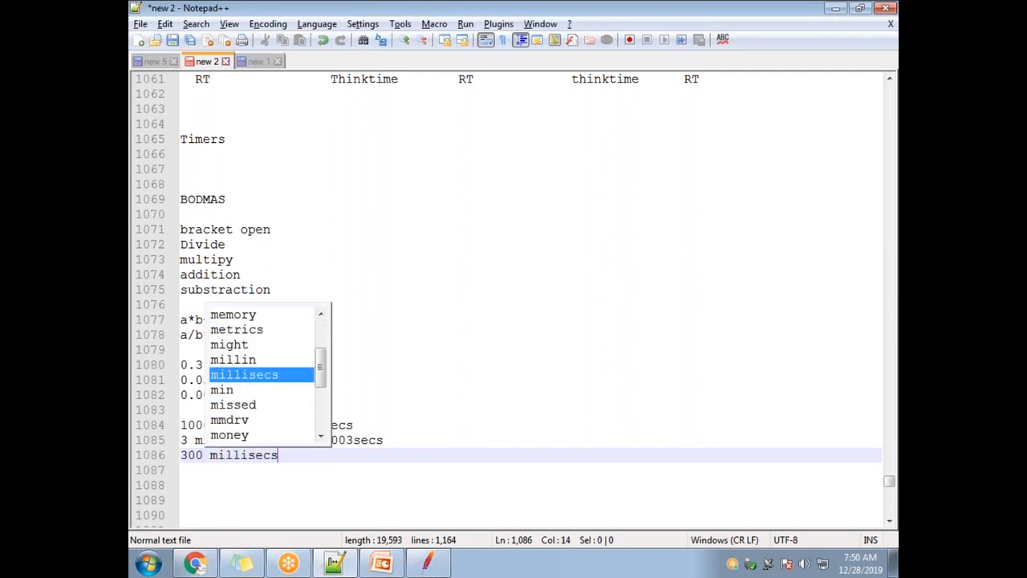
key(Escape)
drag(286, 425, 181, 409)
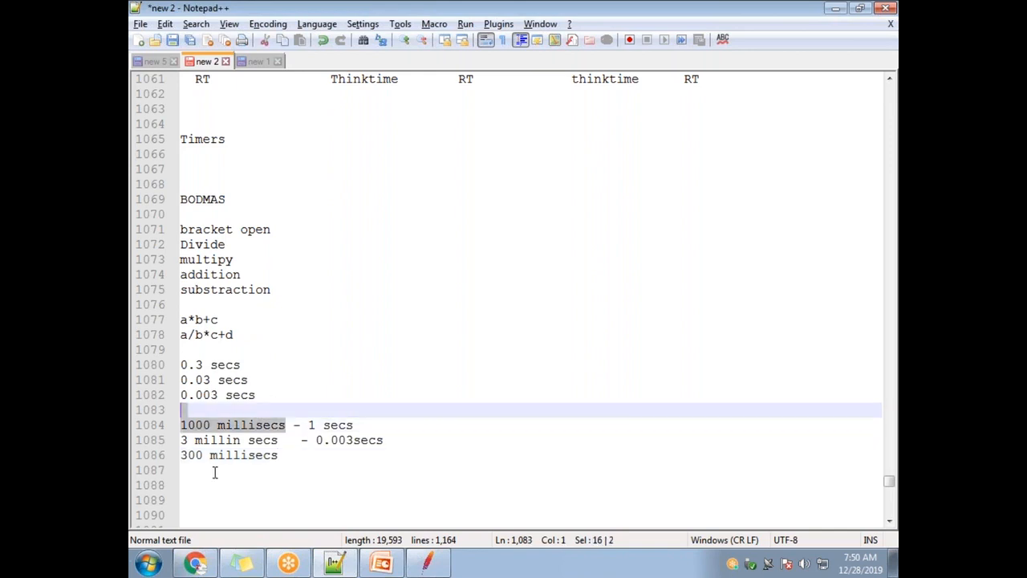
click(291, 459)
text(- )
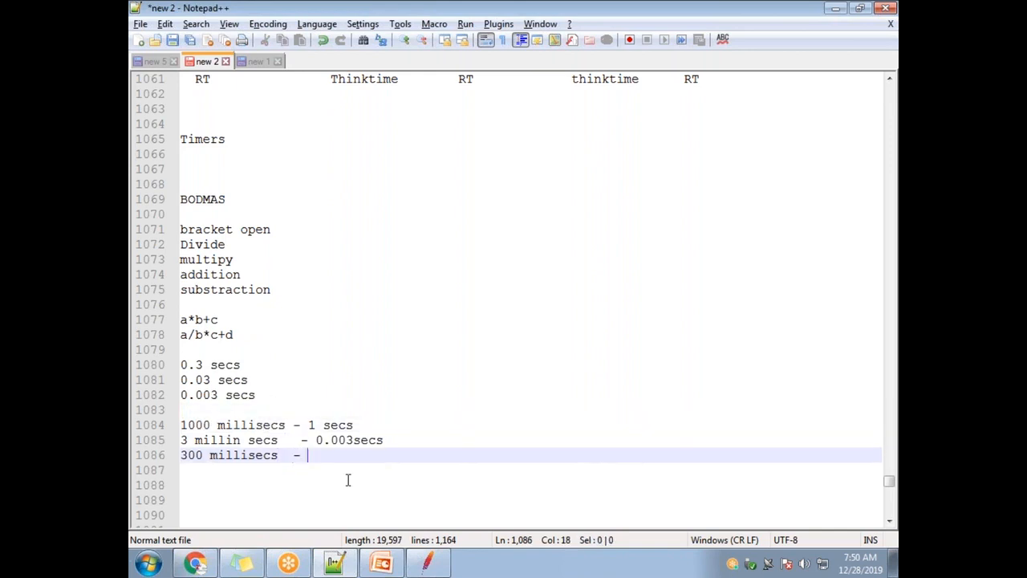
text(0.3 secs)
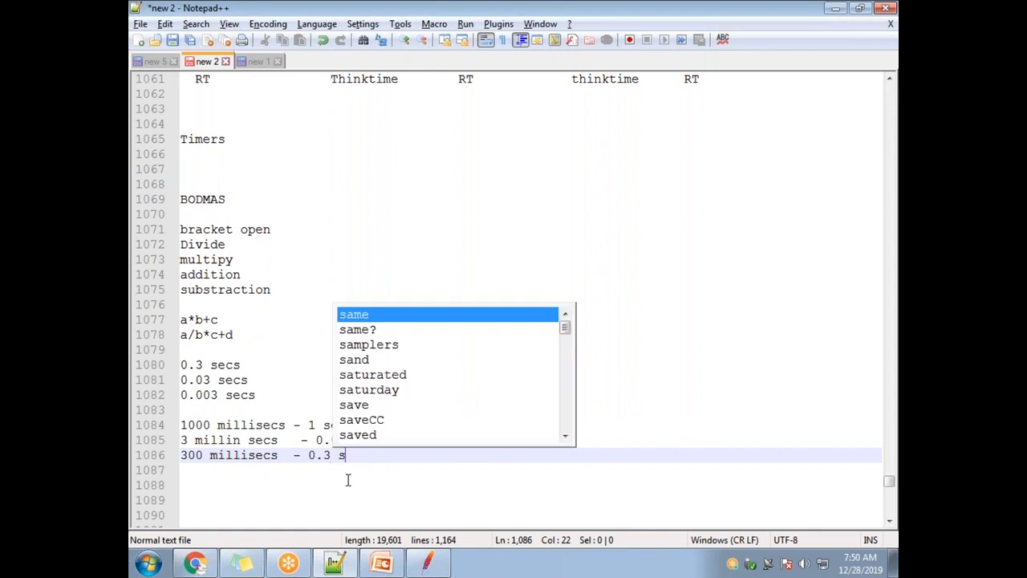
click(326, 489)
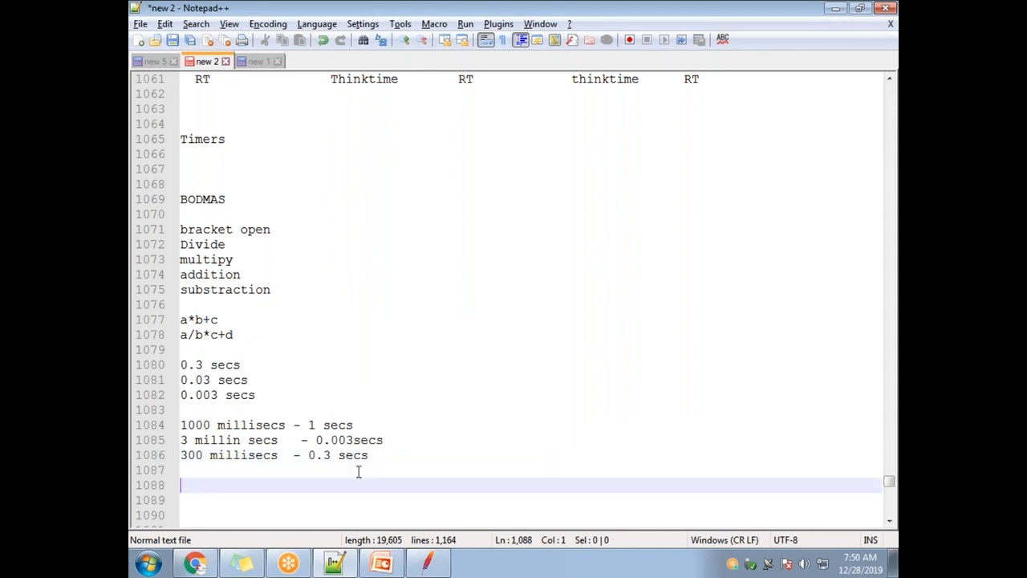
drag(371, 455, 181, 455)
drag(262, 365, 180, 365)
Switch back to JMeter and set the Constant Timer's thread delay to 1000 milliseconds.
key(alt+Tab)
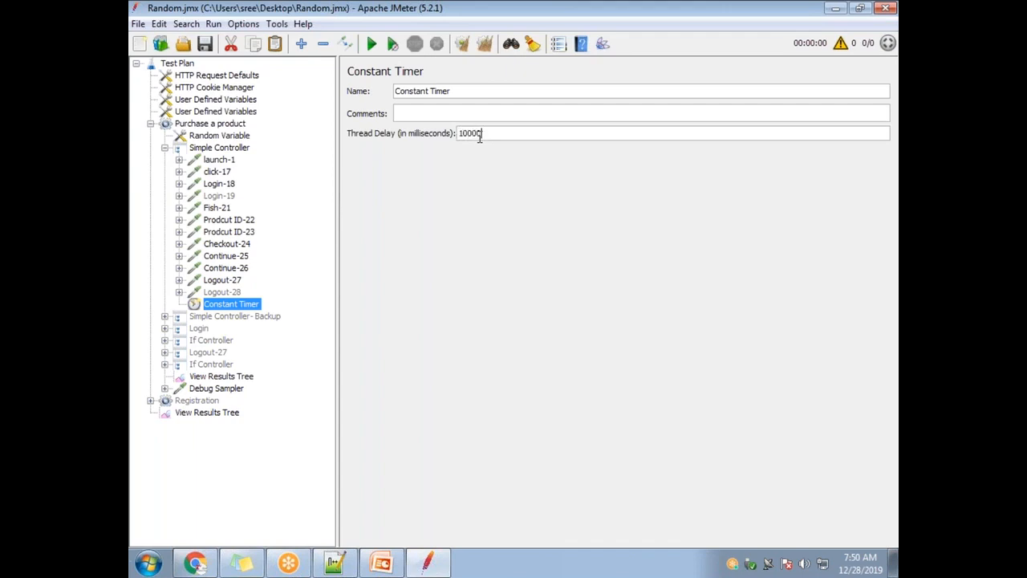
drag(485, 138, 439, 130)
text(100)
Rename the timer as "Constant Timer - 1000 secs delay" and refresh its label in the test plan tree.
drag(490, 134, 457, 134)
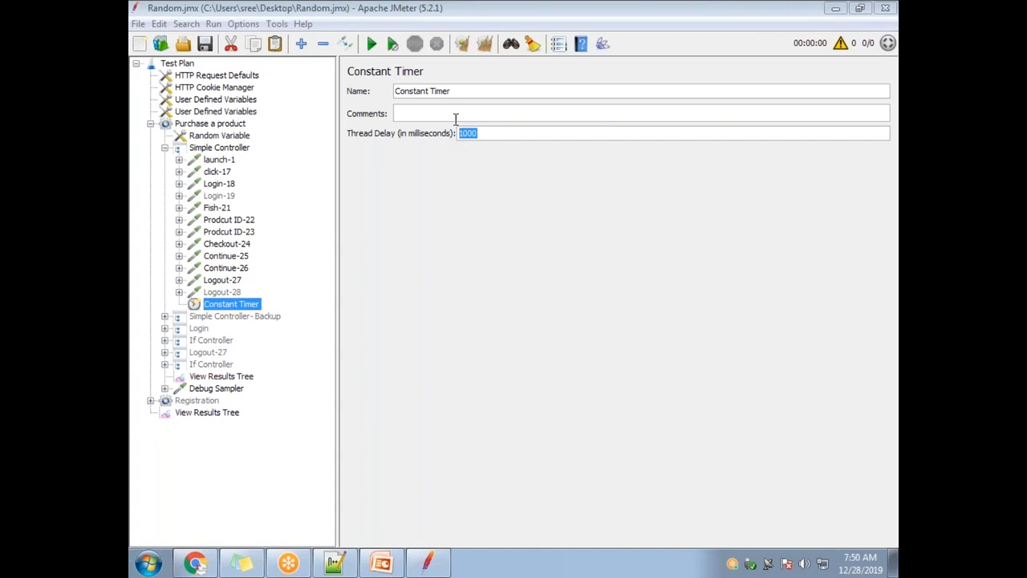
click(471, 93)
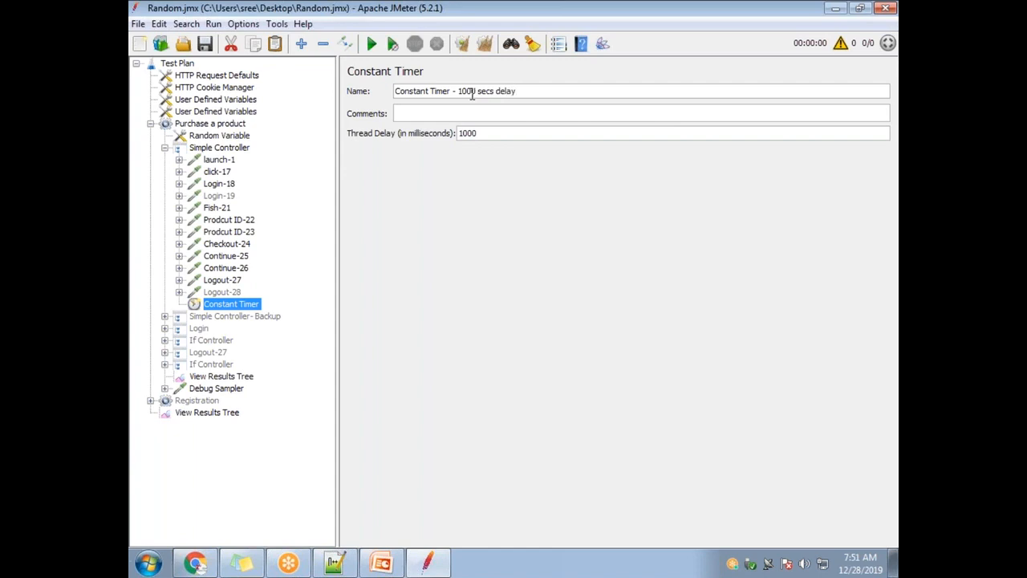
click(226, 257)
click(245, 306)
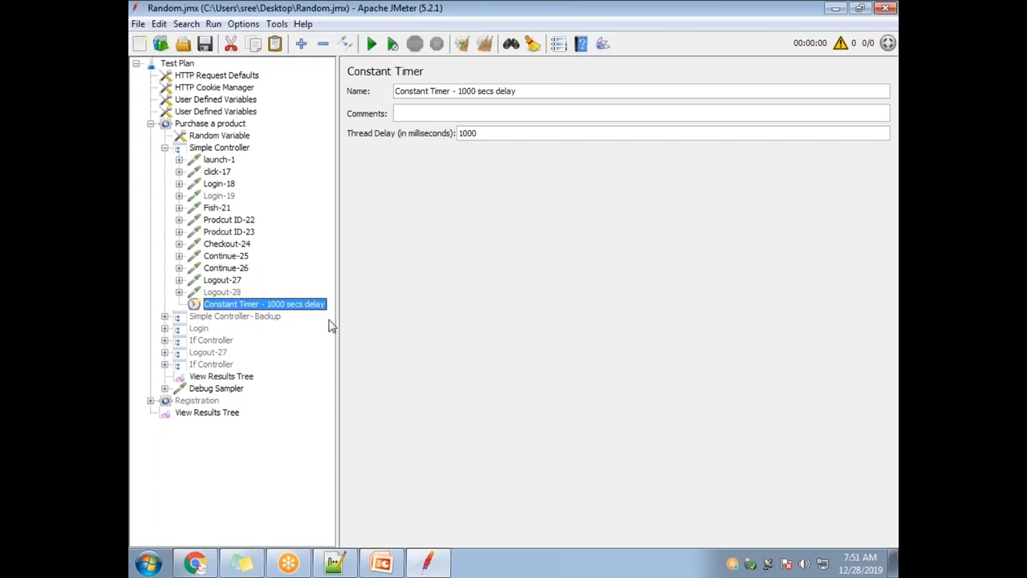
Compare PowerPoint's Order of Component Execution / Hierarchy slide with JMeter's Purchase a product thread group, Simple Controller and Constant Timer.
click(383, 564)
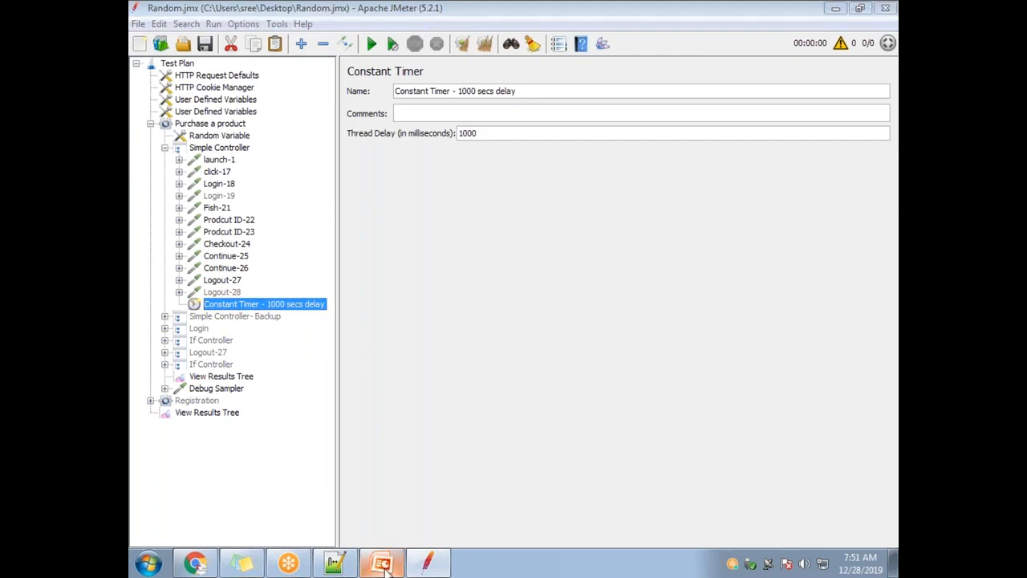
click(184, 196)
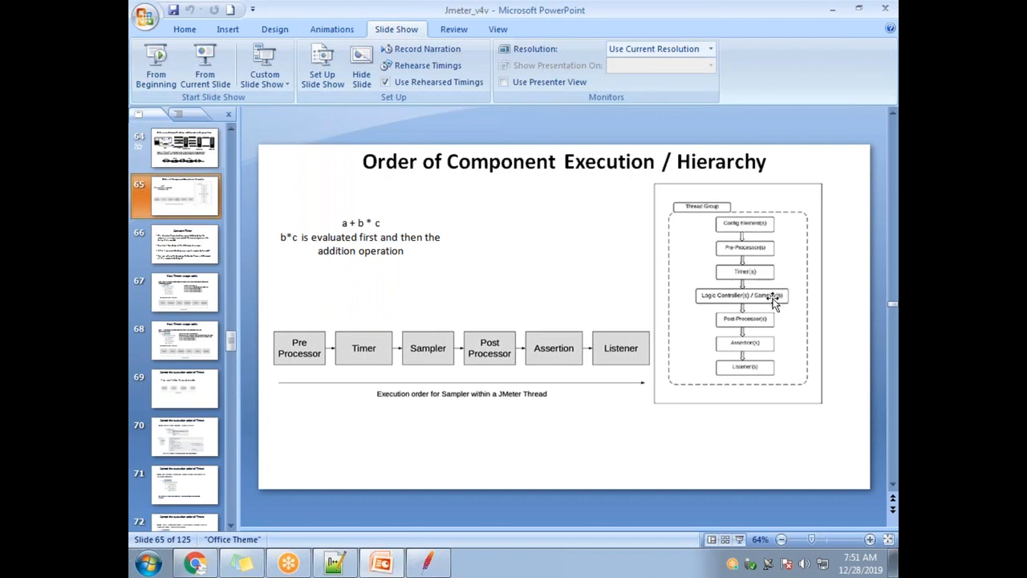
key(alt+Tab)
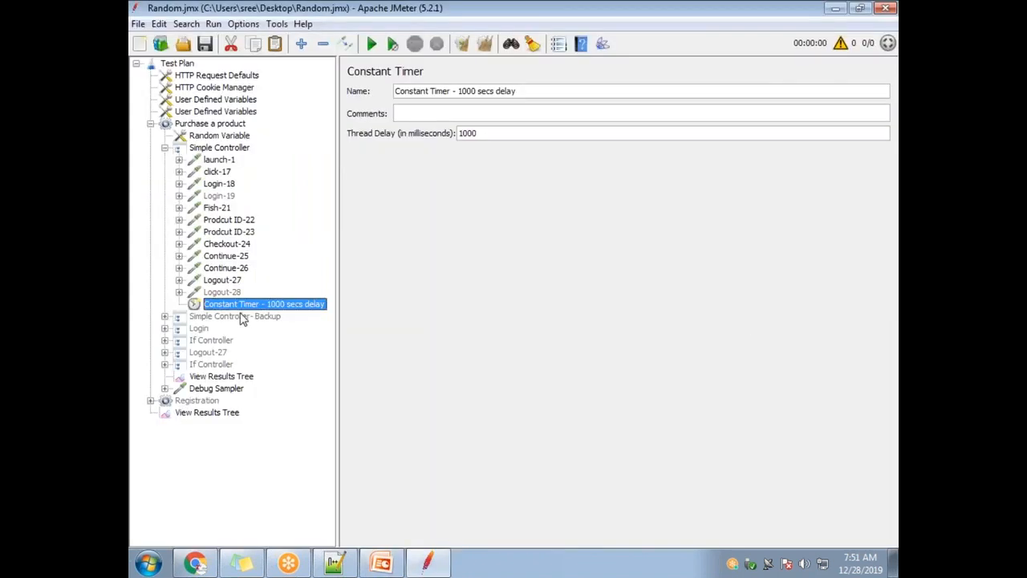
click(192, 126)
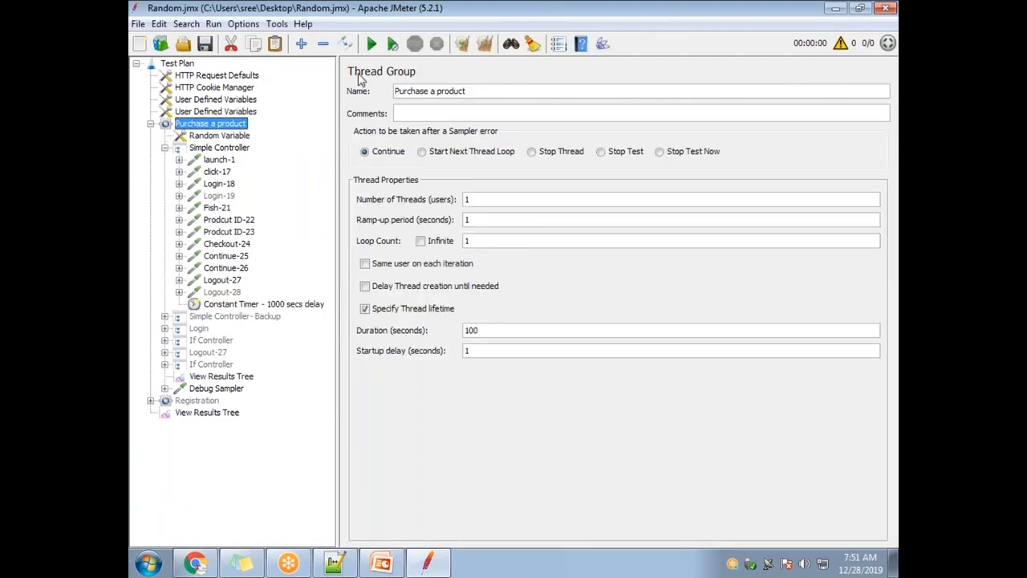
click(215, 149)
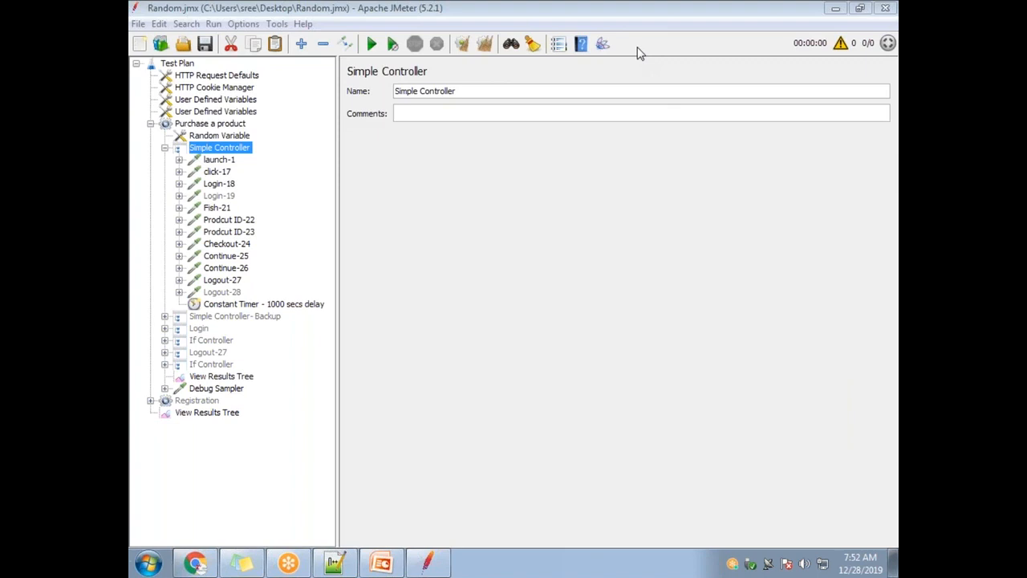
click(194, 123)
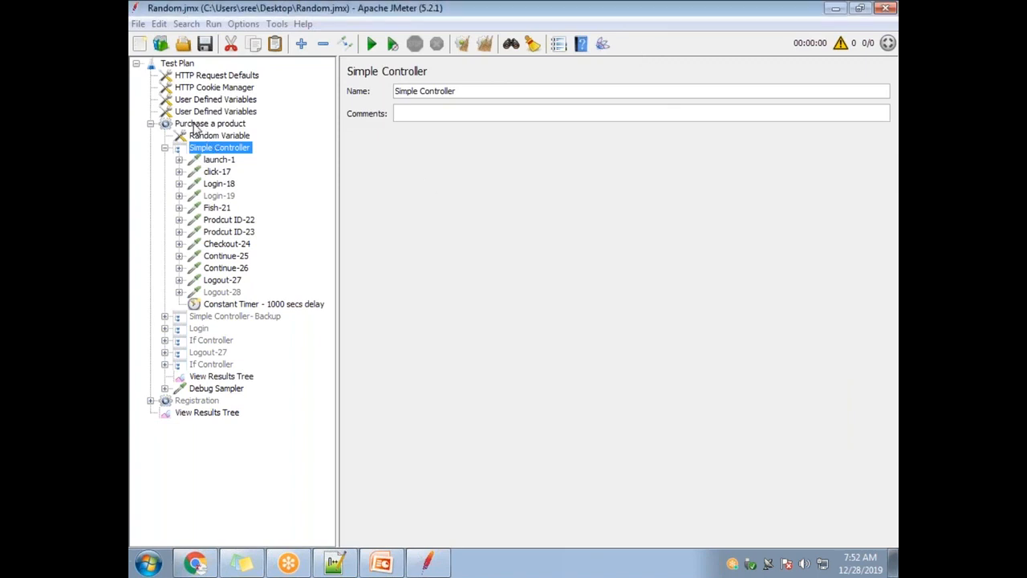
click(193, 125)
click(213, 149)
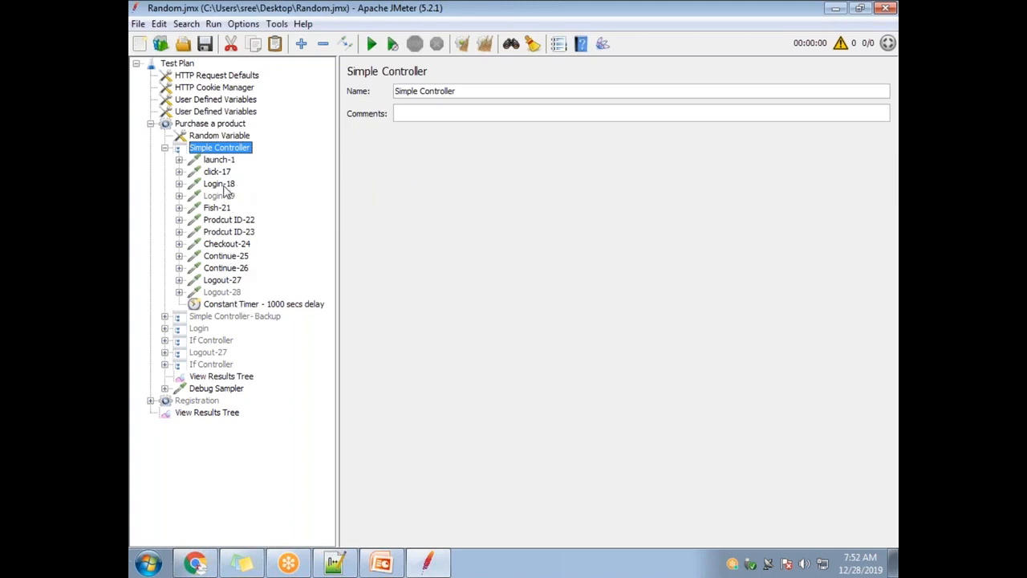
click(233, 305)
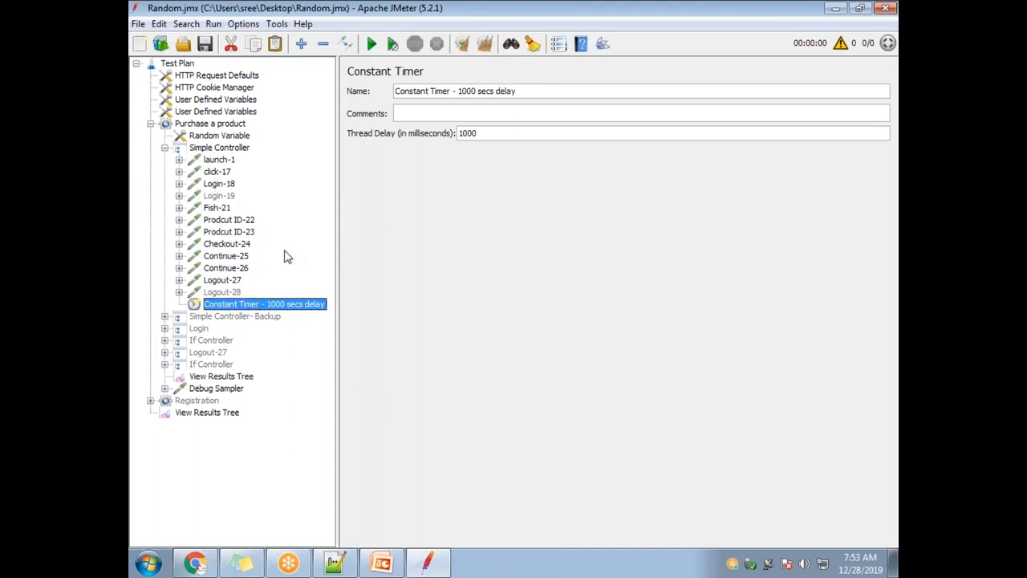
Check the timer's place in the PowerPoint execution-order diagram against the elements in the JMeter test plan tree.
key(alt+Tab)
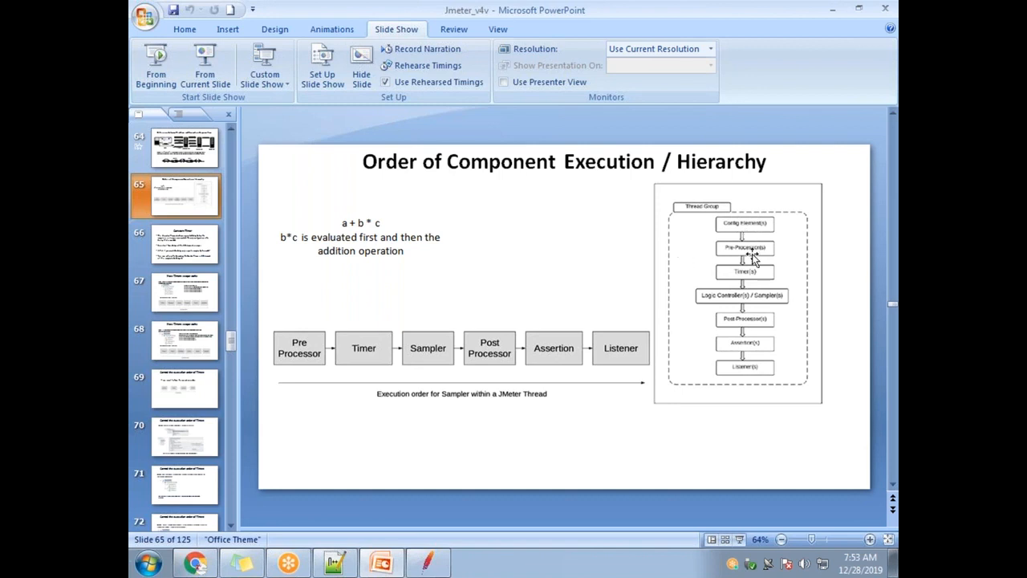
key(alt+Tab)
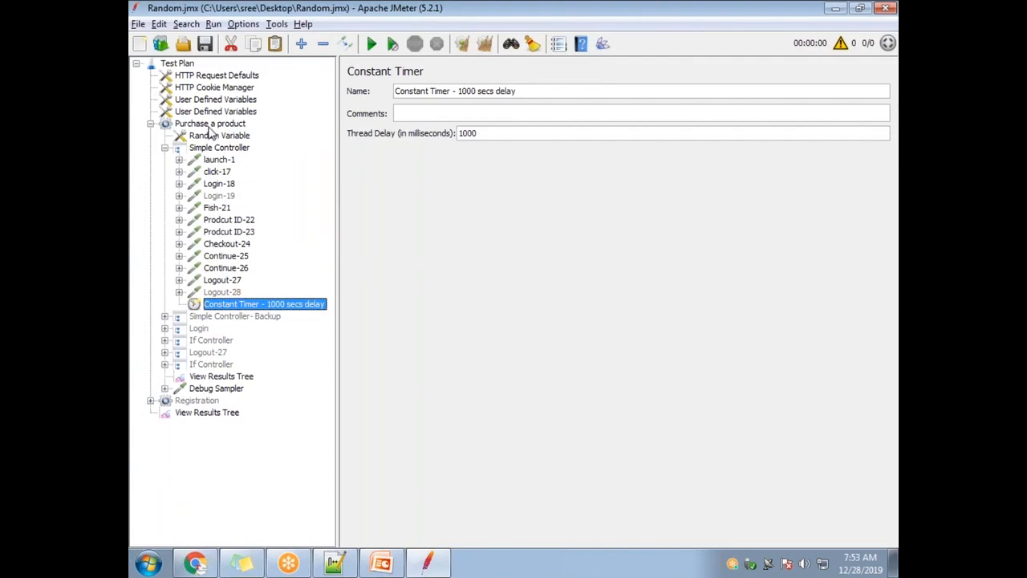
key(alt+Tab)
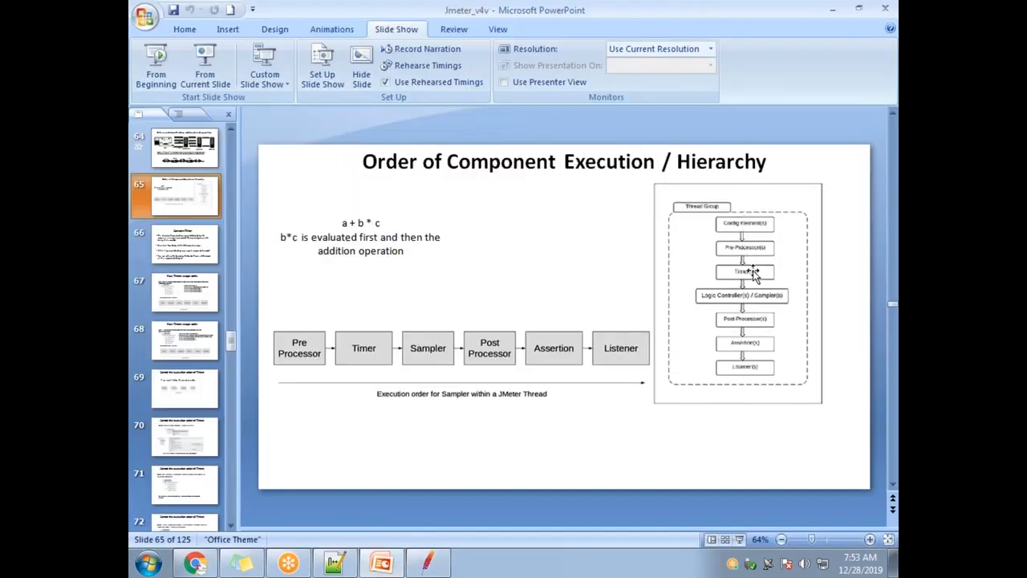
key(alt+Tab)
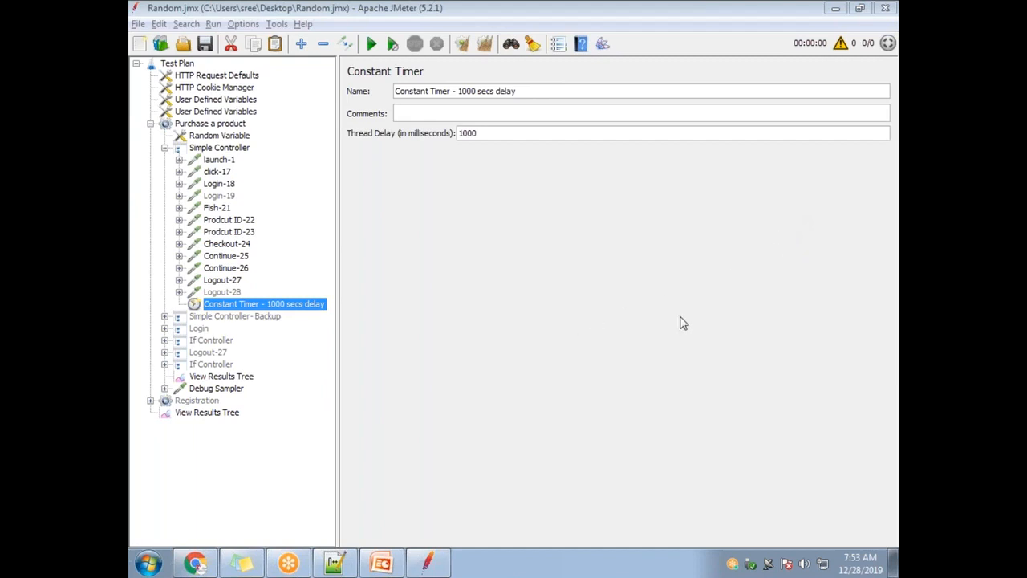
Place the Constant Timer first in the Simple Controller, above launch-1, after trying it directly under the thread group.
drag(249, 310, 247, 156)
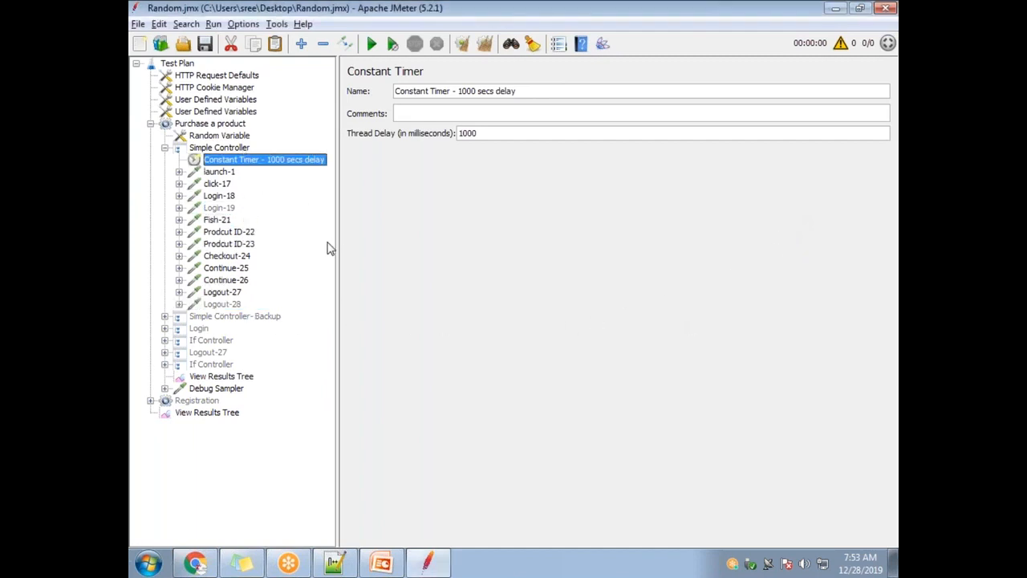
drag(220, 165, 255, 314)
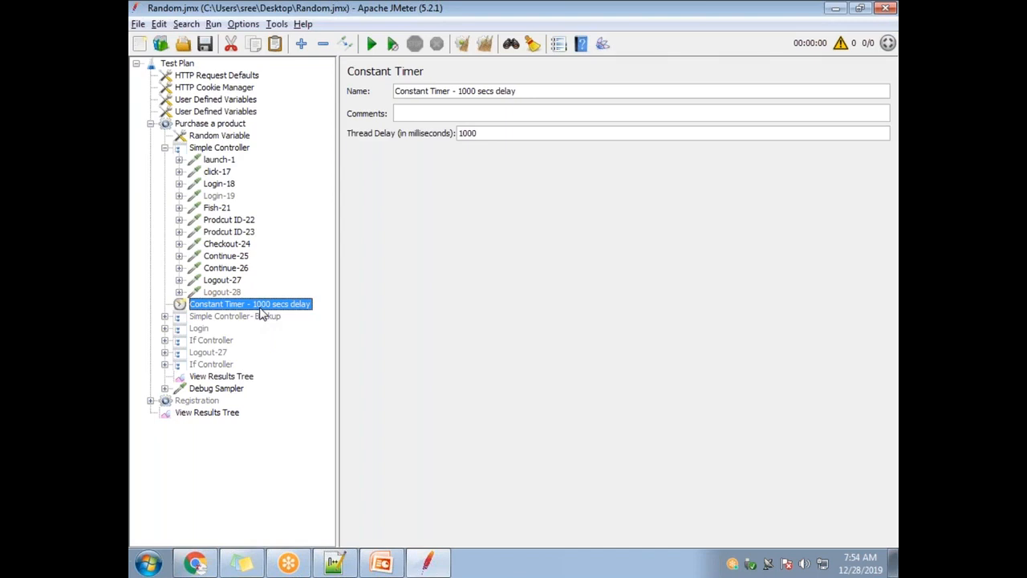
drag(261, 311, 248, 159)
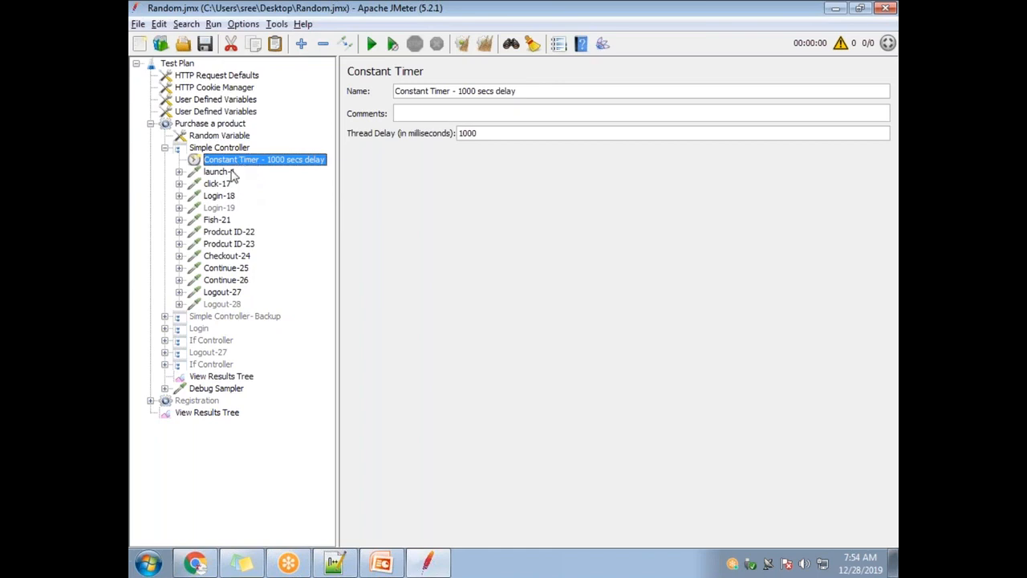
Collapse launch-1, move the Constant Timer out to thread group level below the Simple Controller, and return it above launch-1.
mouse_move(235, 160)
mouse_down()
mouse_move(255, 324)
mouse_move(253, 157)
mouse_up()
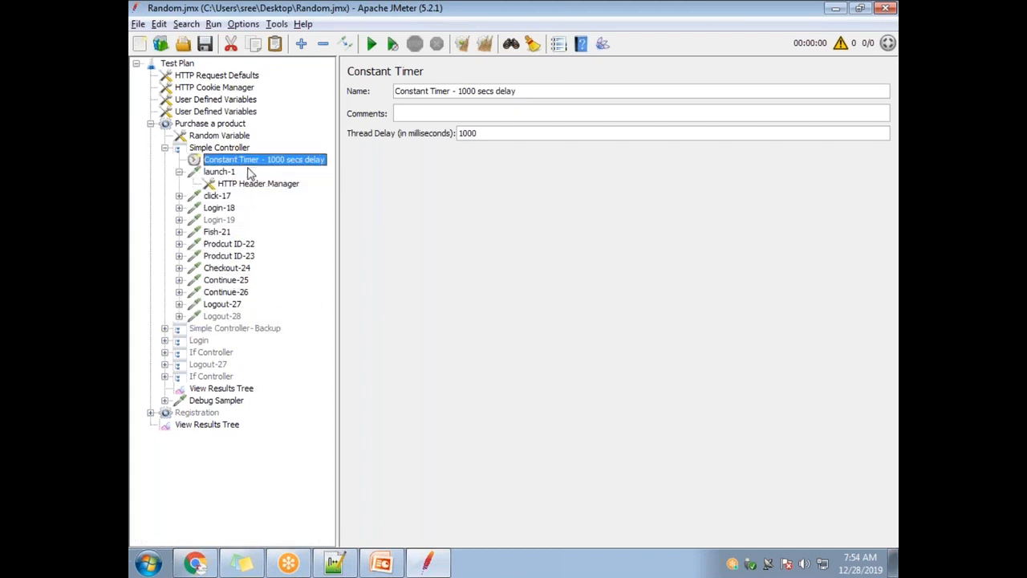
click(178, 172)
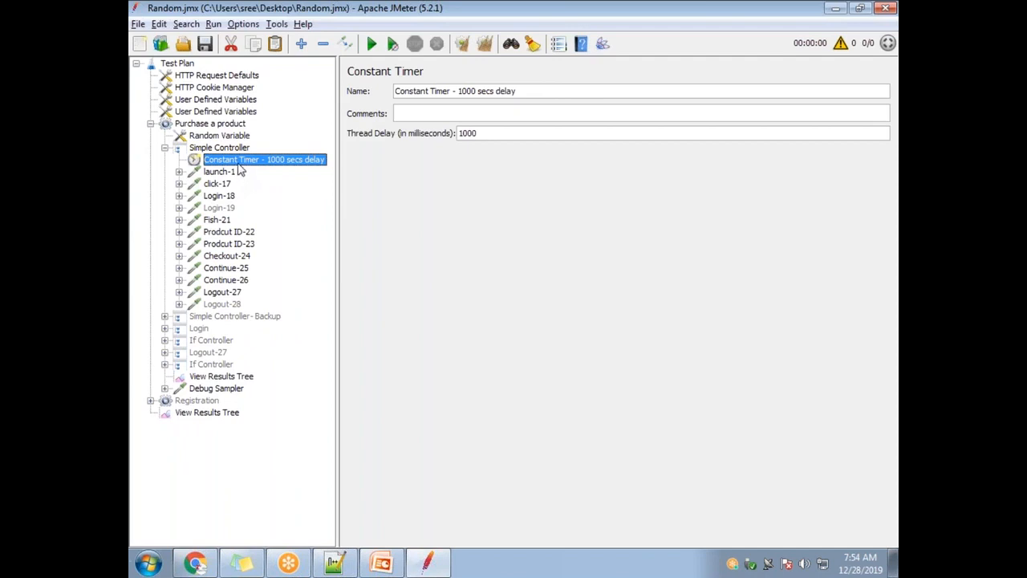
drag(256, 165, 263, 325)
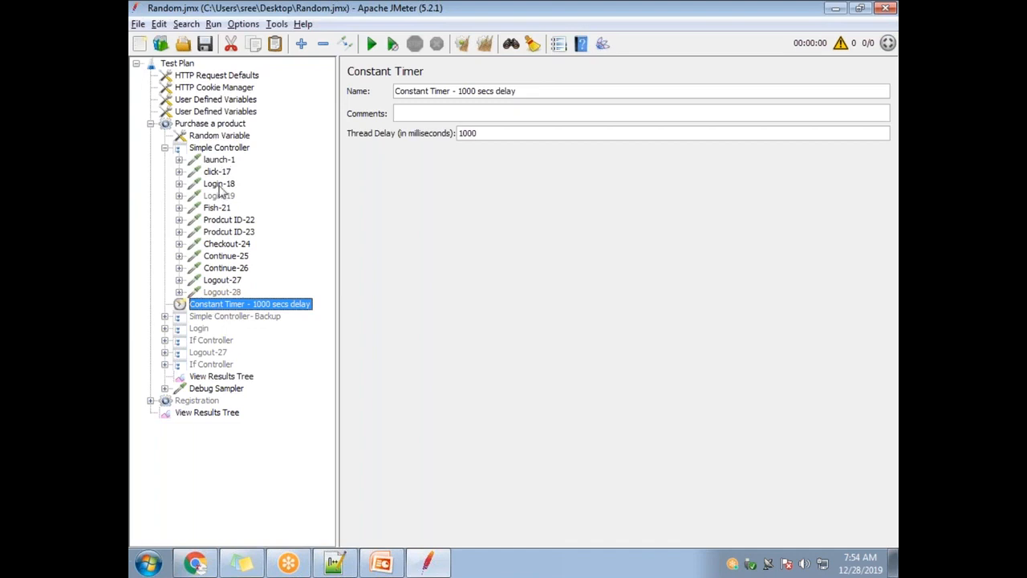
drag(230, 311, 213, 157)
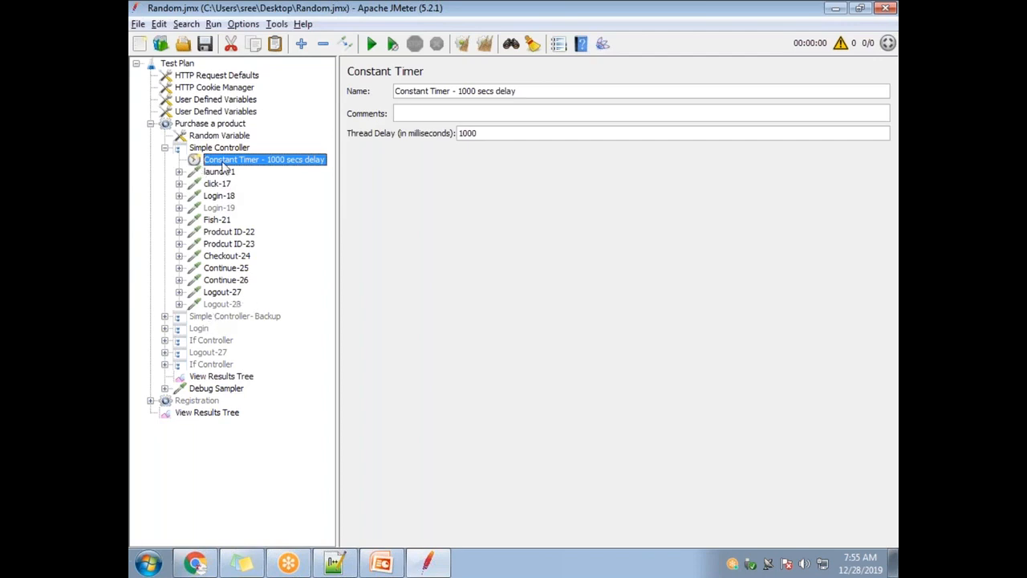
Examine the Constant Timer's thread delay and the Simple Controller that contains it.
drag(478, 133, 463, 133)
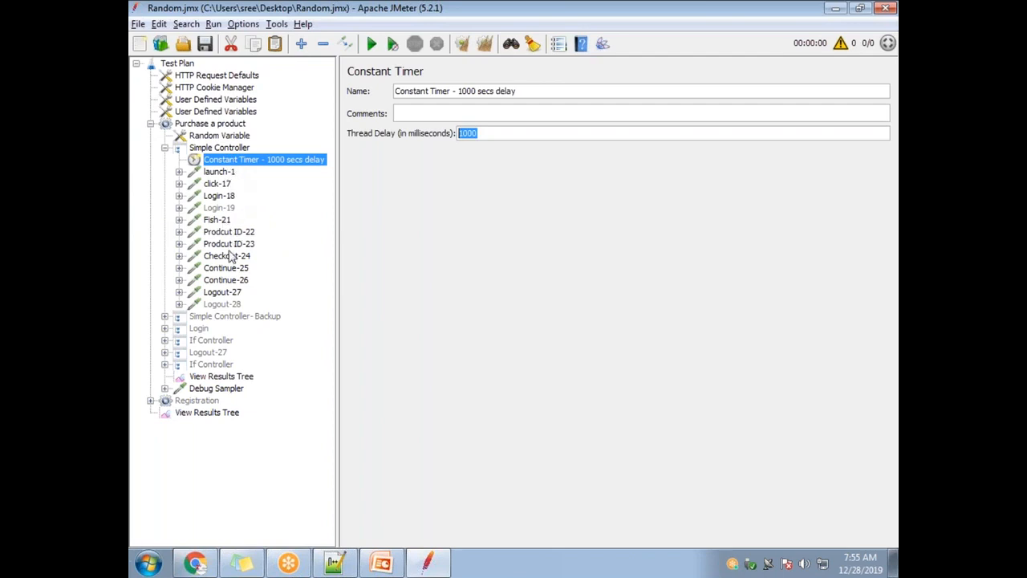
click(237, 163)
click(229, 148)
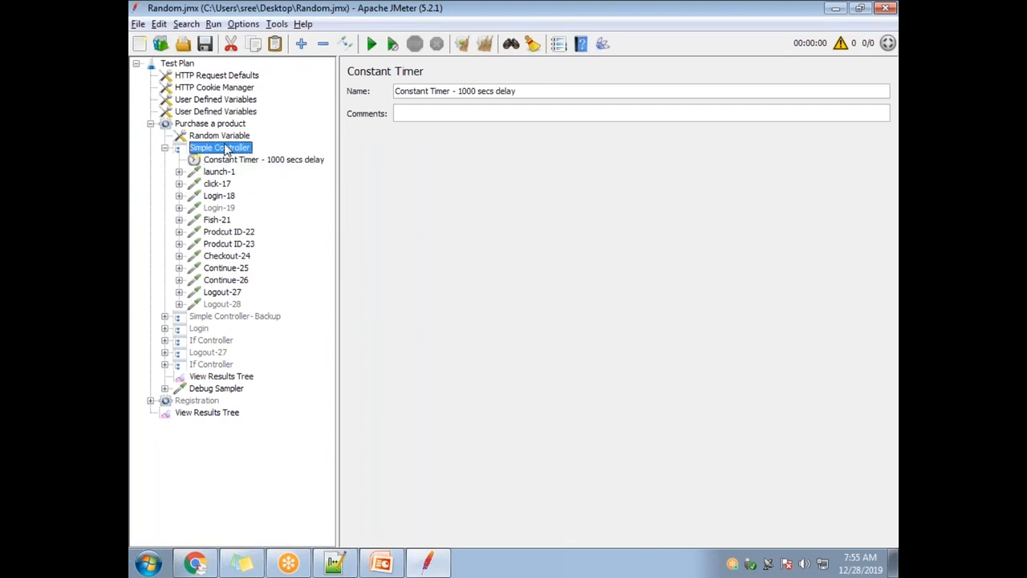
Place a copy of the Constant Timer between launch-1 and click-17, and delete that copy.
key(ctrl+v)
drag(235, 317, 245, 179)
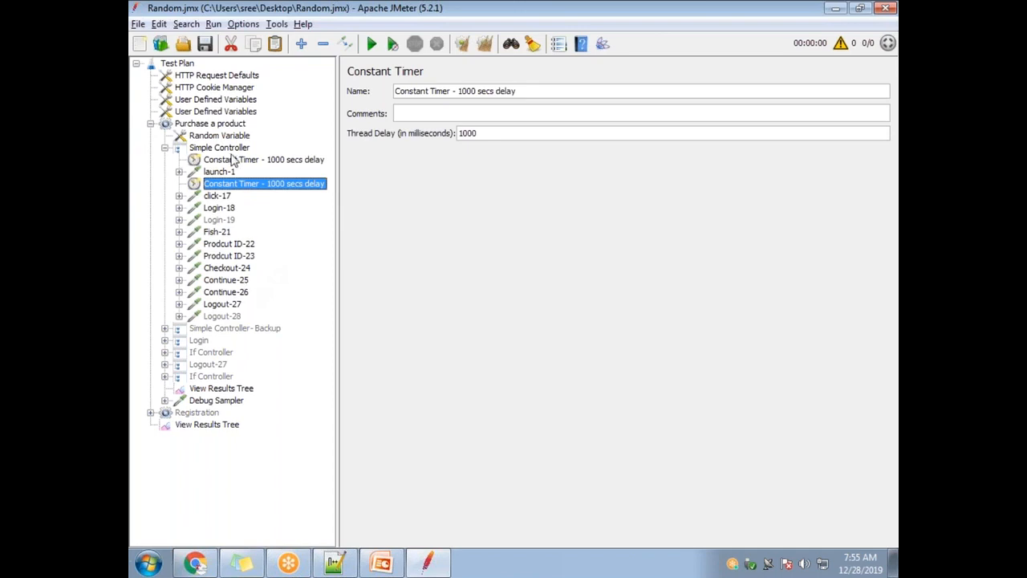
key(Delete)
key(Return)
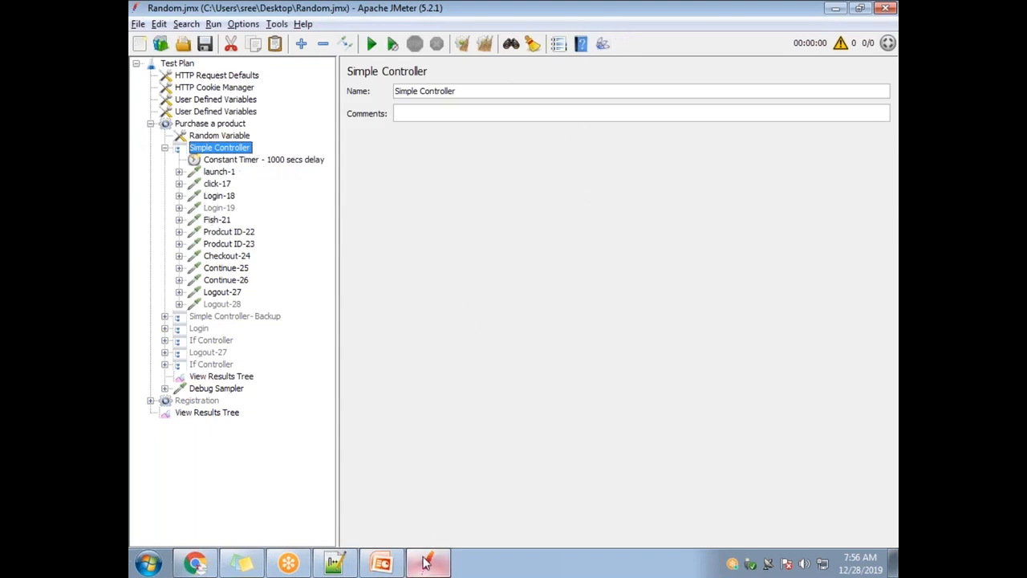
Switch to Notepad++ and write "1 secs launch 1 --> 1 secs --->" on a new line below the 300 millisecs conversion.
click(334, 565)
click(370, 456)
key(Return)
key(Return)
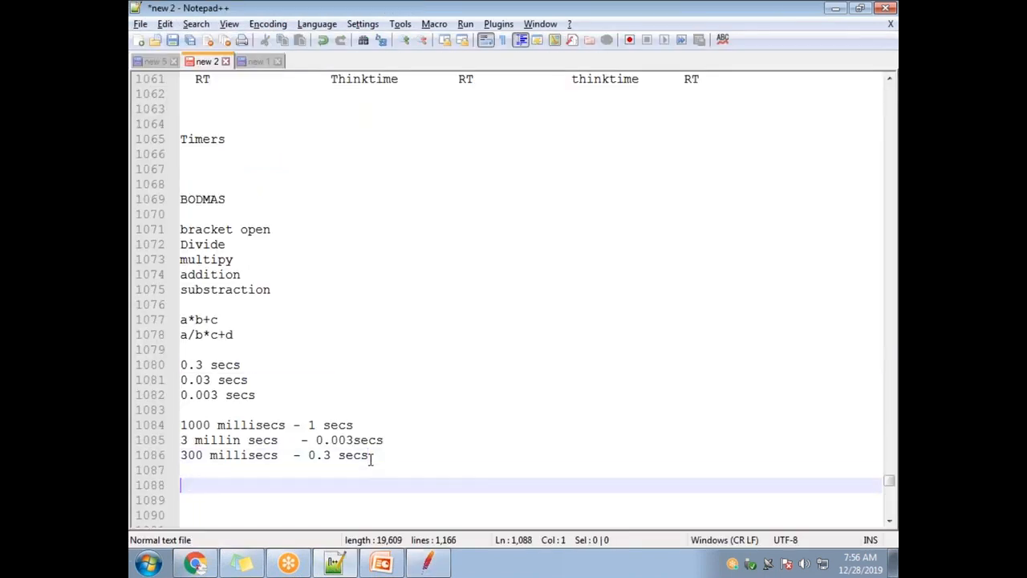
text(1 secs)
key(alt+Tab)
key(alt+Tab)
text(lainc1)
key(BackSpace)
key(BackSpace)
key(BackSpace)
key(BackSpace)
text(unc)
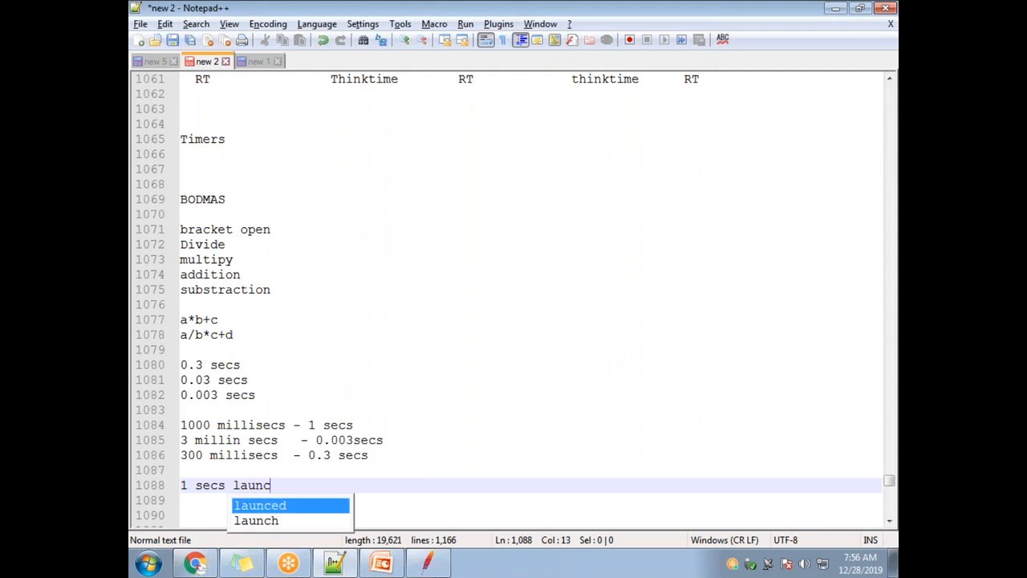
text(h 1 --> 1 secs)
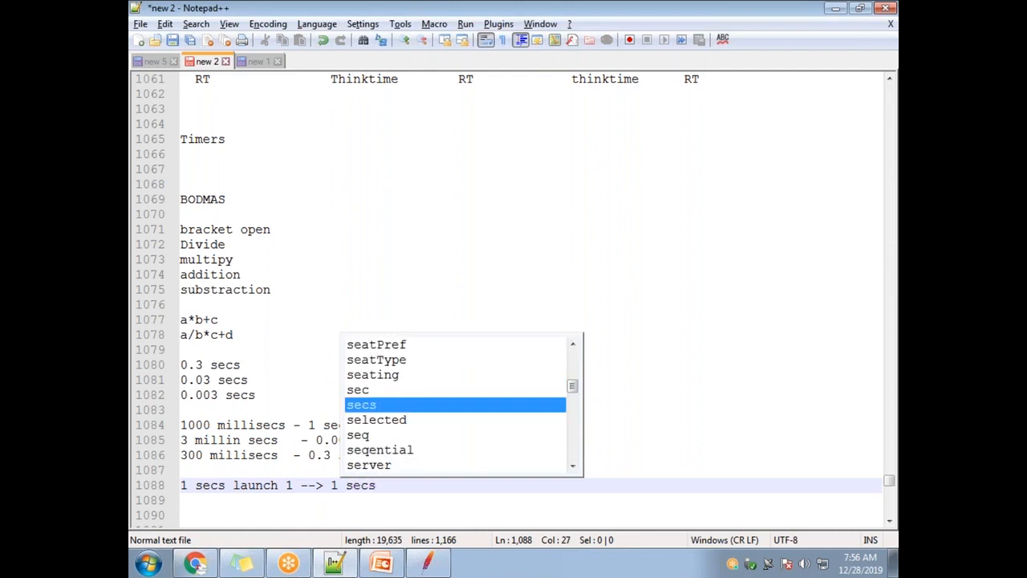
text( --->)
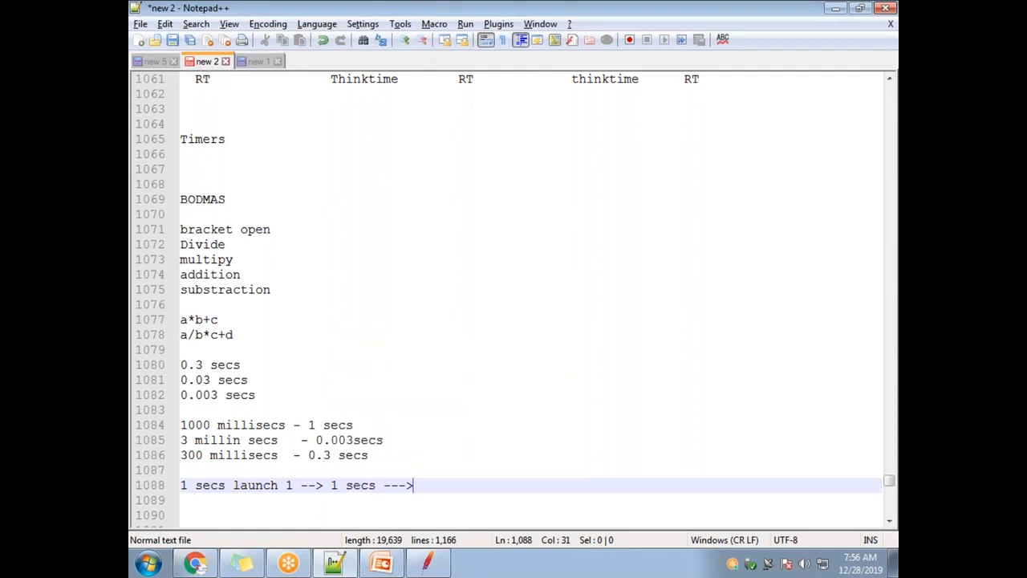
Check the Constant Timer in JMeter, then complete the Notepad++ line as "1 secs ----> launch 1 --> 1 secs ---> click 17".
key(alt+Tab)
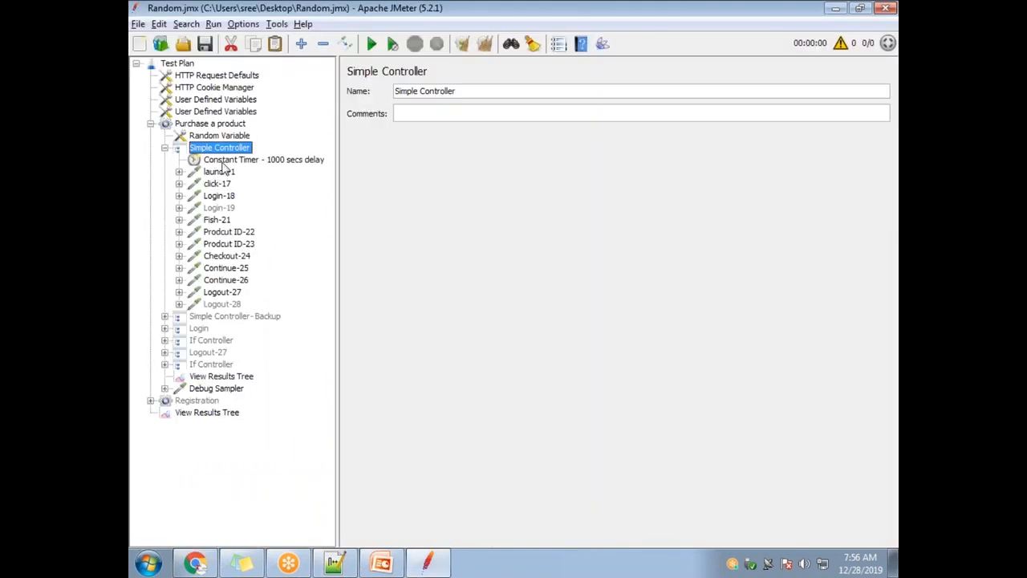
click(224, 161)
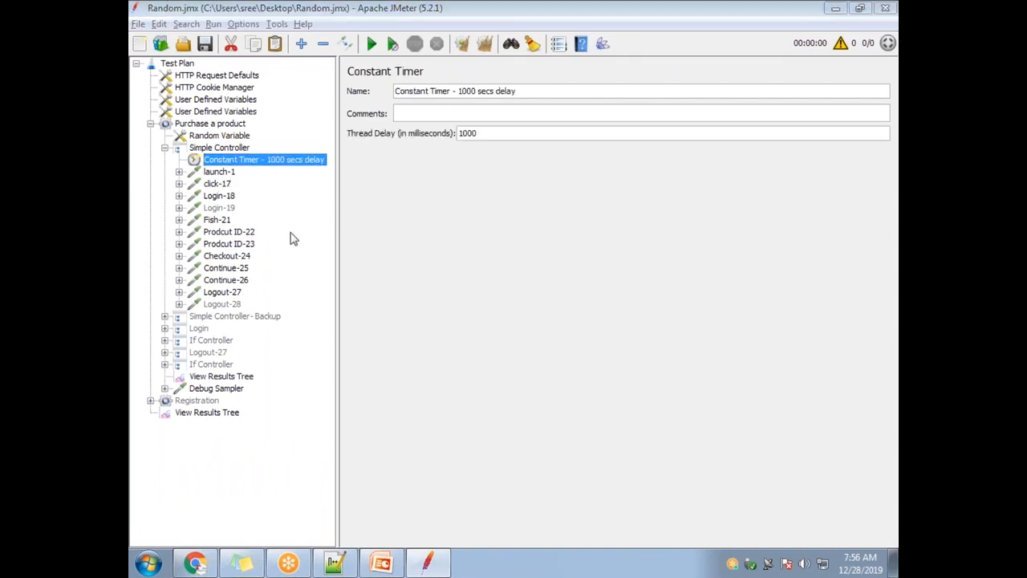
key(alt+Tab)
text(-> click 17)
click(228, 485)
text(---->)
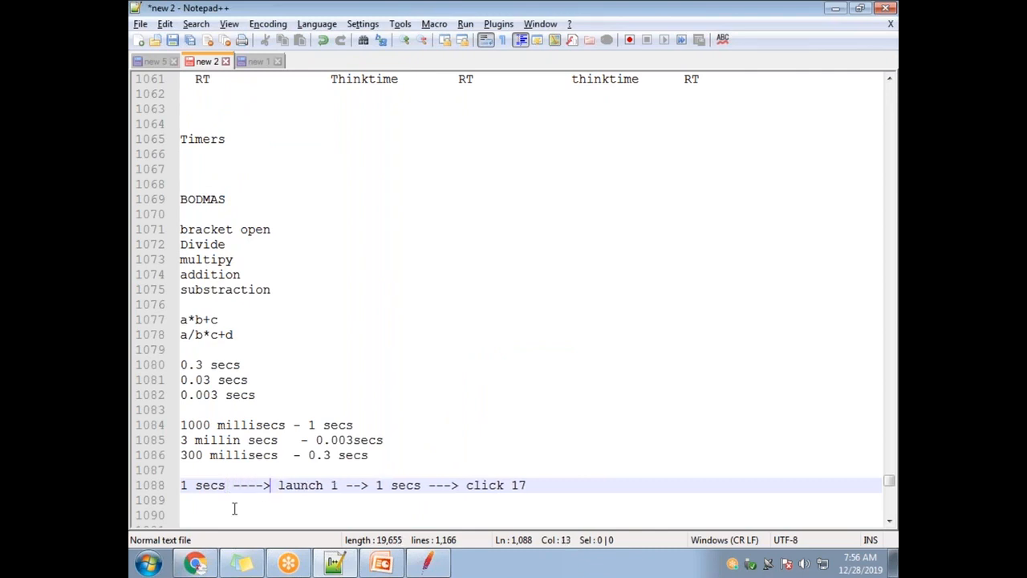
Switch back to JMeter, expand launch-1 and move the Constant Timer inside that request.
key(alt+Tab)
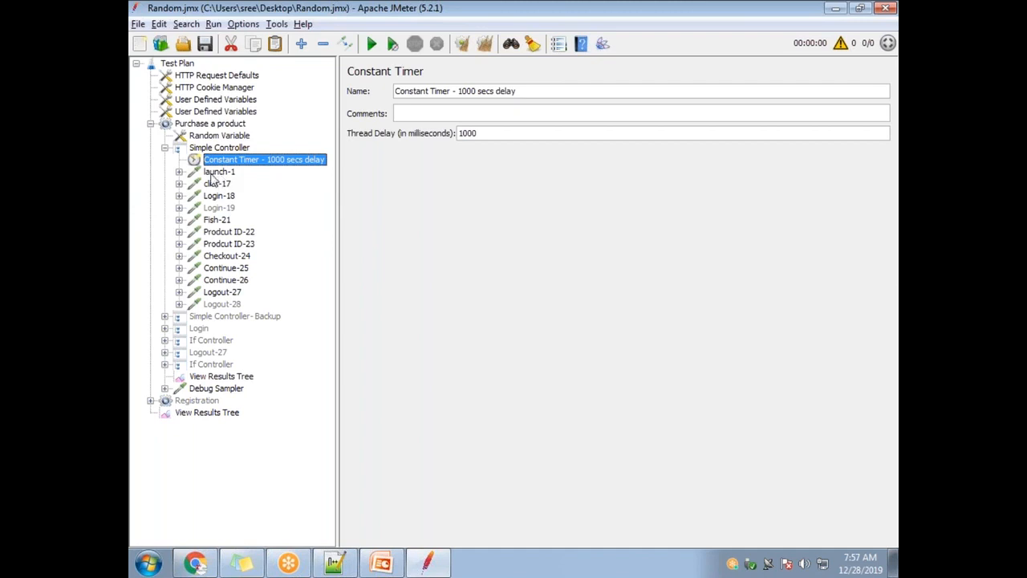
click(178, 171)
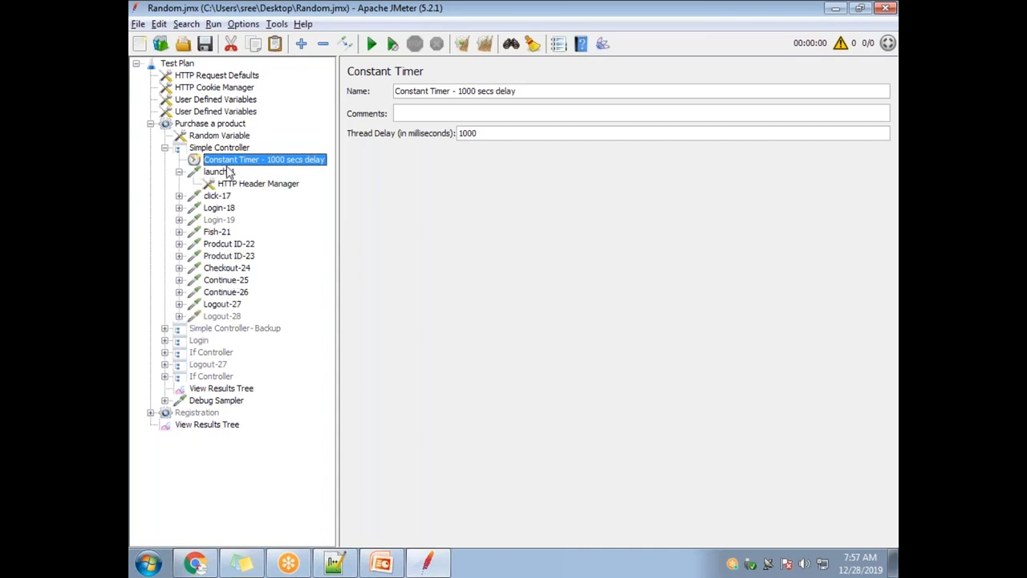
drag(238, 163, 239, 175)
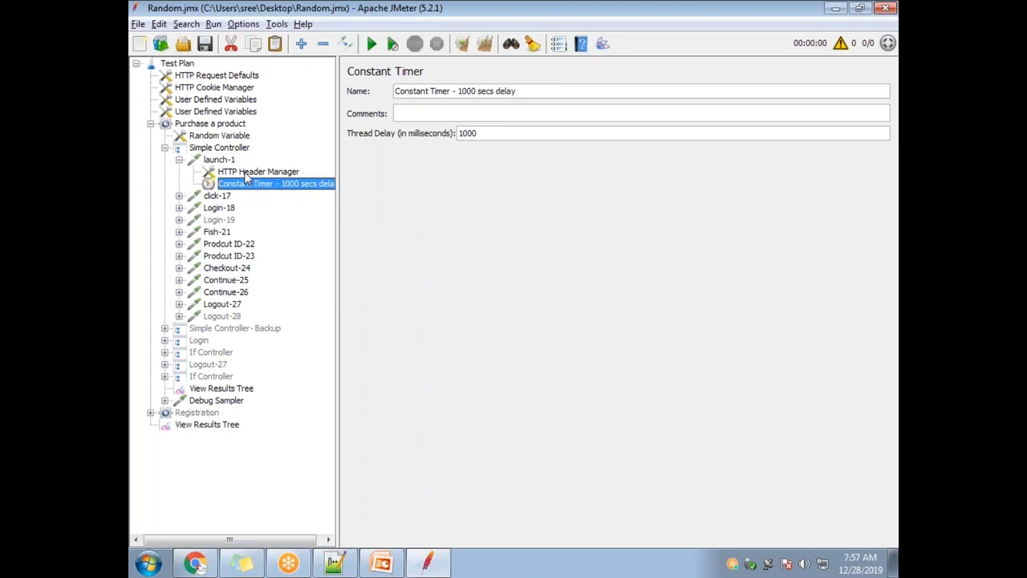
Remove the Random Variable element from the Purchase a product thread group.
click(210, 135)
key(Delete)
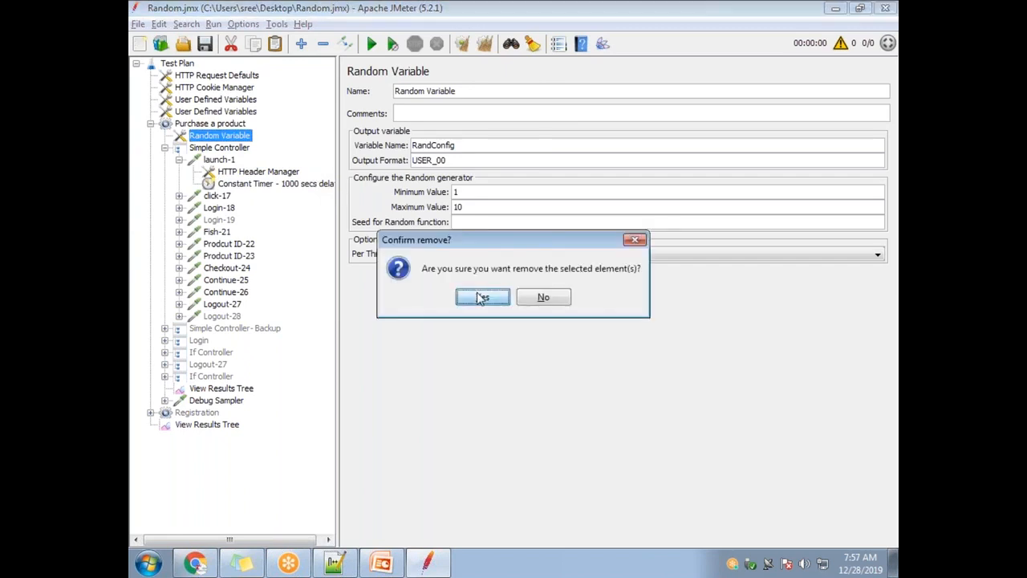
key(Return)
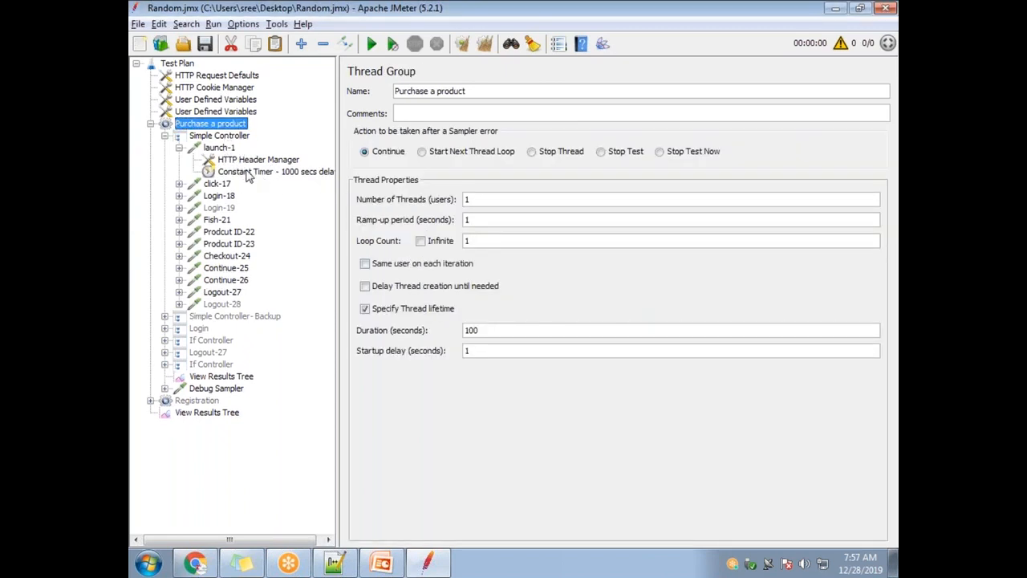
Examine the Constant Timer nested under launch-1 and how the request appears in the Simple Controller with its children collapsed and expanded.
click(245, 173)
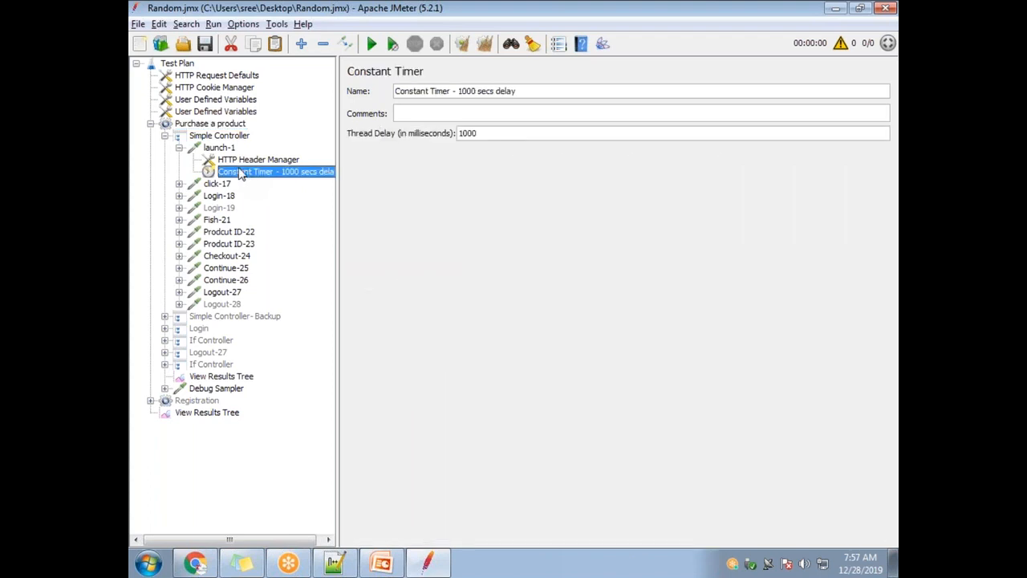
click(178, 149)
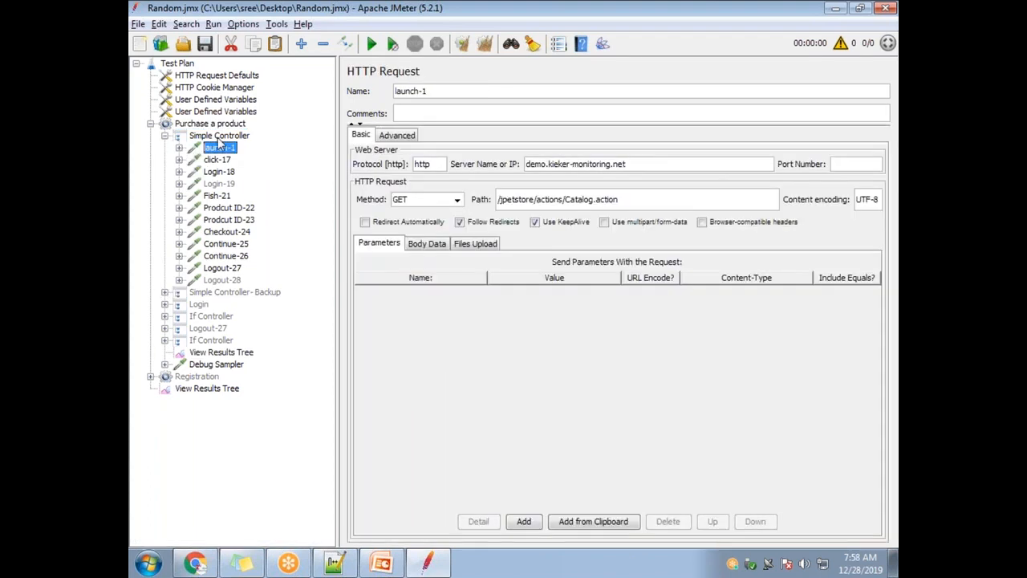
click(179, 148)
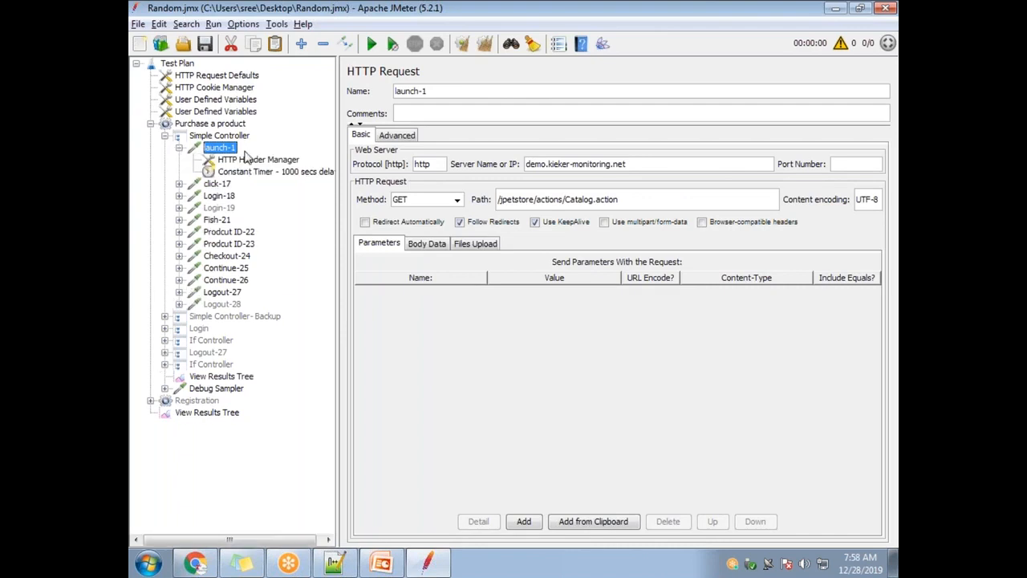
click(178, 149)
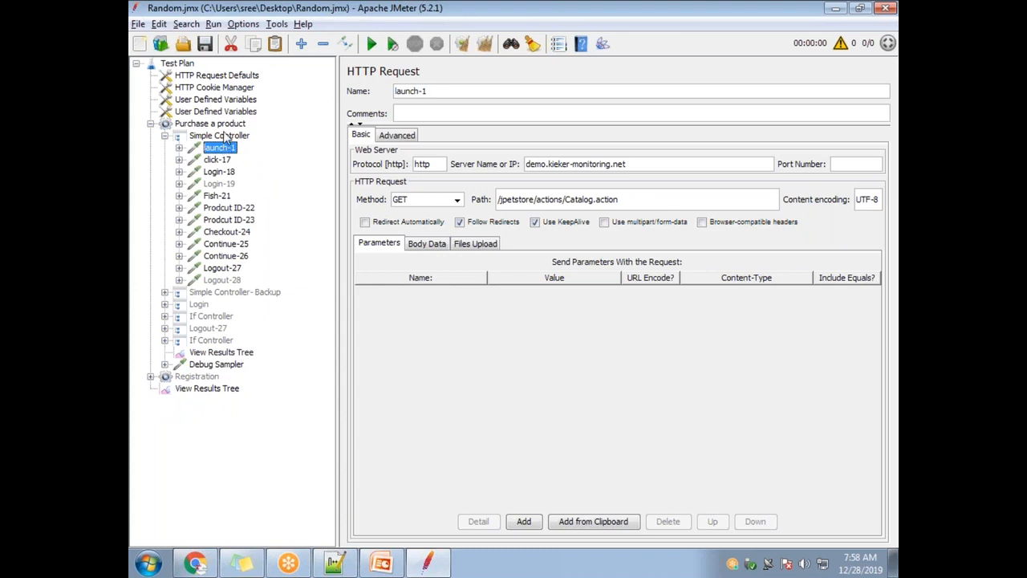
click(179, 147)
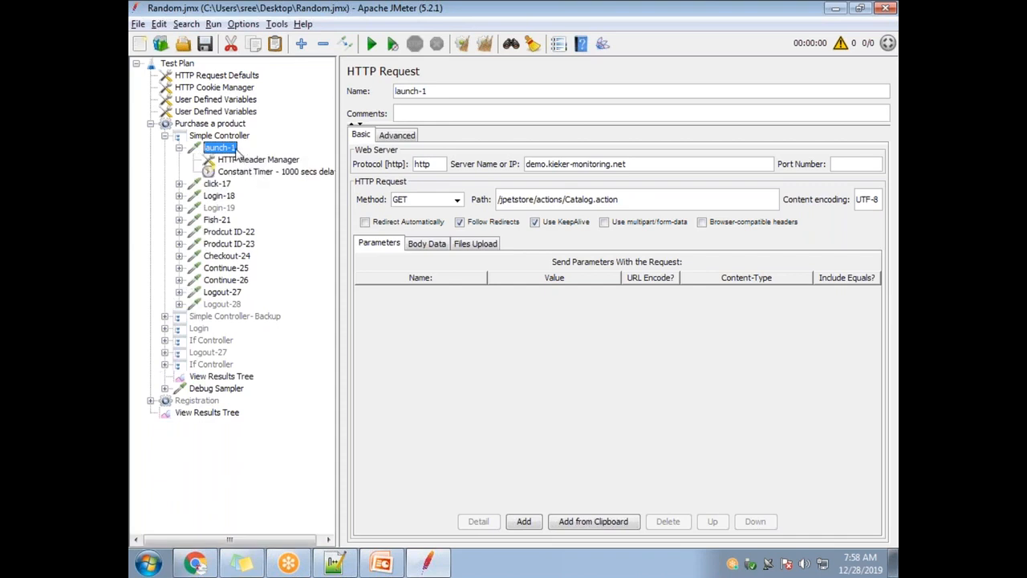
click(179, 148)
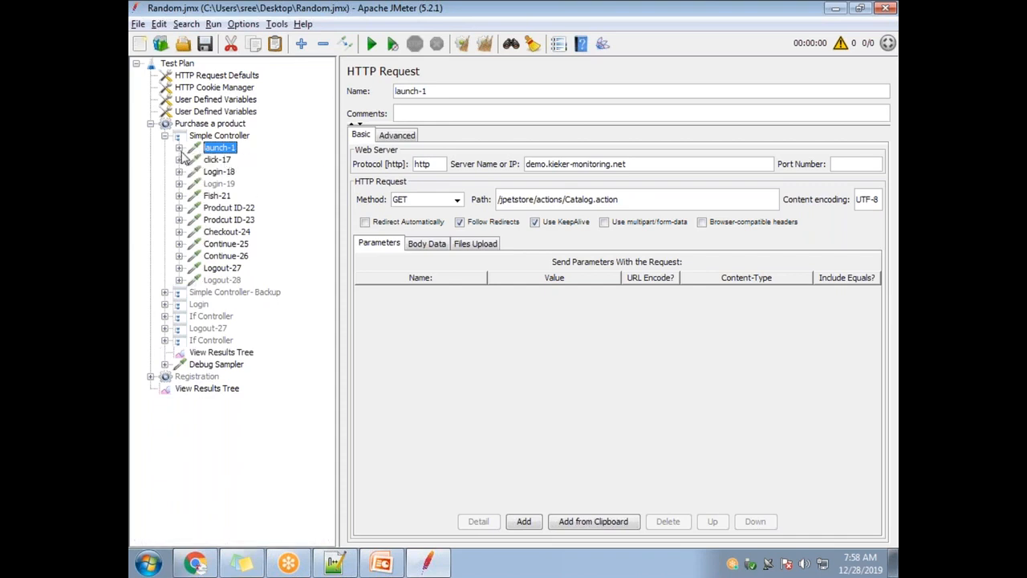
click(179, 149)
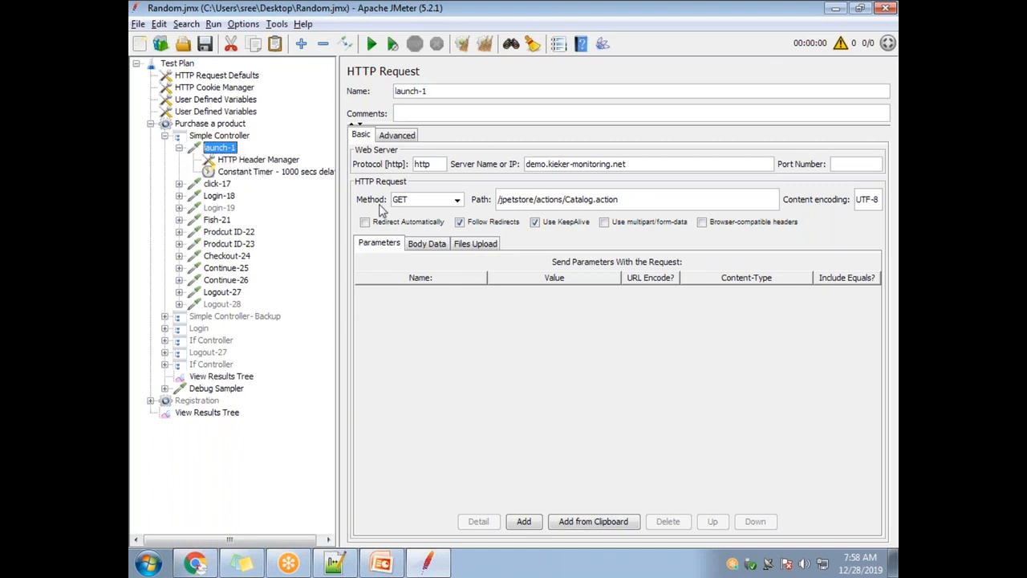
Compare the PowerPoint component execution-order slide with the element types that can be added to the Purchase a product thread group.
key(alt+Tab)
key(alt+Tab)
click(382, 562)
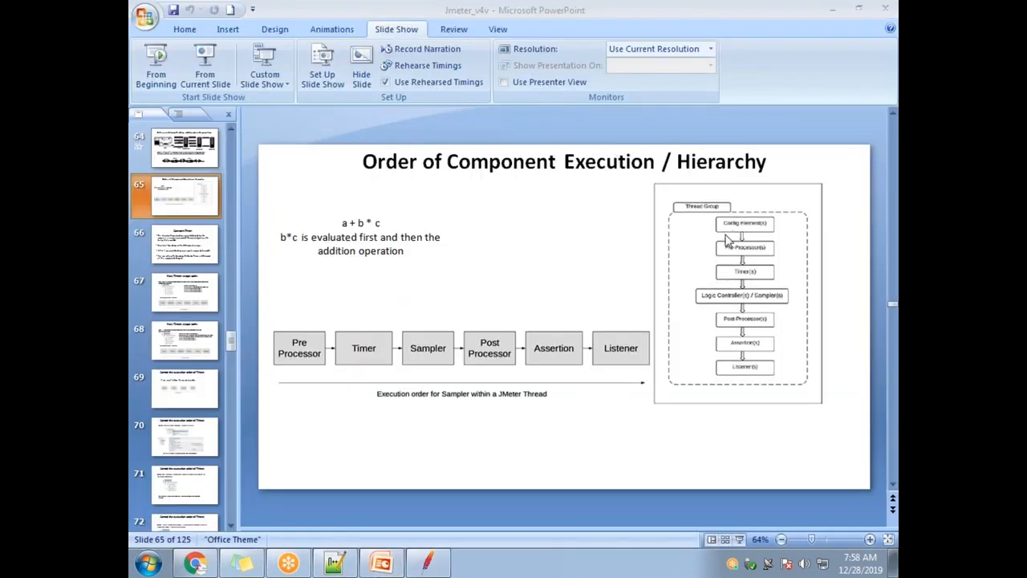
click(431, 562)
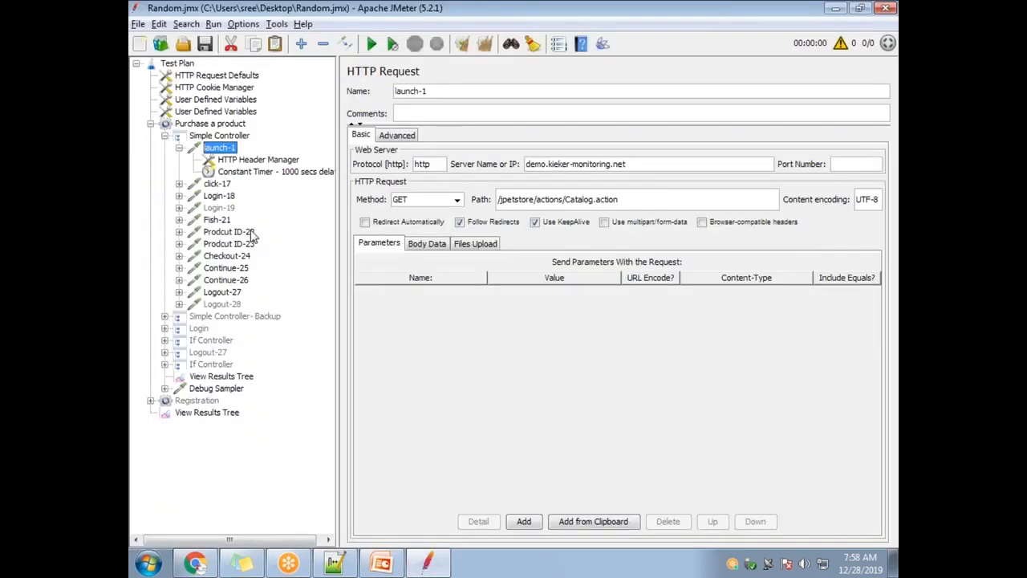
click(230, 126)
right_click(229, 126)
mouse_move(401, 136)
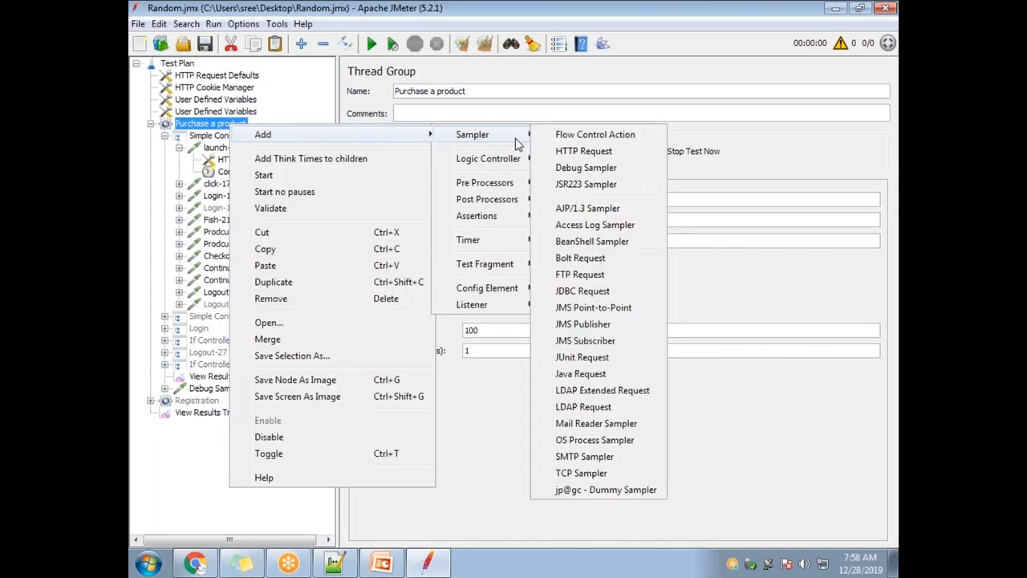
mouse_move(518, 164)
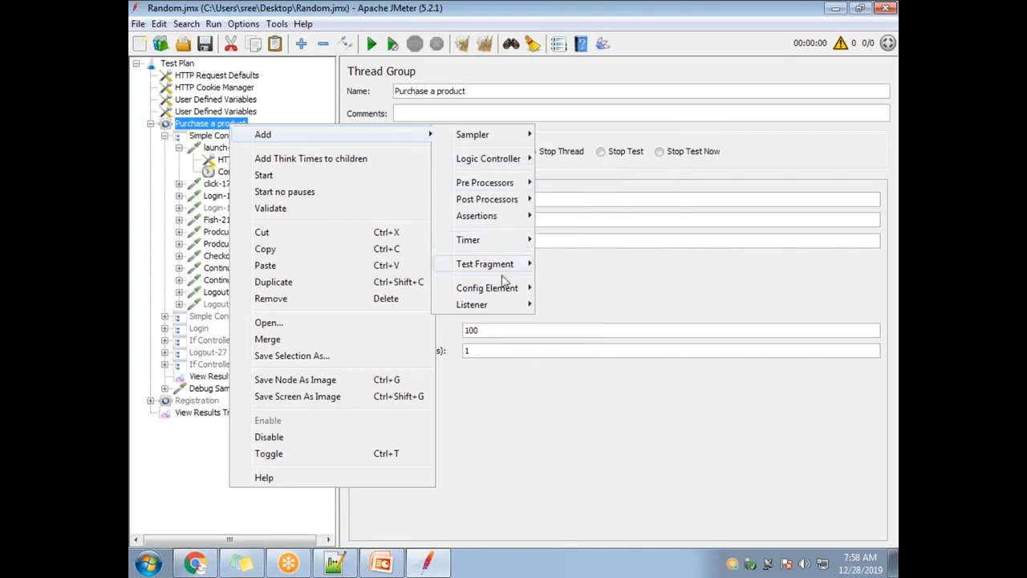
mouse_move(507, 293)
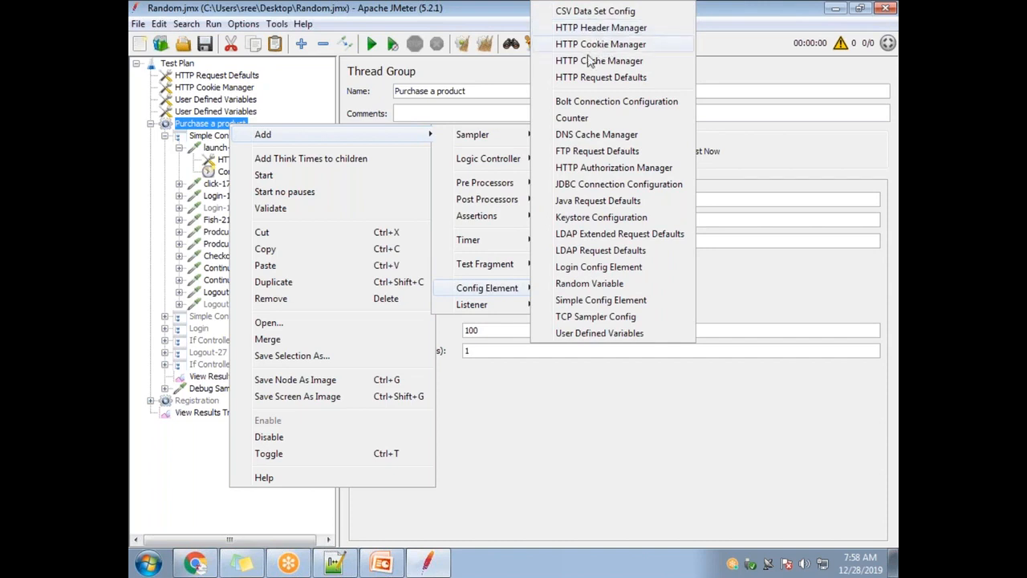
key(Escape)
key(Escape)
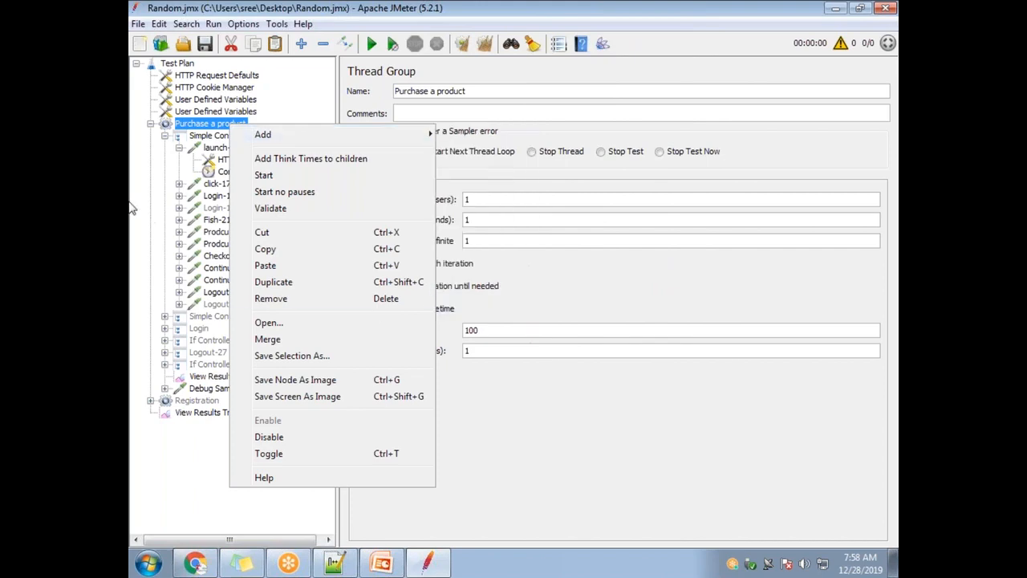
key(Escape)
Check launch-1's HTTP Header Manager against the config element and timer stages in the PowerPoint execution-order diagram.
key(alt+Tab)
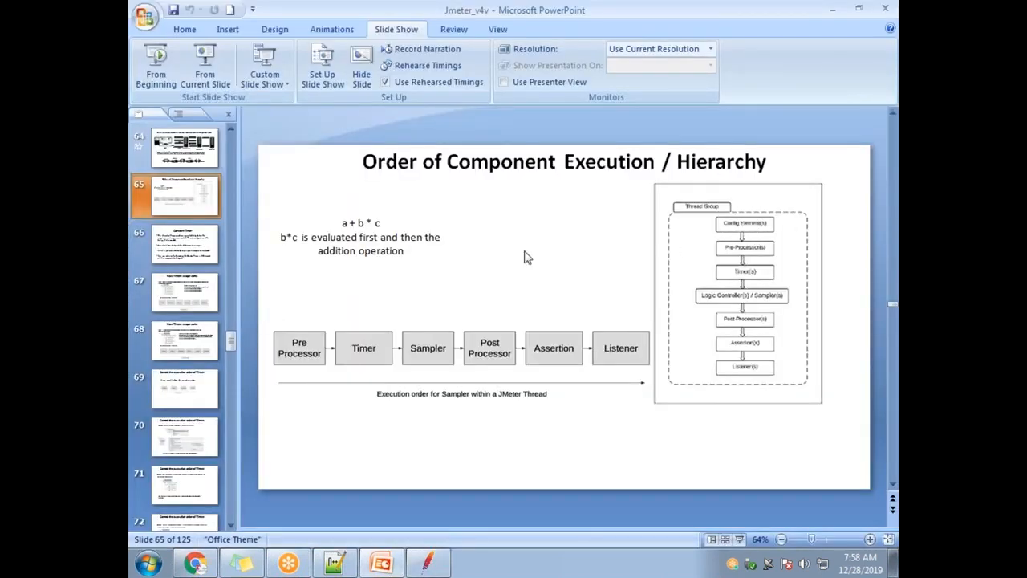
key(alt+Tab)
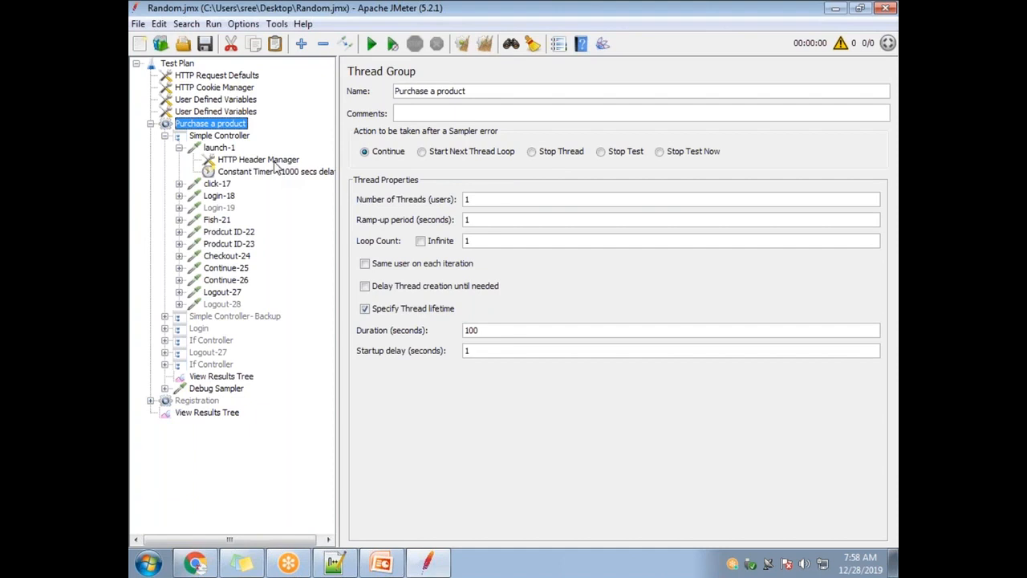
click(264, 160)
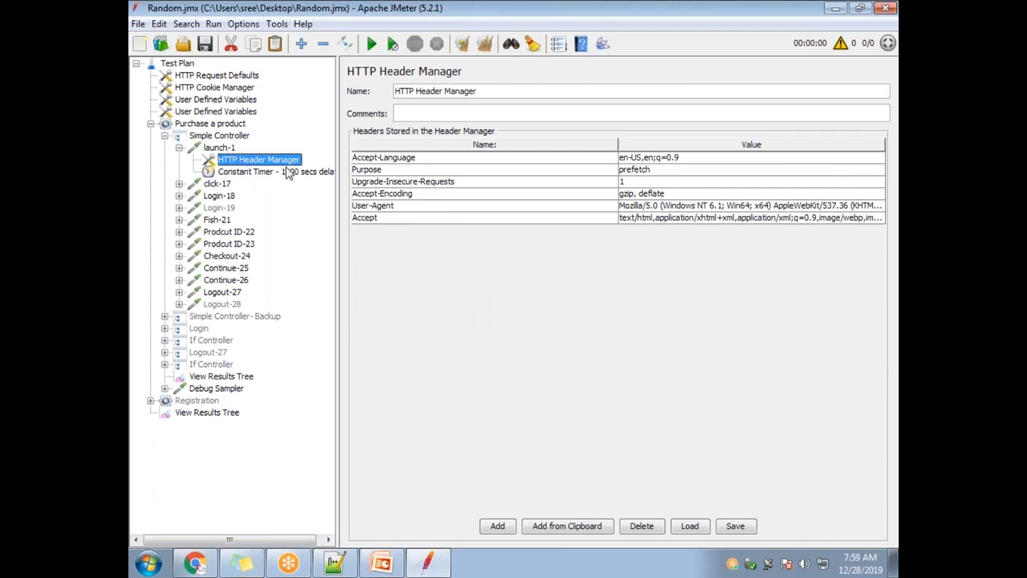
key(alt+Tab)
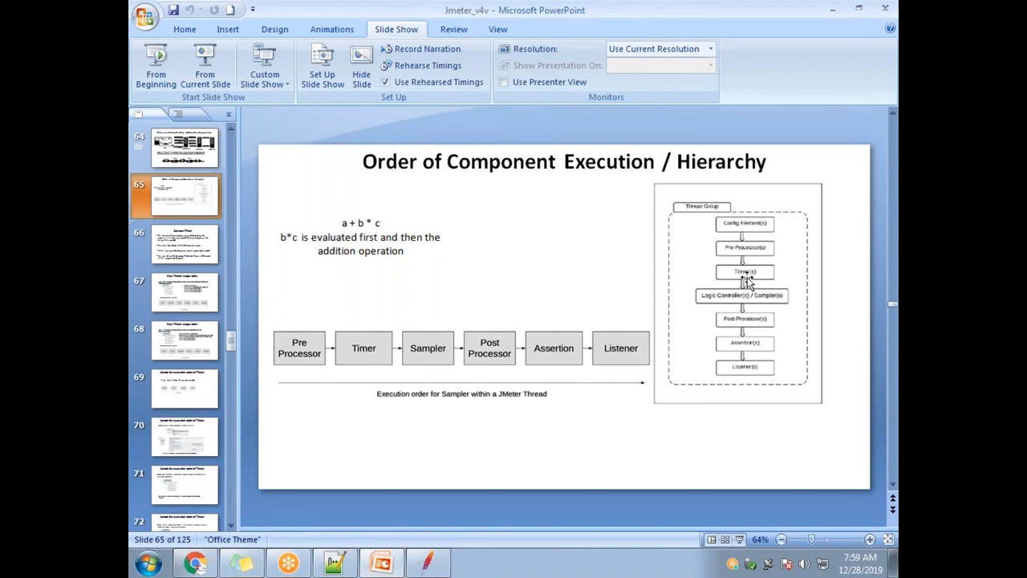
key(alt+Tab)
Rename the timer under launch-1 as "Constant Timer - 1 sec delay".
click(281, 175)
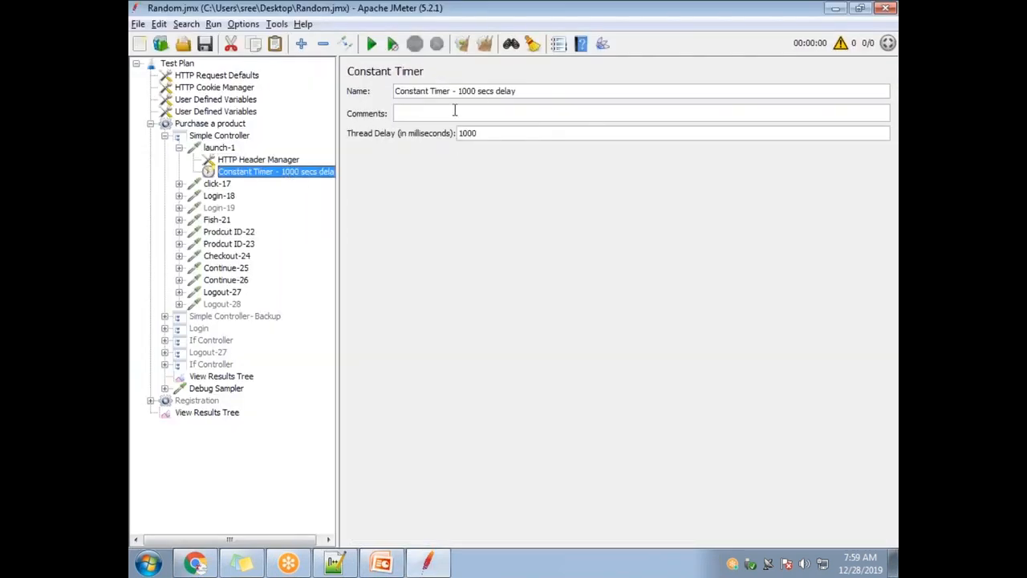
click(475, 92)
key(BackSpace)
key(BackSpace)
key(BackSpace)
key(BackSpace)
text(1)
key(BackSpace)
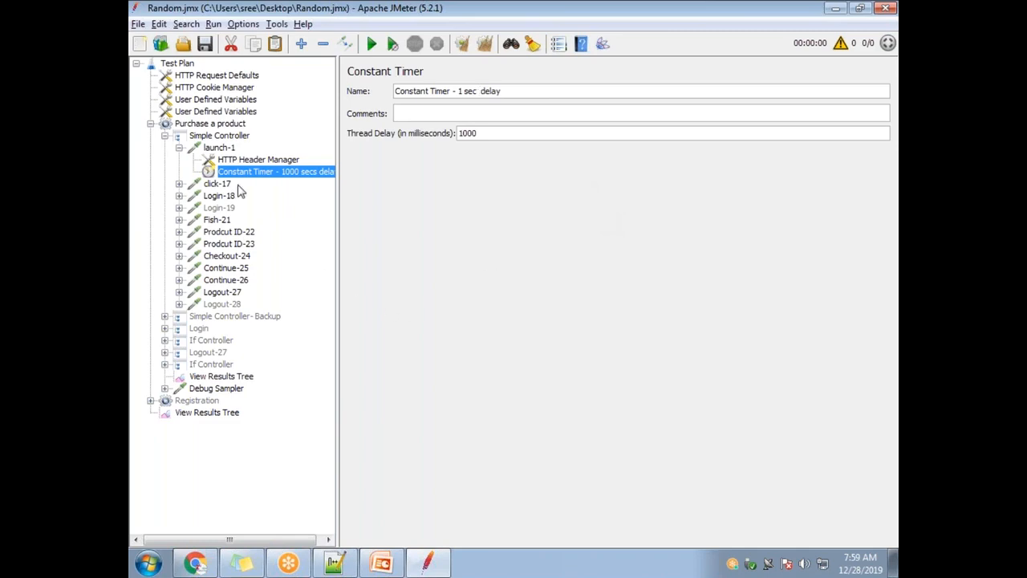
click(219, 184)
click(269, 177)
key(alt+Tab)
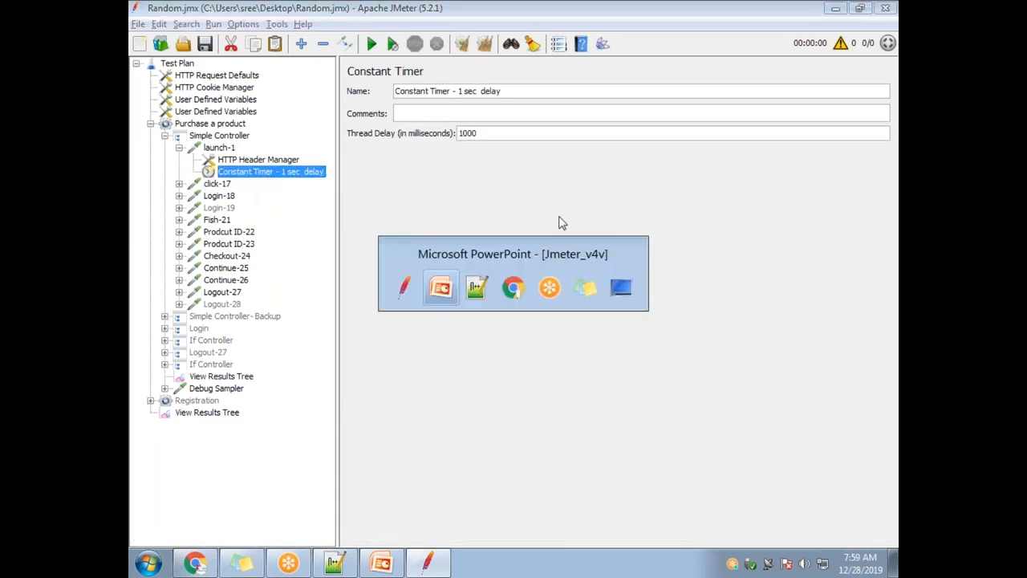
key(alt+Tab)
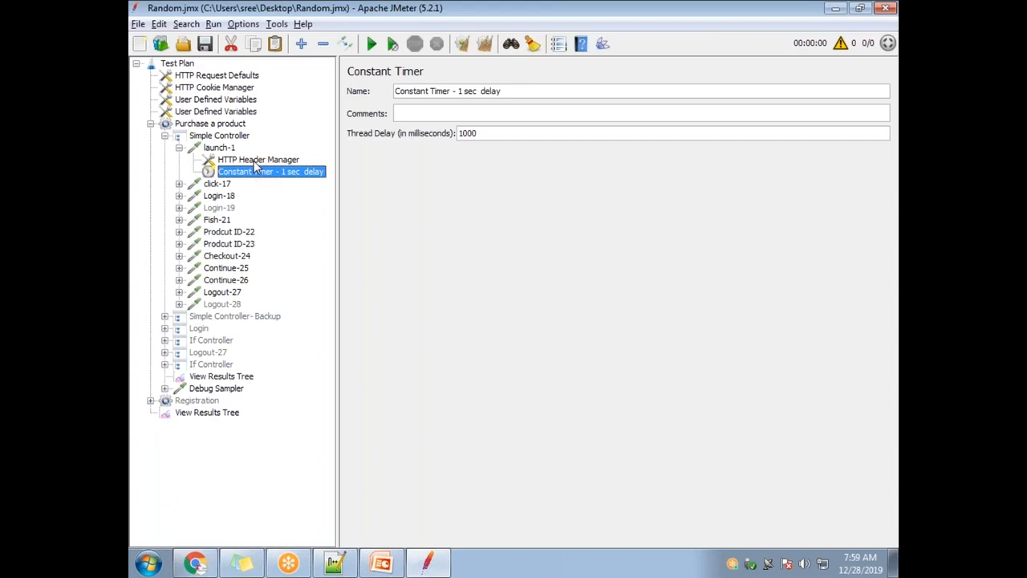
Compare launch-1, its HTTP Header Manager and its Constant Timer with the component execution-order slide in PowerPoint.
click(252, 158)
click(258, 171)
click(219, 148)
key(alt+Tab)
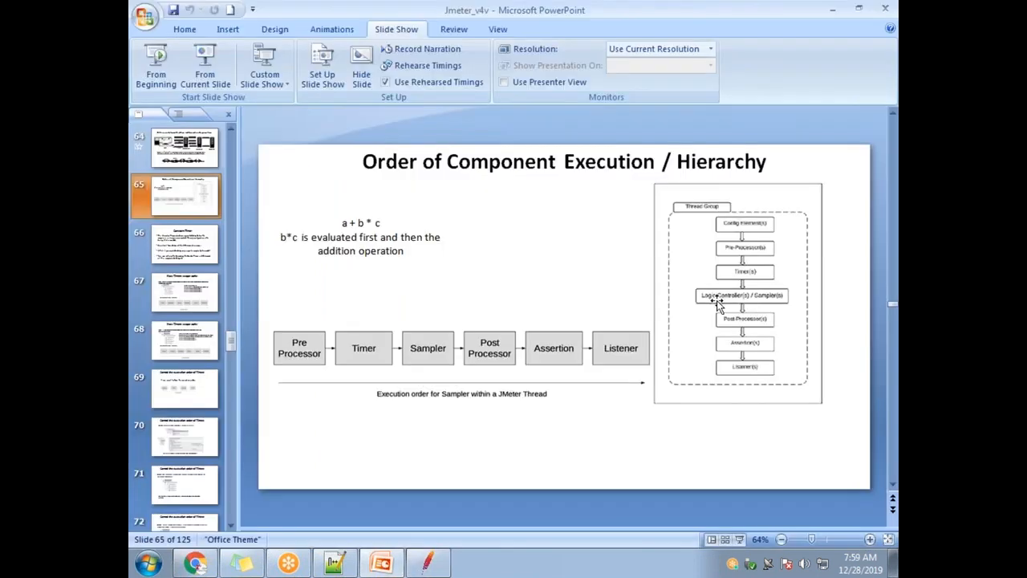
key(alt+Tab)
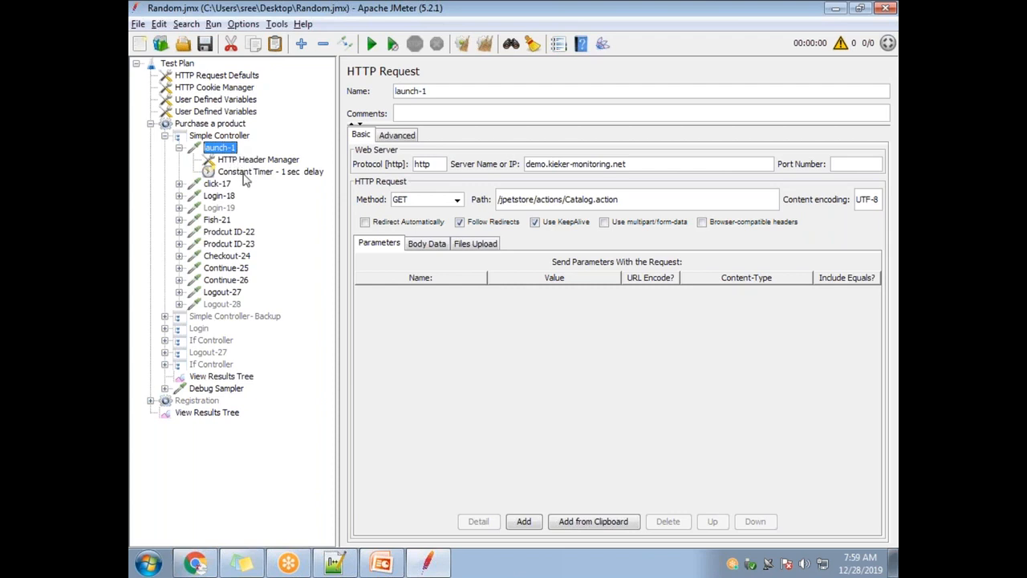
click(251, 161)
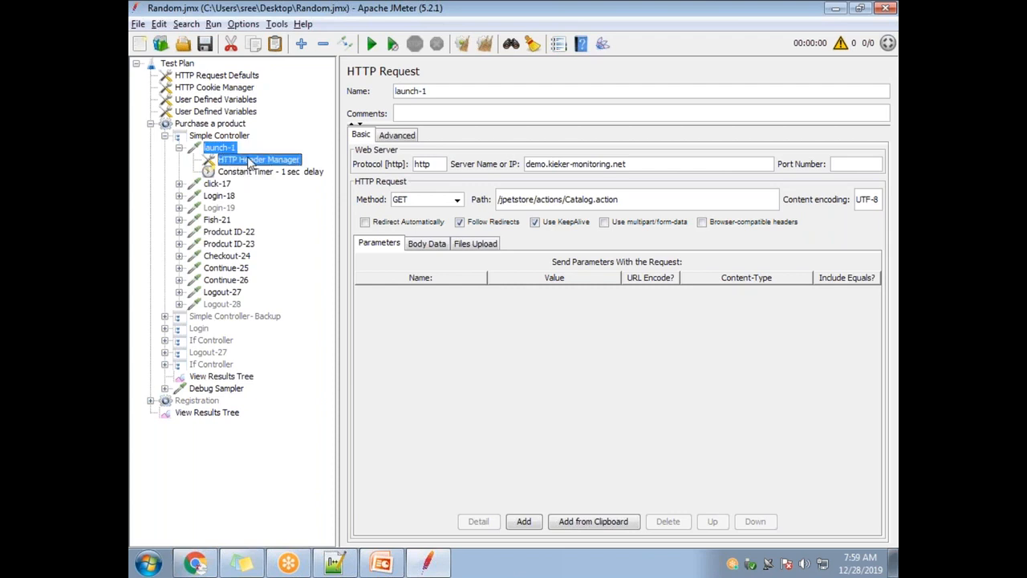
click(257, 171)
Move the HTTP Header Manager and the Constant Timer out of launch-1 to Simple Controller level, above launch-1.
click(255, 159)
ctrl+click(258, 172)
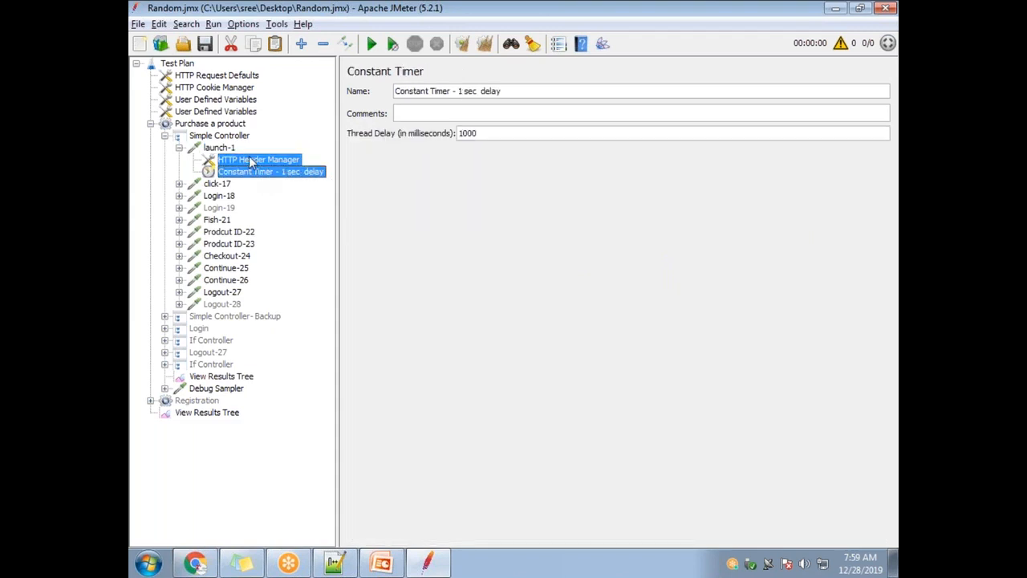
drag(246, 143, 246, 140)
Examine which Simple Controller requests, from launch-1 through Logout-27, fall in the scope of the HTTP Header Manager and Constant Timer.
click(223, 174)
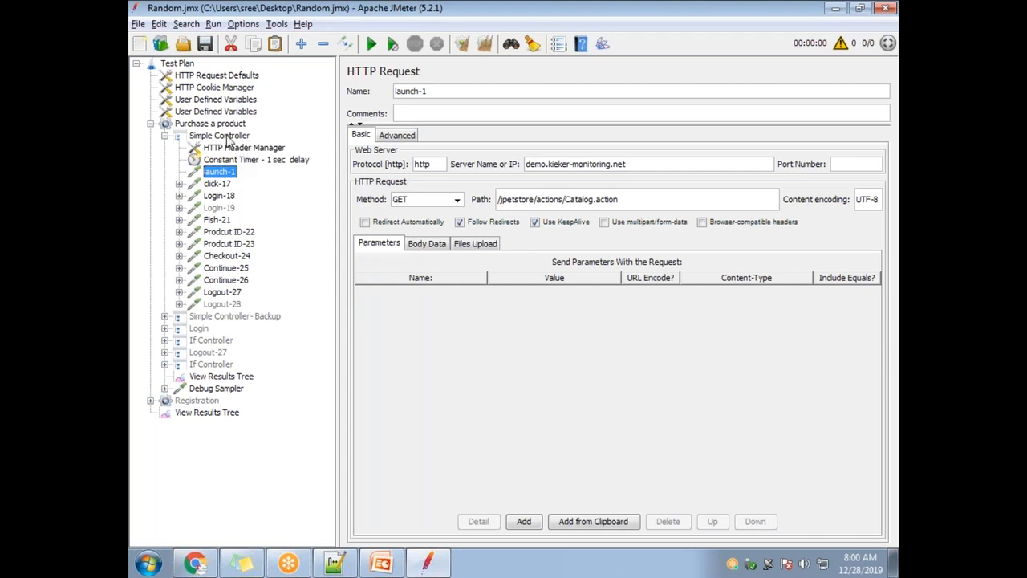
click(235, 150)
click(237, 160)
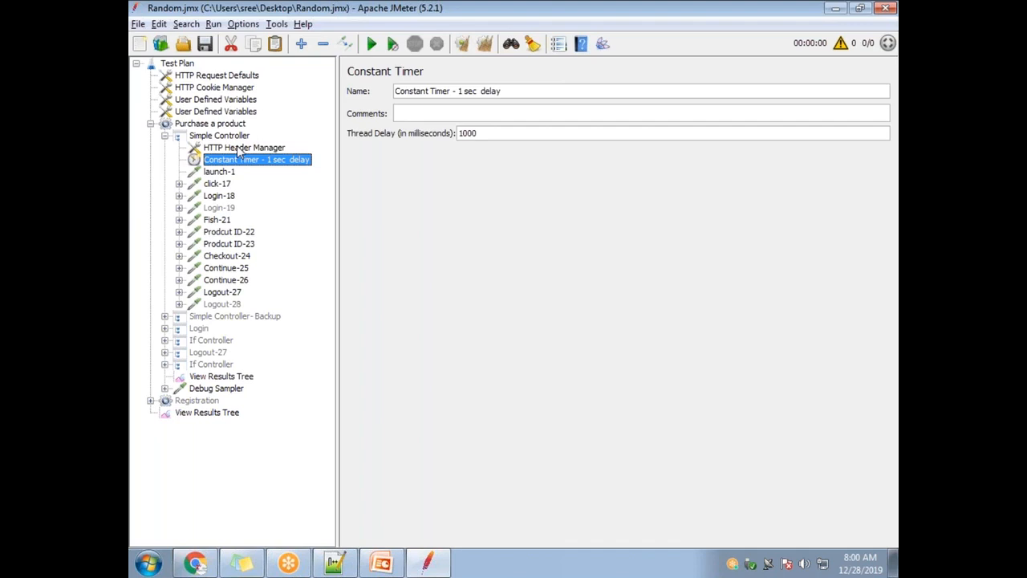
click(223, 172)
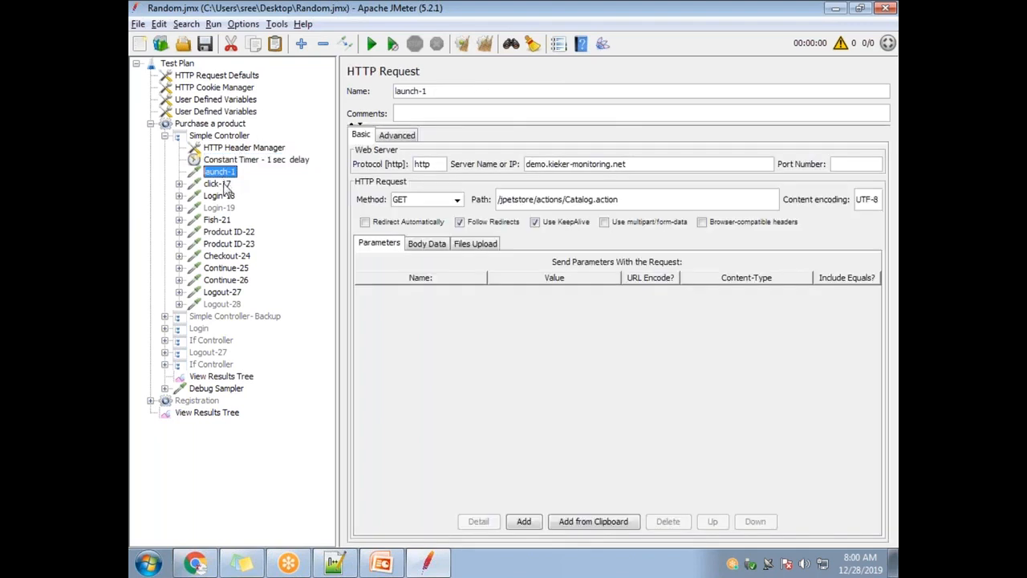
click(225, 184)
click(226, 196)
click(227, 208)
click(224, 220)
click(227, 232)
click(226, 256)
click(225, 292)
Move the HTTP Header Manager and the Constant Timer together back under launch-1.
click(238, 149)
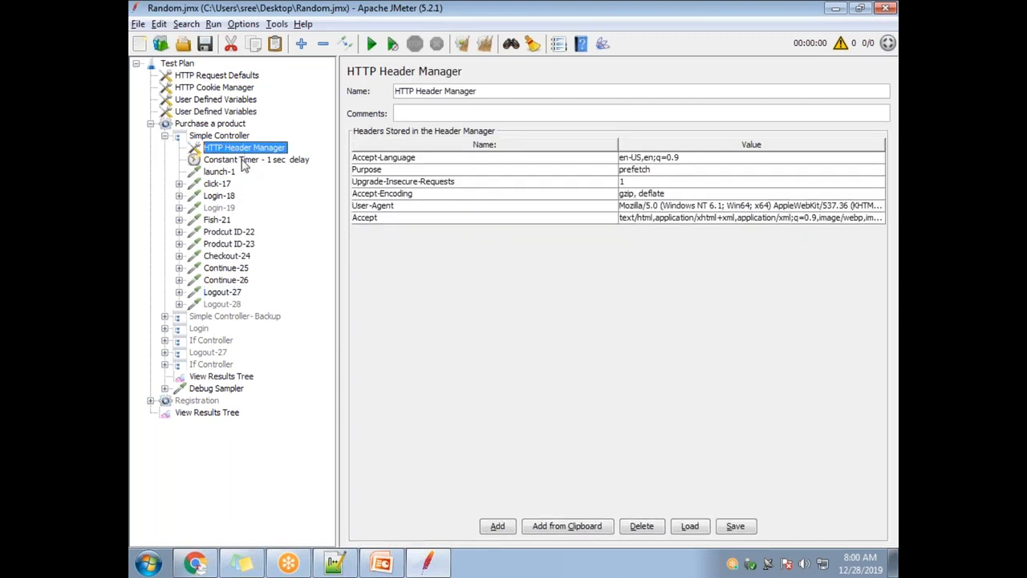
ctrl+click(241, 160)
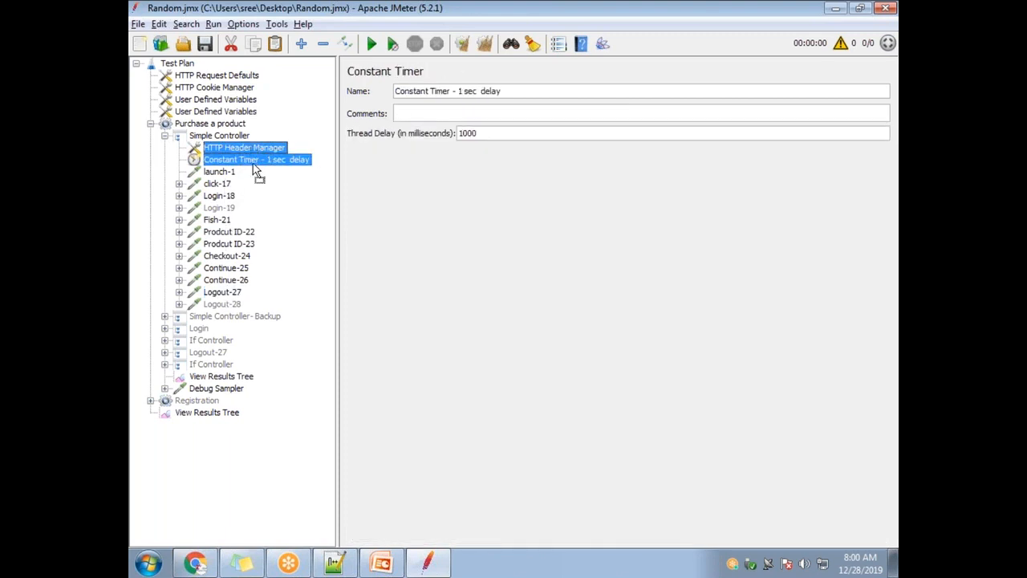
ctrl+click(254, 171)
drag(254, 170, 255, 170)
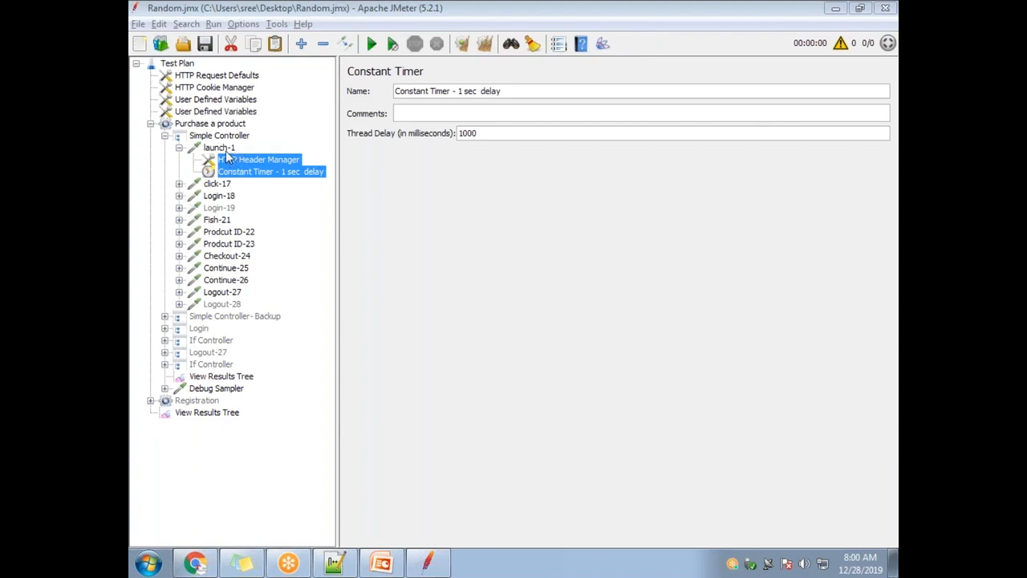
Move only the Constant Timer out of launch-1, make it the first child of the Simple Controller, and collapse launch-1.
click(250, 173)
click(249, 158)
click(251, 174)
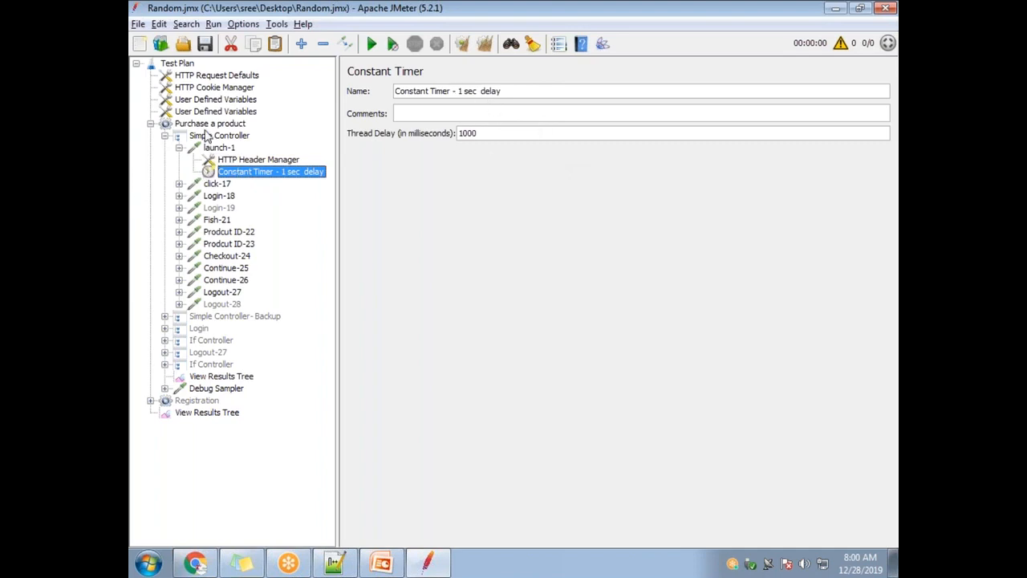
drag(240, 175, 232, 141)
click(179, 148)
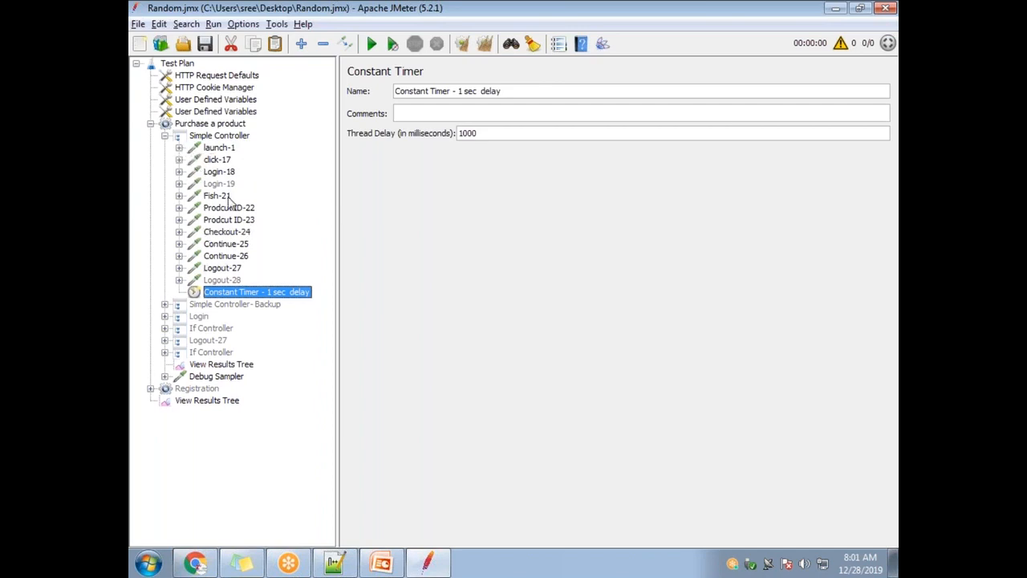
drag(235, 290, 233, 146)
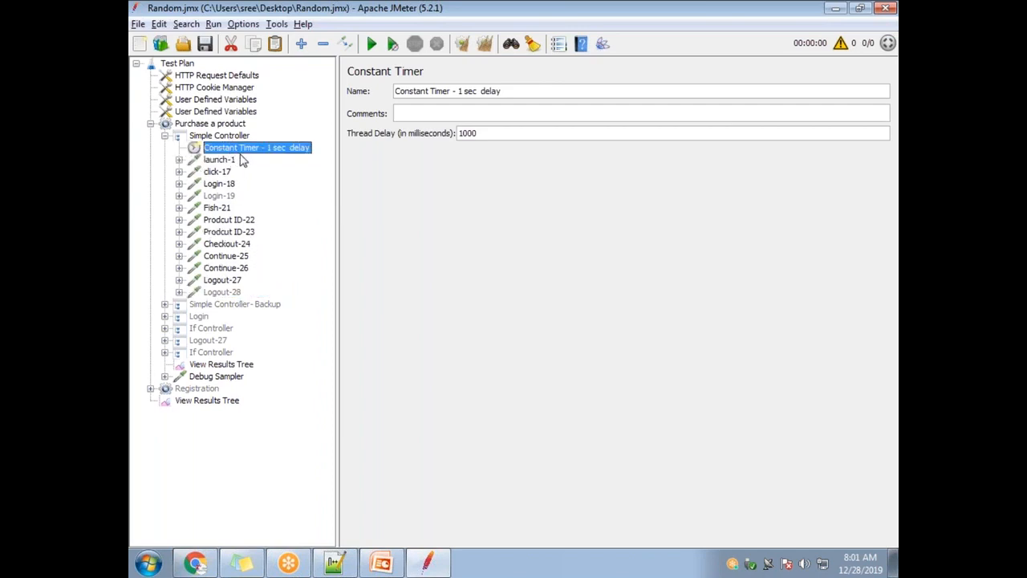
Review the Constant Timer's name and thread delay in relation to the requests that follow it in the Simple Controller.
drag(480, 133, 454, 135)
drag(479, 91, 456, 92)
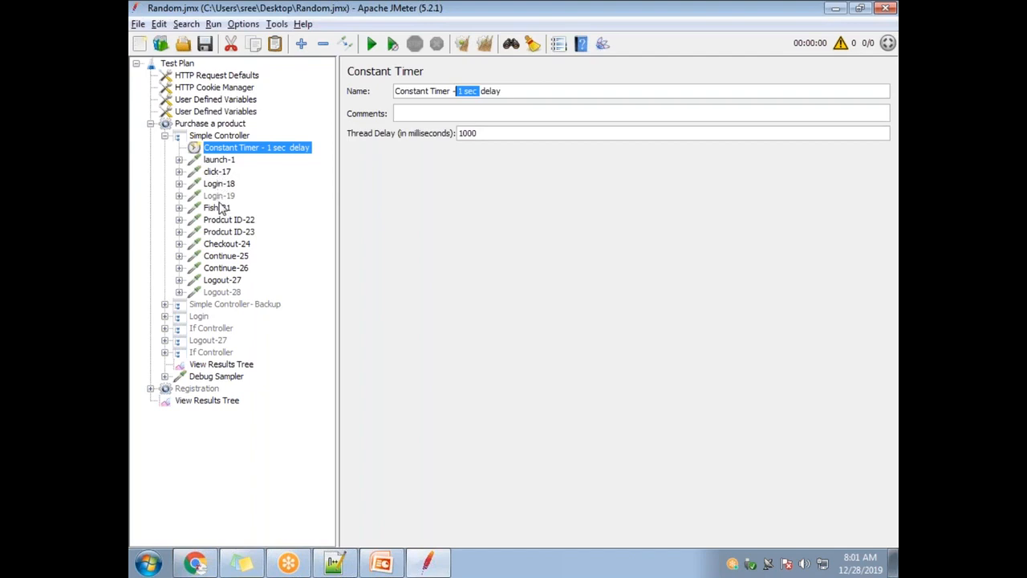
drag(492, 133, 462, 133)
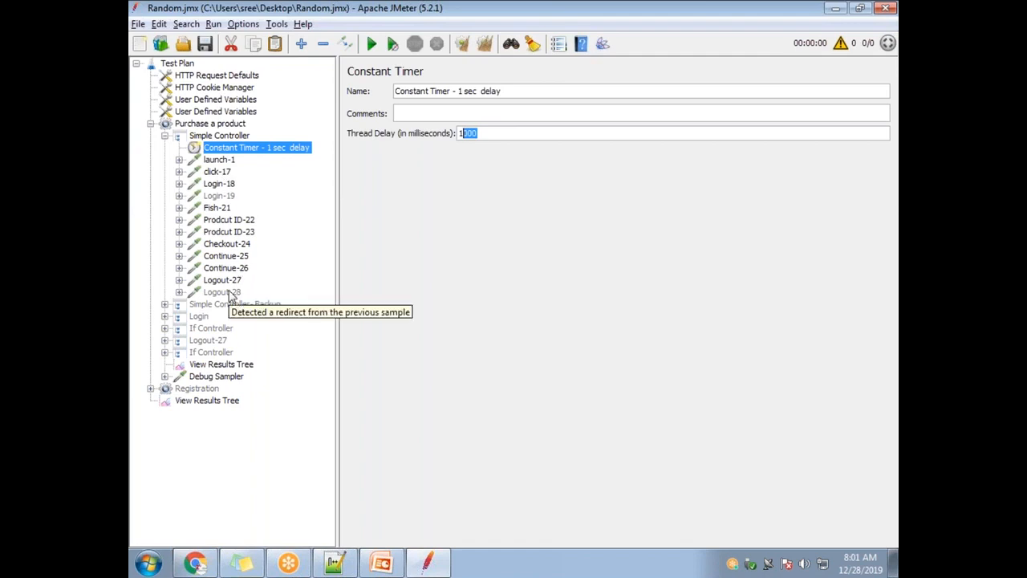
click(495, 134)
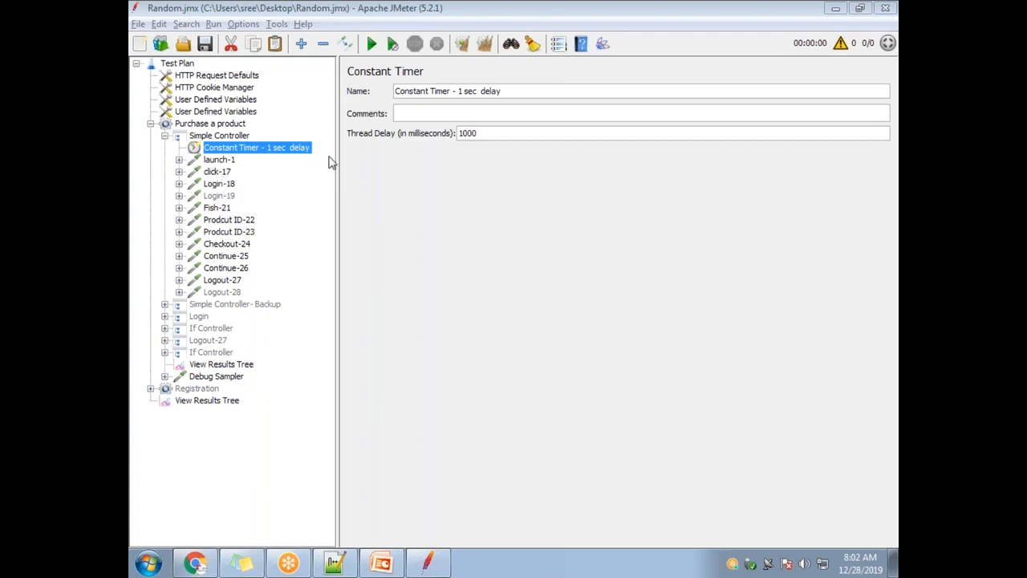
drag(516, 133, 427, 137)
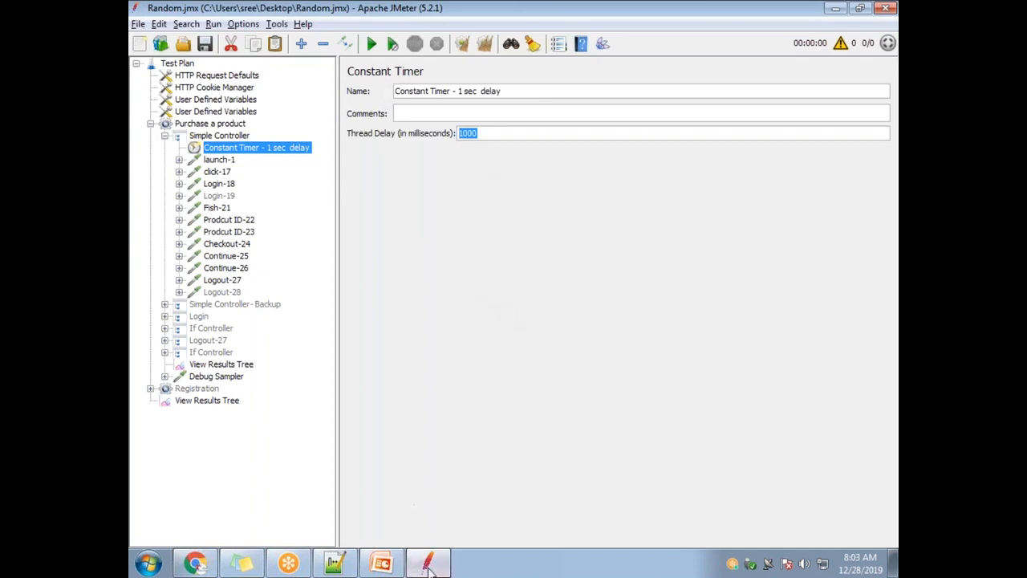
Switch to the Notepad++ notes and add the line "pacing" below the launch 1 and click 17 timing line.
click(335, 565)
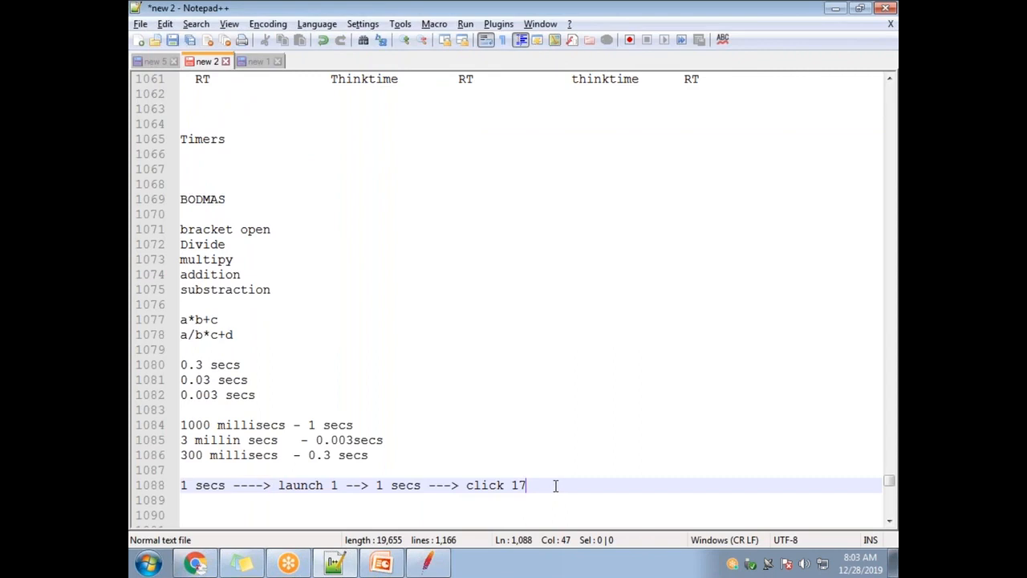
key(Return)
key(Return)
key(Return)
text(pacing)
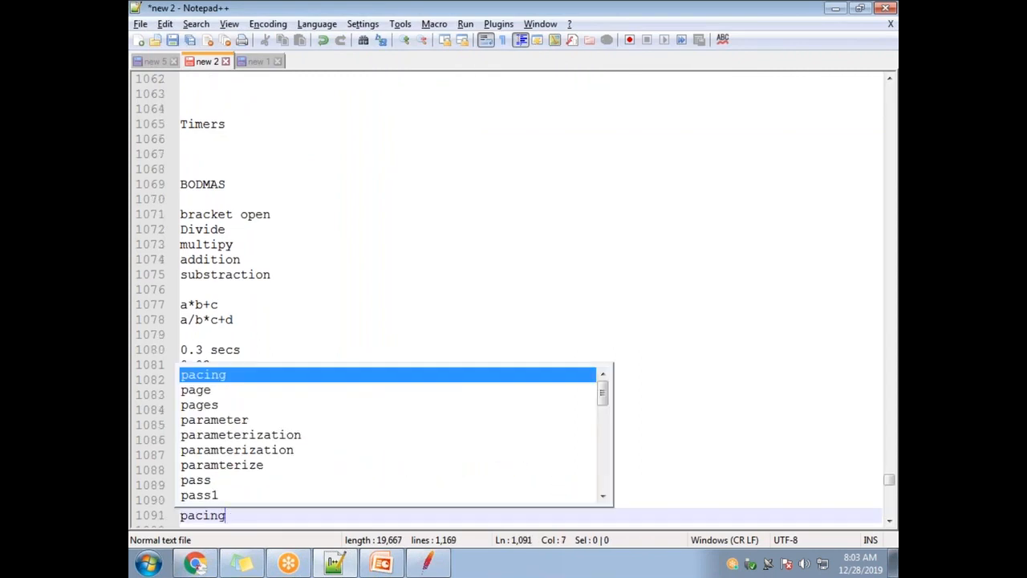
key(Return)
key(Return)
key(Left)
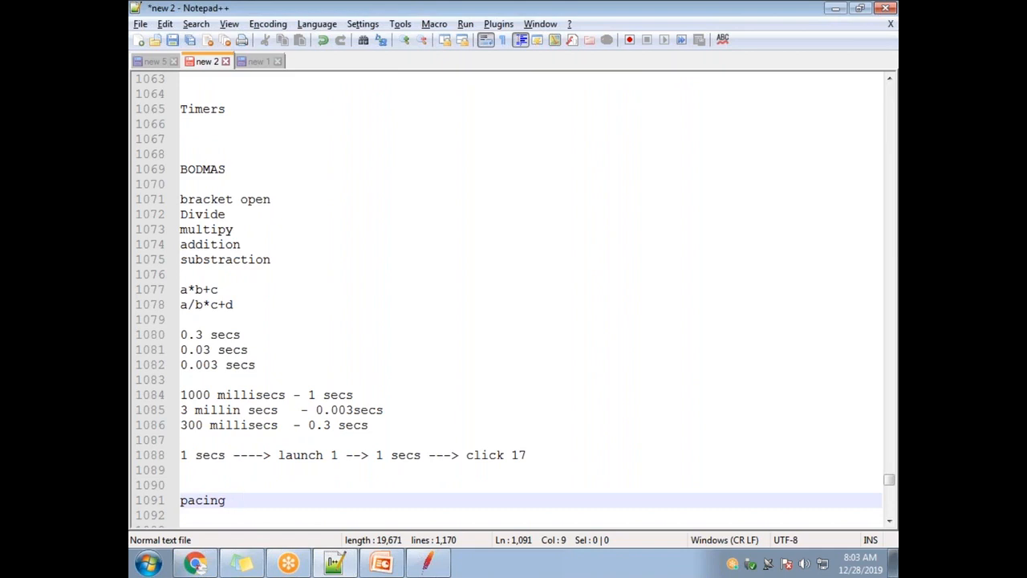
Glance at the timer in JMeter, return to the notes, and add "10 secs" on its own line below "pacing".
key(alt+Tab)
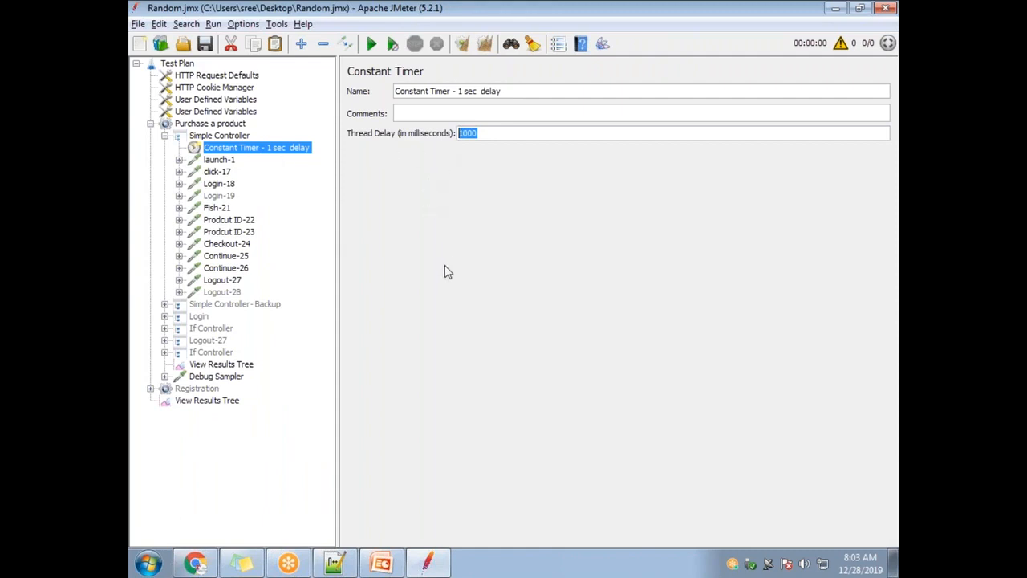
key(alt+Tab)
key(Return)
key(Return)
key(Return)
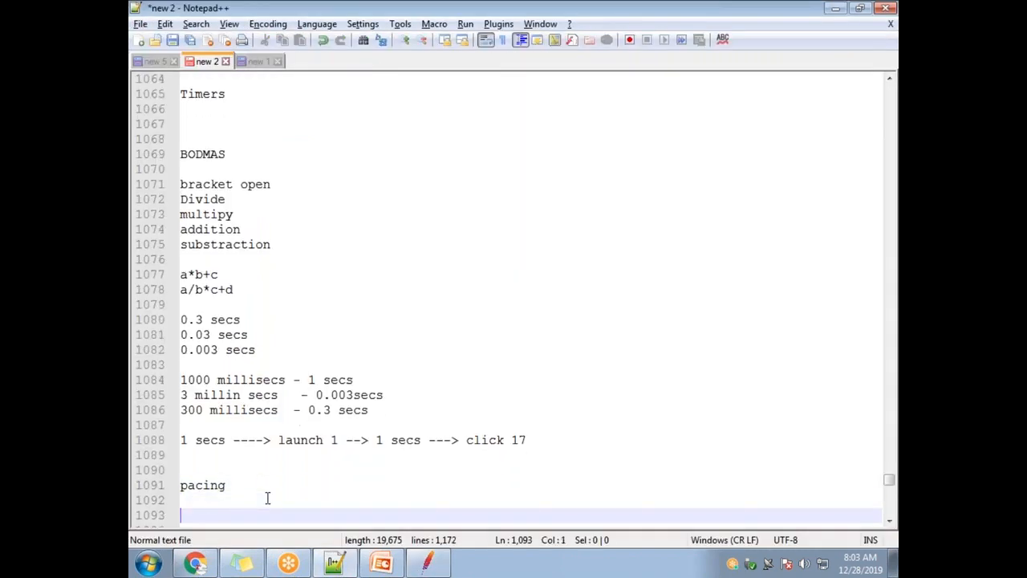
text(10 secs)
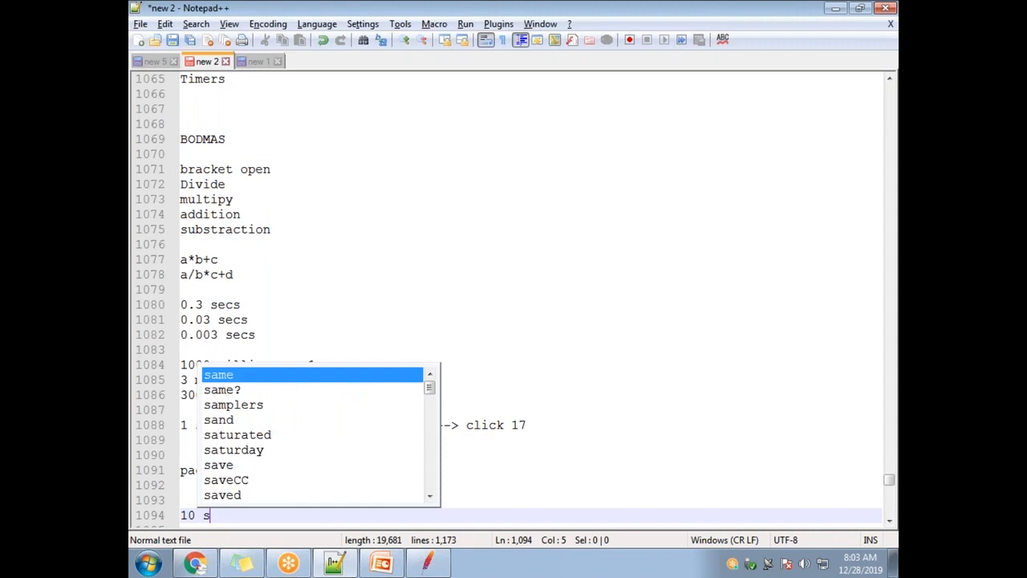
key(Return)
key(Return)
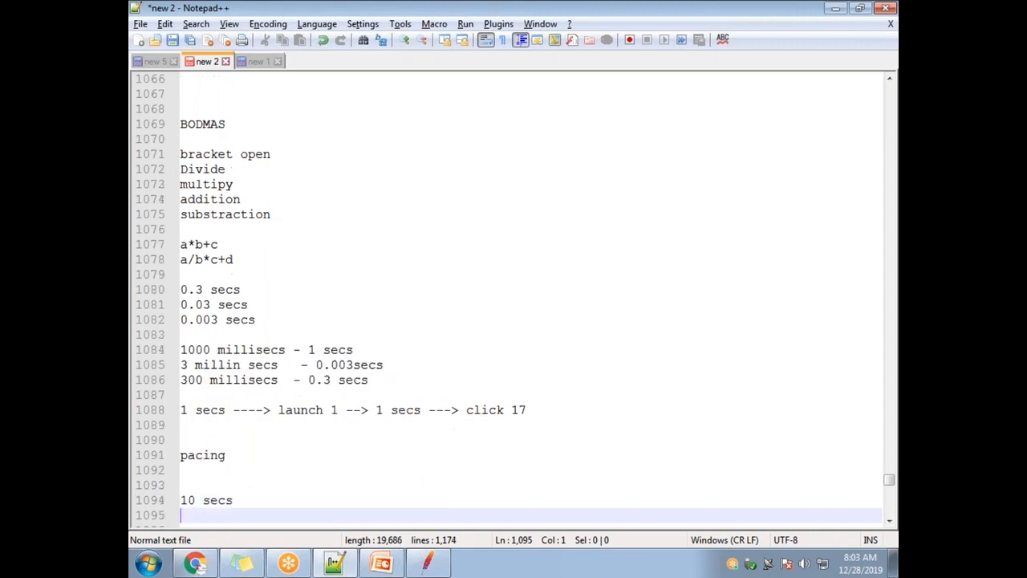
Join the two lines in the notes with an arrow to read "pacing ---> 10 secs".
drag(258, 498, 183, 501)
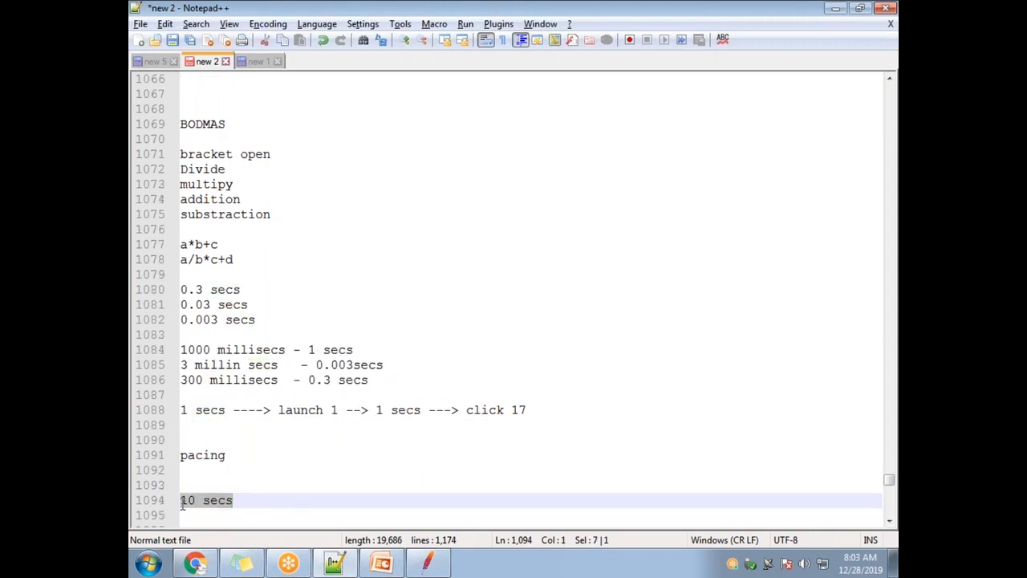
click(243, 454)
key(Delete)
key(Delete)
key(Delete)
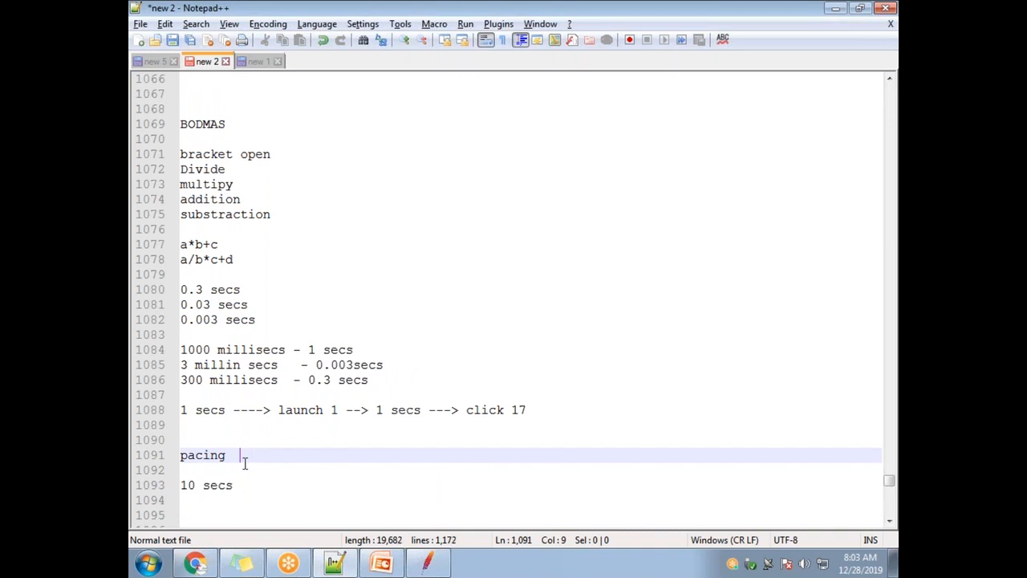
text(--->)
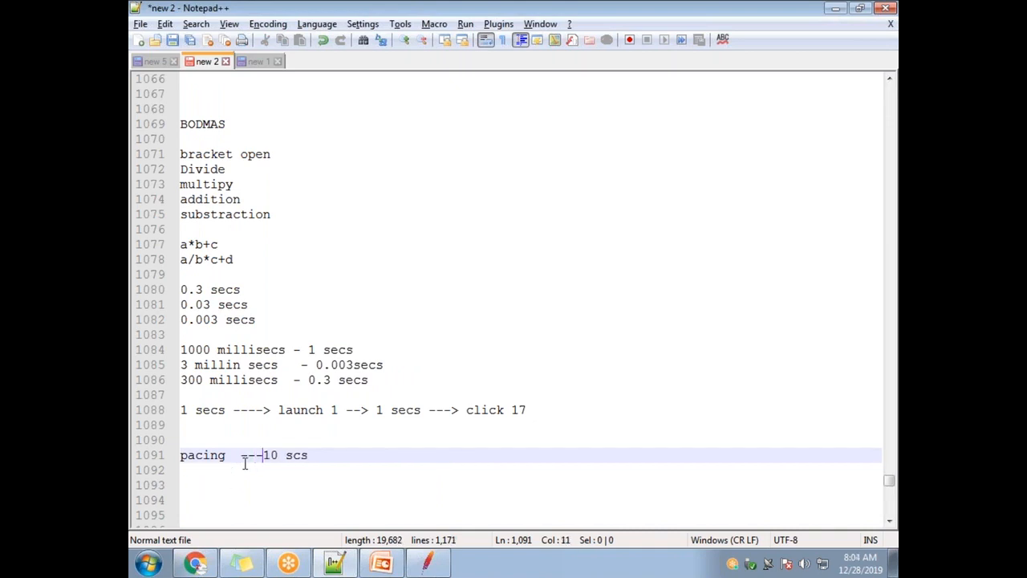
key(Right)
key(Right)
key(Right)
Add the definition "Time between 2 iterations" below the pacing line, followed by blank lines.
key(Return)
key(Return)
text(Time)
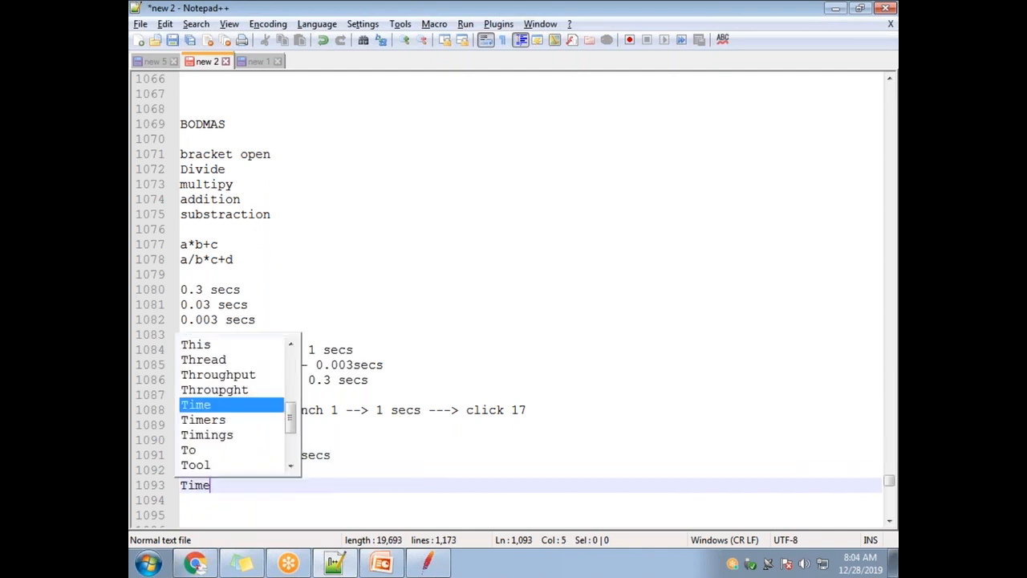
text( between 2 )
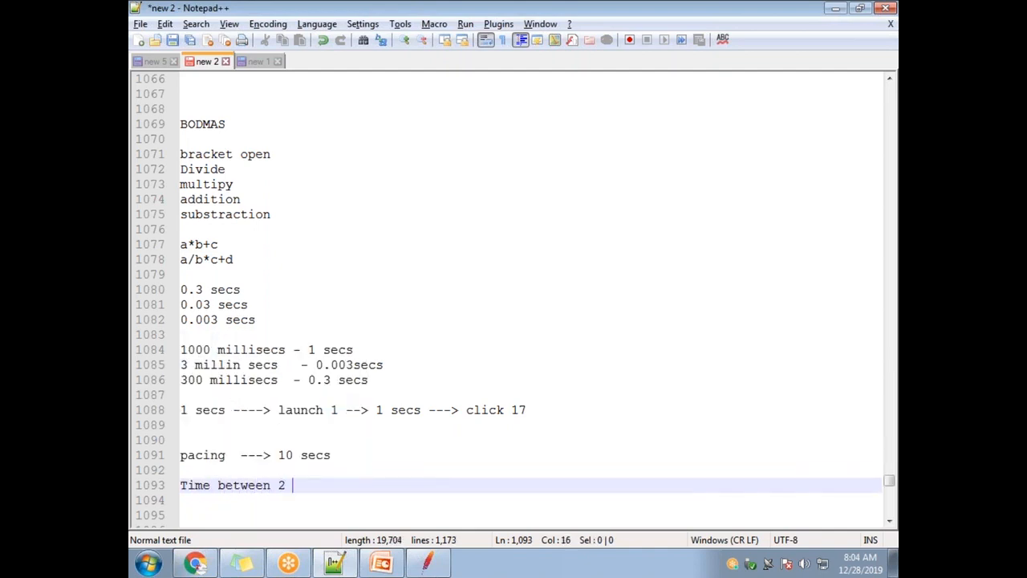
text(iteration)
key(Return)
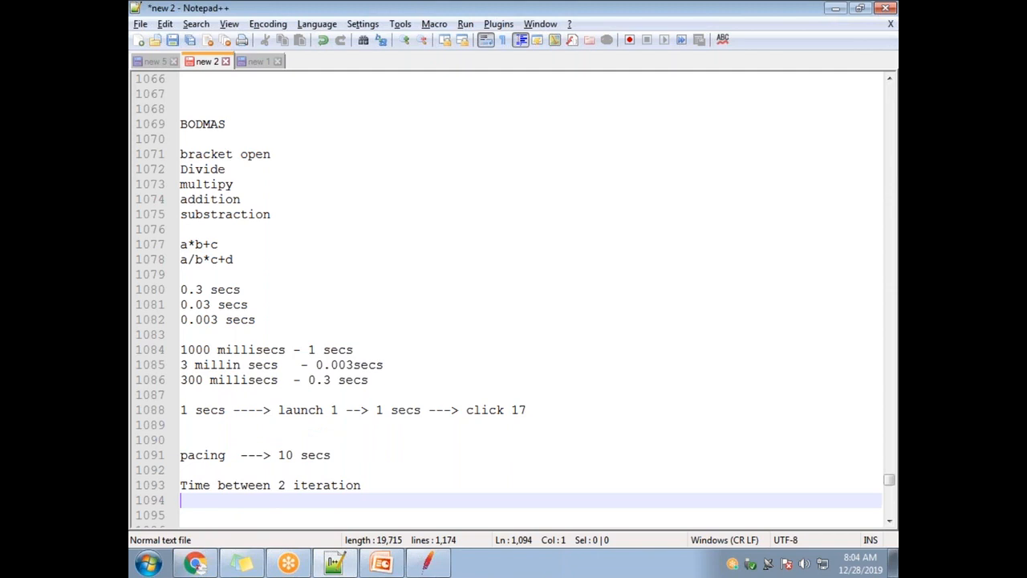
key(Left)
text(s)
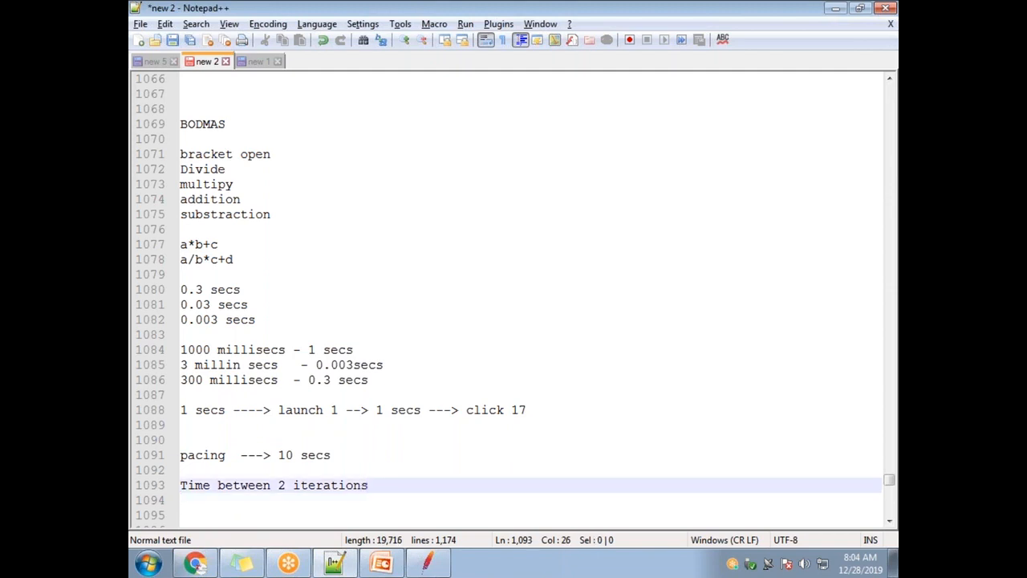
key(Return)
key(Return)
Switch to JMeter and rename the 10000-millisecond Constant Timer under Simple Controller to "Pacing of 10 secs".
key(alt+Tab)
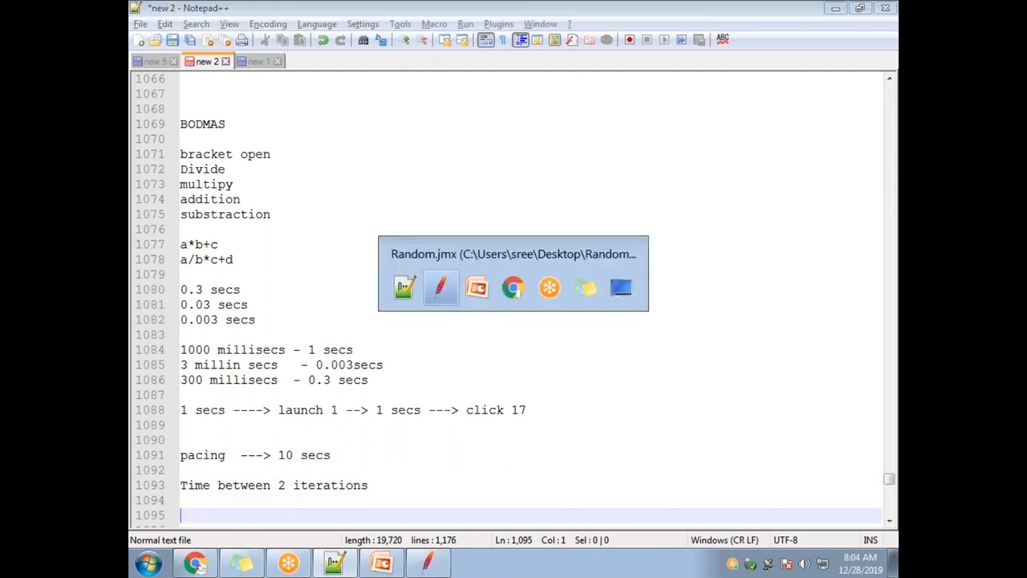
text(10000)
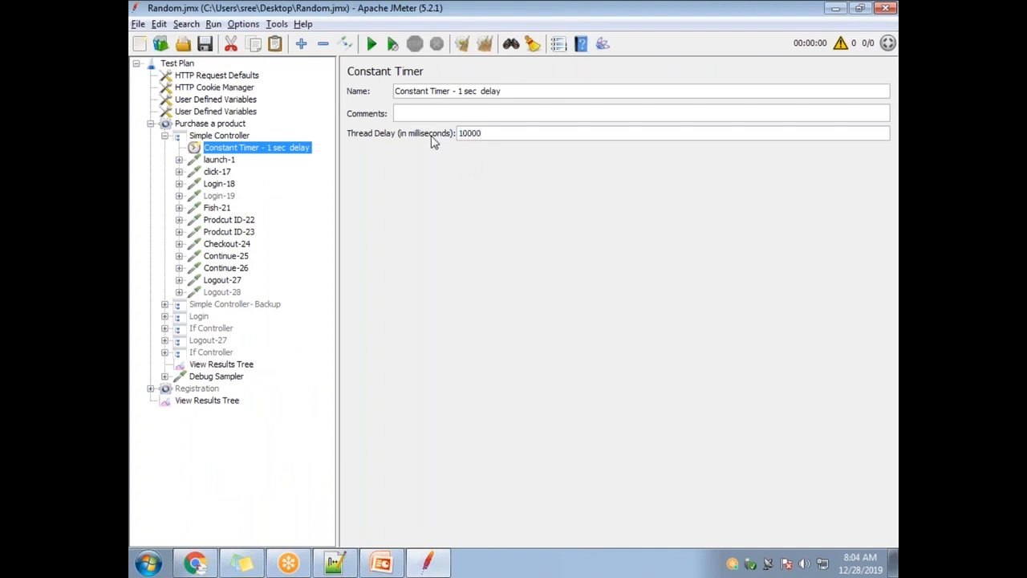
click(258, 150)
drag(481, 91, 371, 88)
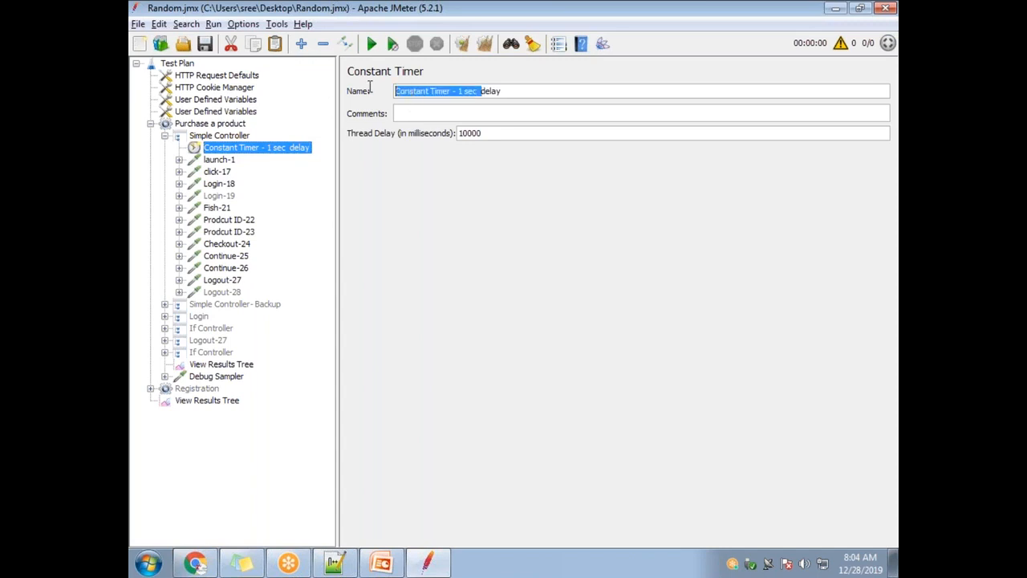
text(Pacing)
text( of 10 sec)
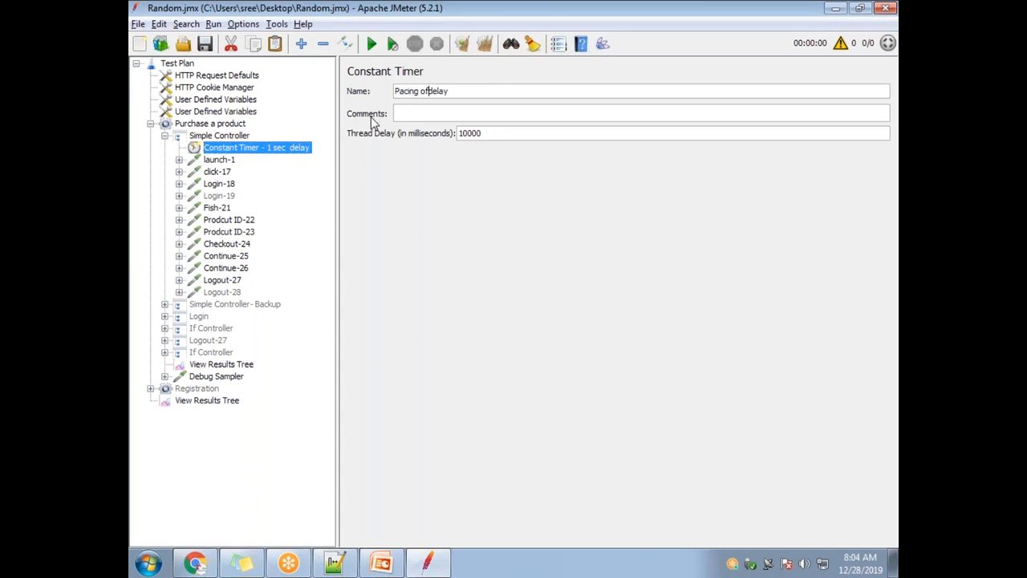
text(s)
double_click(479, 91)
key(BackSpace)
key(BackSpace)
click(228, 196)
click(235, 149)
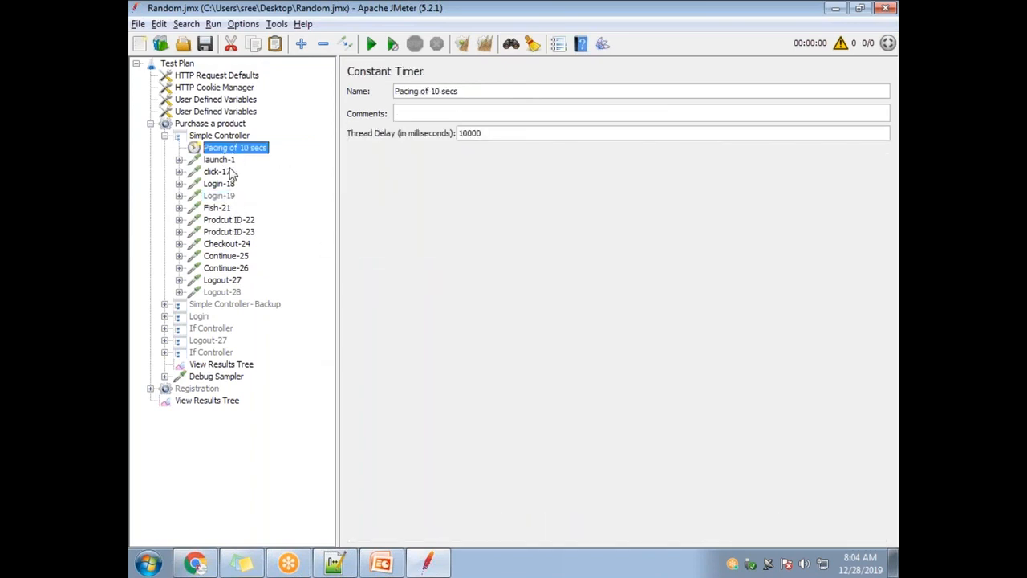
Refer to the pacing value in the Notepad++ notes, return to JMeter, and move the pacing timer inside the launch-1 request.
key(alt+Tab)
drag(332, 456, 278, 455)
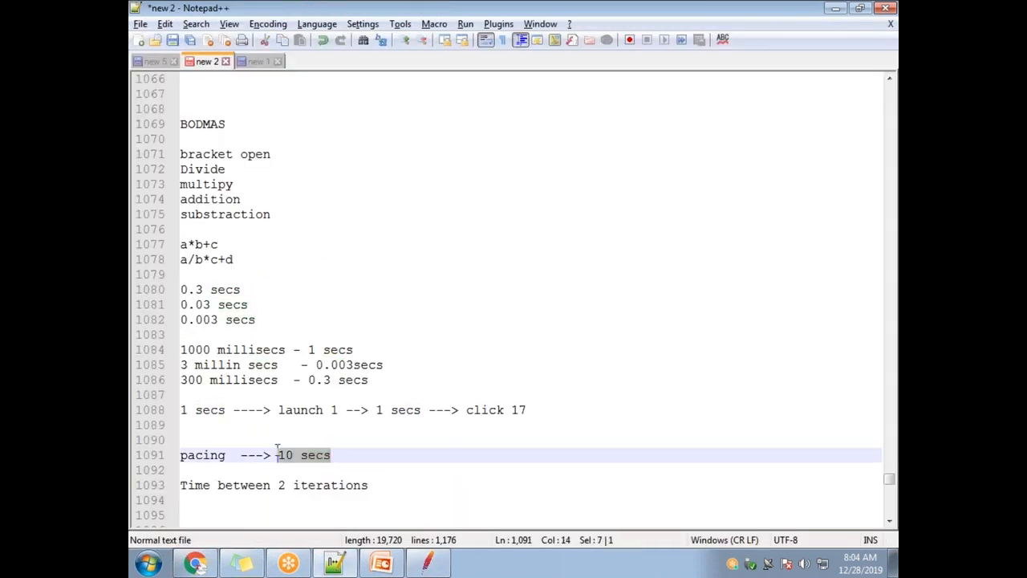
key(alt+Tab)
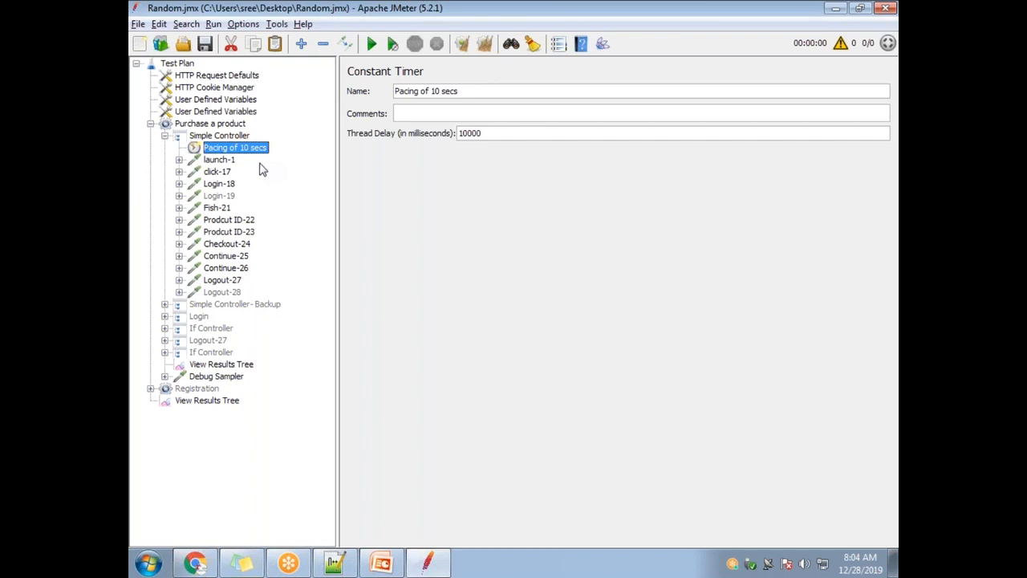
click(179, 160)
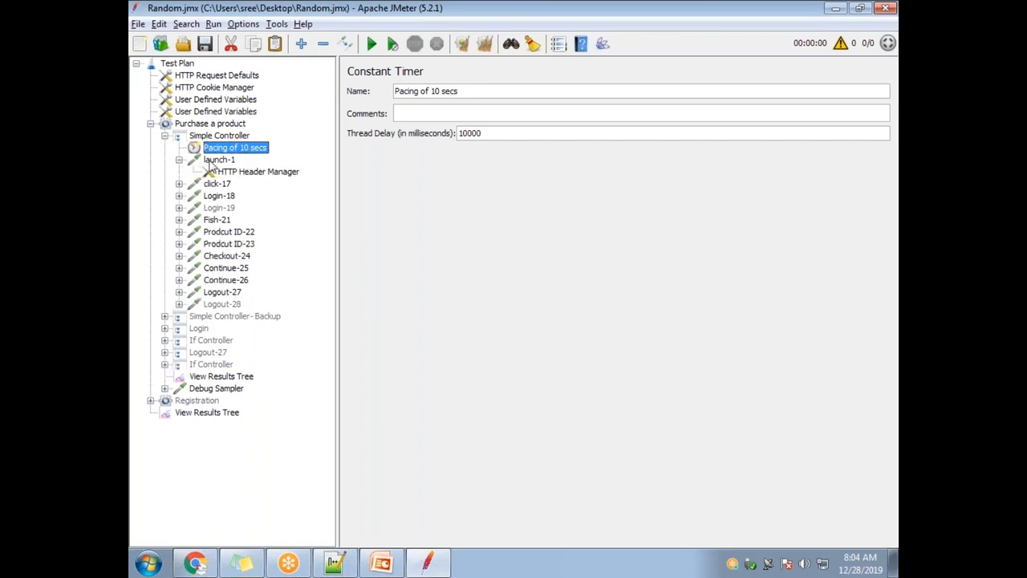
drag(237, 149, 241, 172)
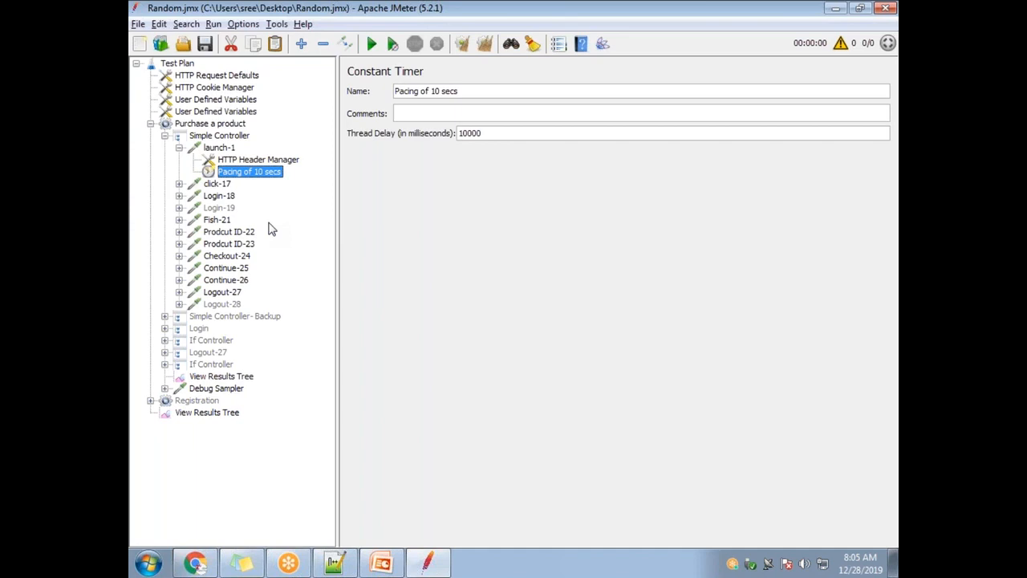
click(179, 149)
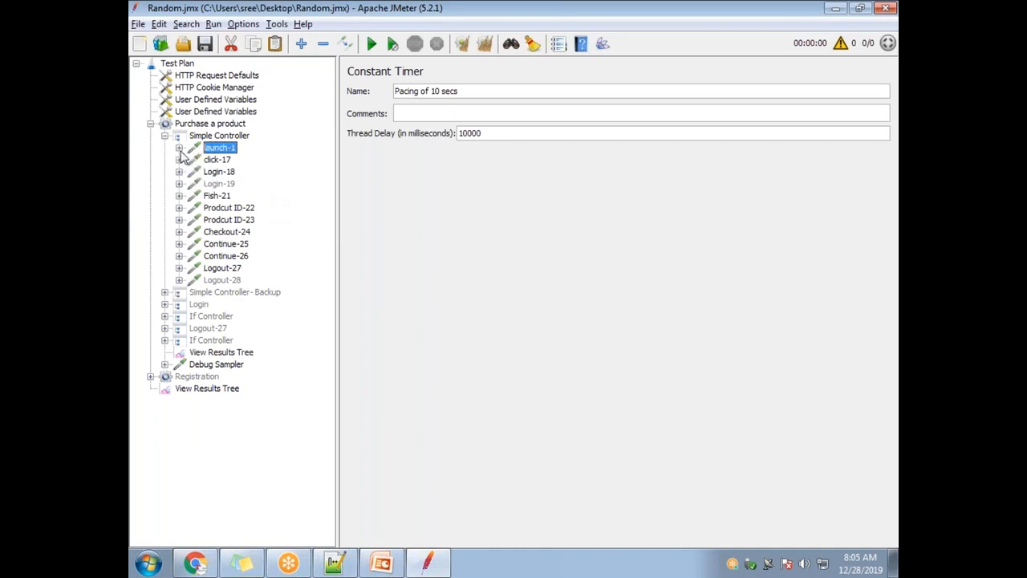
Move the pacing timer out of launch-1 to the Purchase a product thread group level, just below Simple Controller.
click(179, 148)
drag(233, 172, 254, 321)
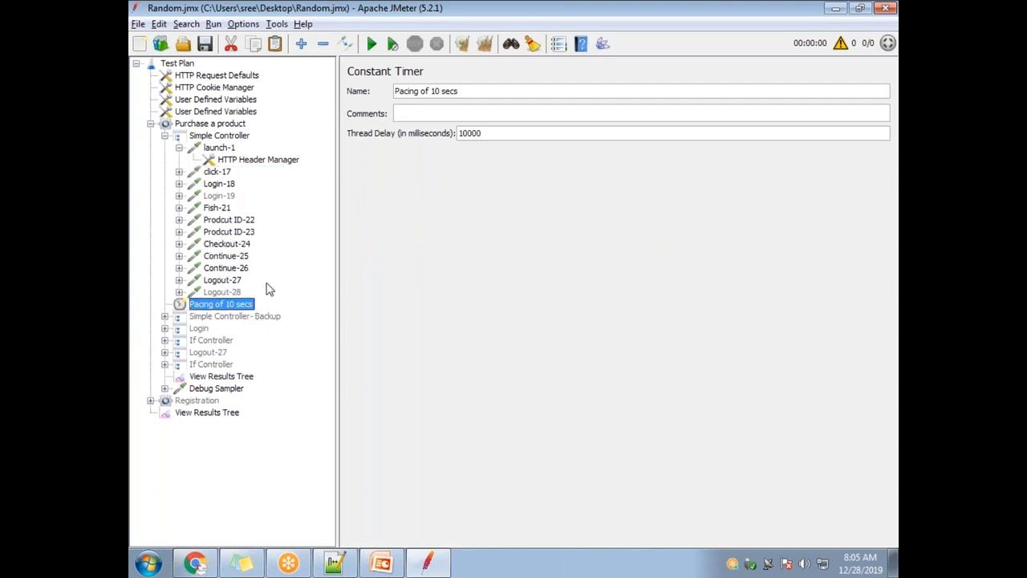
click(180, 148)
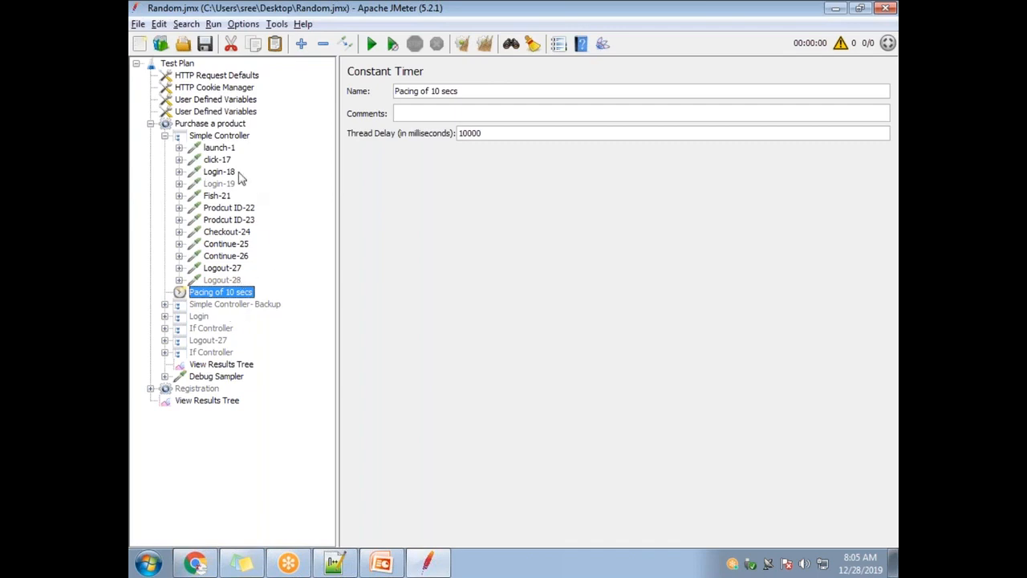
click(164, 135)
click(164, 135)
Move the pacing timer inside the Logout-28 request and review that request and its child elements.
drag(205, 291, 236, 283)
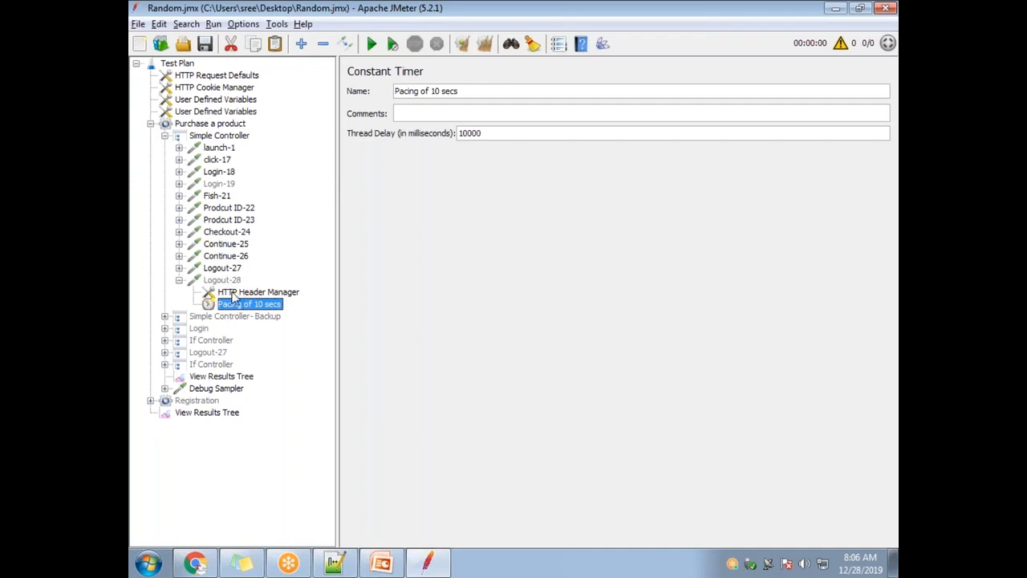
click(232, 295)
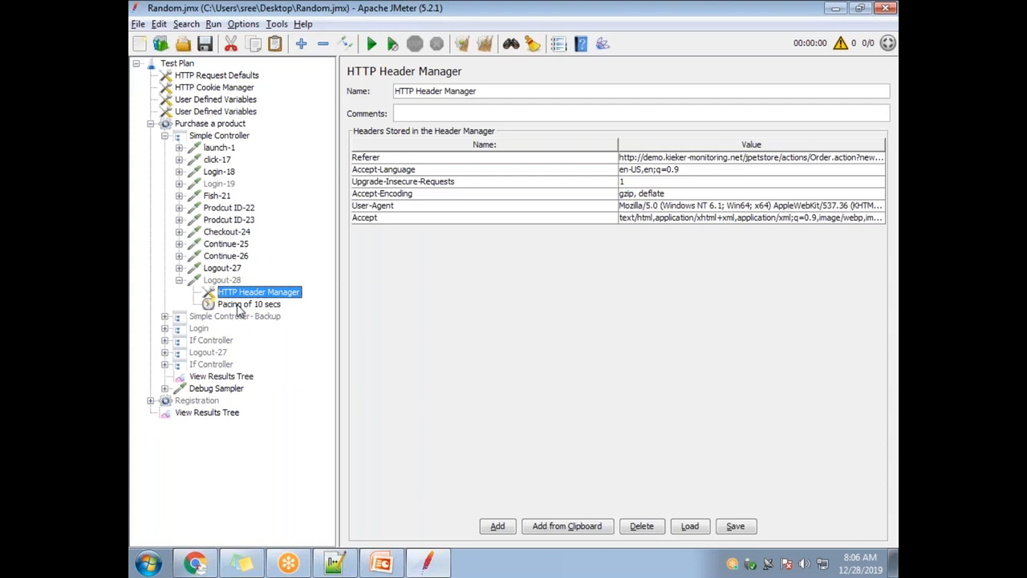
click(239, 307)
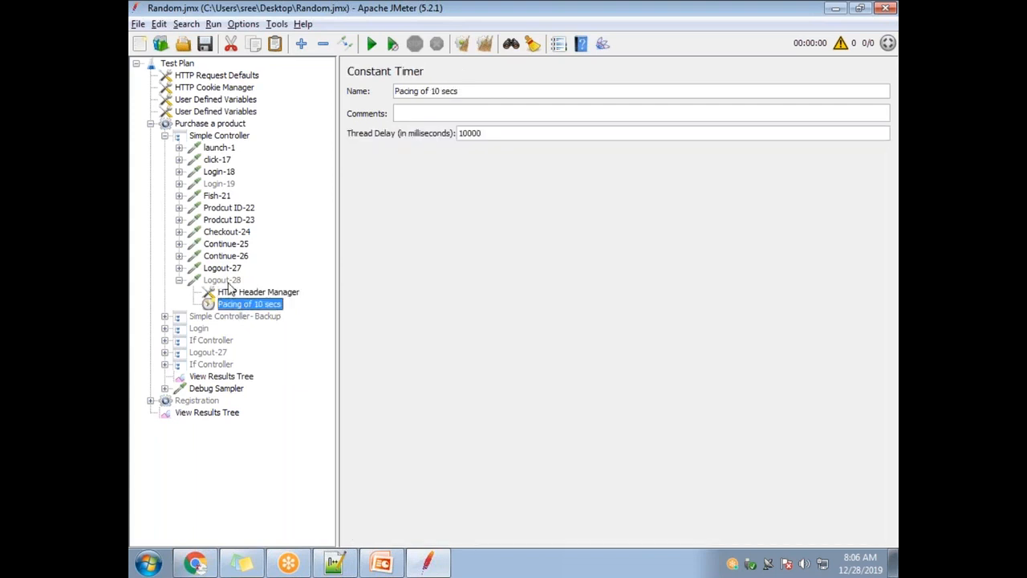
click(229, 281)
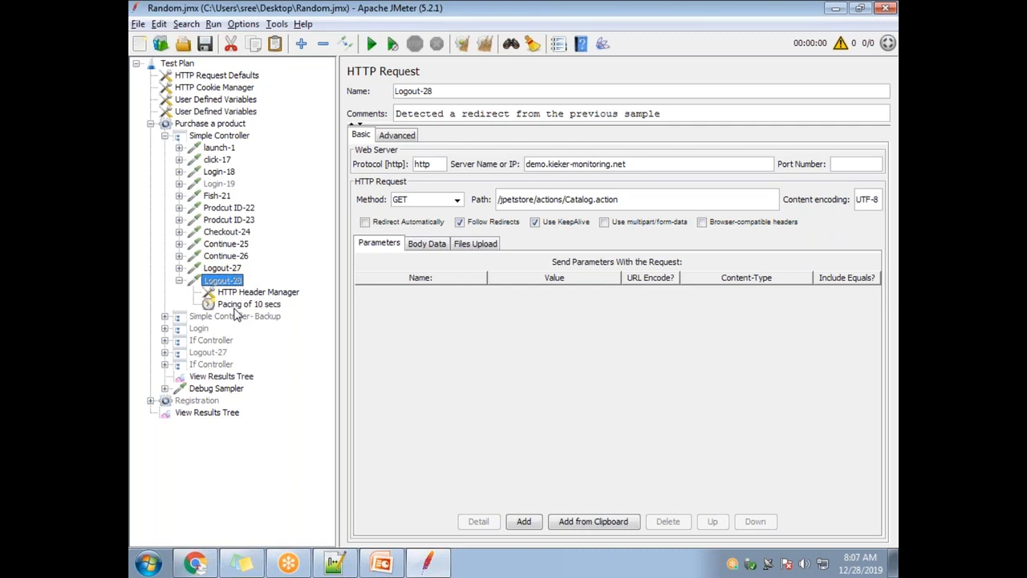
Add a Flow Control Action sampler to the Simple Controller.
click(220, 137)
right_click(221, 138)
mouse_move(252, 152)
mouse_move(493, 157)
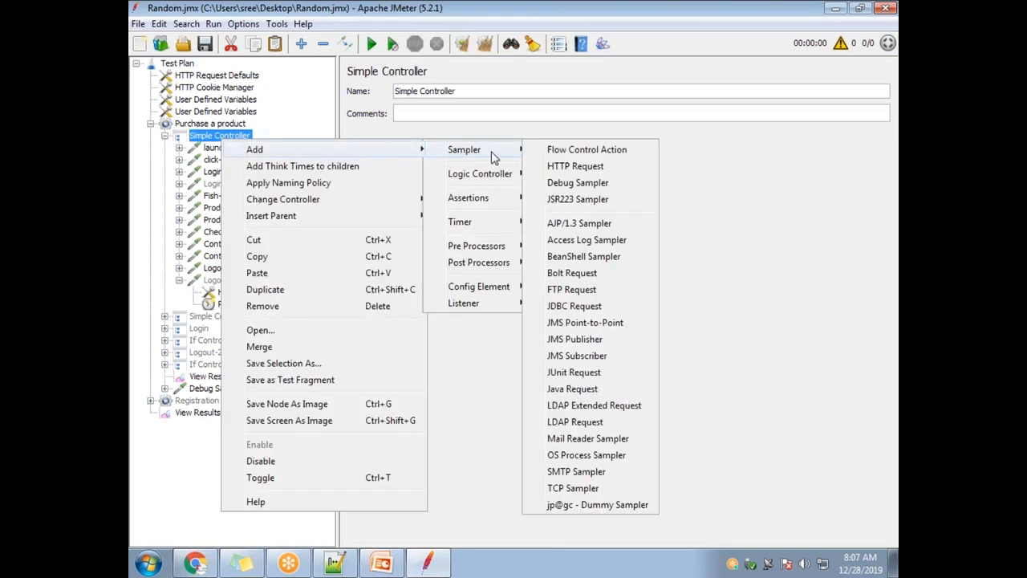
click(559, 152)
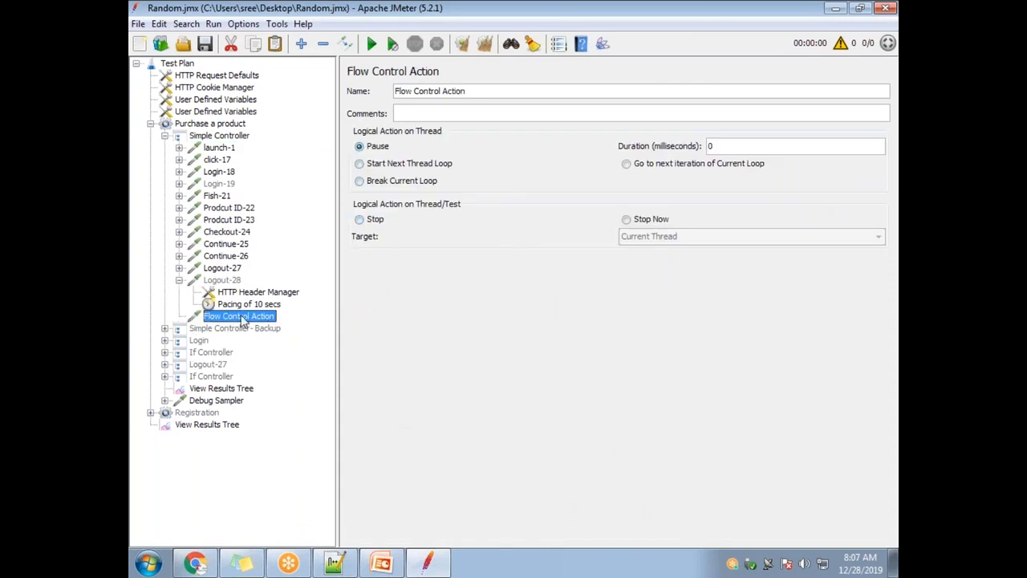
click(219, 136)
right_click(218, 138)
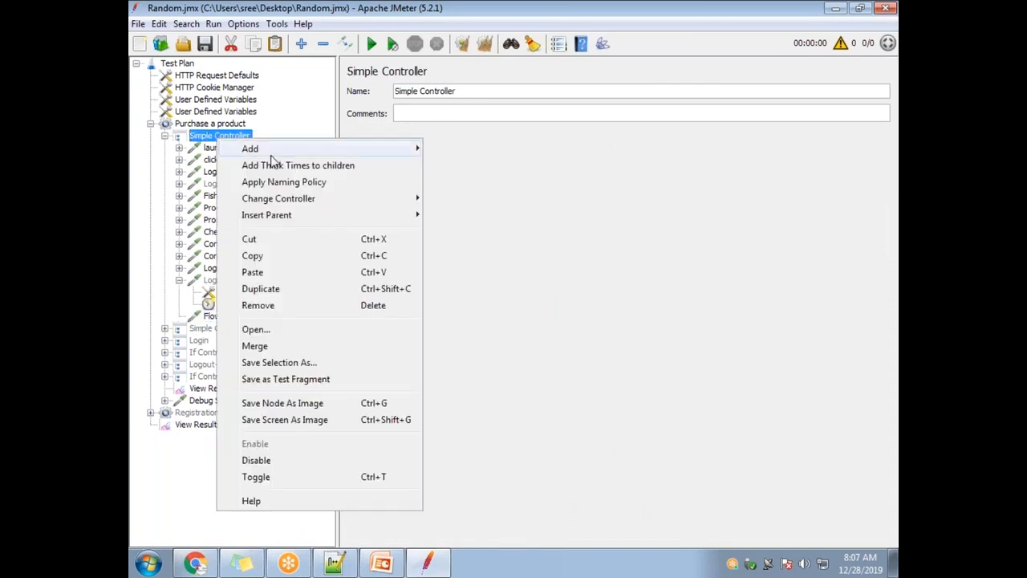
mouse_move(265, 152)
mouse_move(466, 153)
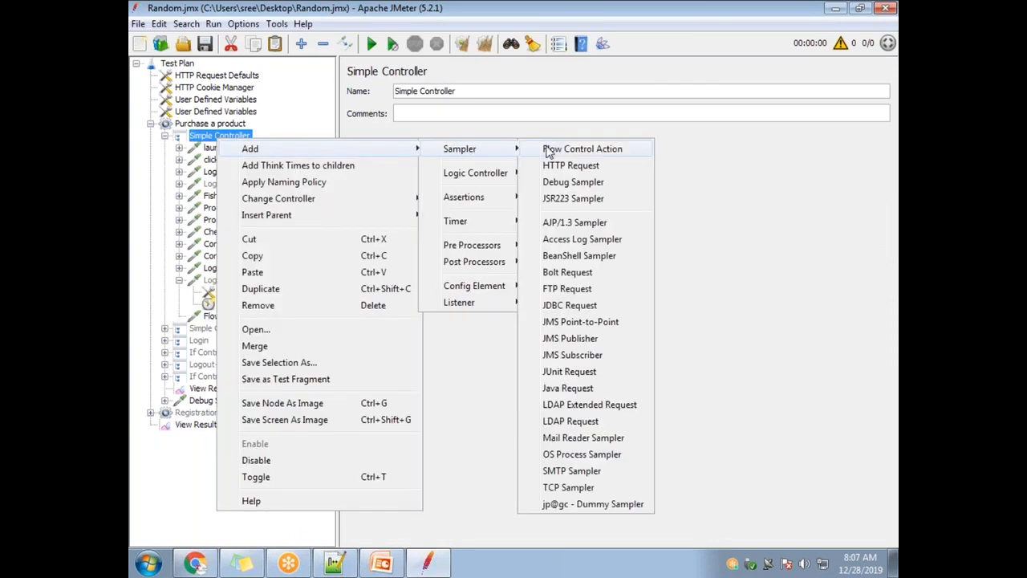
key(Escape)
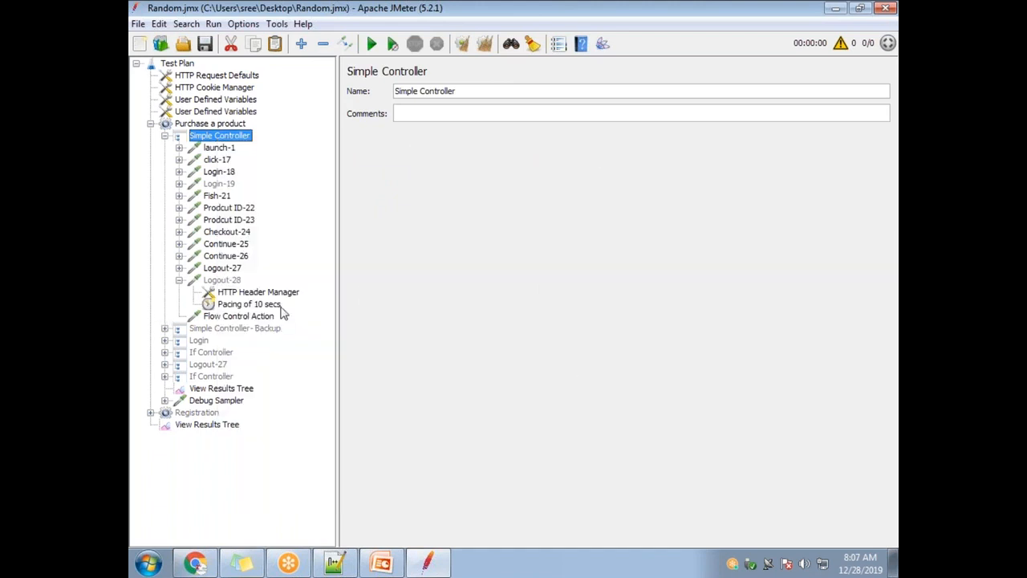
Move the "Pacing of 10 secs" timer from Logout-28 into the Flow Control Action sampler and collapse both elements.
click(239, 317)
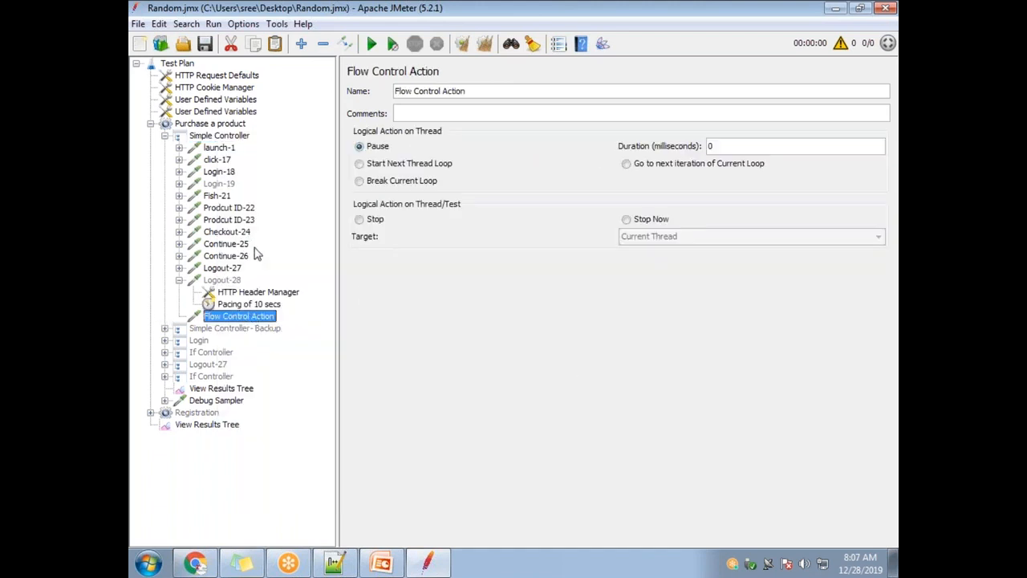
drag(229, 308, 237, 314)
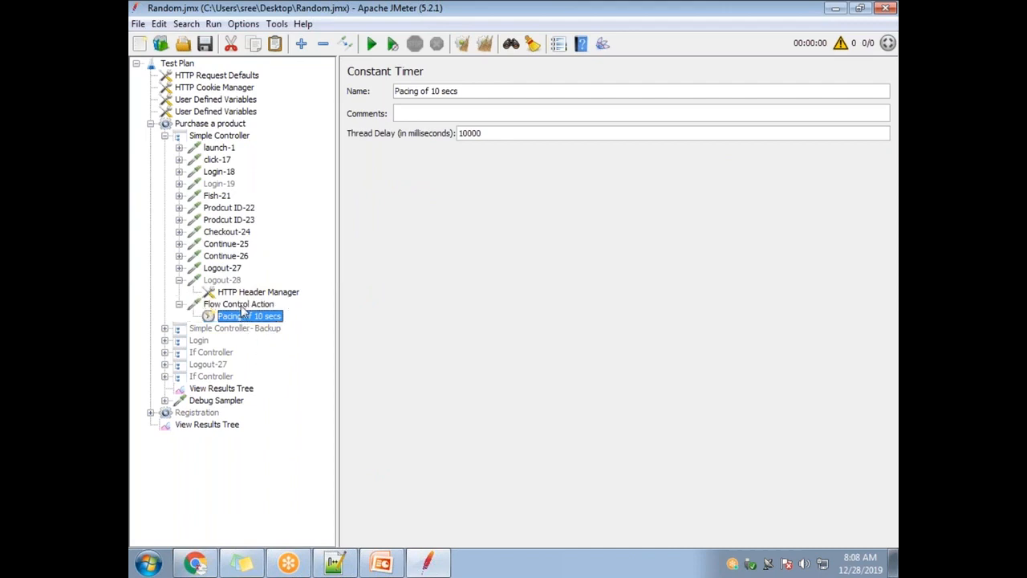
click(180, 280)
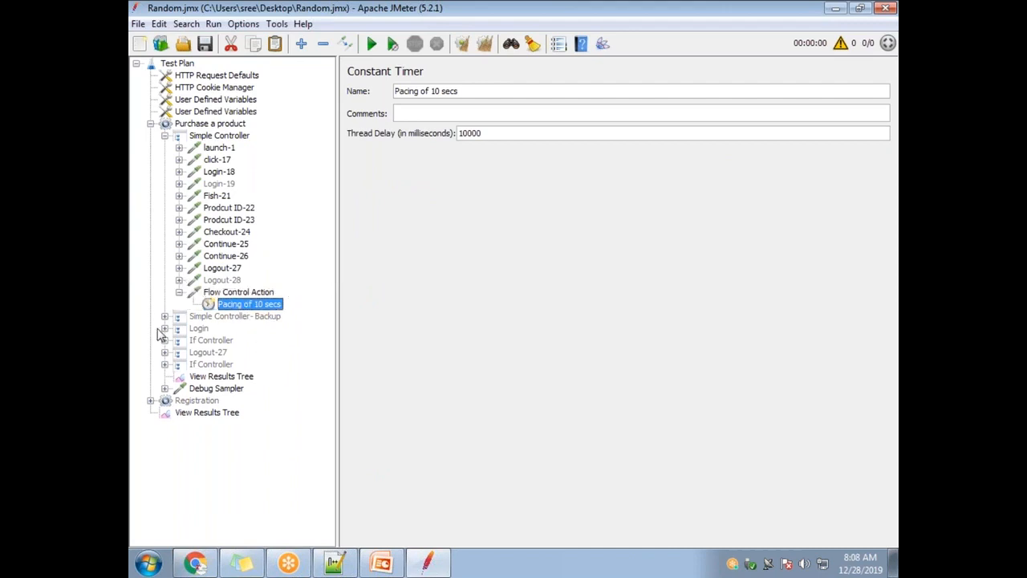
double_click(254, 294)
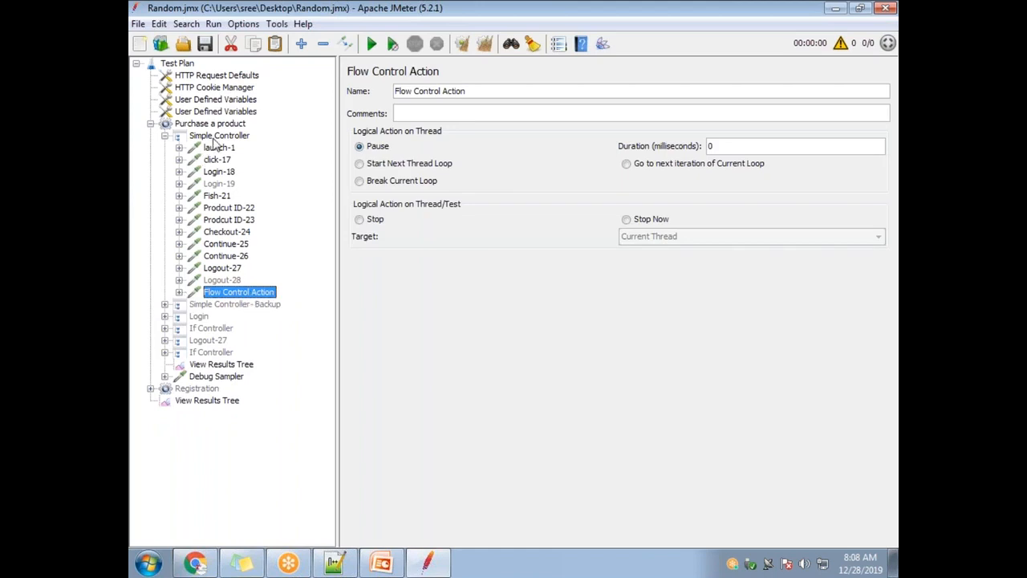
click(217, 136)
right_click(214, 138)
mouse_move(401, 149)
mouse_move(457, 150)
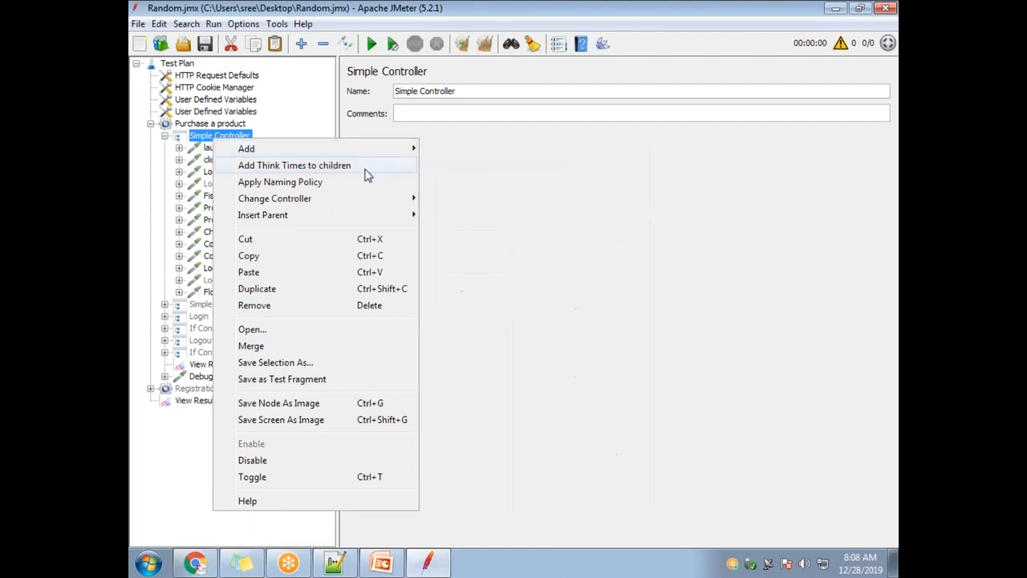
click(232, 165)
Compare the launch-1 request with the Flow Control Action sampler at the end of the Simple Controller.
click(218, 151)
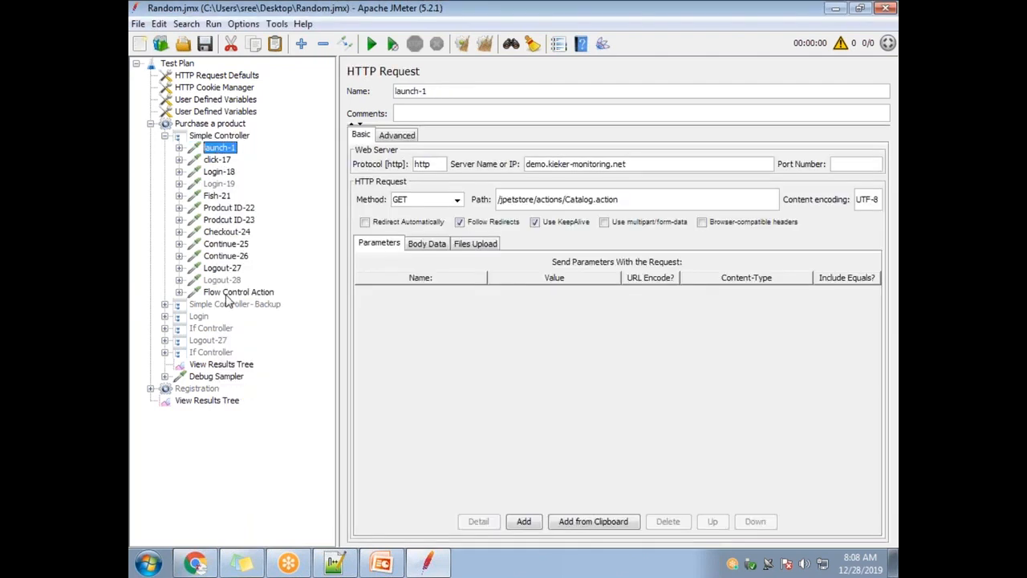
click(227, 293)
click(217, 151)
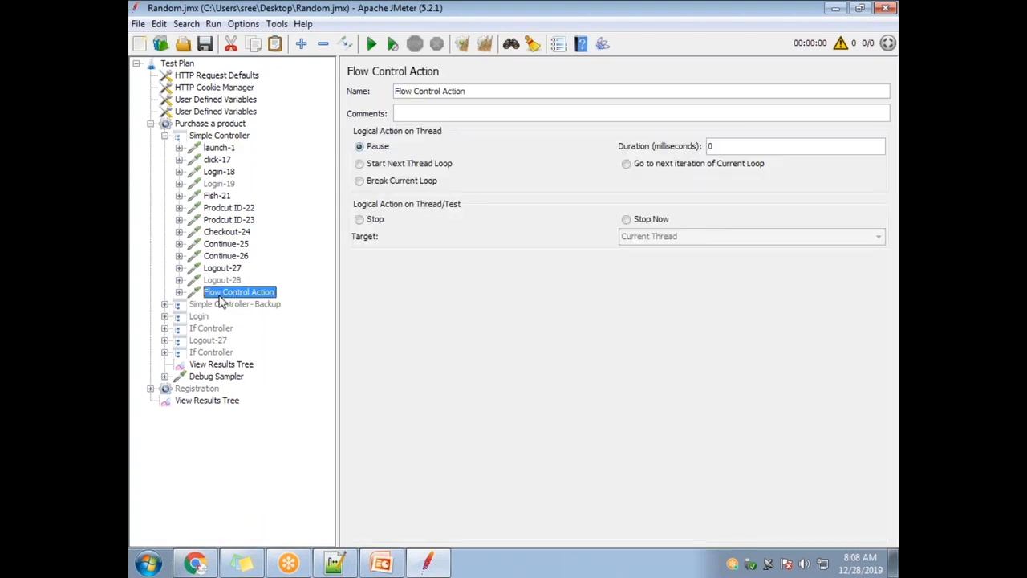
drag(227, 295, 239, 142)
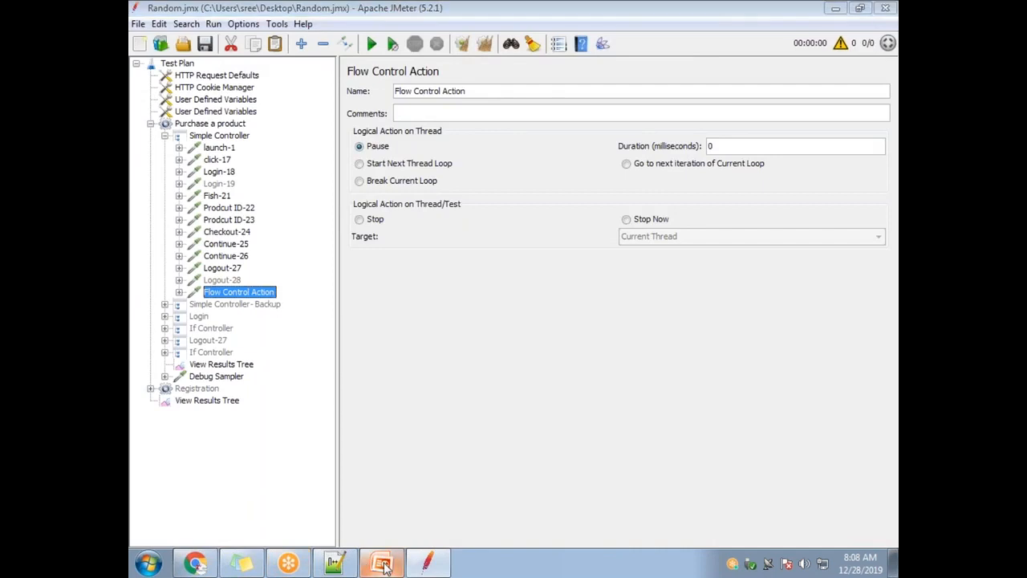
Consult the component execution order slide in PowerPoint, return to JMeter, and examine the pacing timer and its parent Flow Control Action.
click(382, 562)
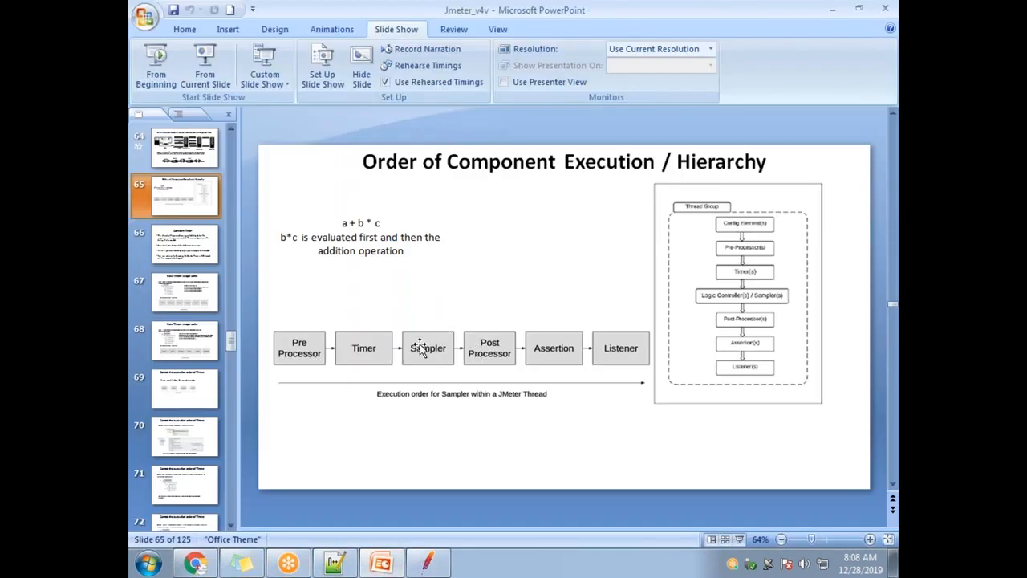
click(428, 562)
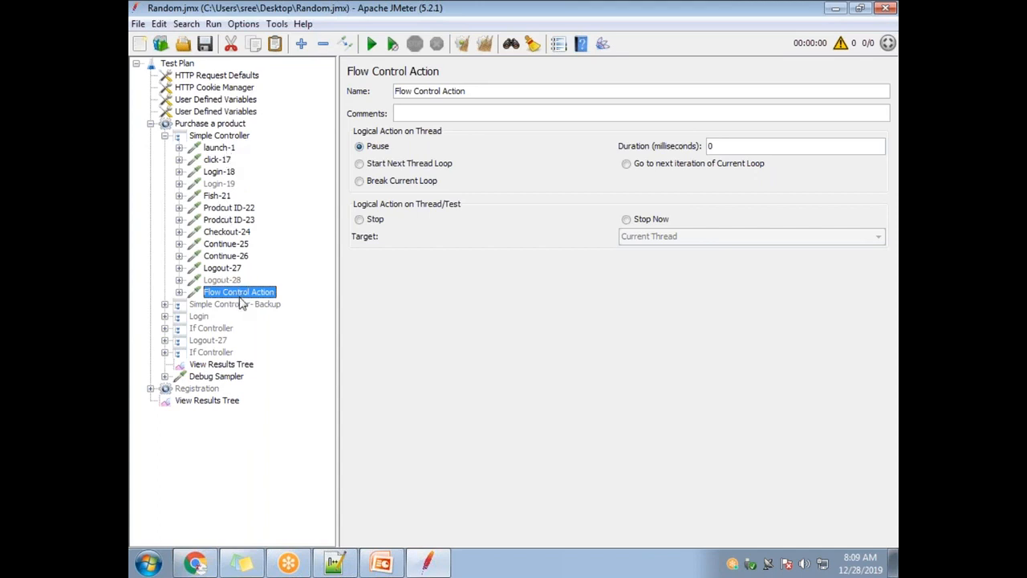
click(179, 292)
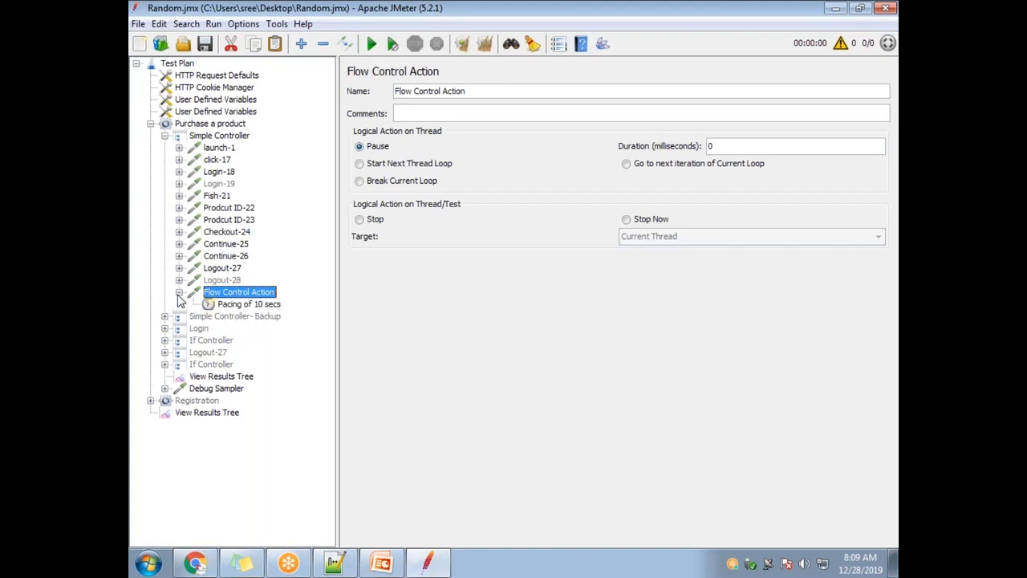
click(239, 305)
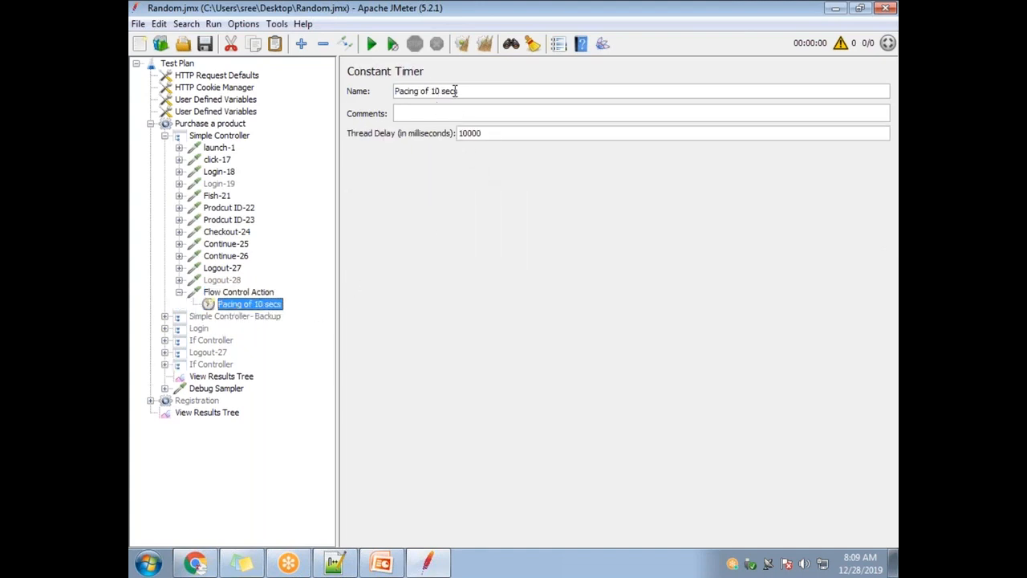
drag(434, 92, 464, 91)
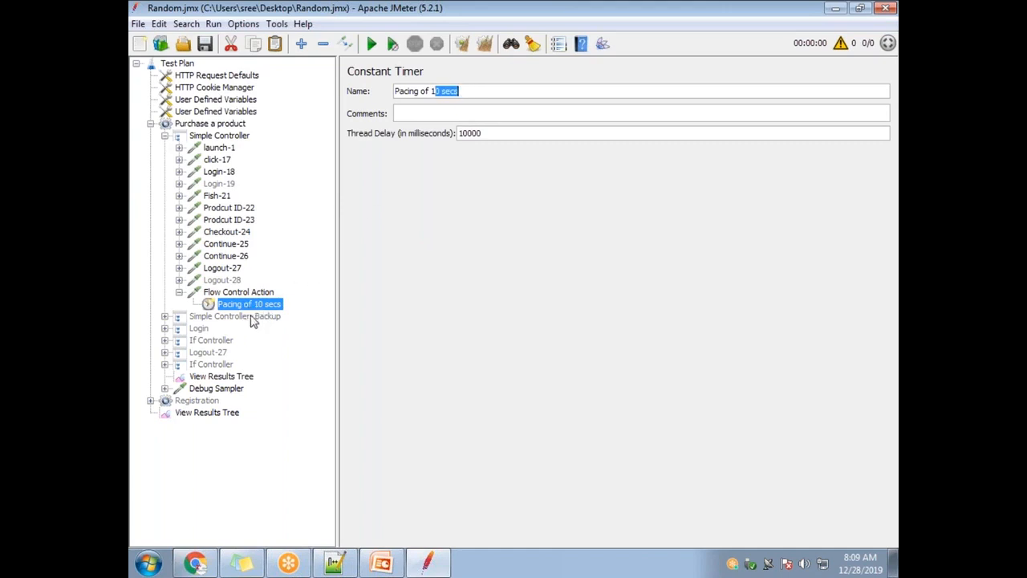
click(237, 293)
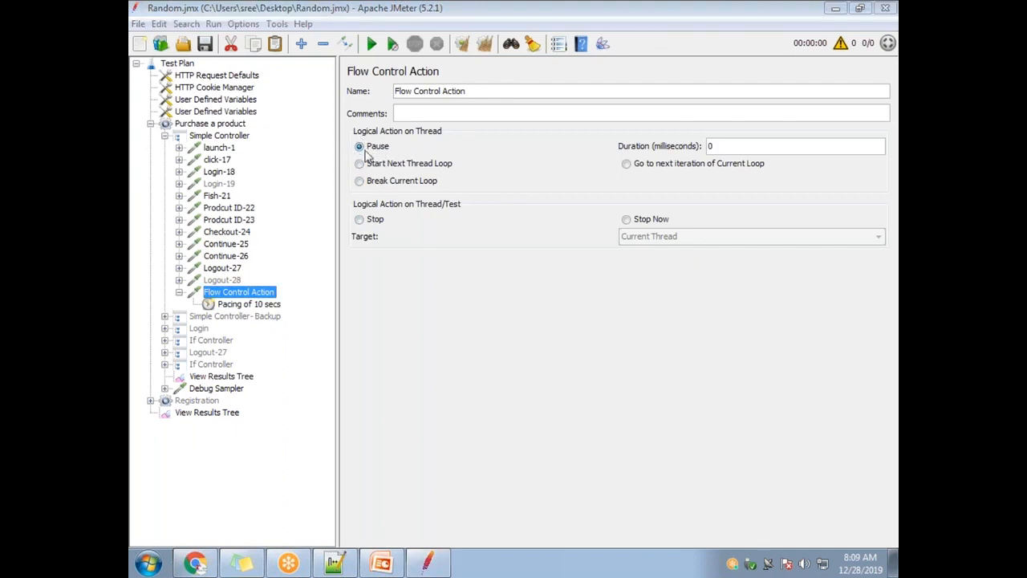
Set the Flow Control Action's pause duration to 10000 milliseconds and disable the "Pacing of 10 secs" timer beneath it.
double_click(725, 146)
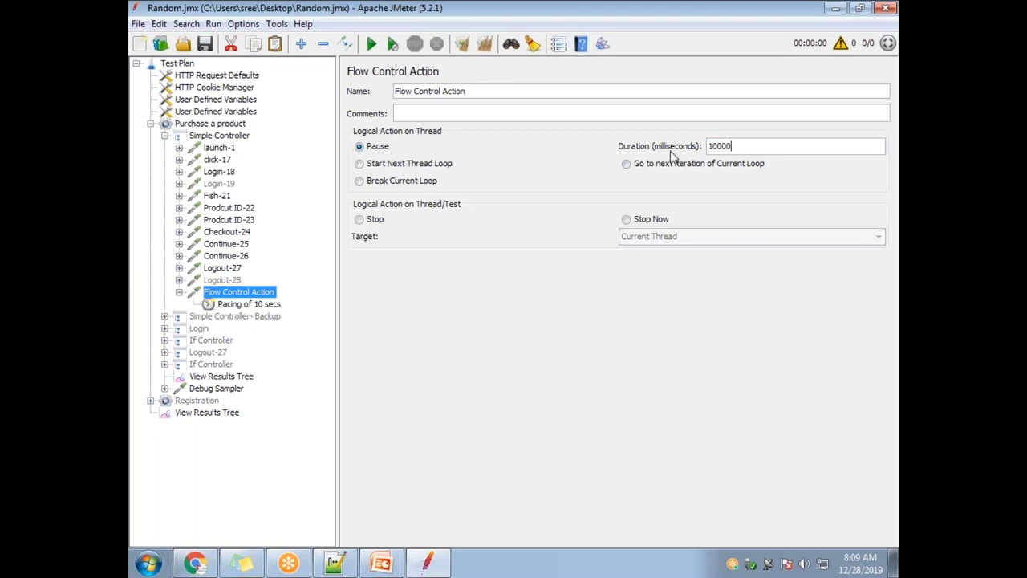
click(257, 304)
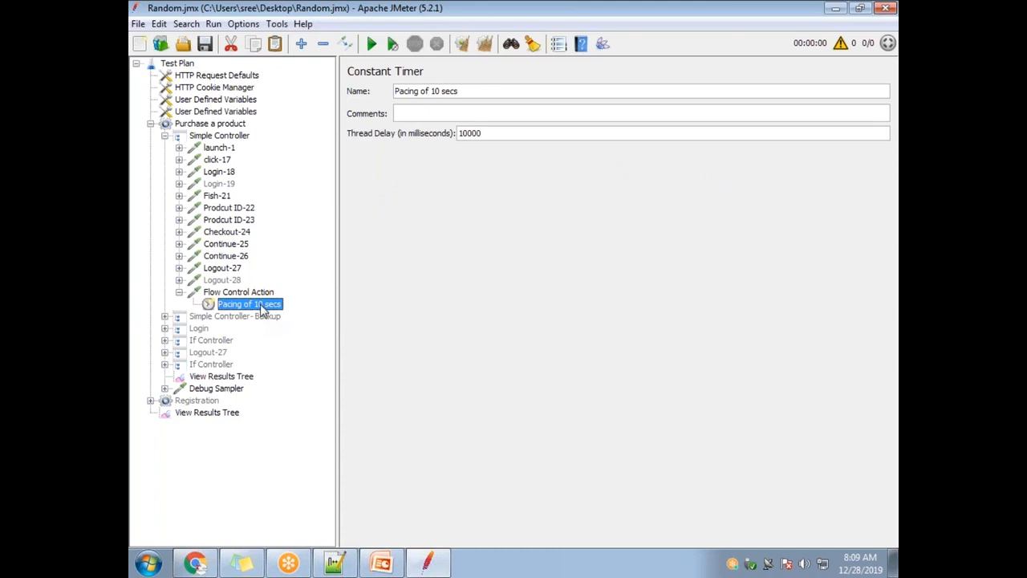
right_click(258, 312)
click(325, 528)
Re-enable the "Pacing of 10 secs" timer and set the Flow Control Action's pause duration to 0 milliseconds.
right_click(233, 312)
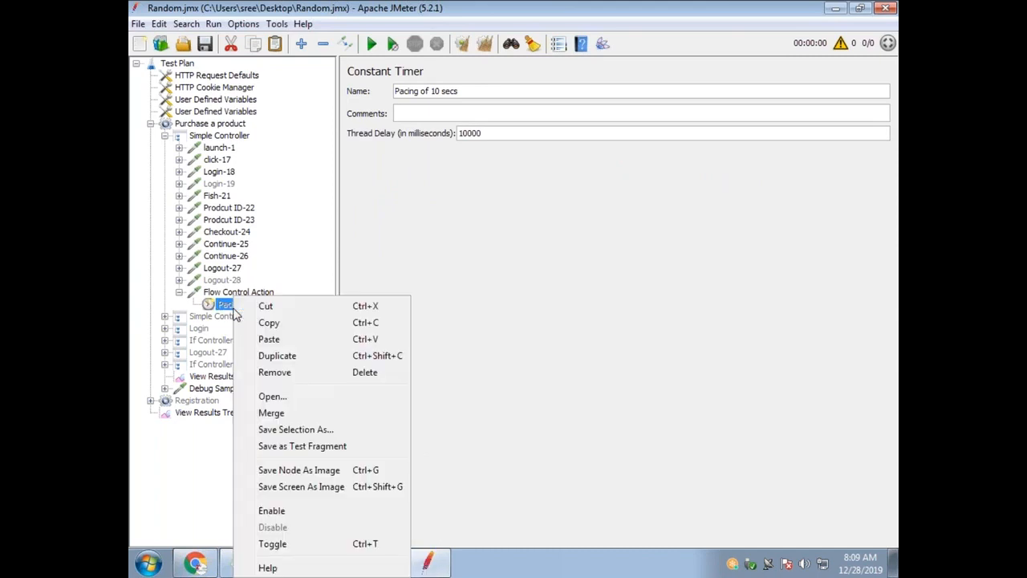
click(325, 510)
click(237, 292)
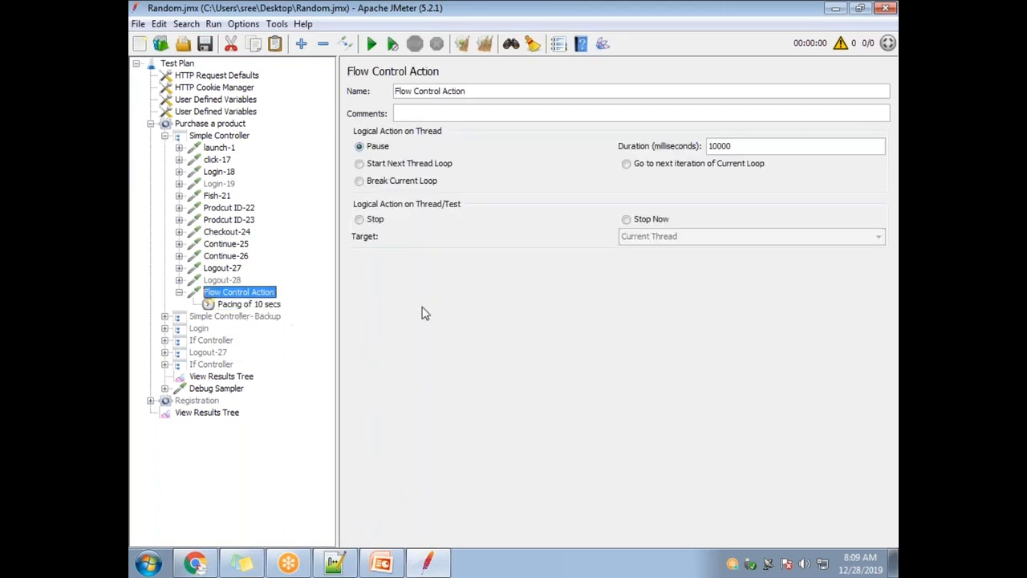
drag(740, 153, 680, 147)
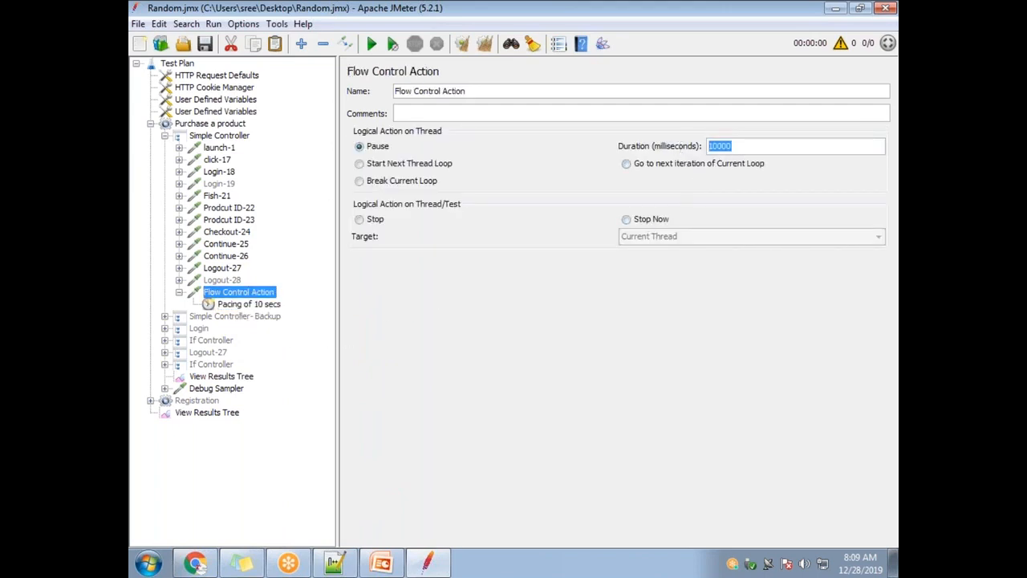
text(0)
click(240, 306)
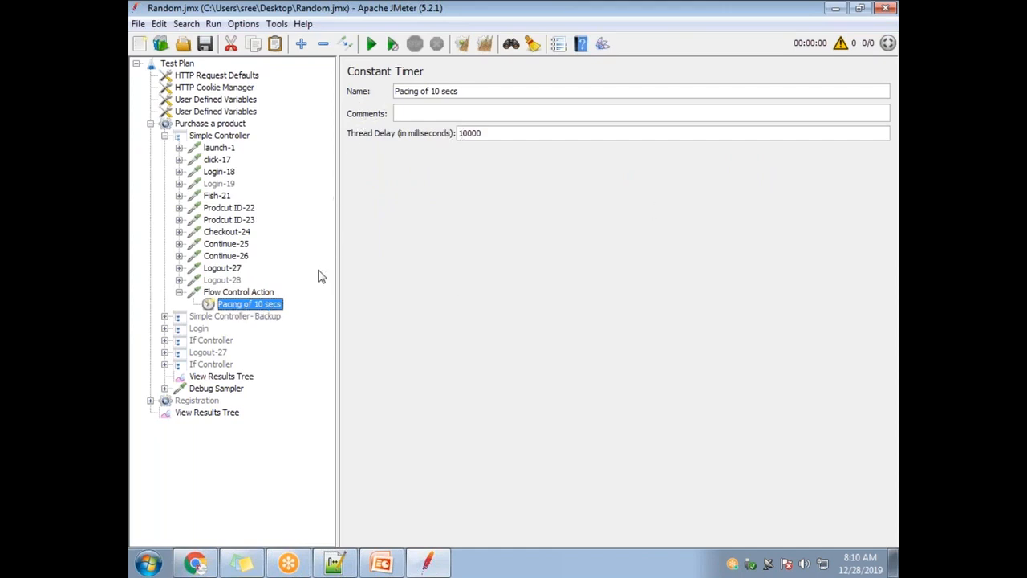
click(245, 294)
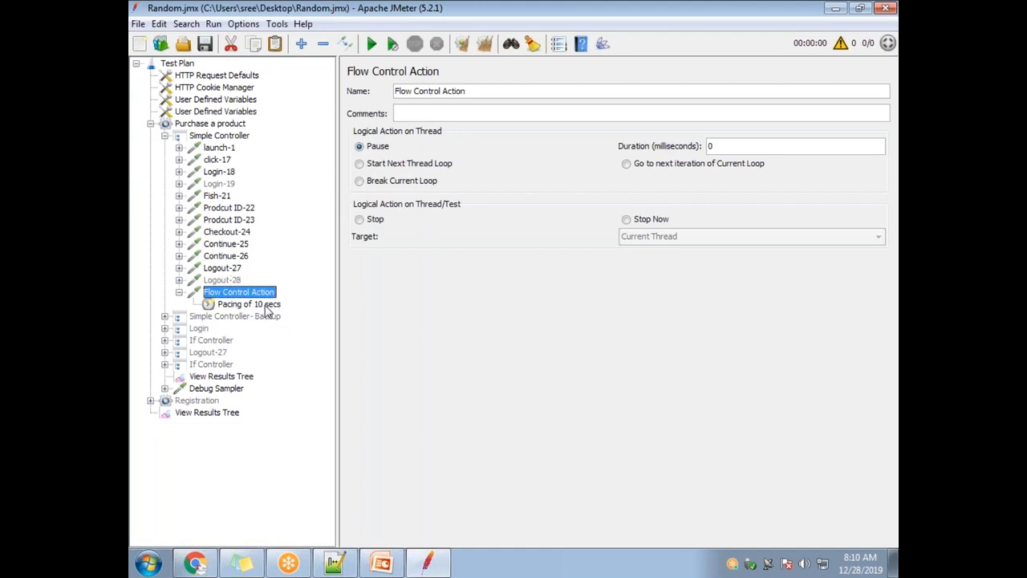
Move the "Pacing of 10 secs" timer into the disabled Logout-28 request and review it beside the HTTP Header Manager.
click(179, 280)
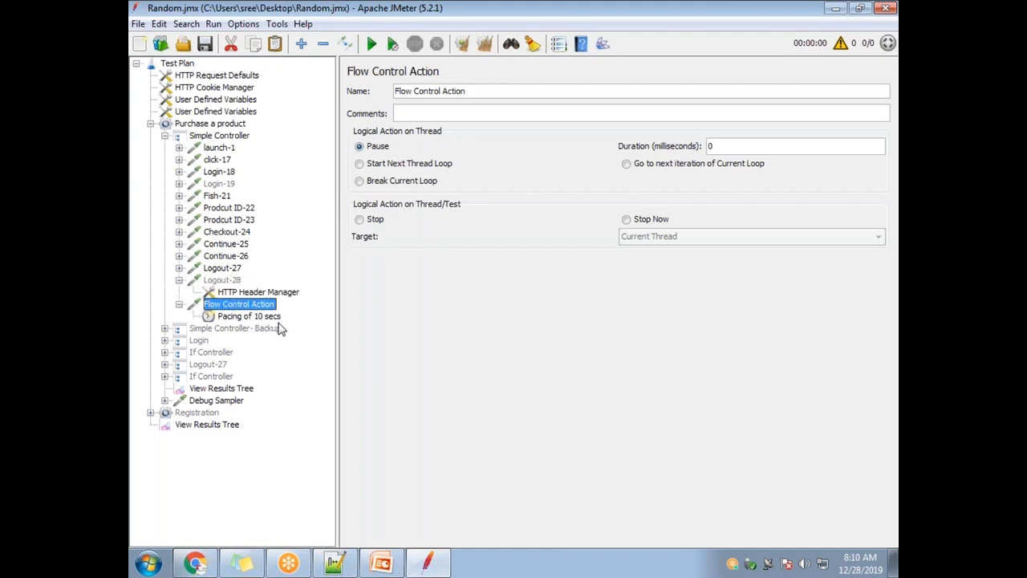
drag(251, 318, 260, 298)
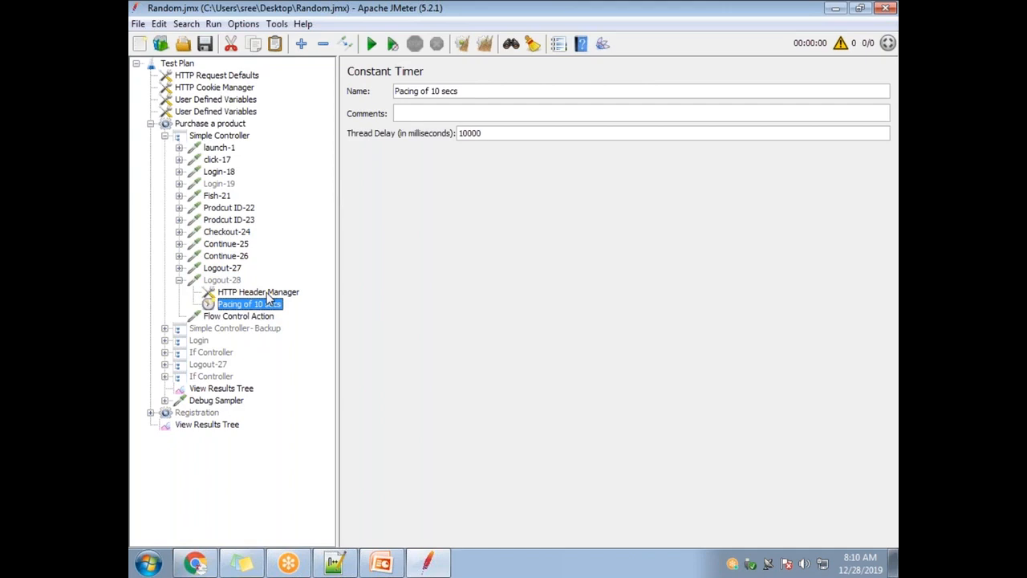
click(268, 295)
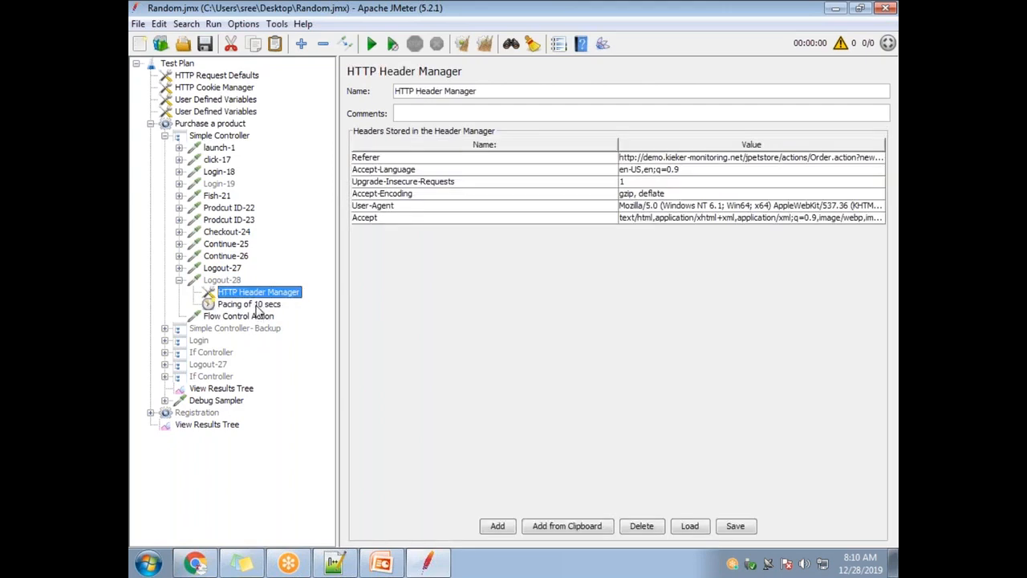
click(255, 306)
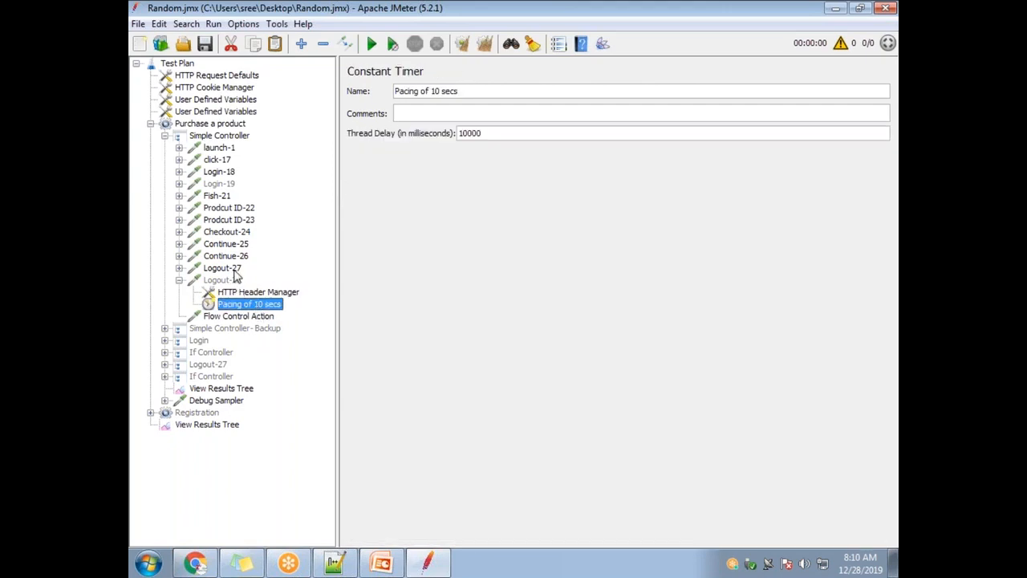
click(235, 278)
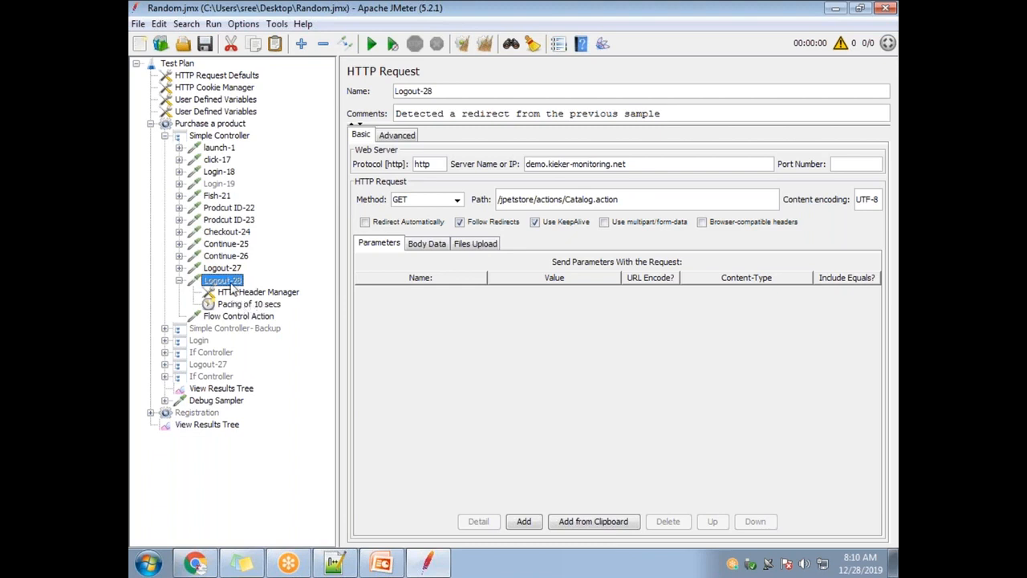
Return the "Pacing of 10 secs" timer to the Flow Control Action, collapse Logout-28, and review the timer and its parent.
drag(238, 311, 244, 317)
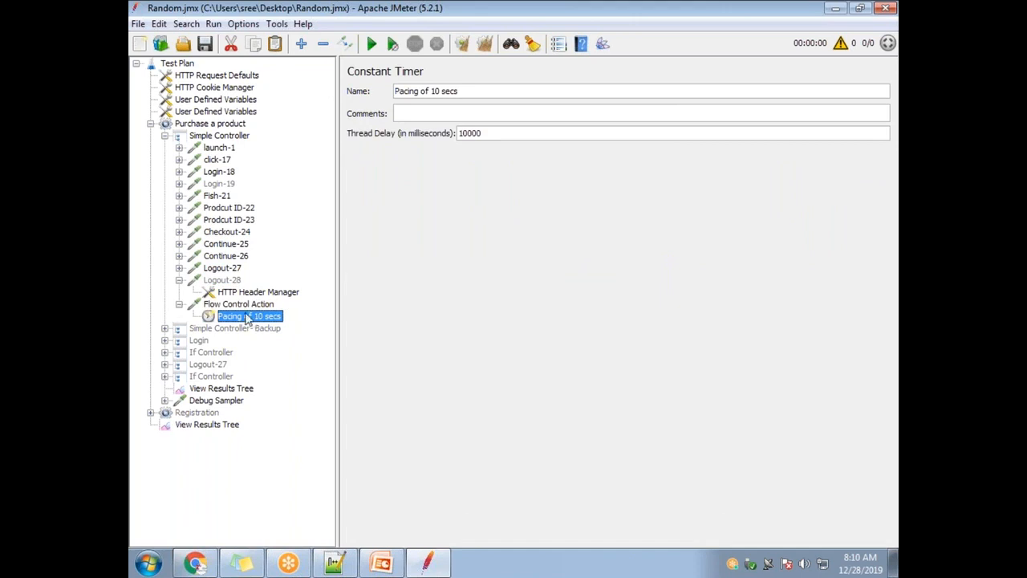
click(178, 279)
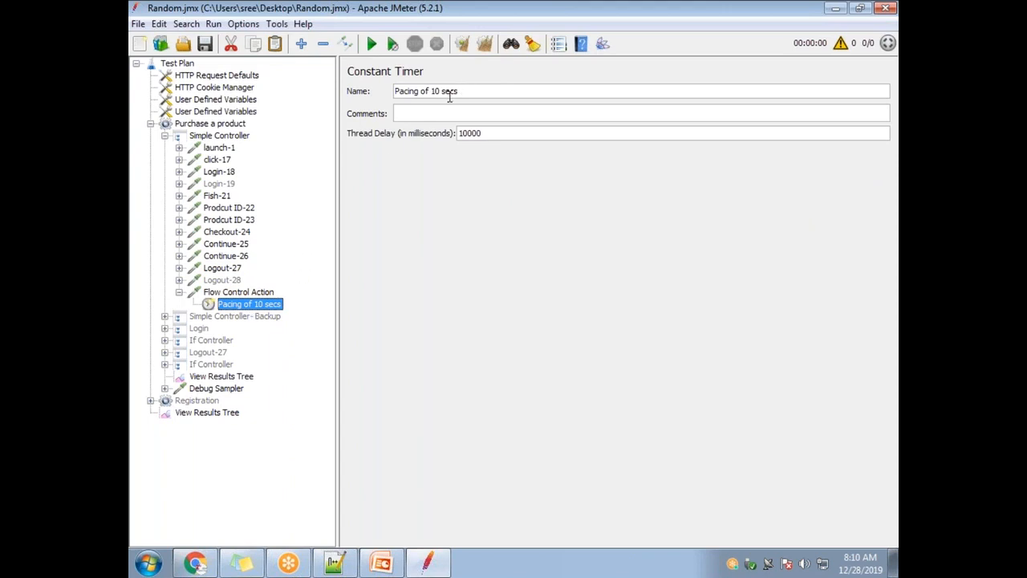
click(256, 294)
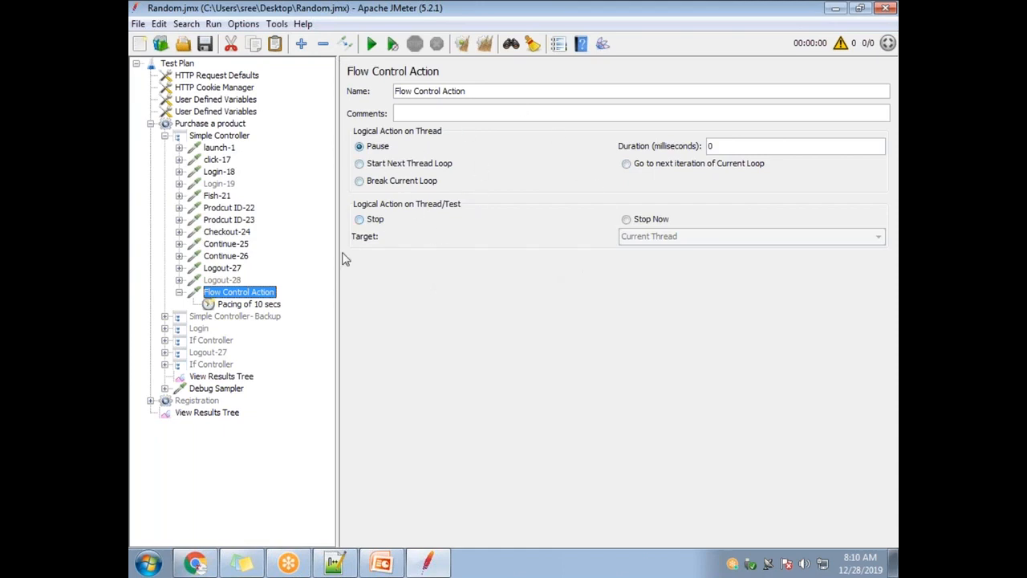
click(241, 306)
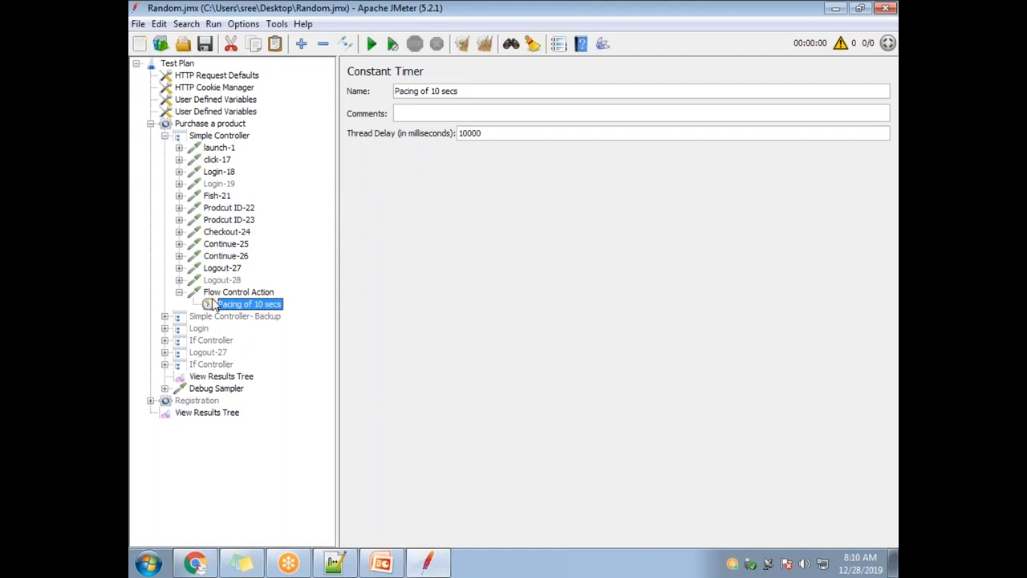
click(217, 293)
Add a jp@gc - Dummy Sampler to the end of the Simple Controller.
click(216, 137)
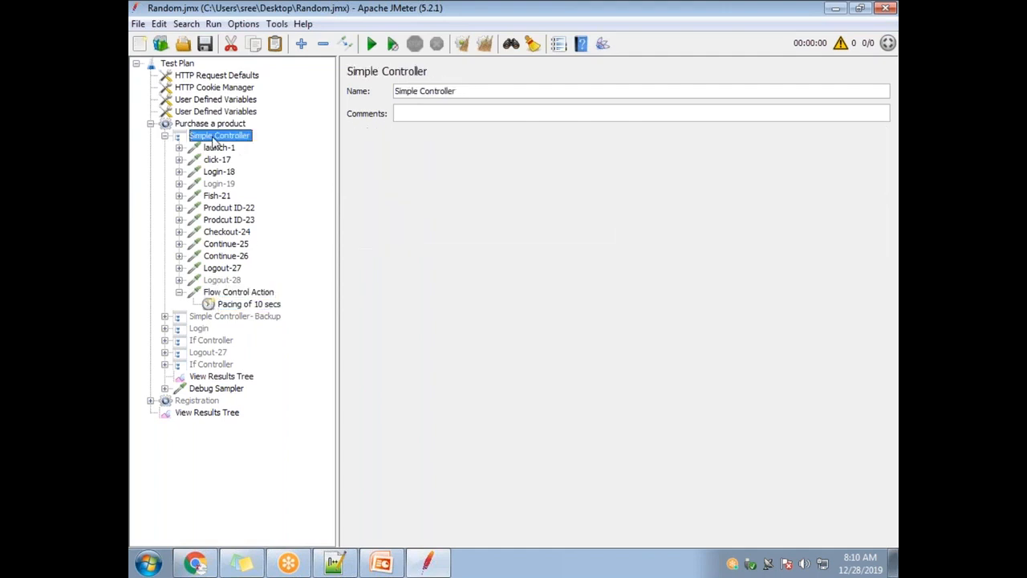
right_click(214, 138)
mouse_move(404, 149)
mouse_move(485, 154)
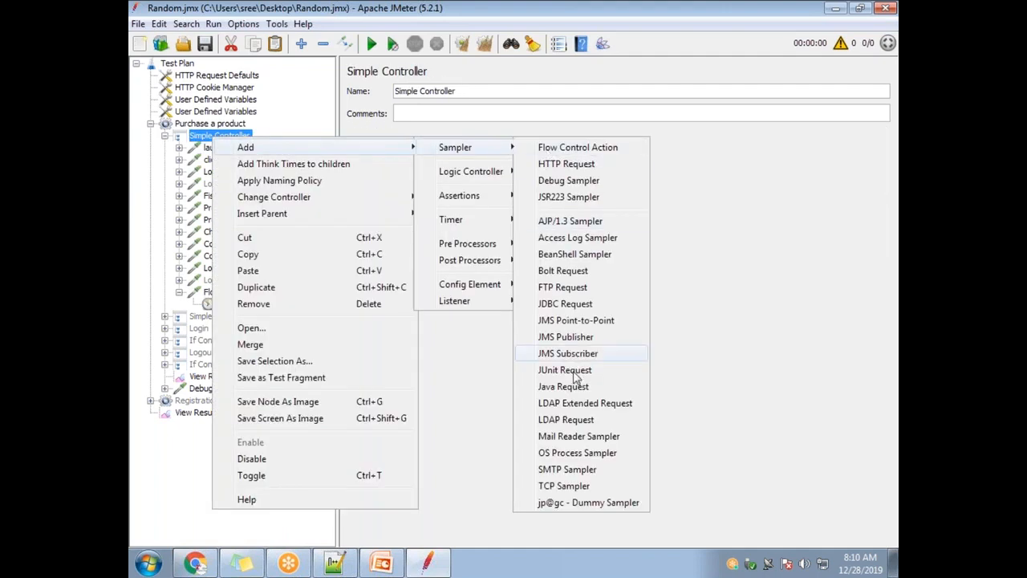
click(571, 502)
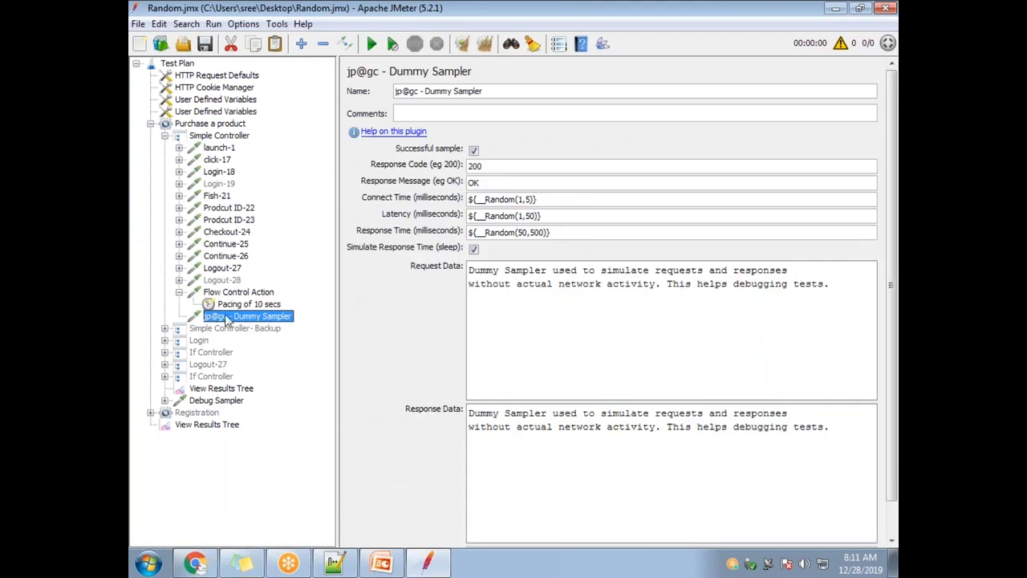
Move the "Pacing of 10 secs" timer into the Dummy Sampler and review both elements' settings.
drag(250, 307, 256, 321)
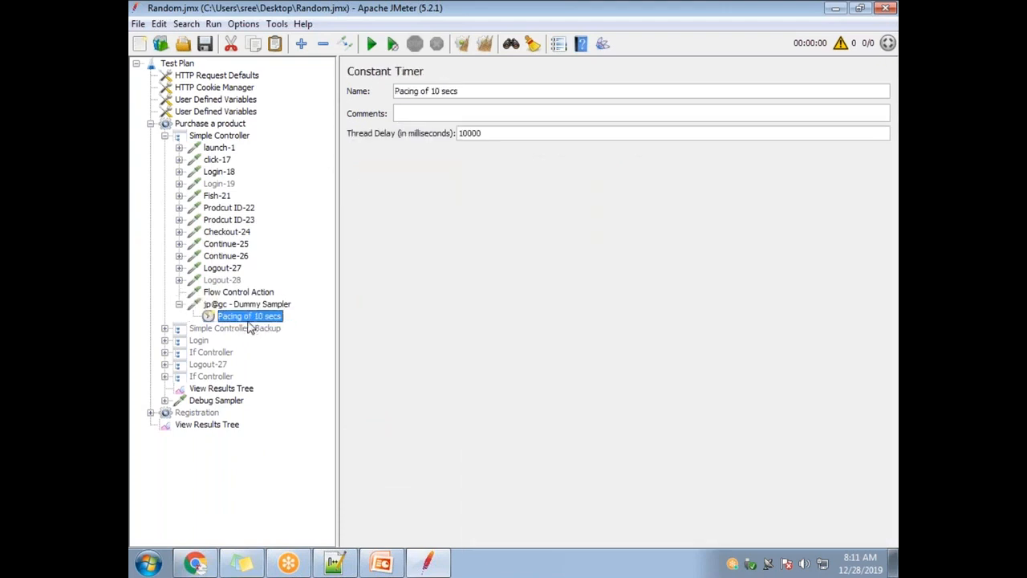
click(232, 307)
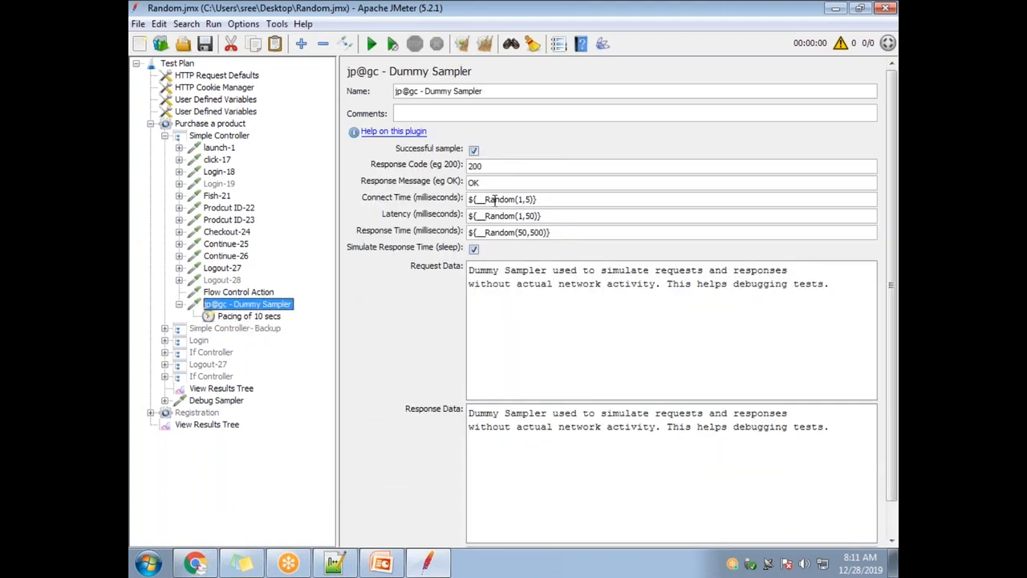
click(243, 318)
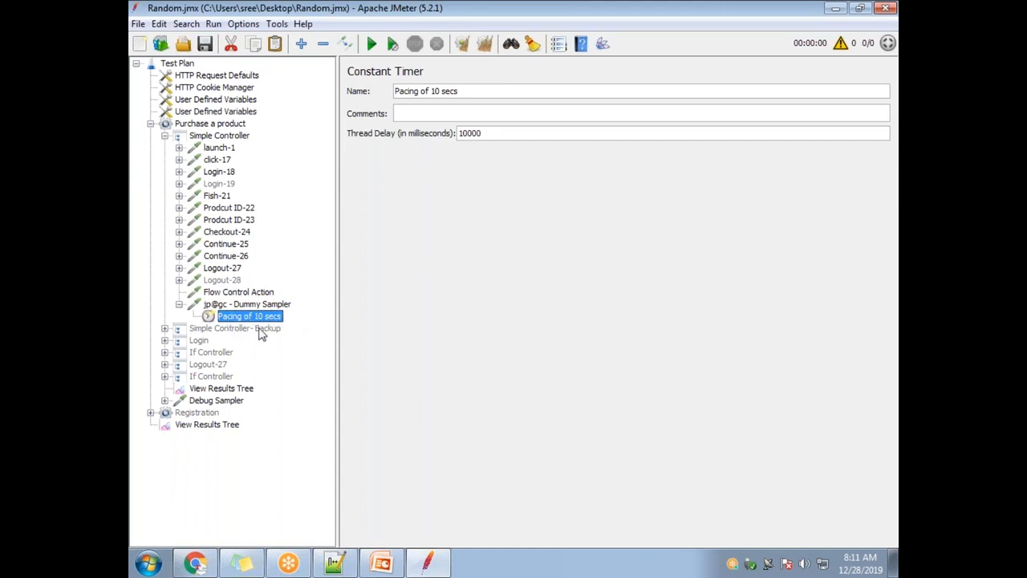
Move the "Pacing of 10 secs" timer back under the Flow Control Action and remove the Dummy Sampler.
drag(243, 319, 245, 293)
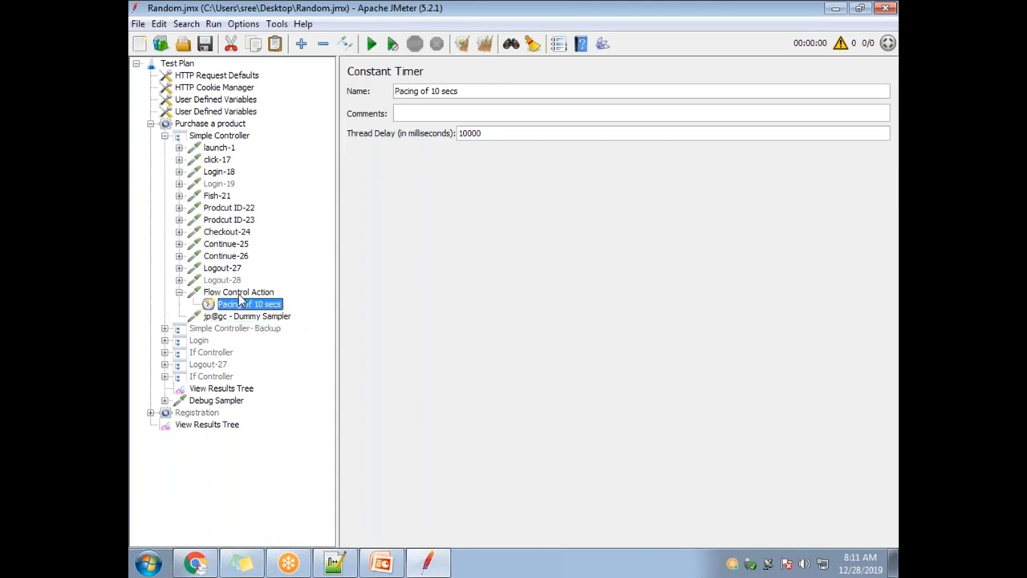
click(247, 316)
key(Delete)
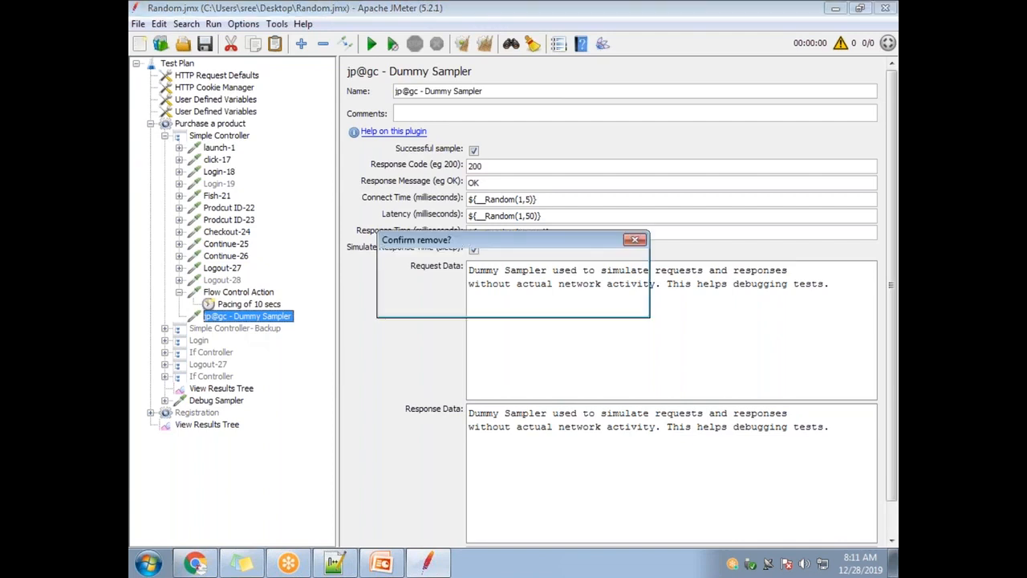
key(Return)
Check the settings of the pacing timer and its parent Flow Control Action, and save the test plan.
click(247, 304)
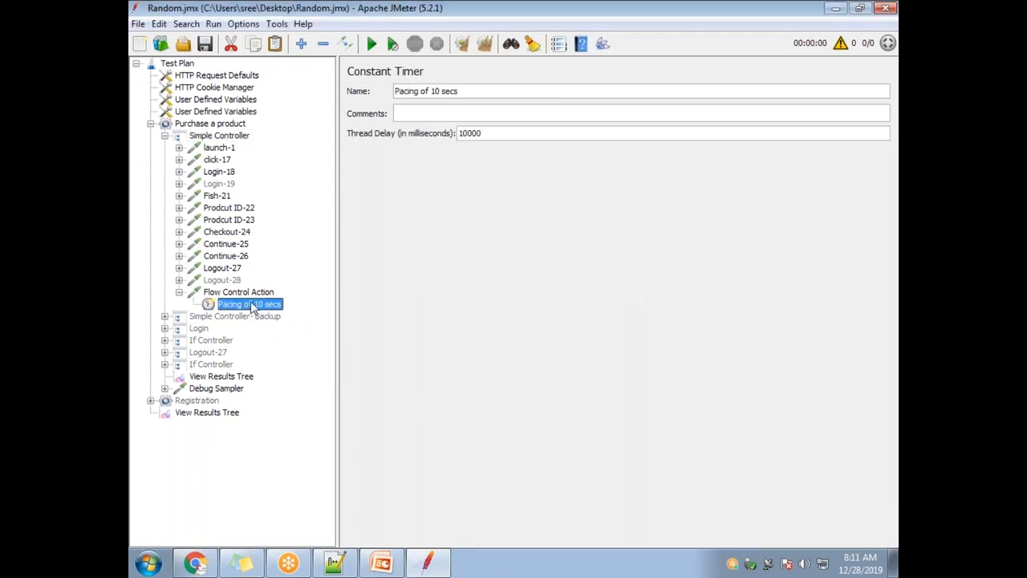
click(251, 293)
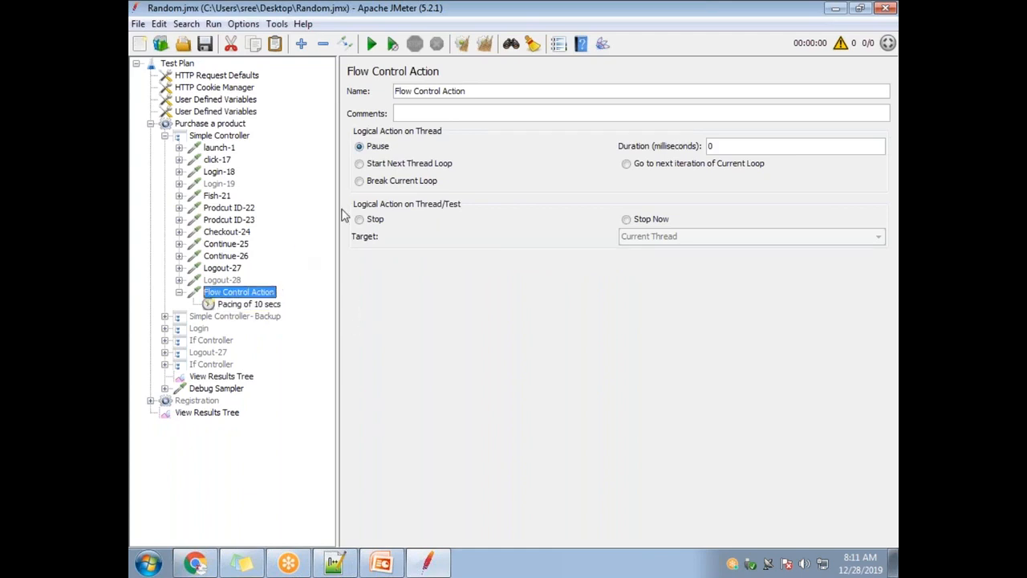
click(275, 309)
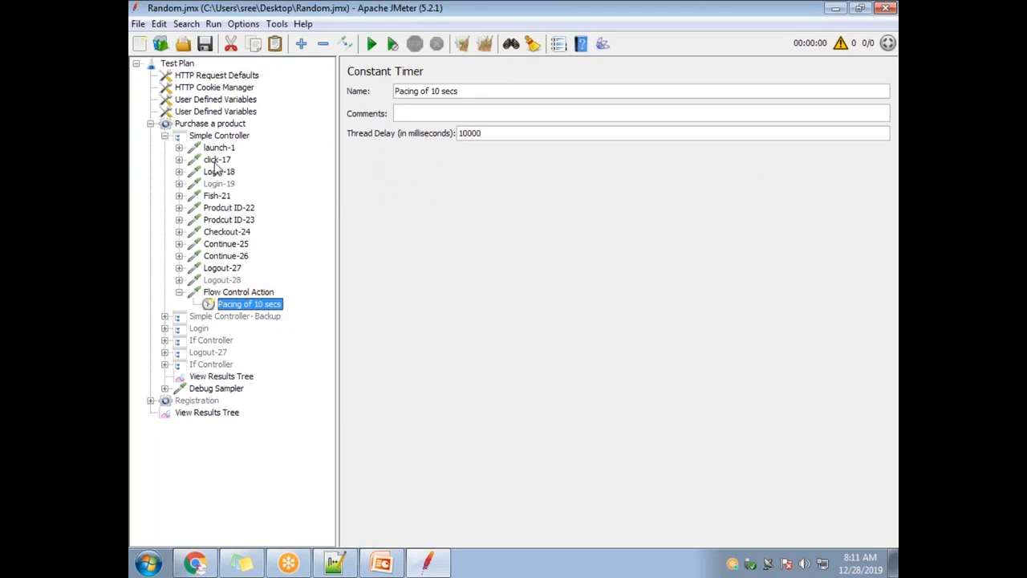
click(230, 297)
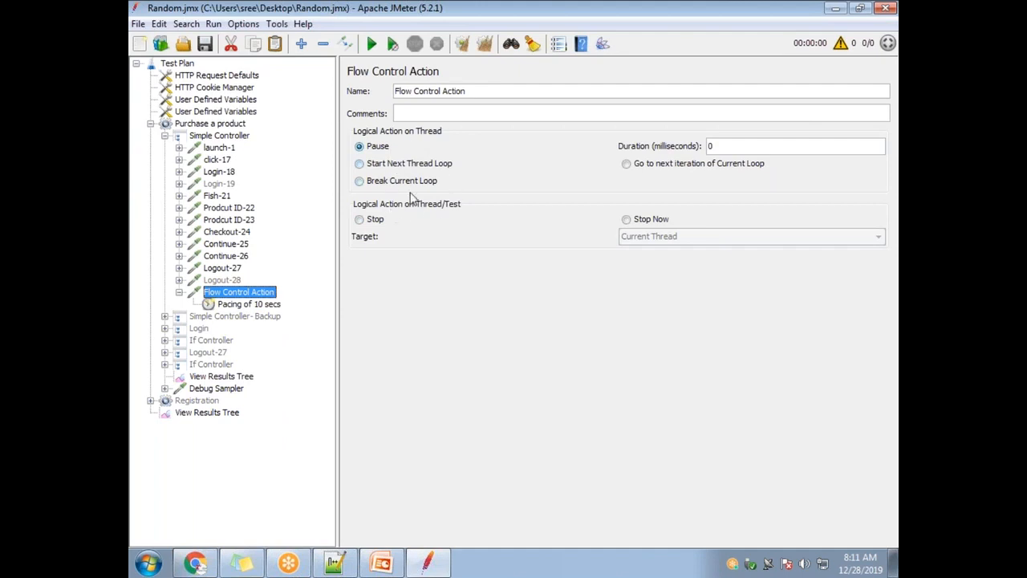
click(250, 305)
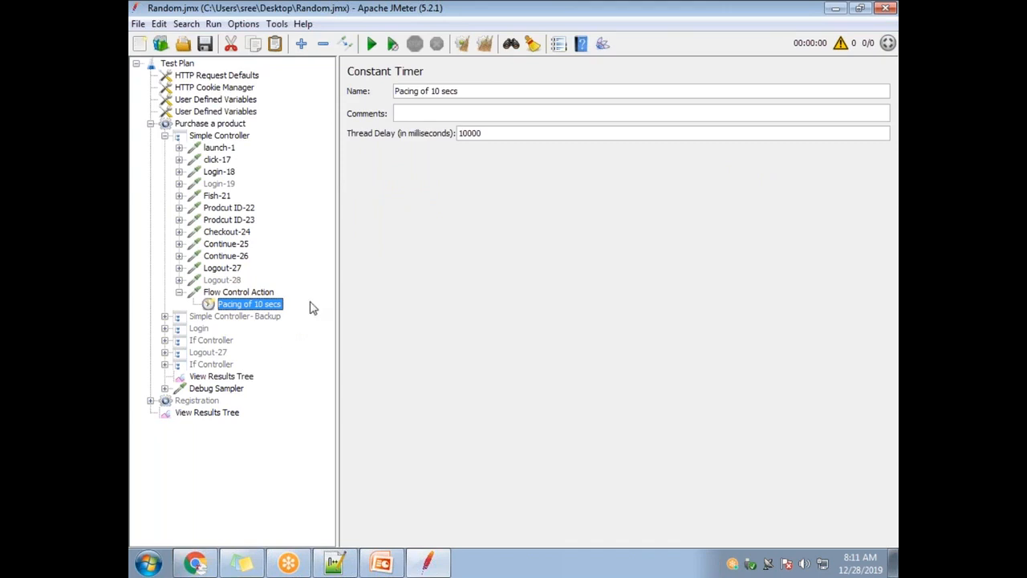
click(209, 46)
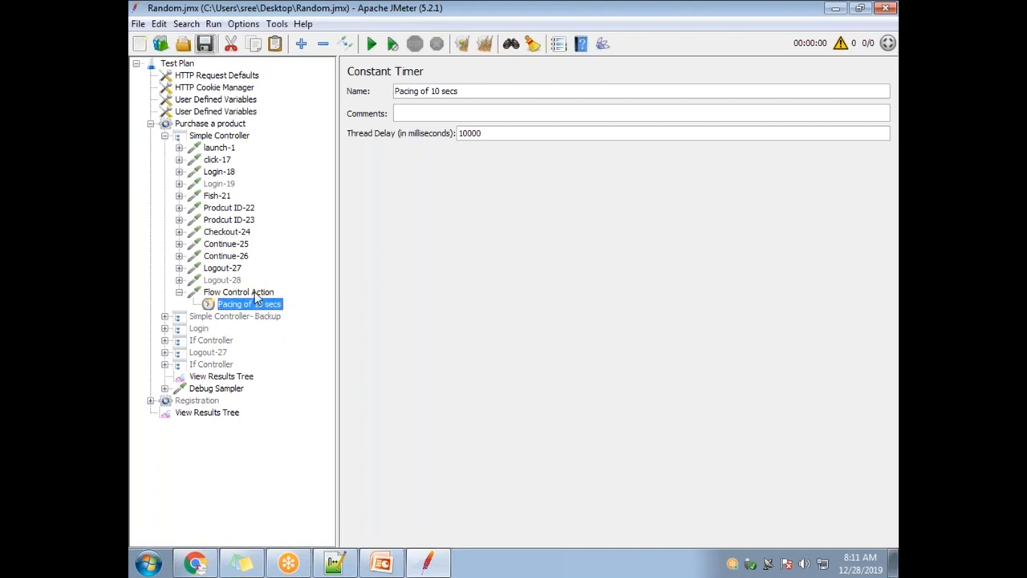
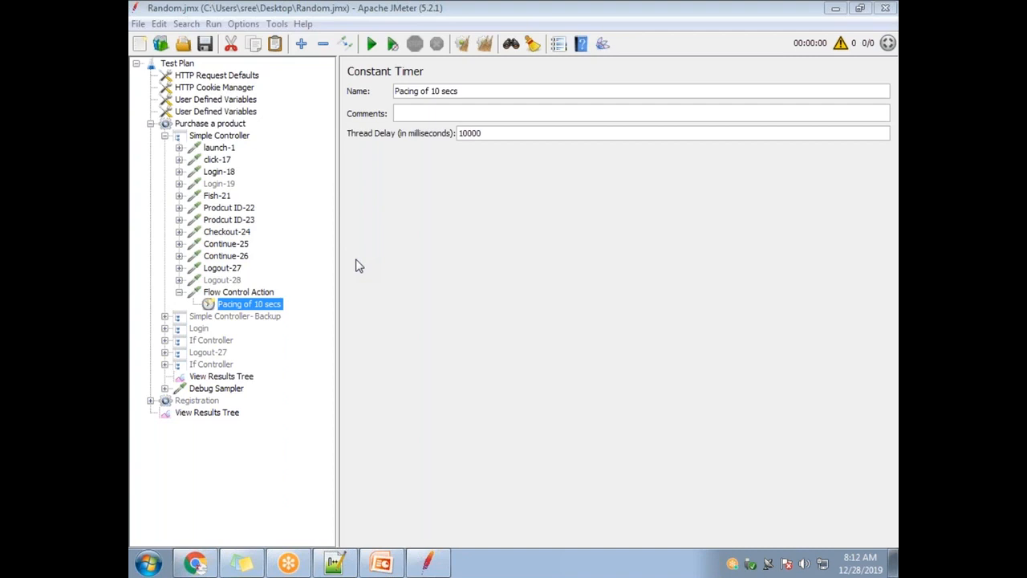
Start a new test plan and create it from the "Recording with Think Time" template.
key(Up)
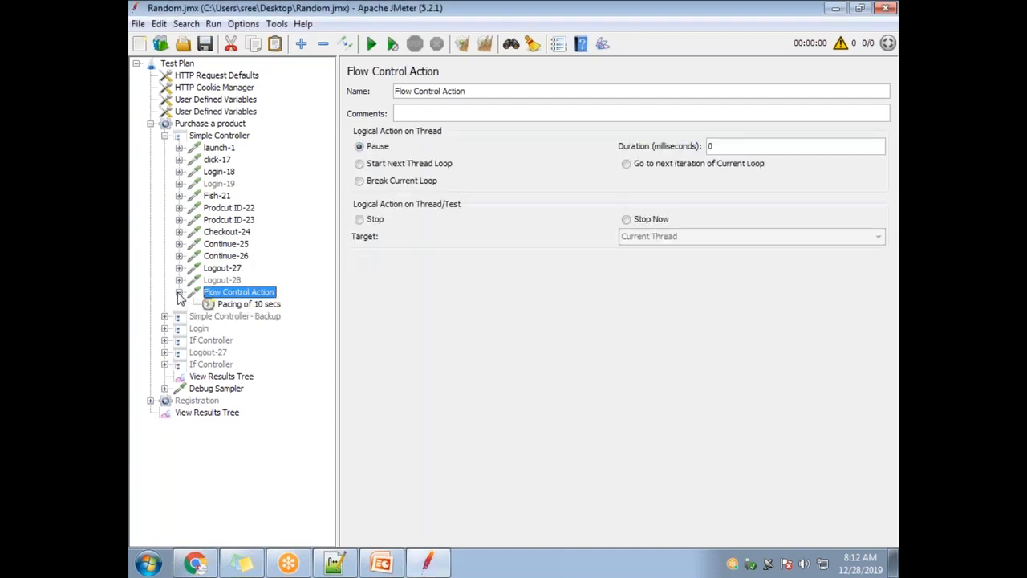
click(139, 43)
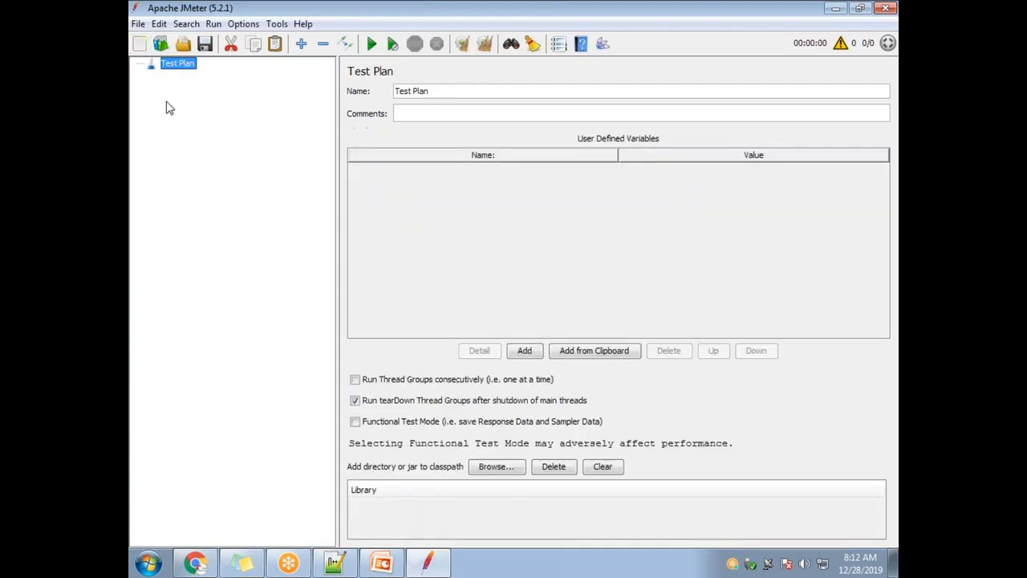
click(165, 44)
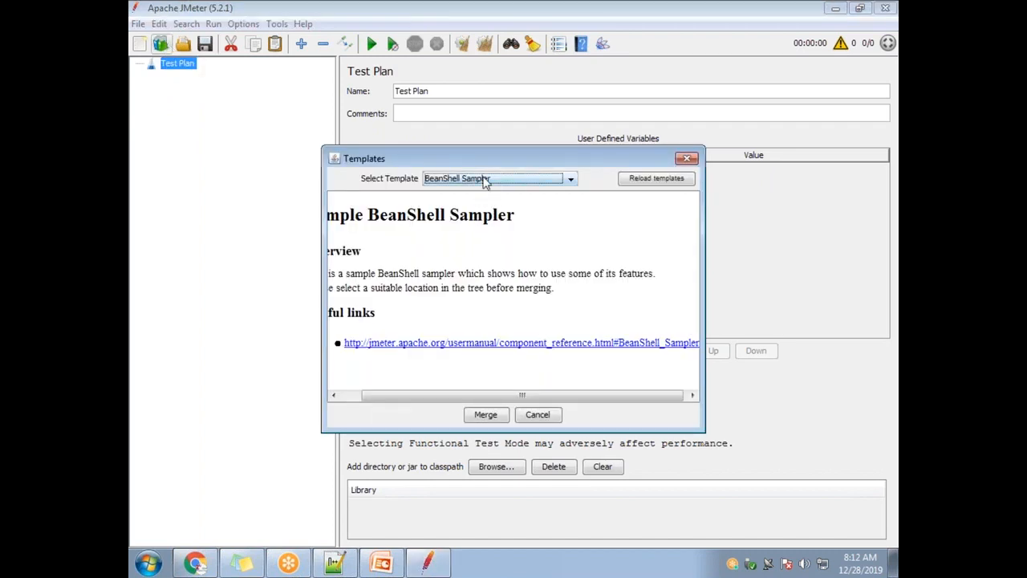
click(485, 180)
click(571, 276)
click(572, 277)
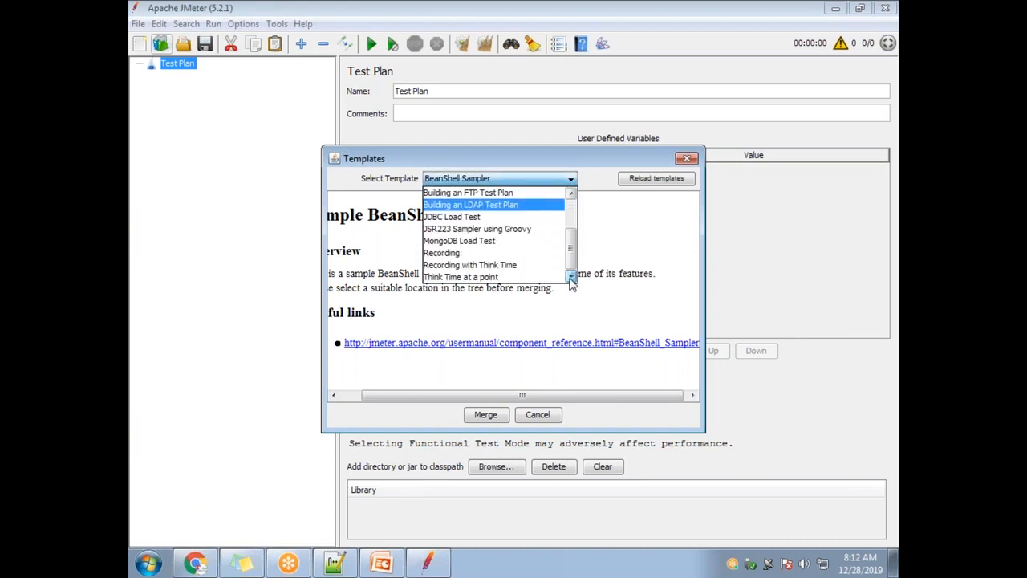
click(457, 269)
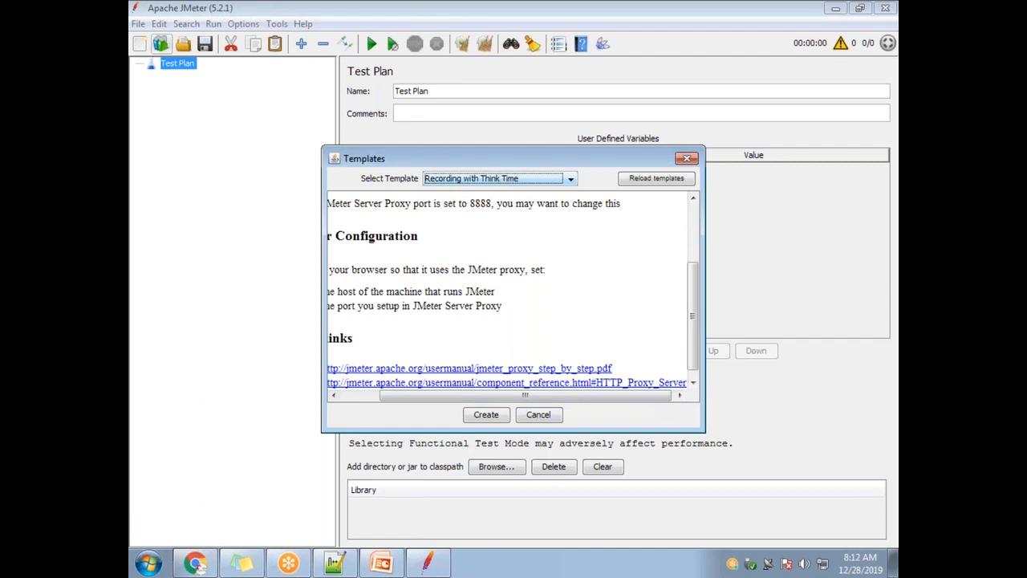
click(486, 414)
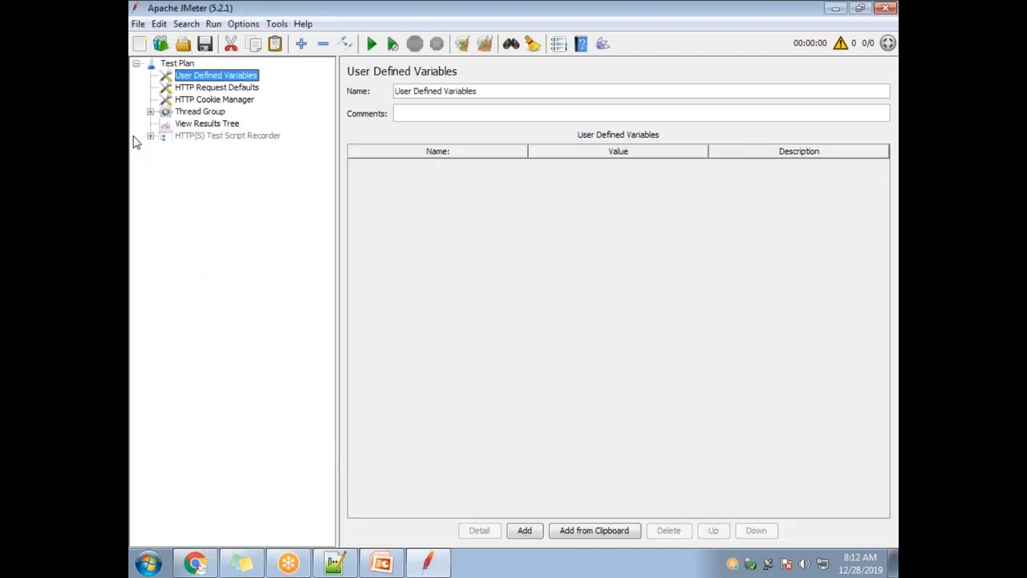
Review the elements under the Thread Group and the HTTP(S) Test Script Recorder, and enable the recorder.
click(151, 112)
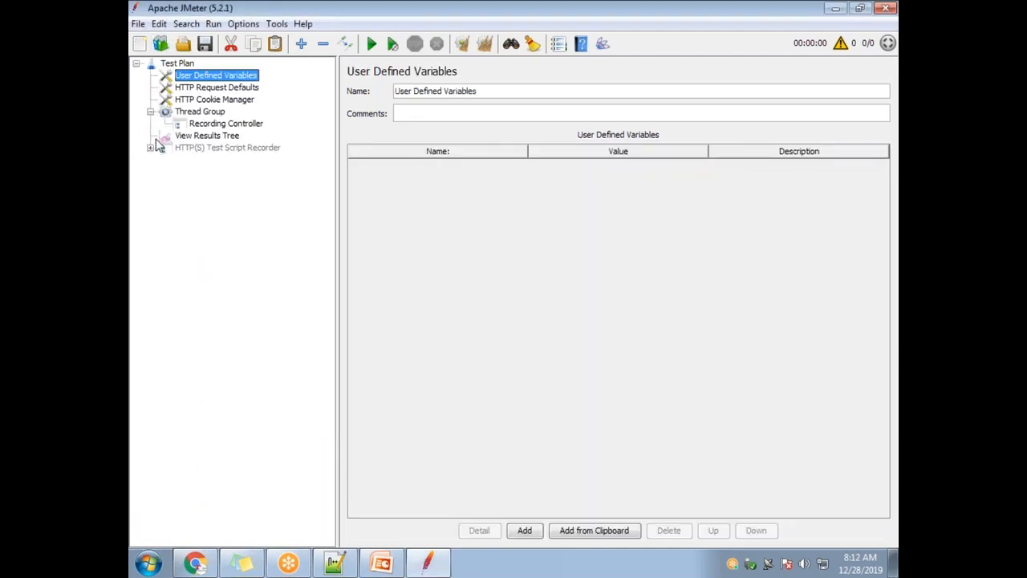
click(150, 148)
click(222, 172)
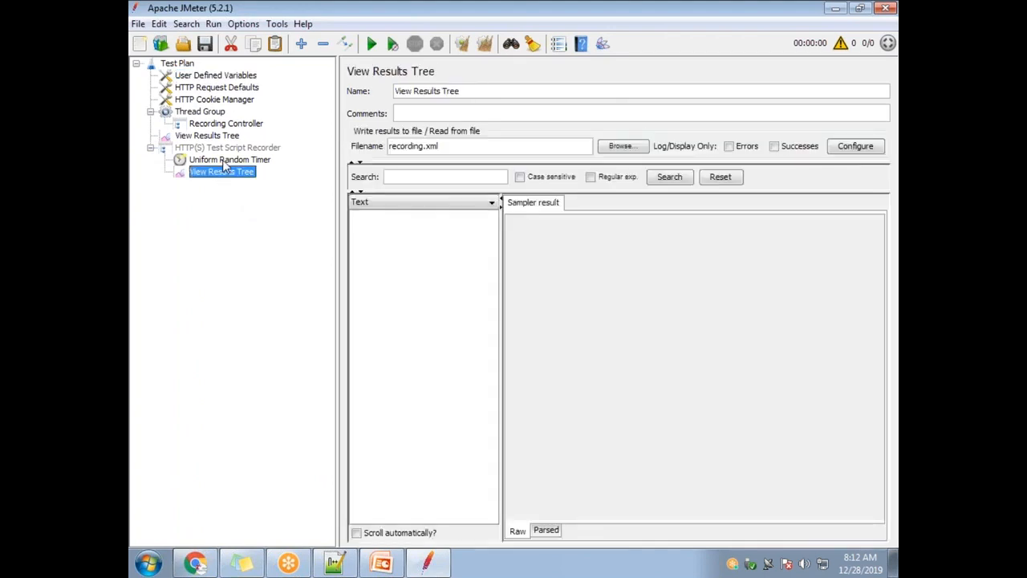
click(222, 160)
click(209, 125)
click(208, 138)
click(218, 149)
click(216, 126)
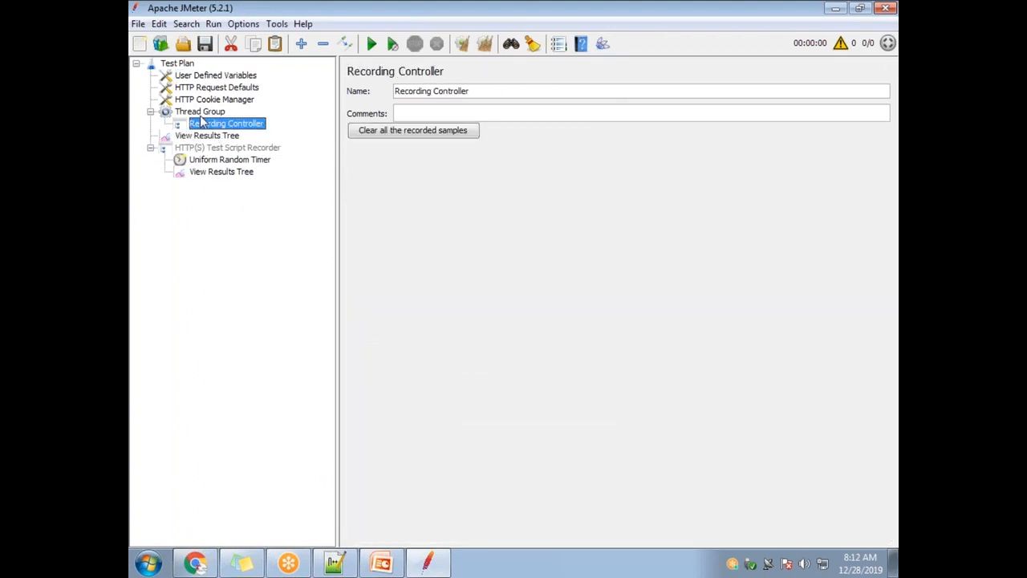
right_click(230, 149)
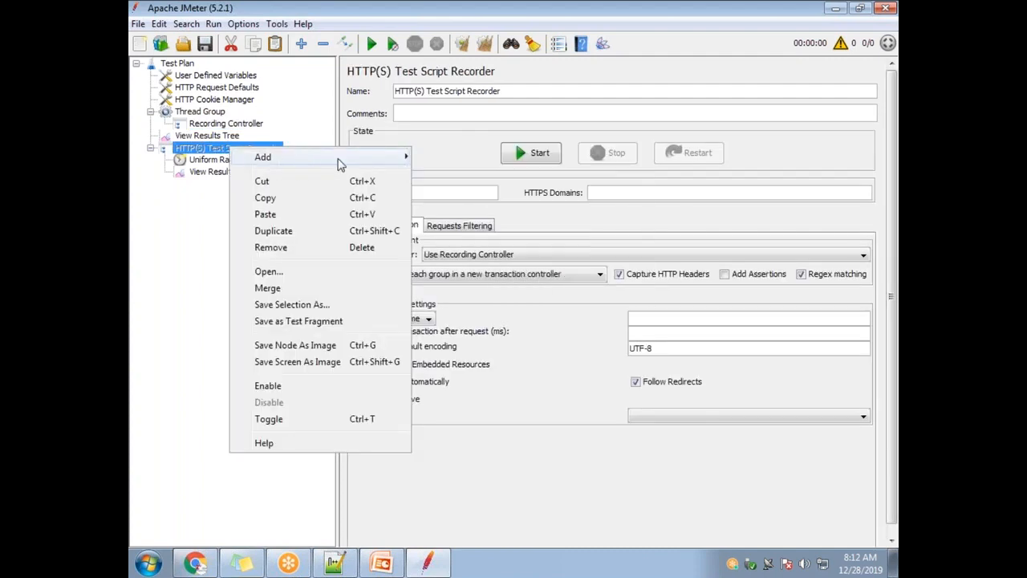
click(273, 386)
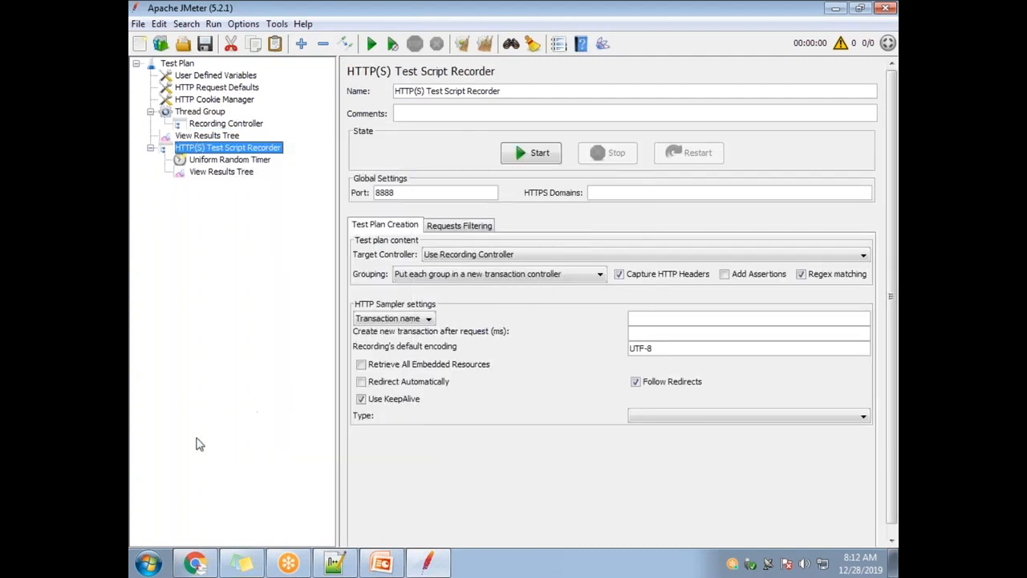
Switch to Chrome and replace the WhatsApp tab with a new blank tab.
click(205, 562)
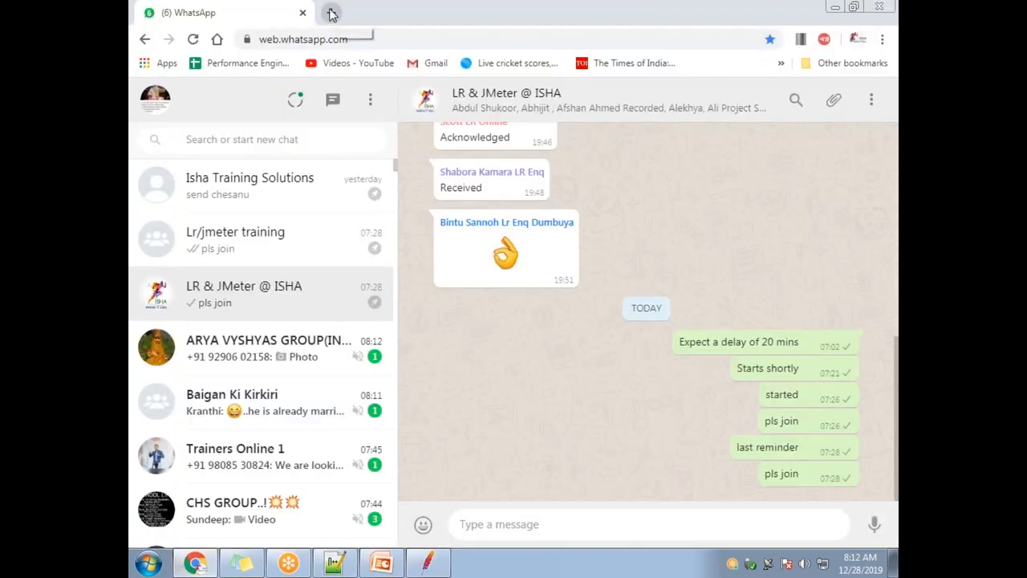
click(328, 12)
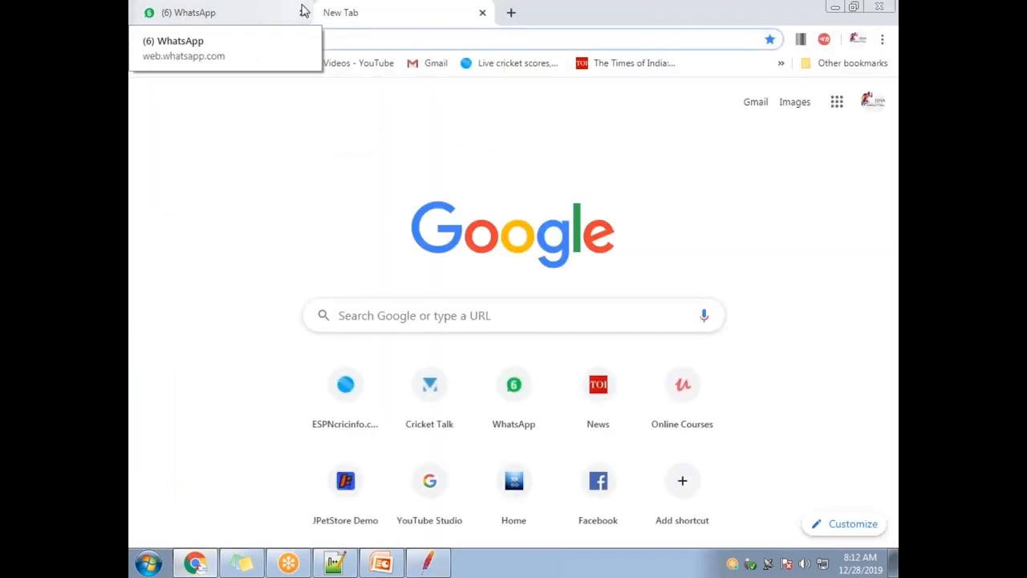
click(302, 12)
click(303, 12)
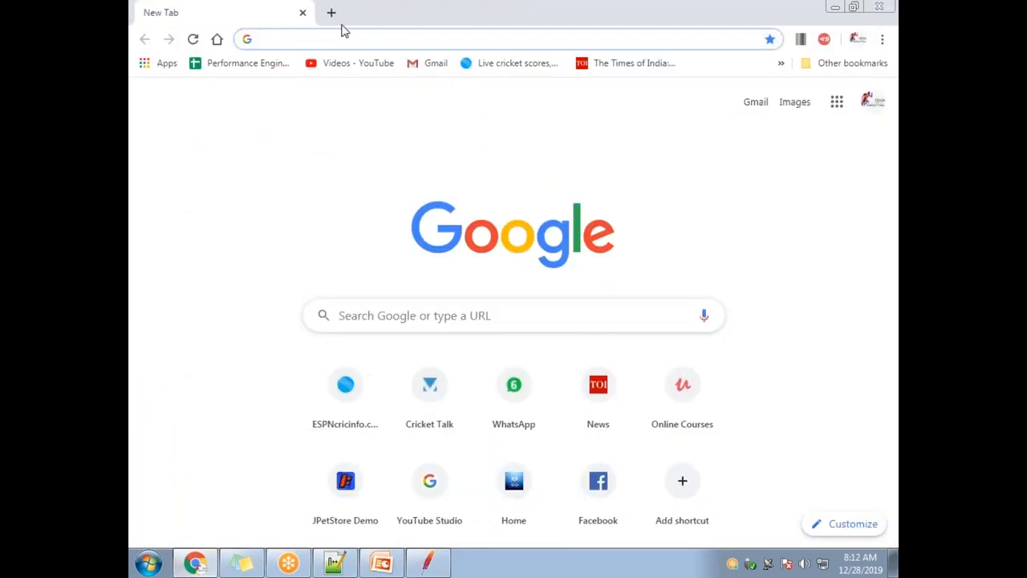
Open the Chrome settings, search them for "prox" and open the computer's proxy settings.
click(860, 8)
click(750, 132)
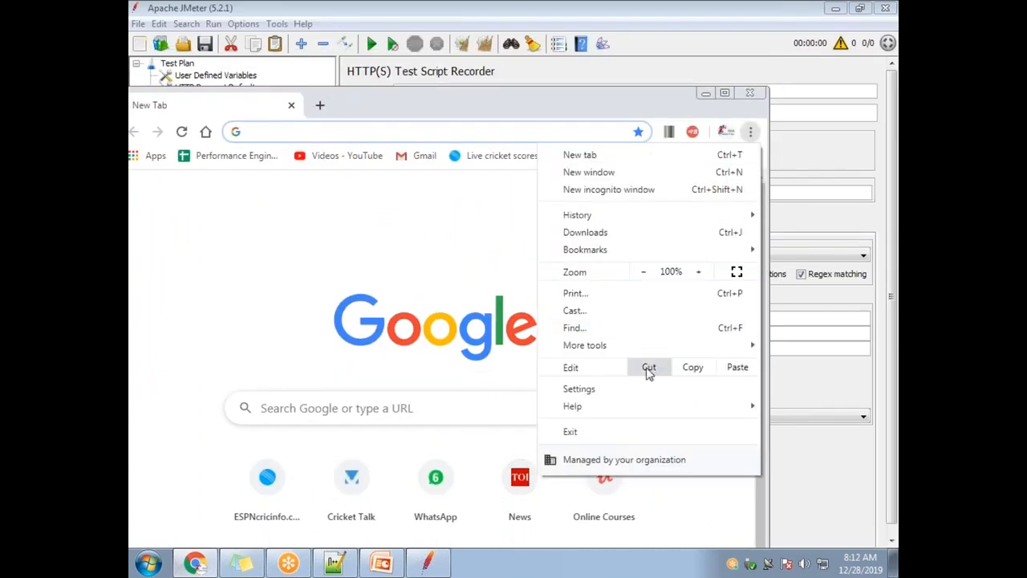
click(610, 389)
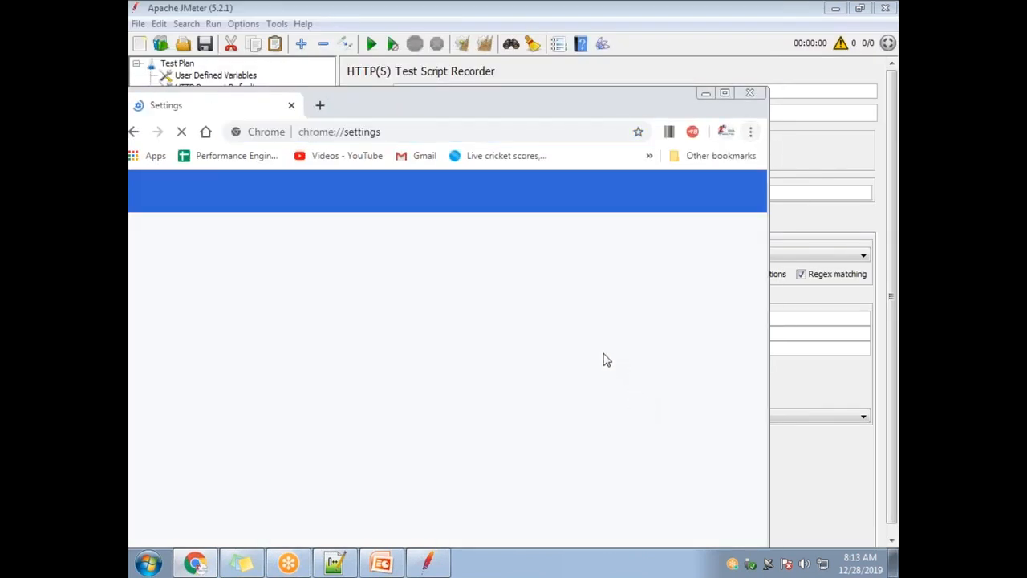
double_click(430, 116)
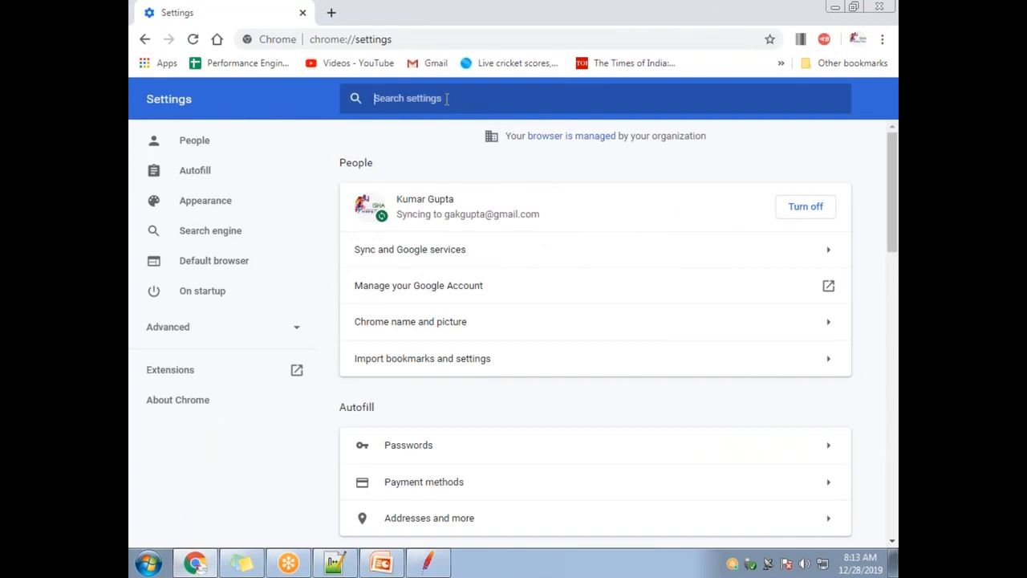
text(prox)
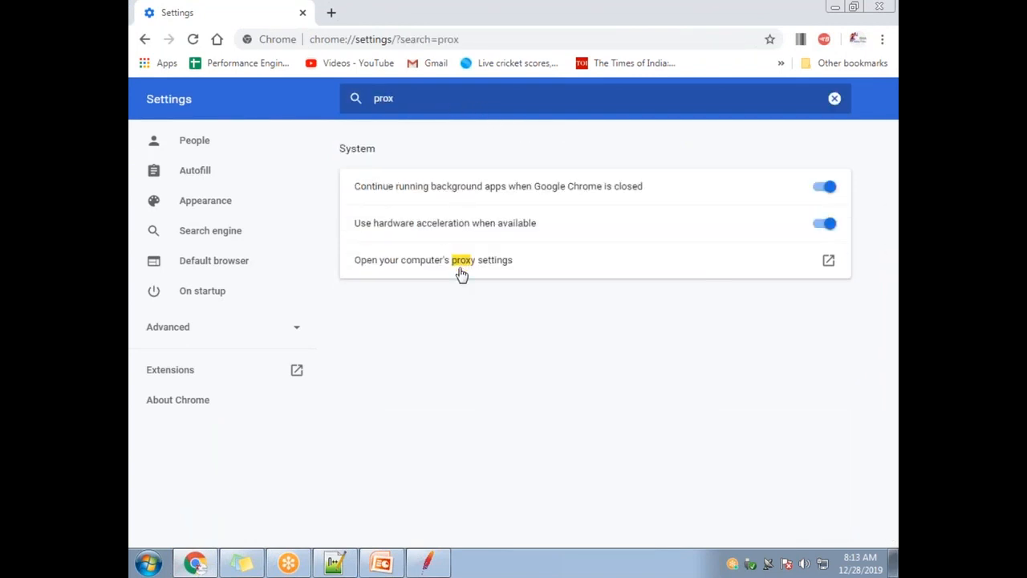
click(462, 274)
Enable the use of a proxy server for the LAN and confirm the LAN and Internet properties.
click(430, 372)
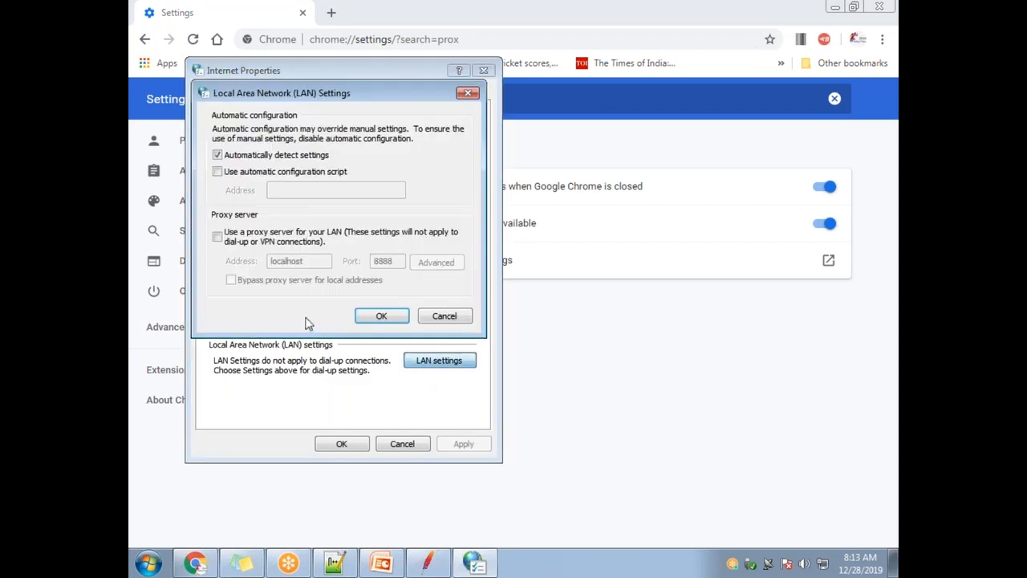
click(220, 239)
click(358, 317)
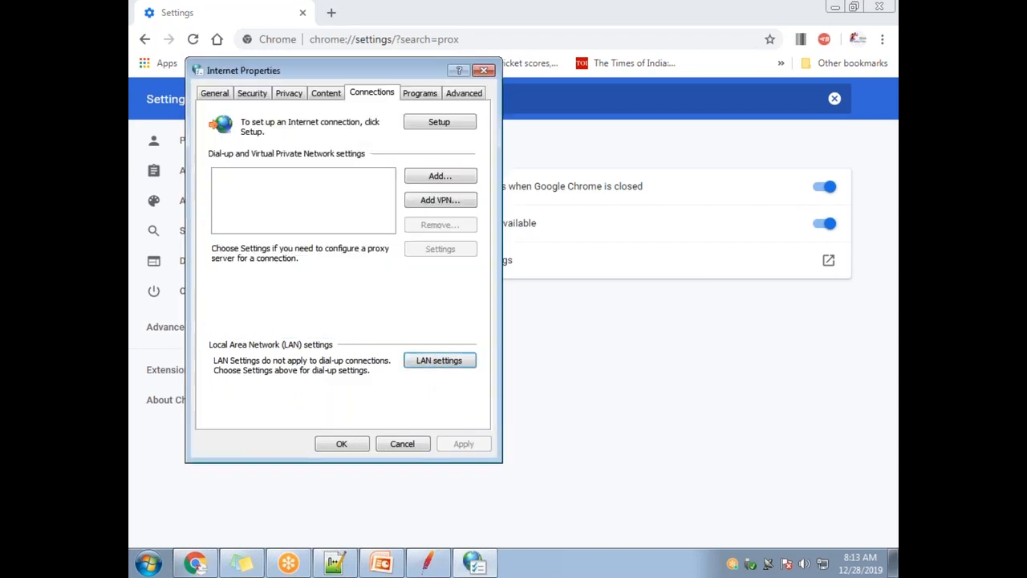
click(341, 444)
Switch to JMeter, check the recorder's port and start the HTTP(S) Test Script Recorder.
click(429, 561)
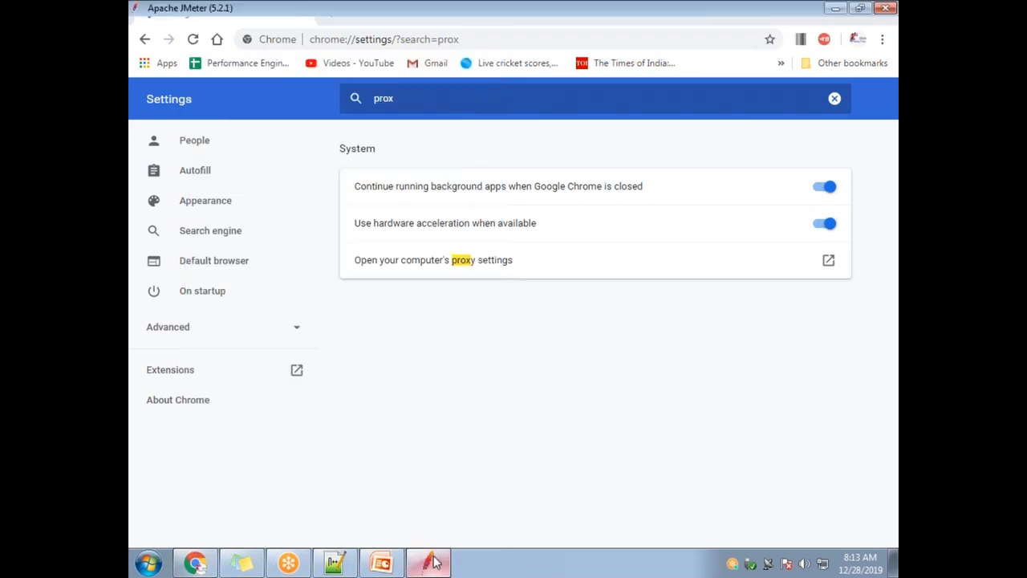
double_click(401, 193)
click(534, 154)
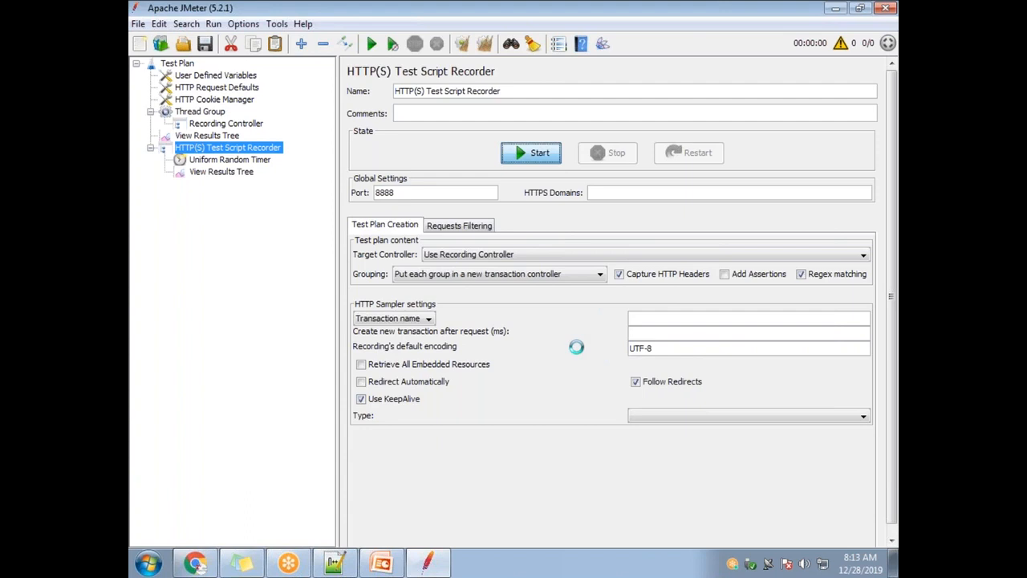
click(607, 383)
Switch to Chrome, name the transaction "launch" and load demo.kieker-monitoring.net/jpetstore/actions/Catalog.action in a new tab.
click(195, 563)
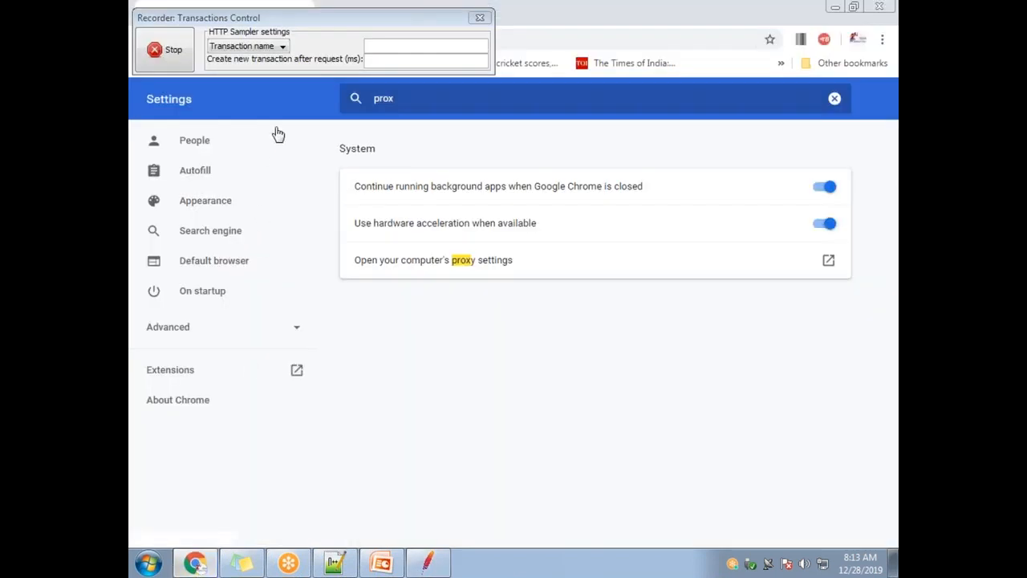
drag(313, 16, 440, 174)
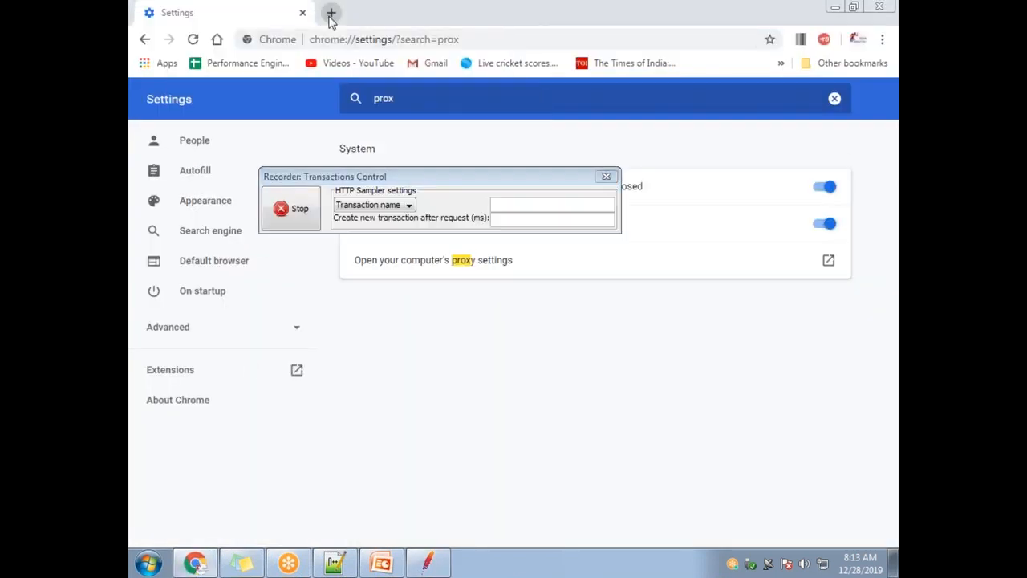
click(331, 14)
click(519, 207)
text(launch)
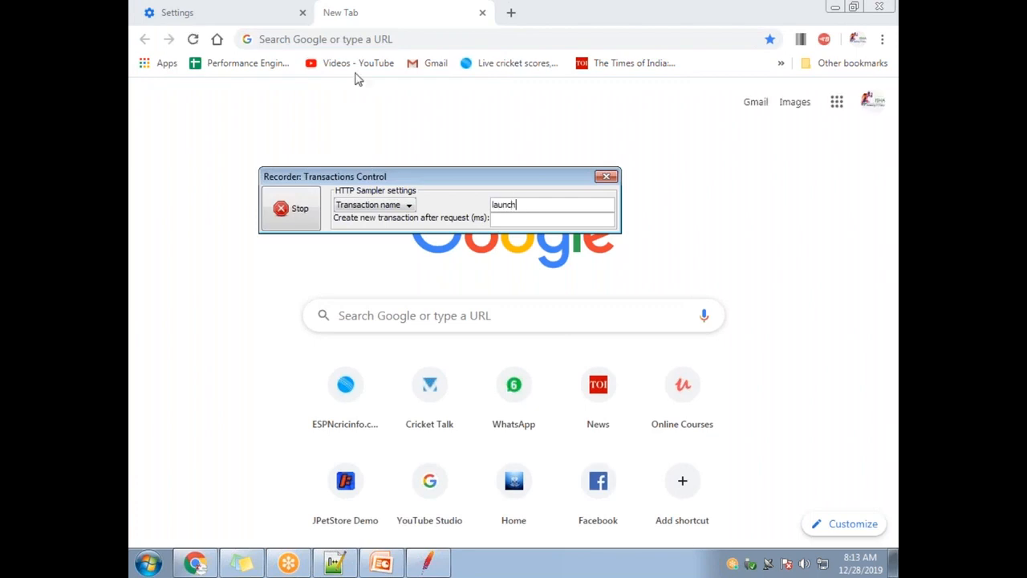
click(326, 39)
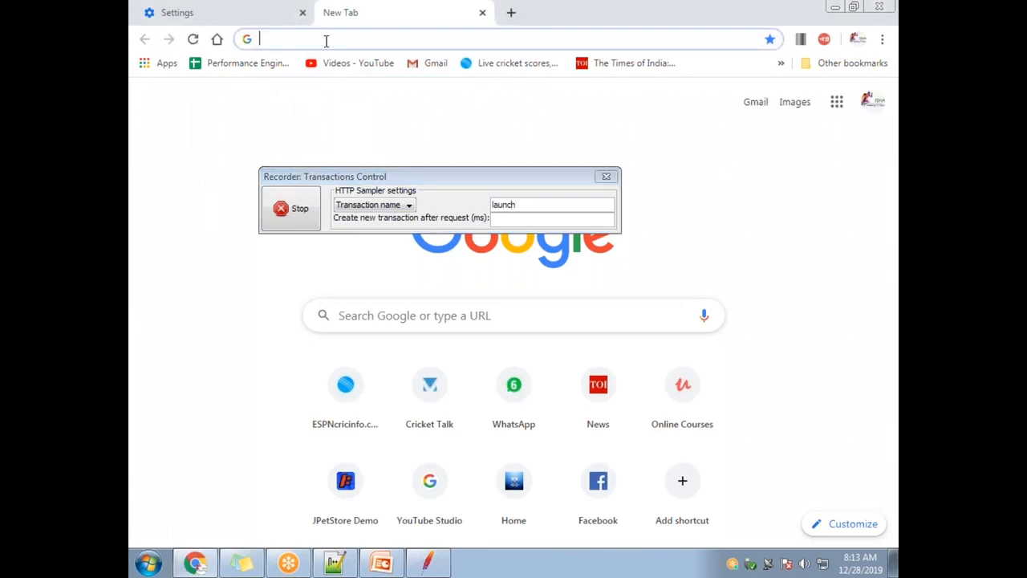
text(dem)
key(Return)
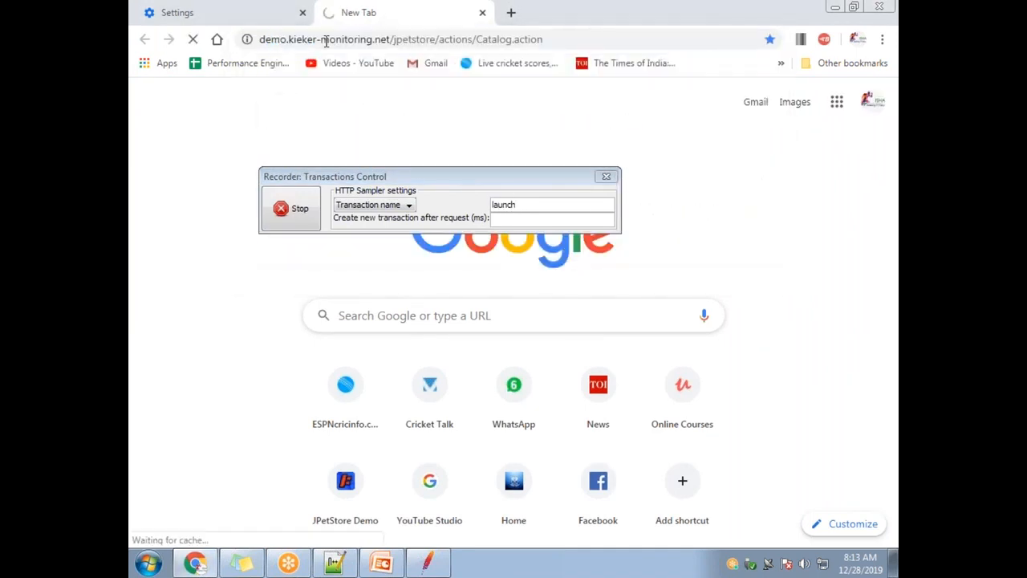
Rename the transaction as "click" and open the store's Sign In page.
drag(527, 204, 466, 206)
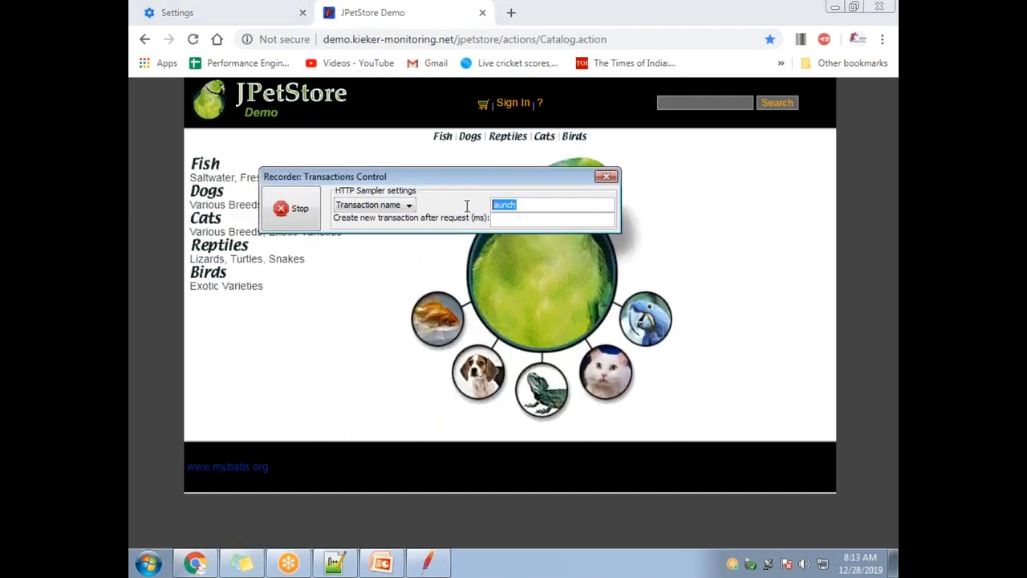
text(d)
click(511, 104)
Rename the transaction as "login", move the recorder window off the form and log in with the prefilled credentials.
drag(513, 205, 462, 203)
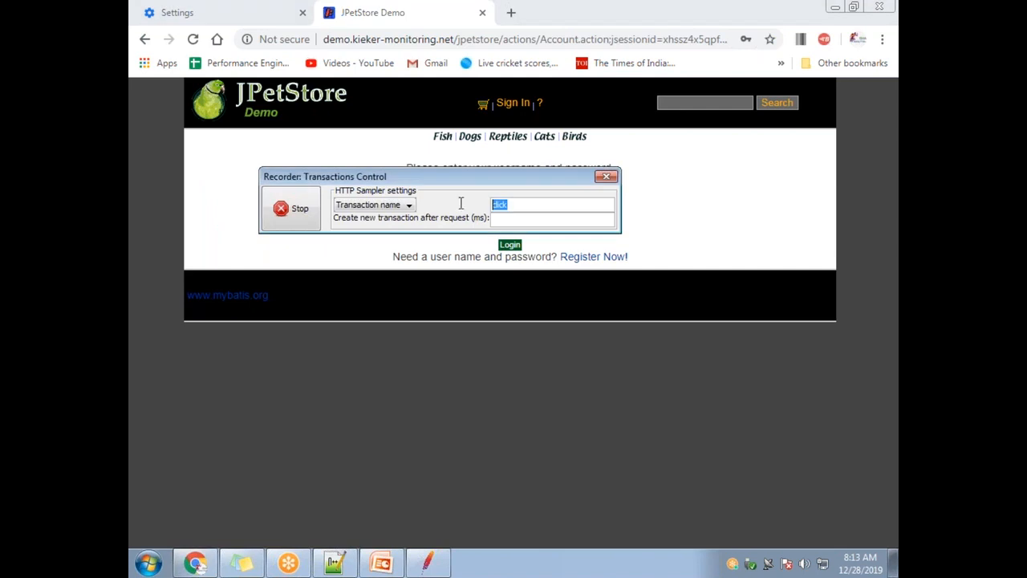
drag(461, 178, 447, 305)
click(512, 245)
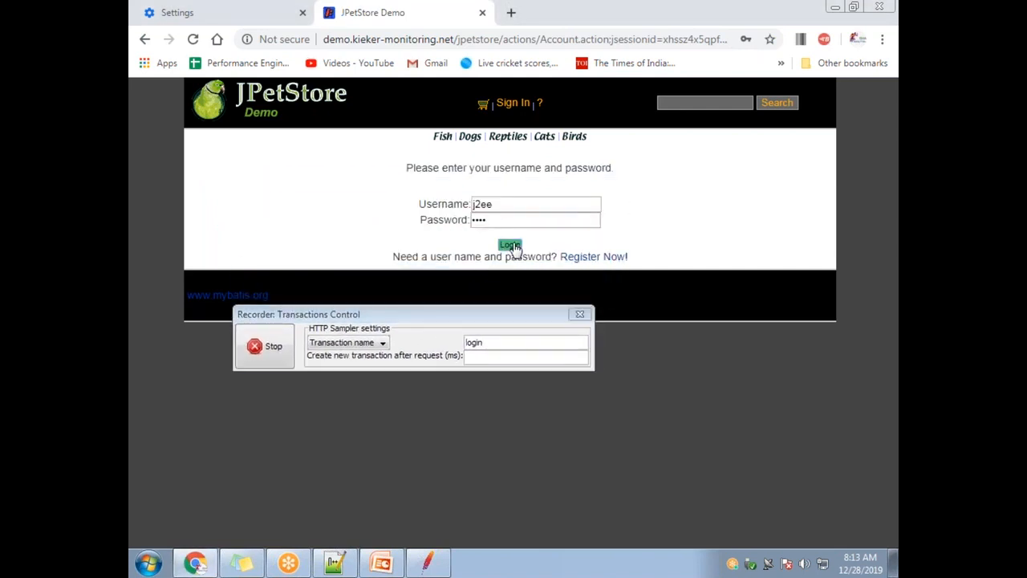
Rename the transaction as "logout", sign out of the store and stop the recording.
drag(503, 345, 420, 346)
key(BackSpace)
click(484, 104)
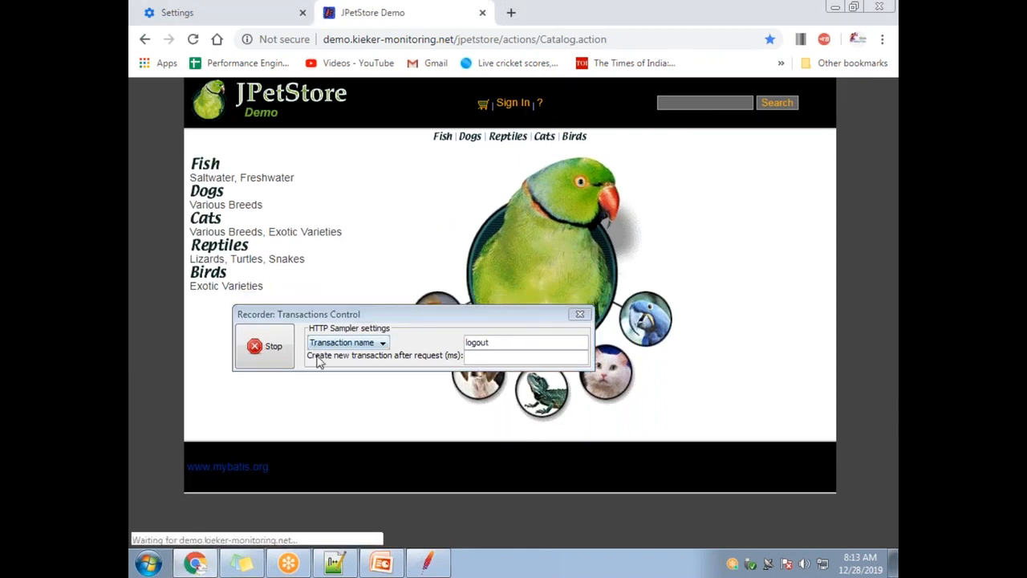
click(259, 362)
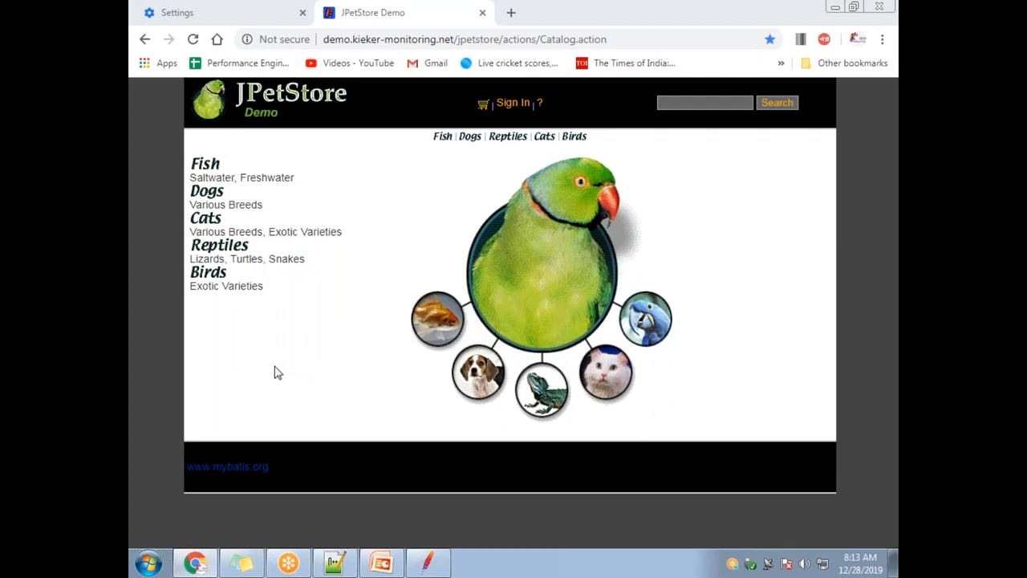
Switch to JMeter and expand the recorded transactions under the Recording Controller to examine their requests.
click(416, 566)
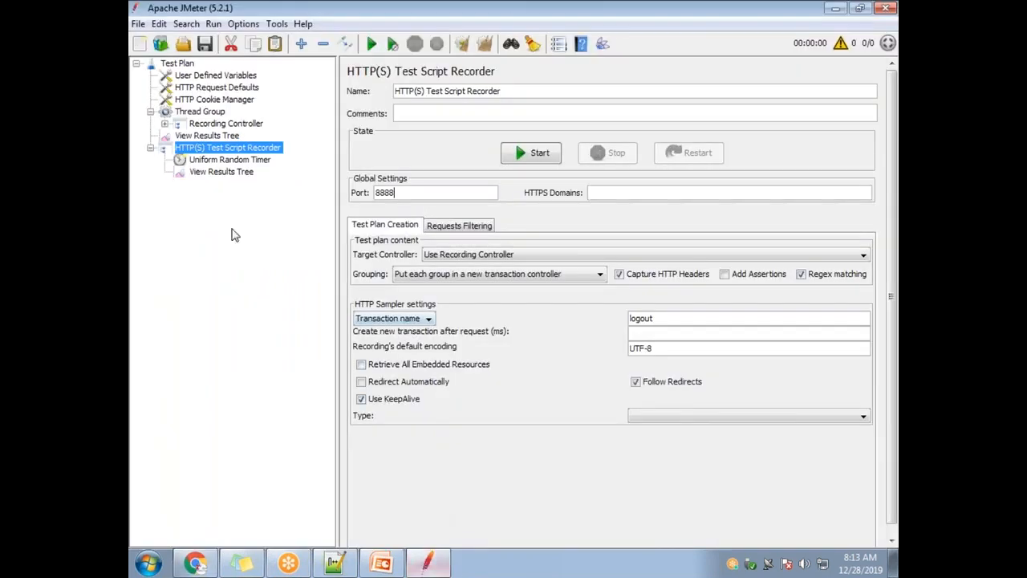
click(165, 124)
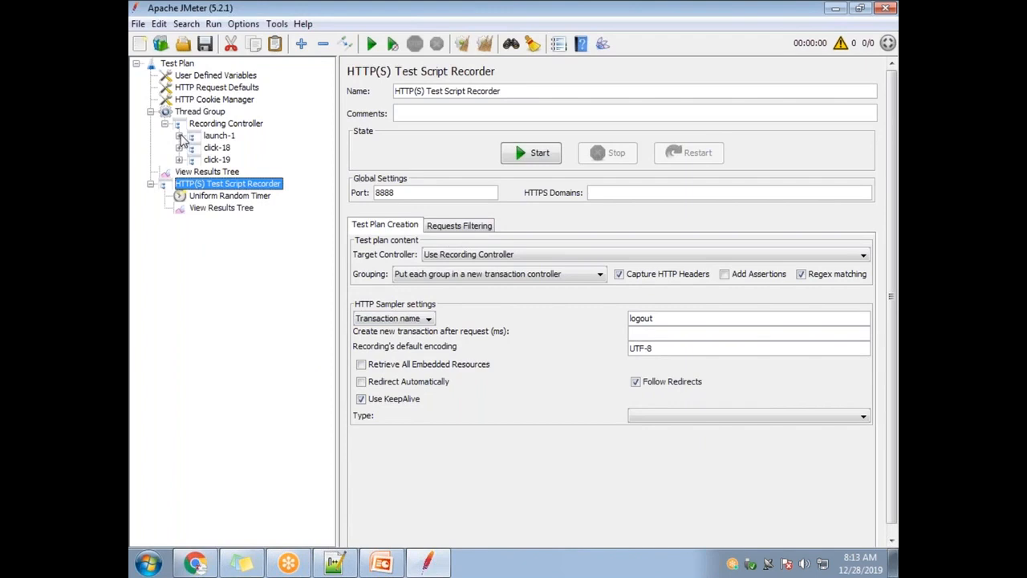
click(179, 136)
click(179, 159)
click(179, 184)
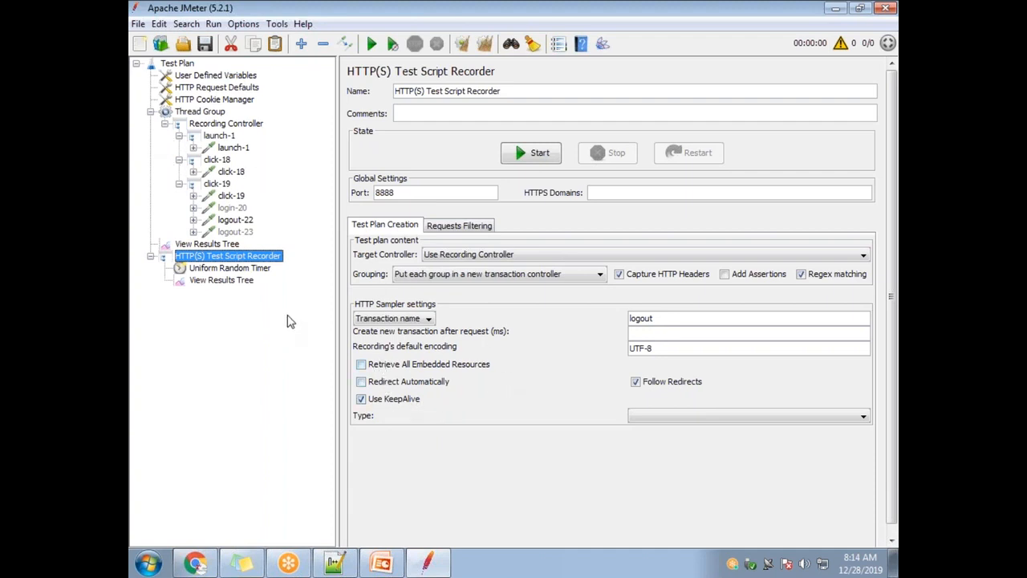
Clear all recorded samples from the Recording Controller and set the script recorder's grouping to "Do not group samplers".
click(221, 124)
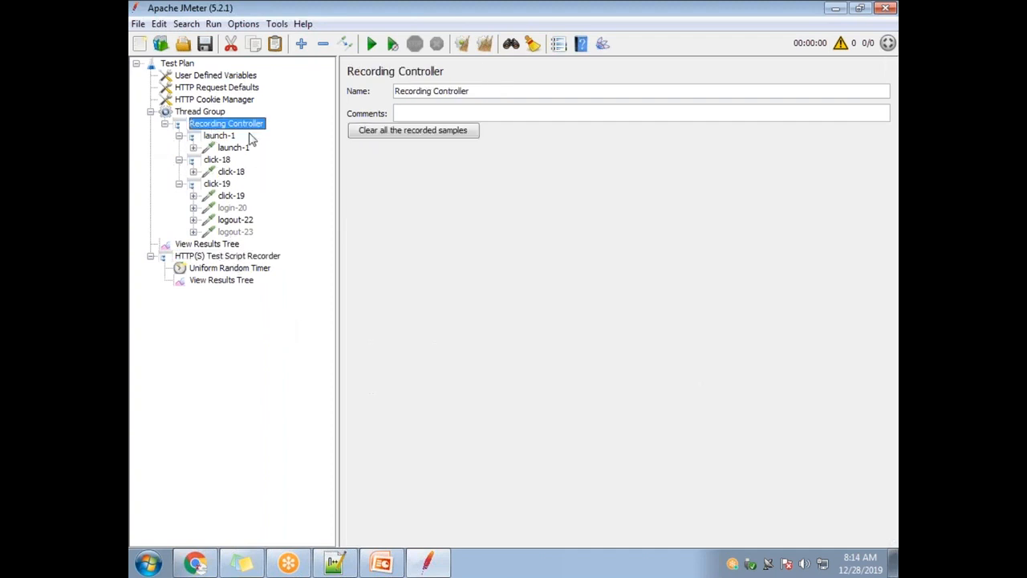
click(410, 134)
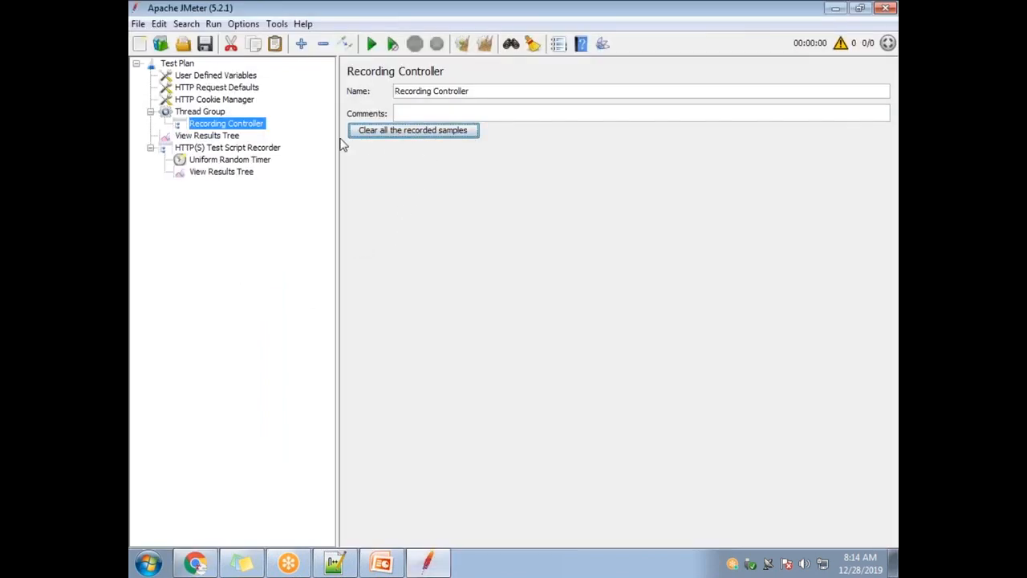
click(202, 148)
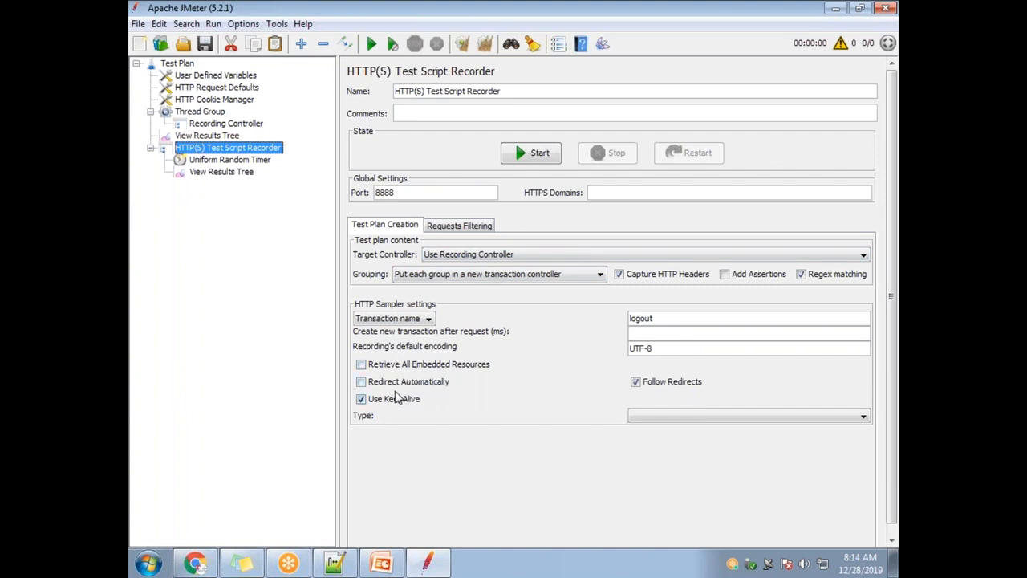
click(425, 277)
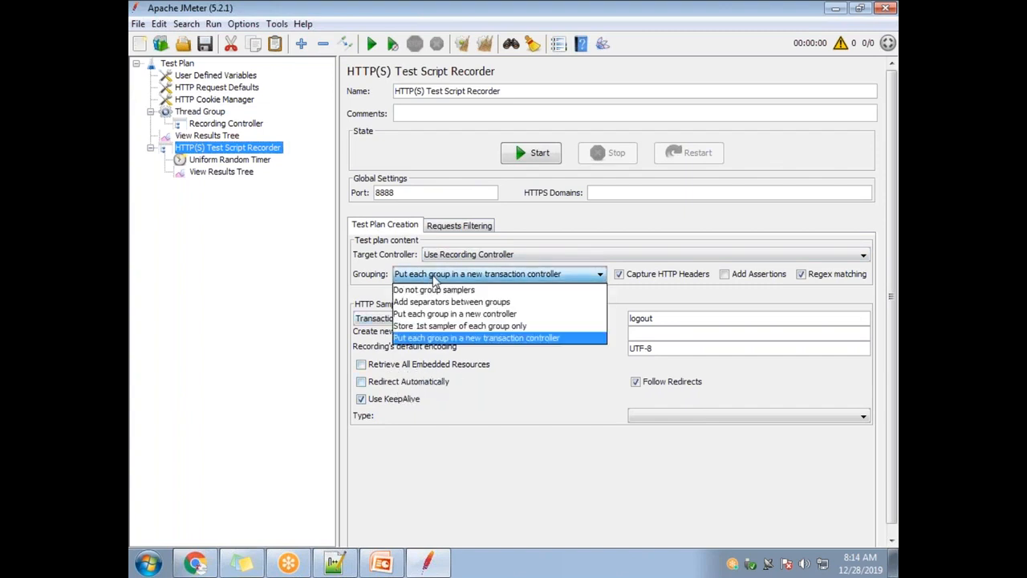
click(434, 288)
Start recording with the transaction name "launch" and load the JPetStore catalog page in Chrome.
click(540, 157)
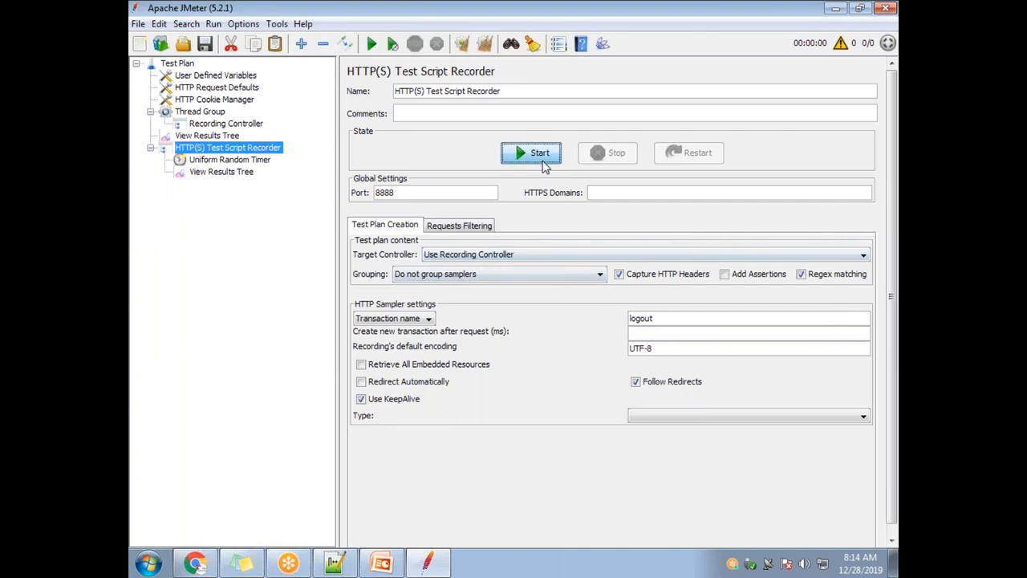
click(610, 386)
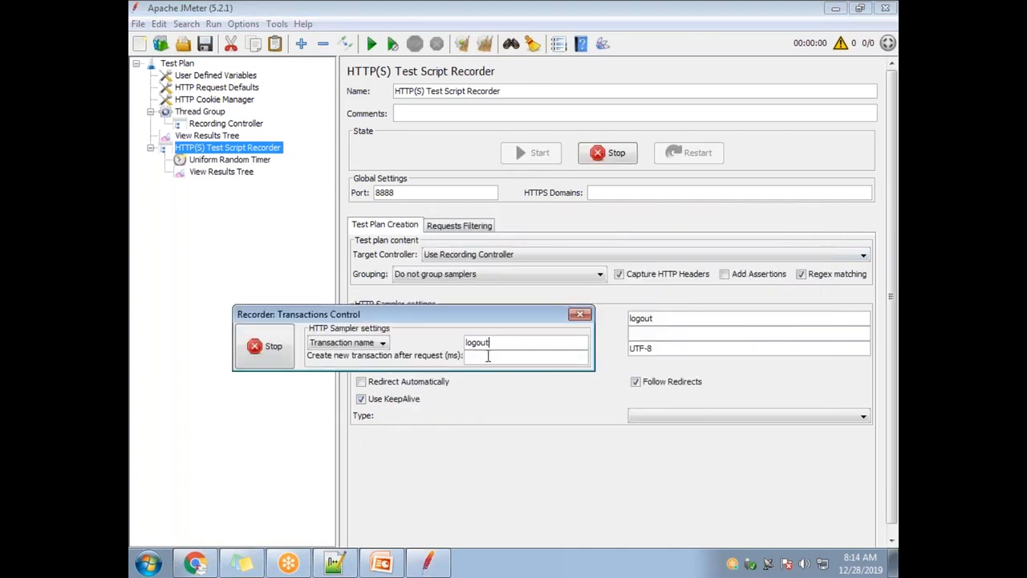
drag(481, 342, 439, 347)
text(launch)
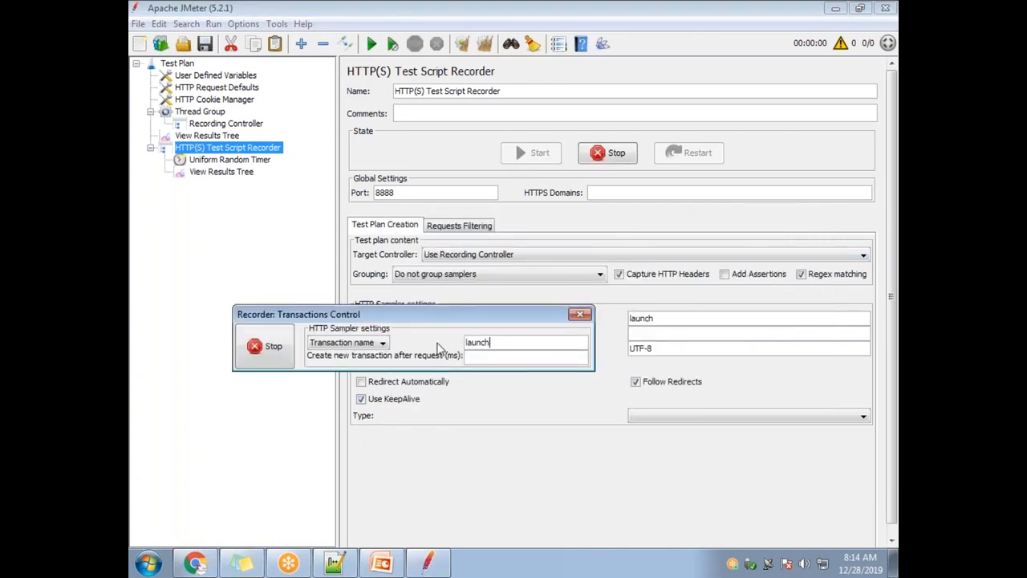
click(427, 564)
click(195, 562)
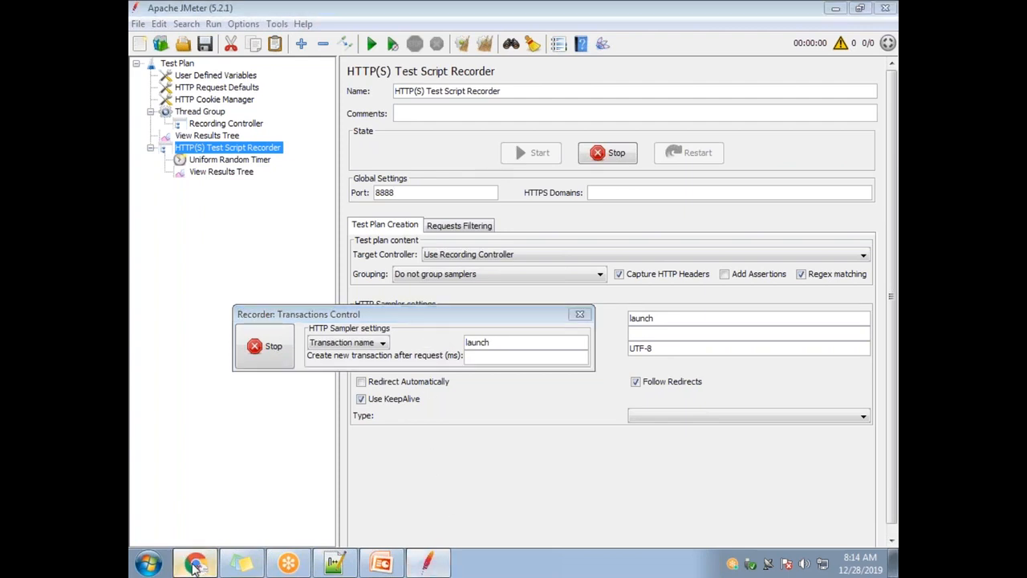
key(Return)
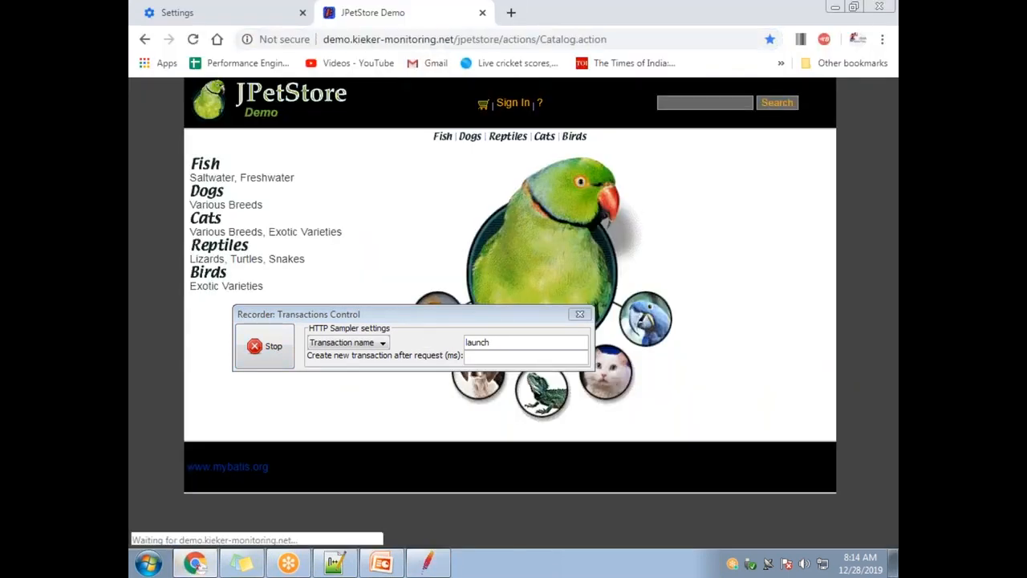
Record opening the Sign In page as transaction "click" and logging in with the prefilled credentials as "Login".
drag(493, 346, 474, 346)
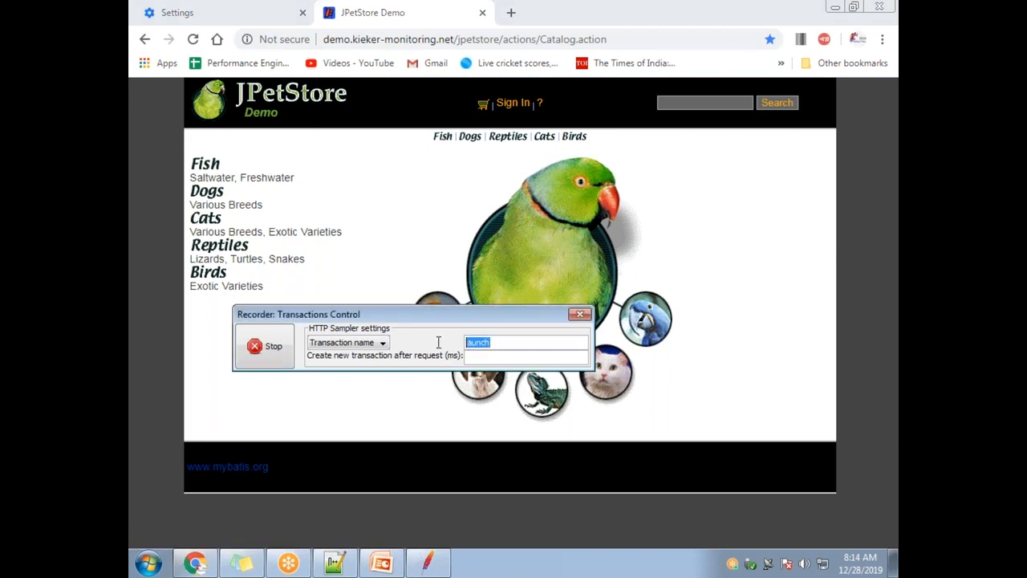
text(click)
click(513, 104)
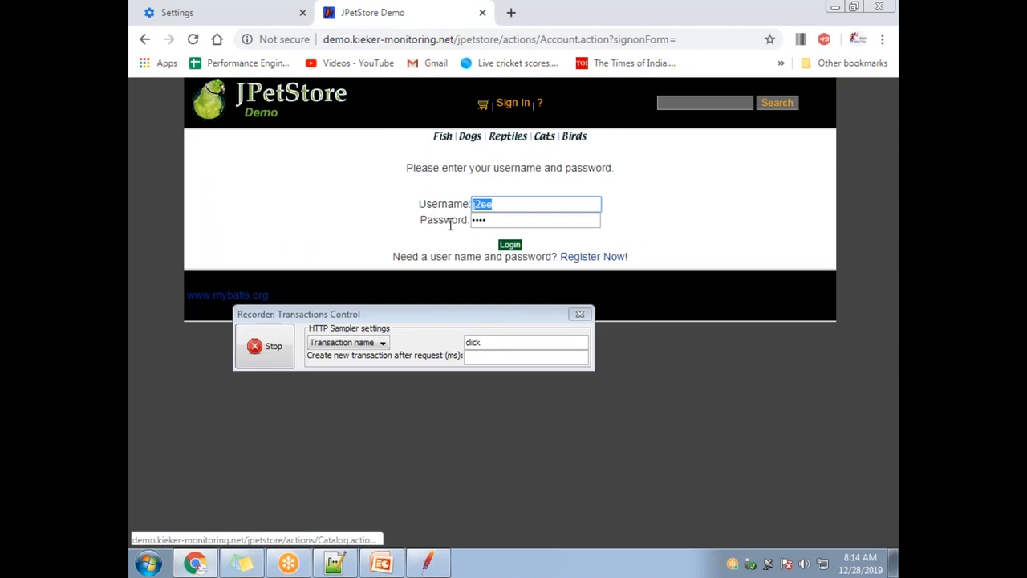
click(499, 342)
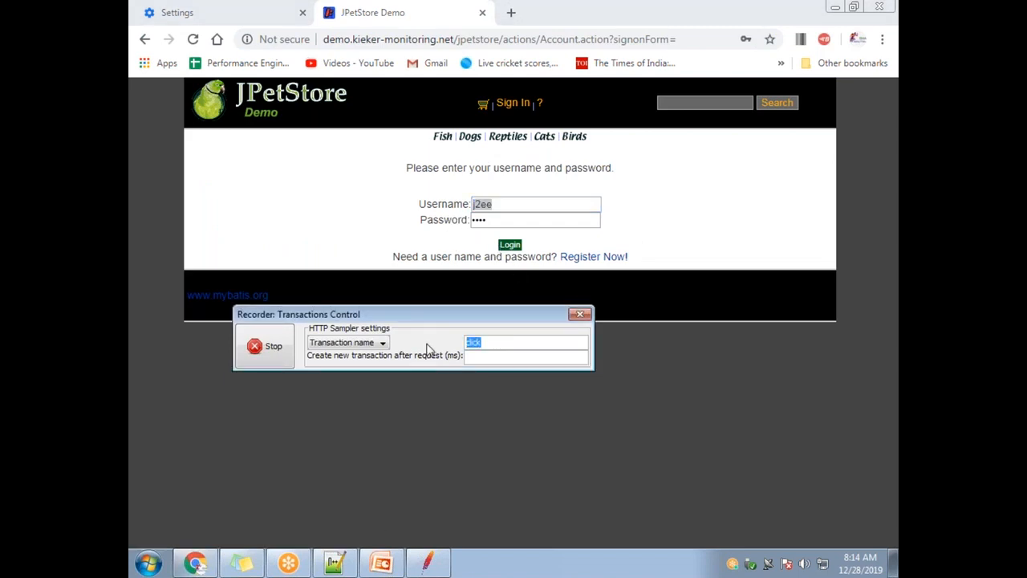
click(510, 245)
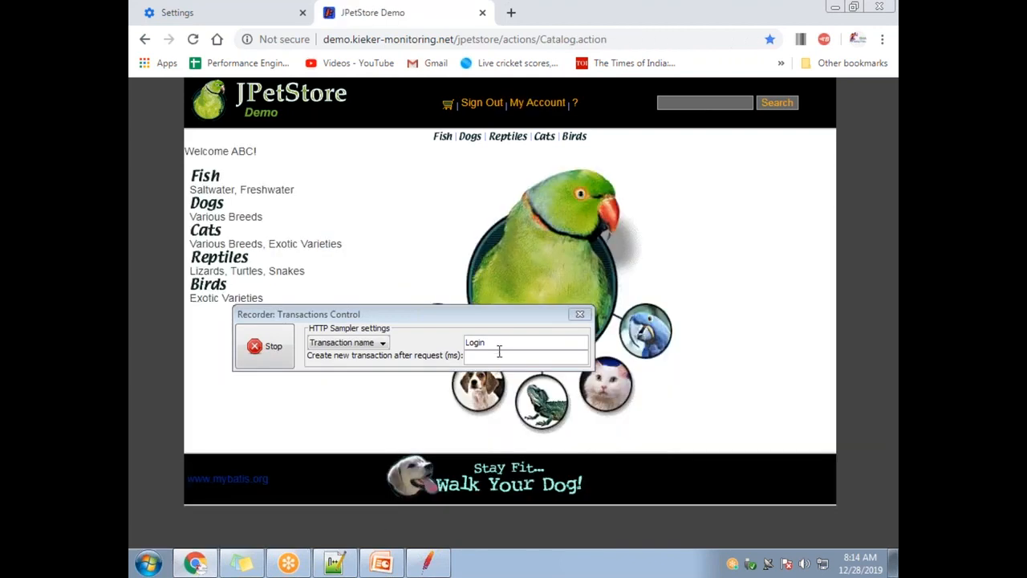
Rename the transaction as "Logout", sign out of the store and stop the recording.
click(499, 342)
double_click(489, 342)
text(L)
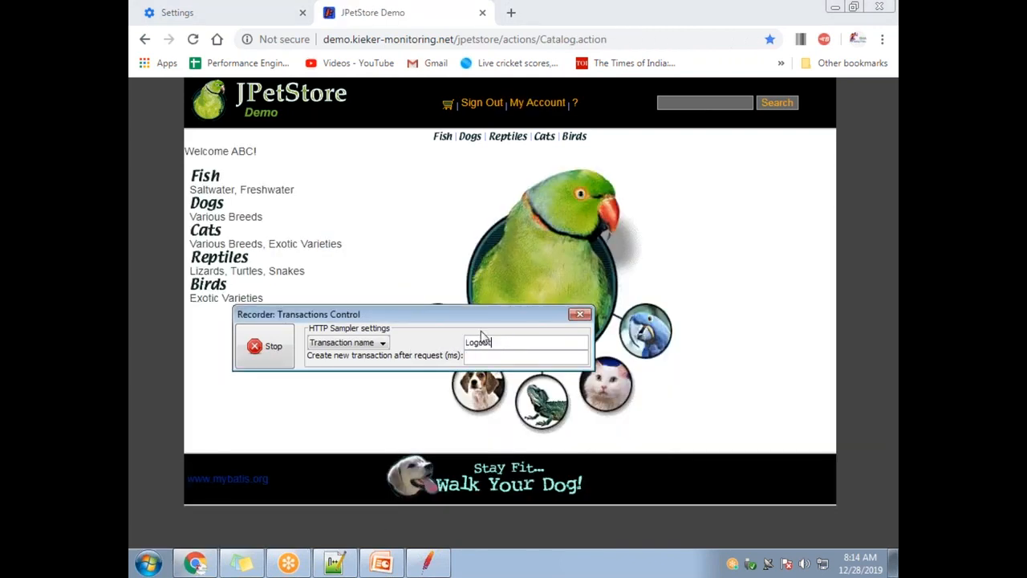
click(479, 110)
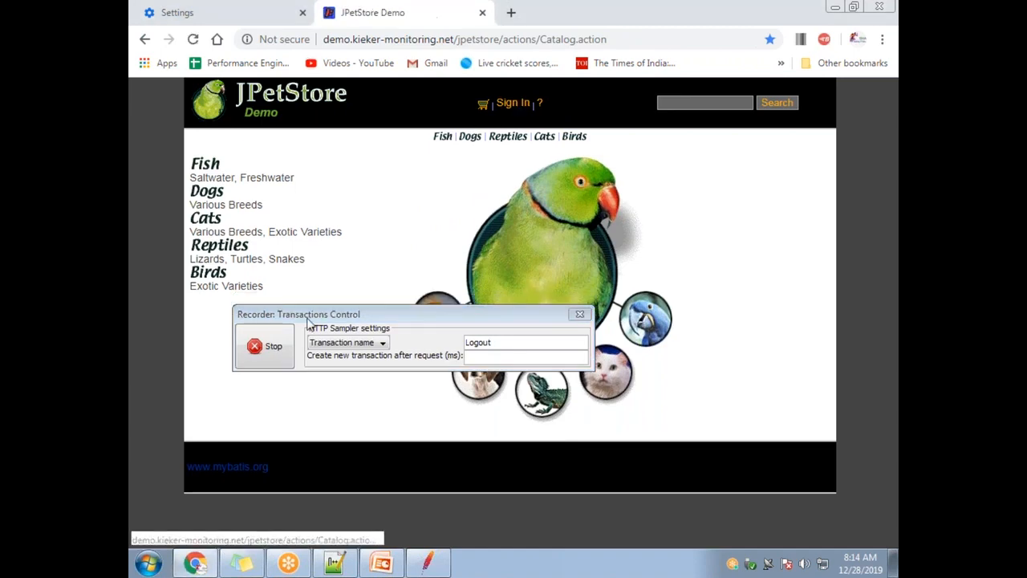
click(266, 345)
Switch to JMeter and expand the ungrouped samplers under the Recording Controller to examine their timers and header managers.
click(426, 564)
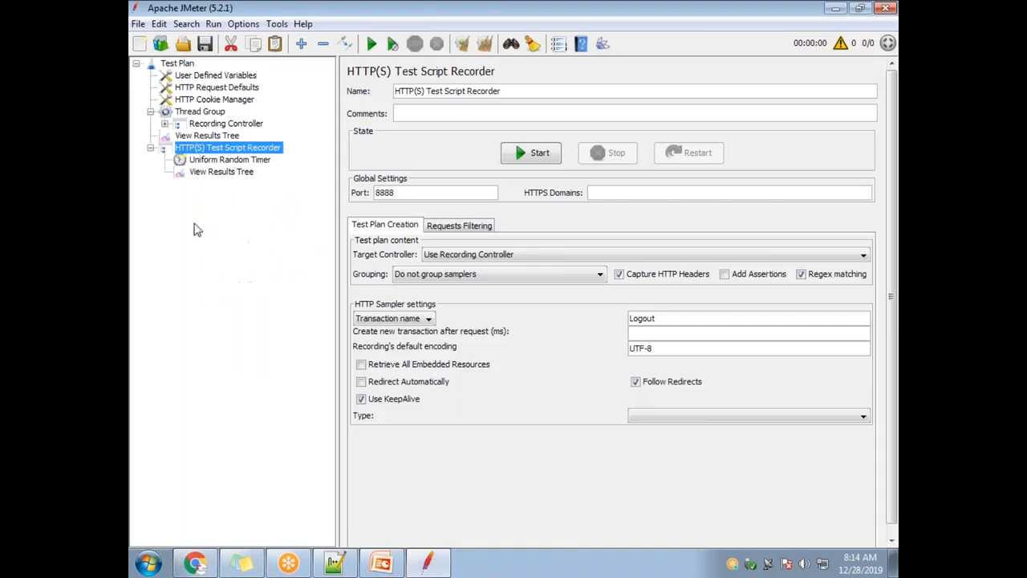
click(165, 125)
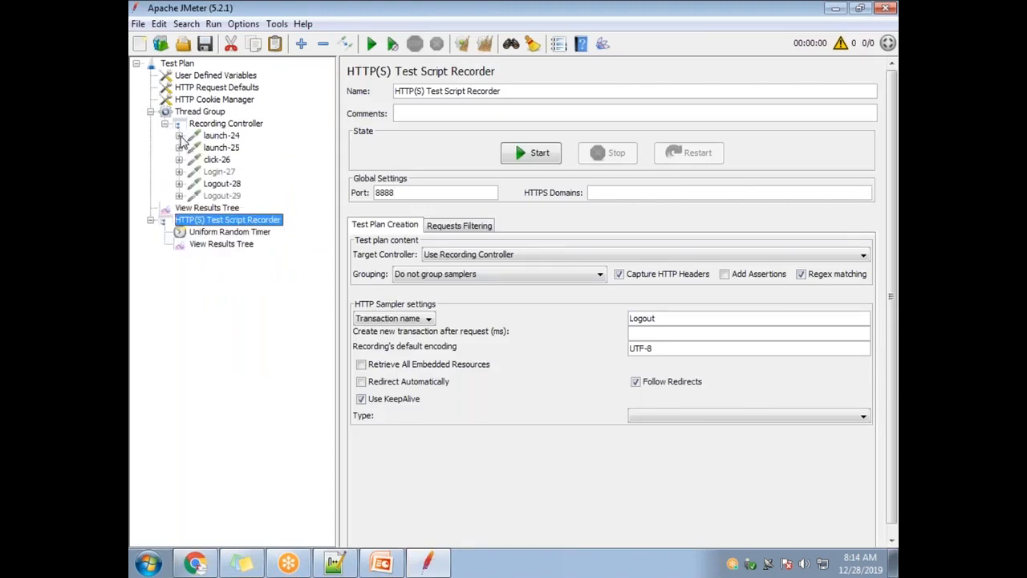
click(179, 136)
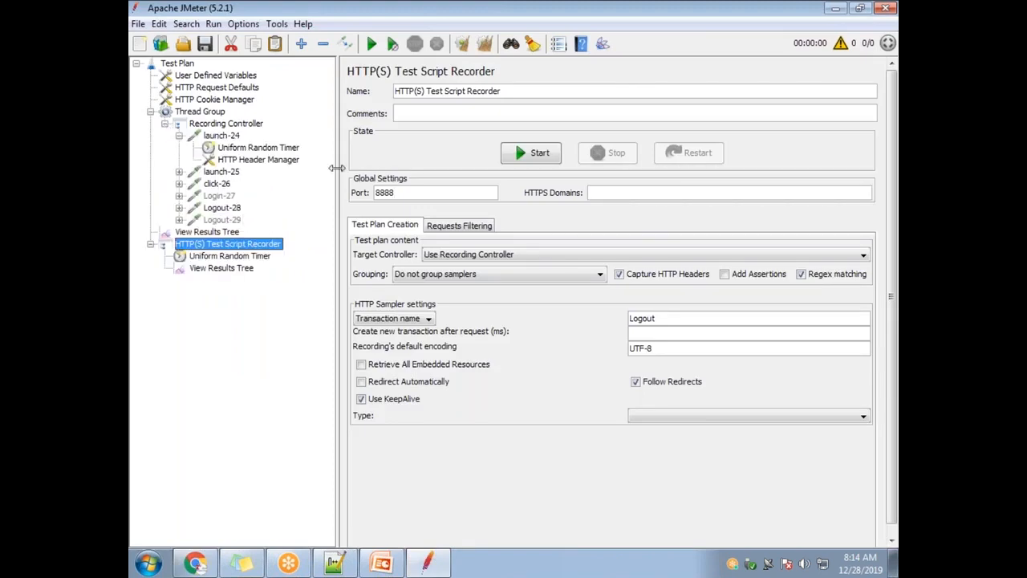
click(179, 172)
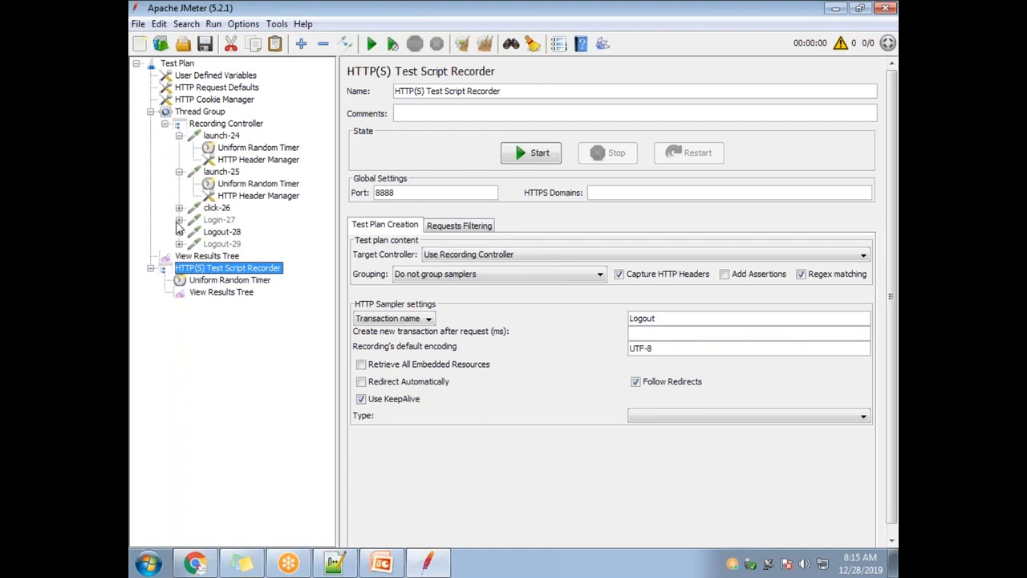
click(179, 208)
click(179, 244)
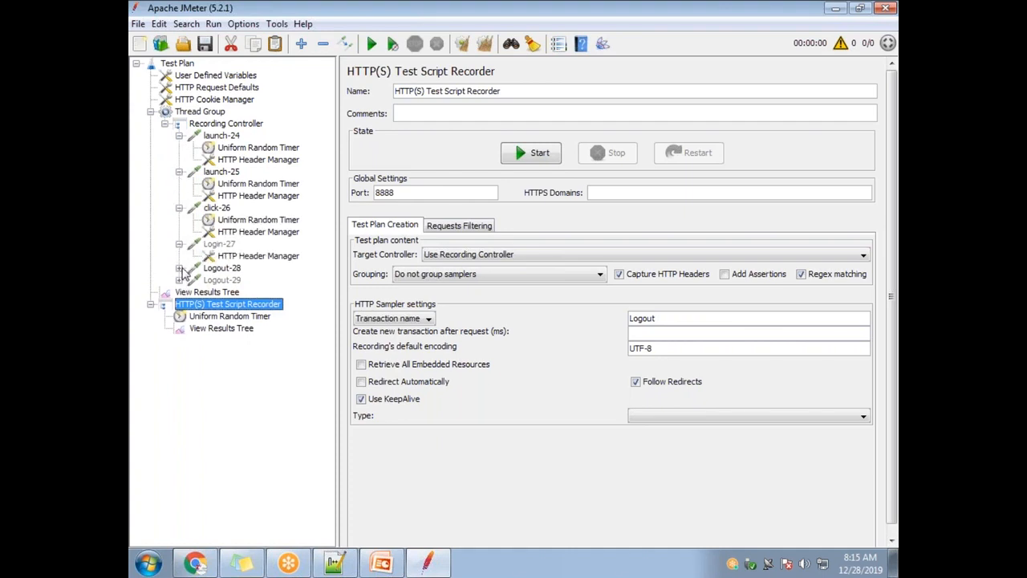
click(179, 268)
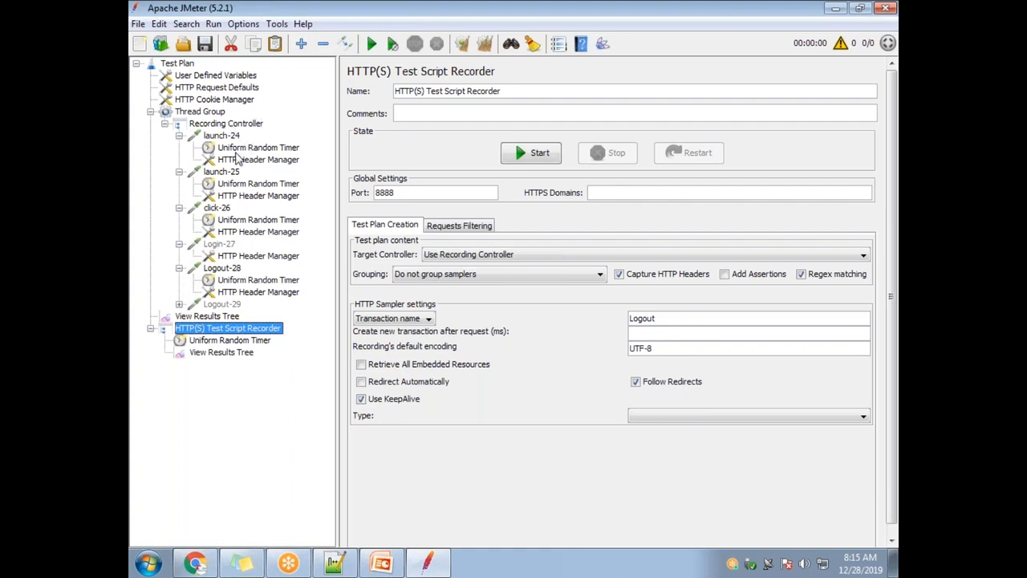
Examine the delay settings of the Uniform Random Timers under the launch-24 and launch-25 samplers.
mouse_move(238, 158)
click(230, 150)
key(Up)
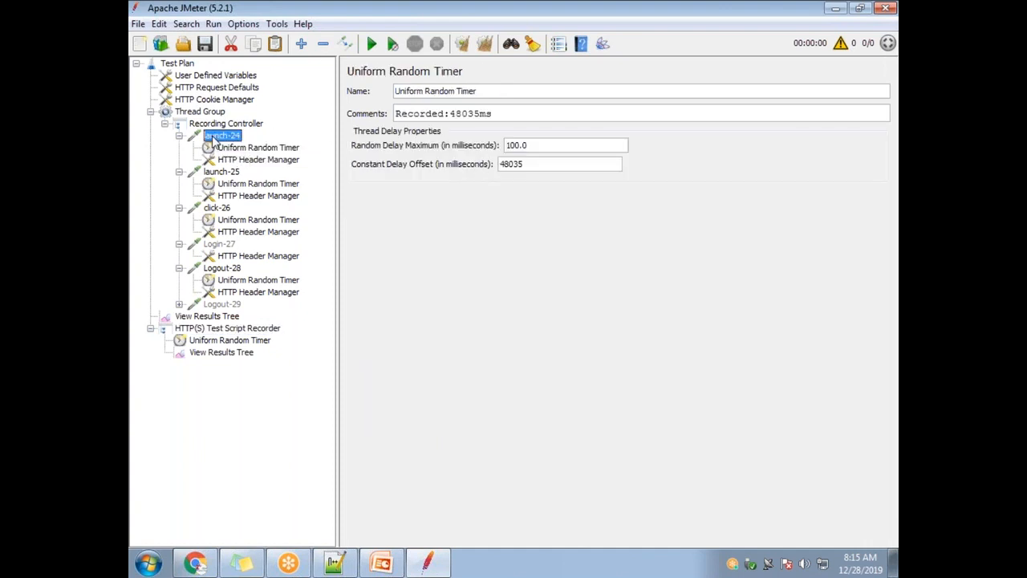
click(224, 149)
click(224, 137)
click(234, 150)
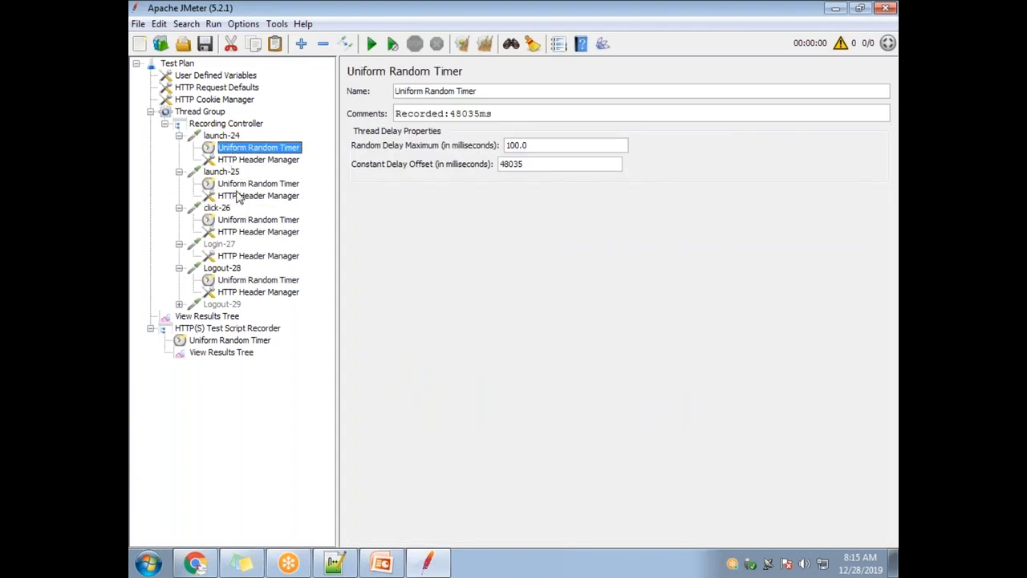
click(180, 172)
click(180, 172)
click(237, 184)
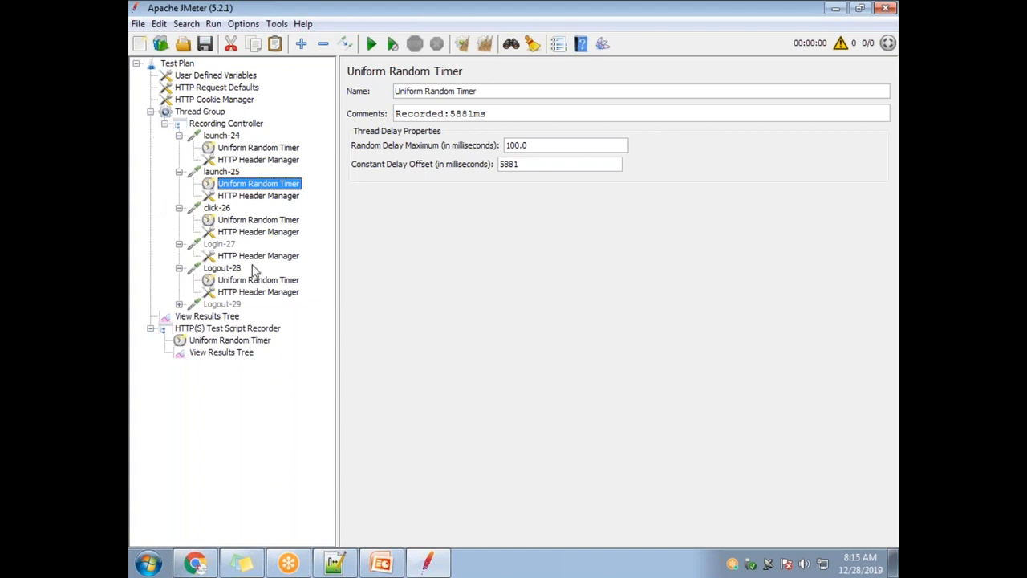
Look up "Recording with Think Time" in the list of templates and close the dialog without merging one.
click(167, 45)
click(546, 178)
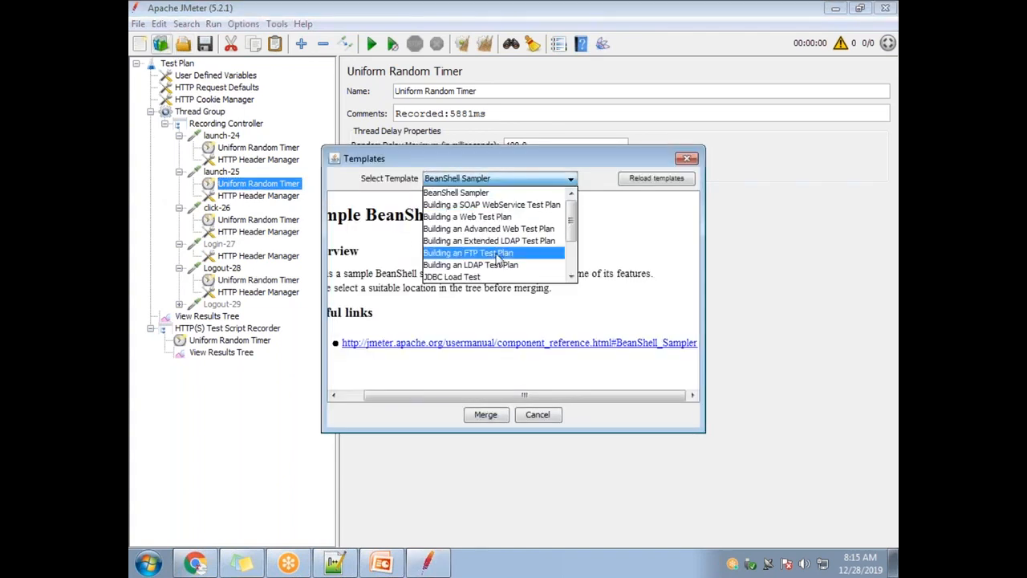
scroll(559, 279, down, 4)
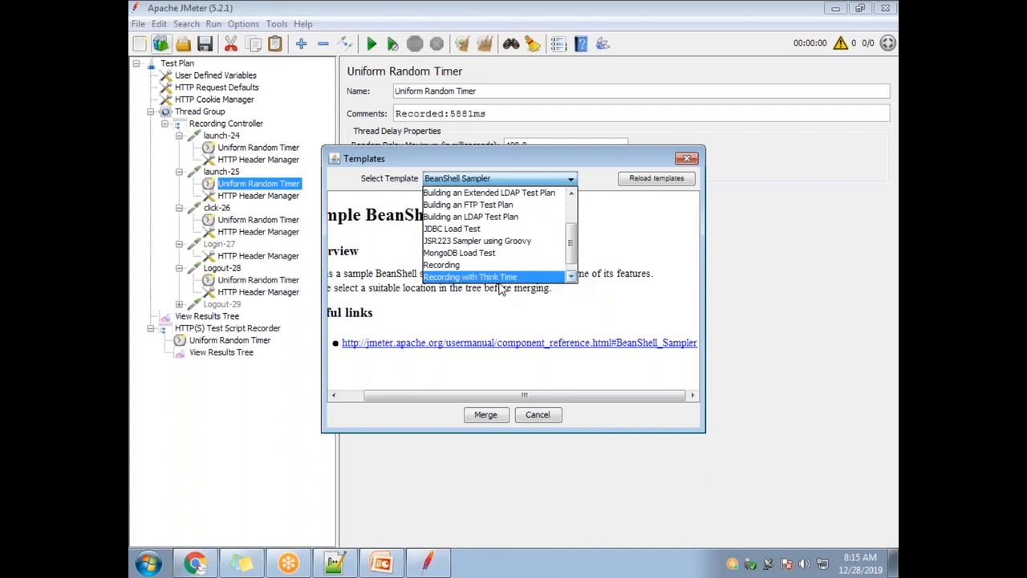
click(687, 158)
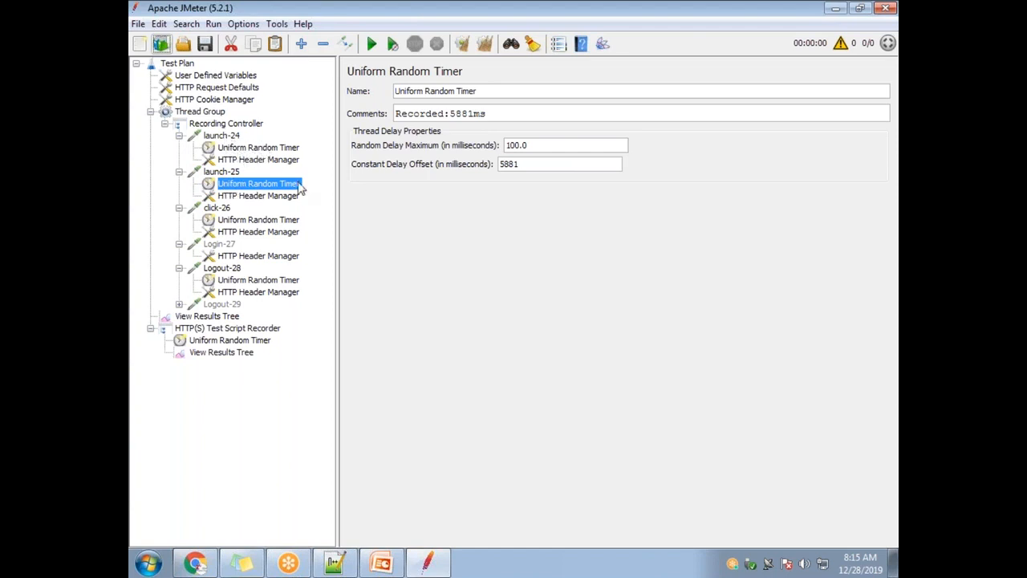
Review the Uniform Random Timer under launch-24 and highlight its name.
mouse_move(247, 228)
click(252, 149)
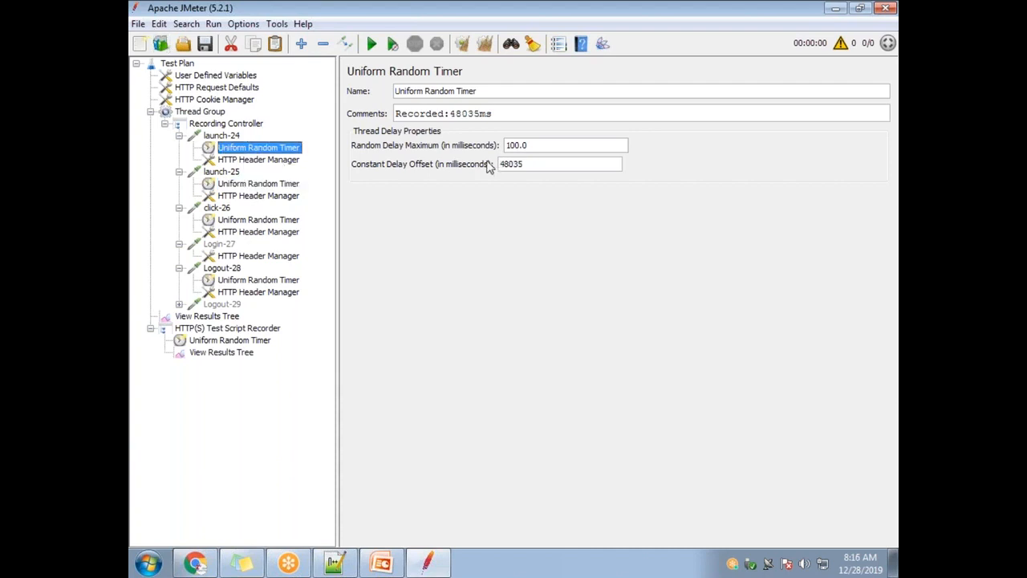
click(491, 92)
drag(491, 91, 348, 92)
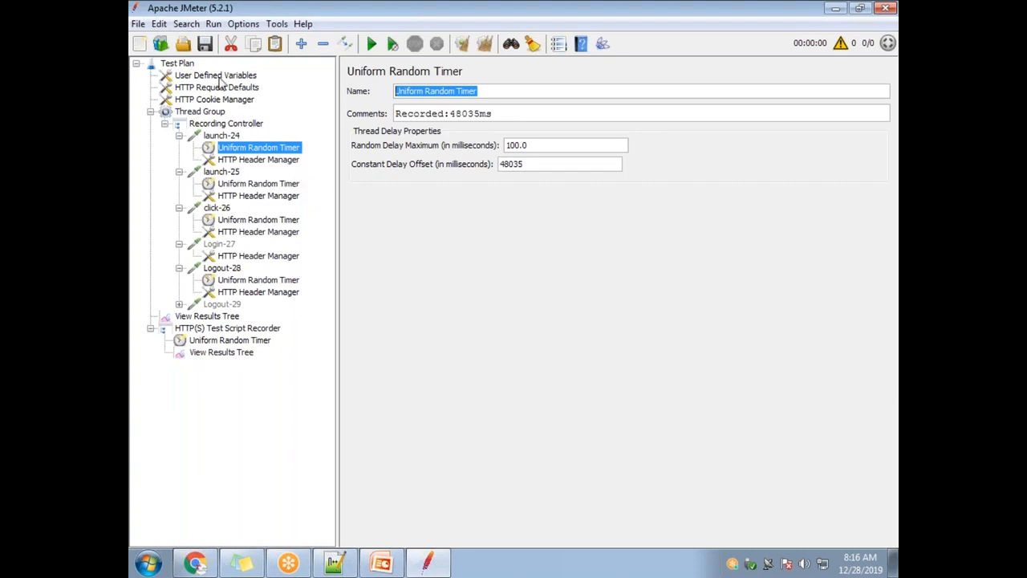
View the think time templates at the end of the template list and cancel the dialog.
click(161, 46)
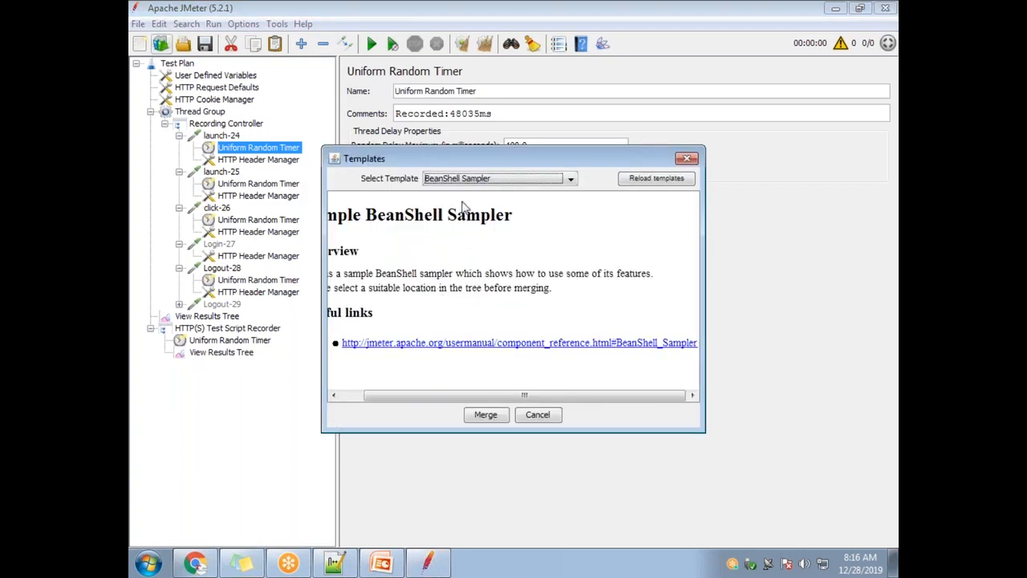
click(499, 179)
click(571, 278)
click(571, 277)
click(571, 278)
click(572, 278)
click(571, 277)
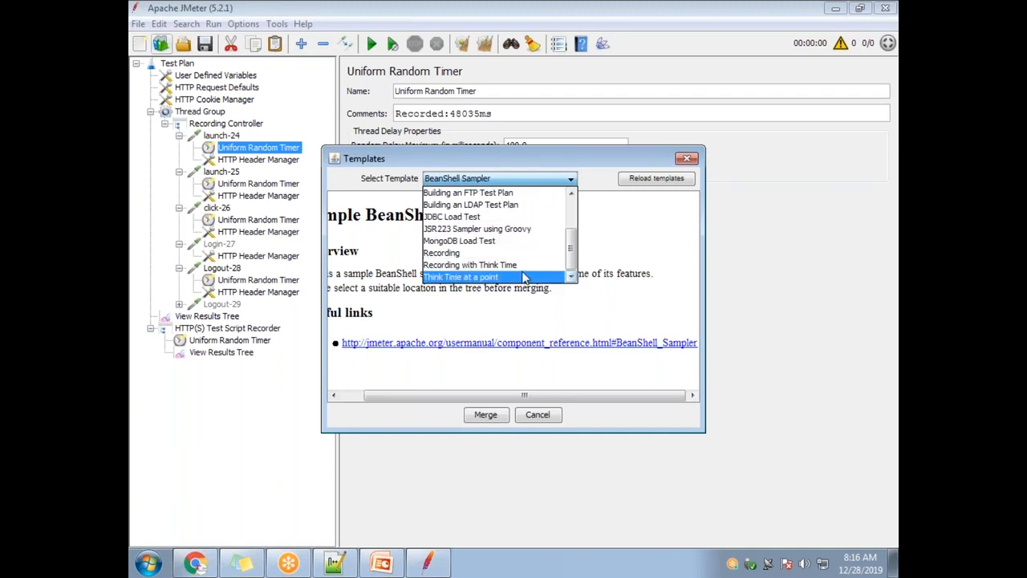
click(536, 415)
click(536, 415)
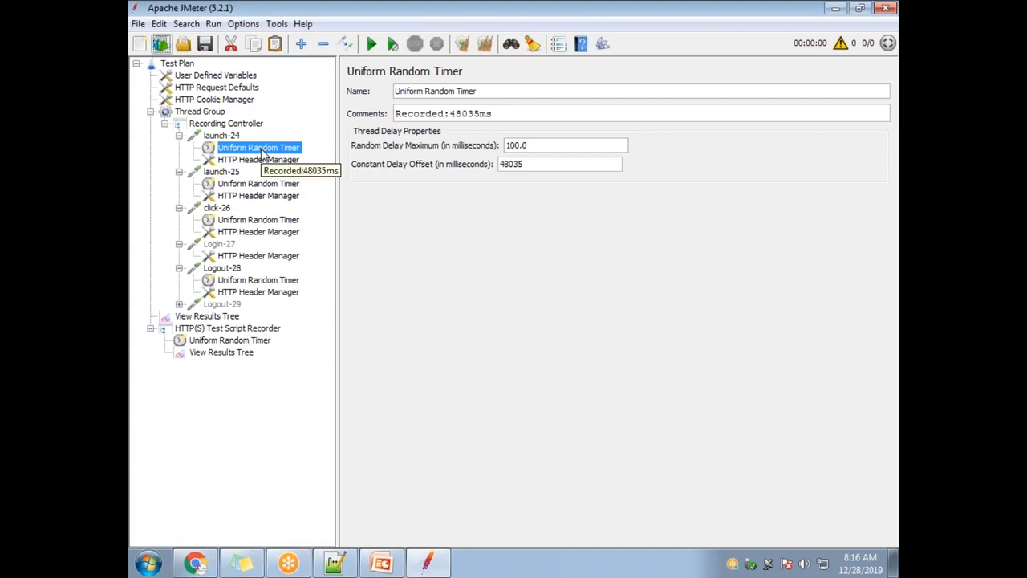
Compare the recorded think times in the timer comments under launch-24, launch-25 and click-26.
drag(458, 113, 444, 113)
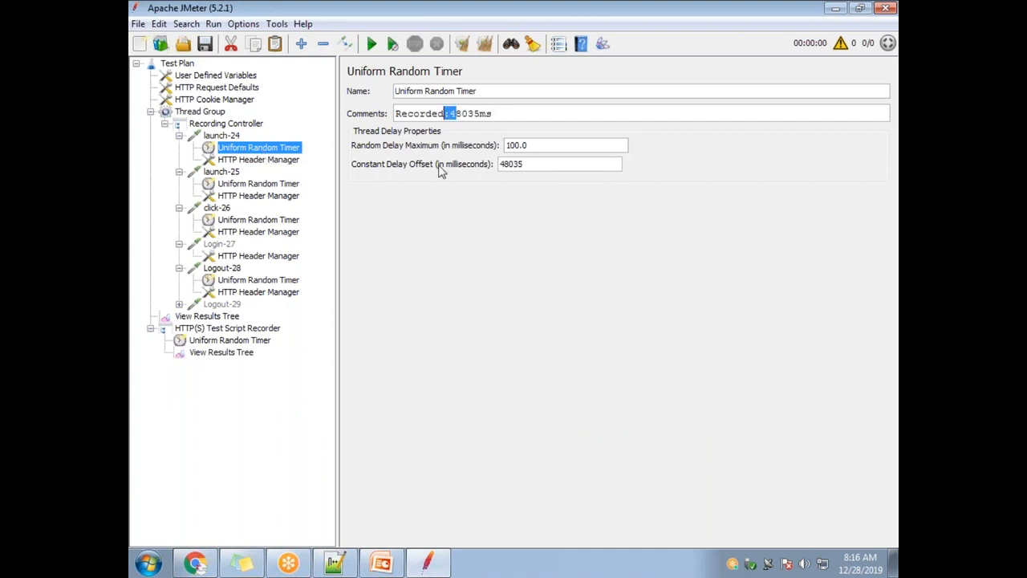
click(274, 185)
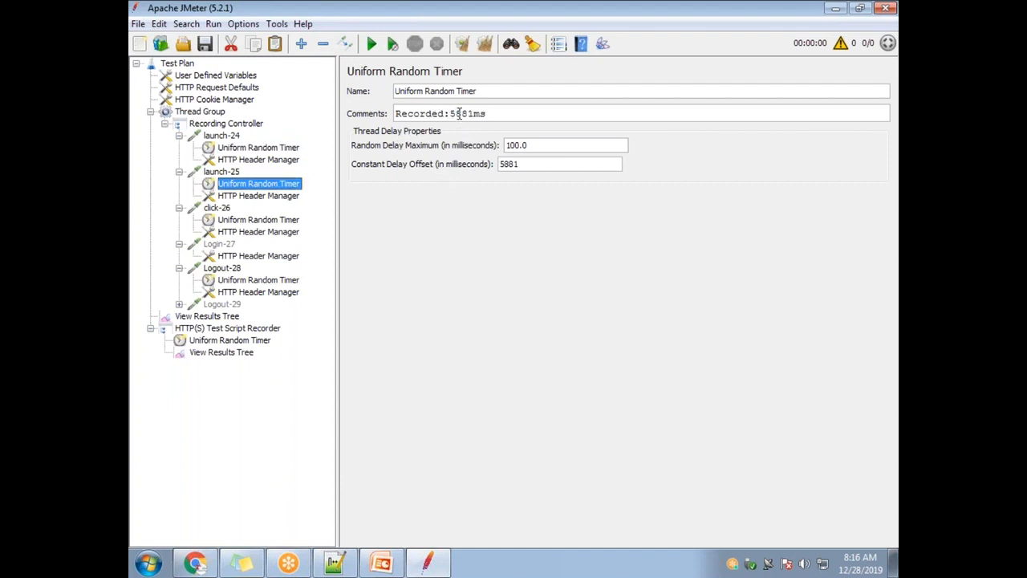
drag(452, 113, 444, 113)
click(270, 224)
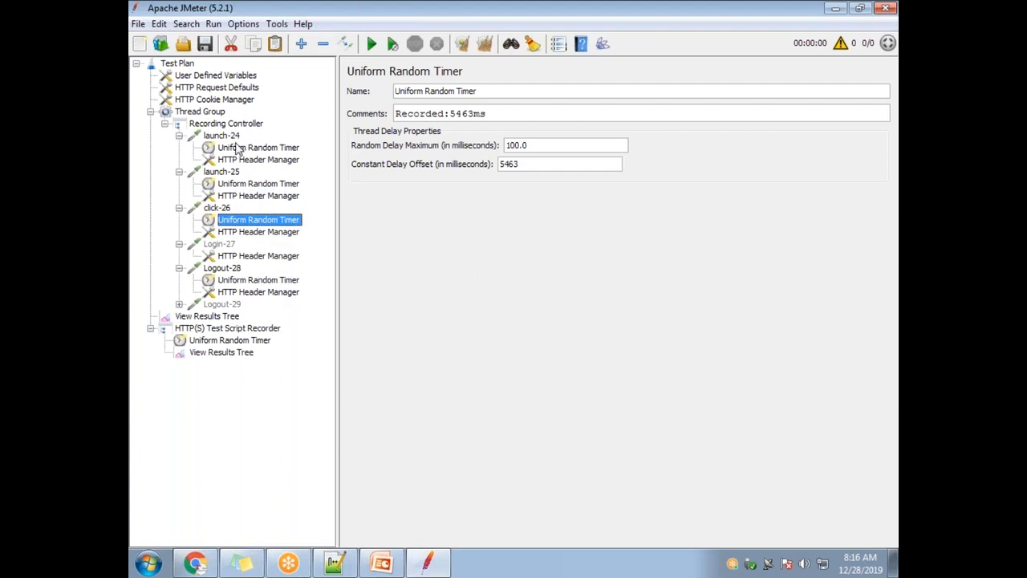
Clear the recorded samples from the Recording Controller and open Random.jmx without saving the current test plan.
click(165, 124)
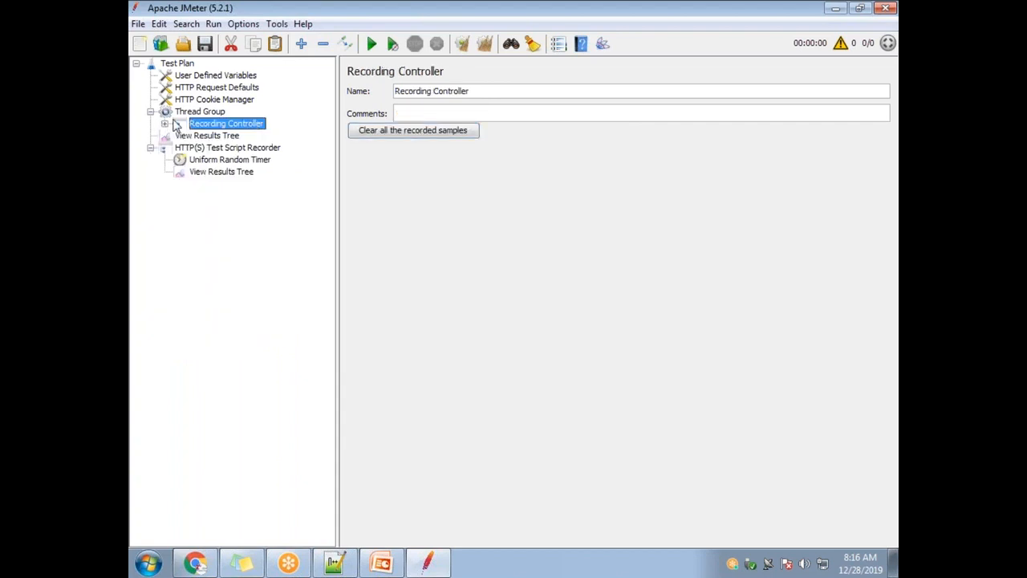
click(396, 133)
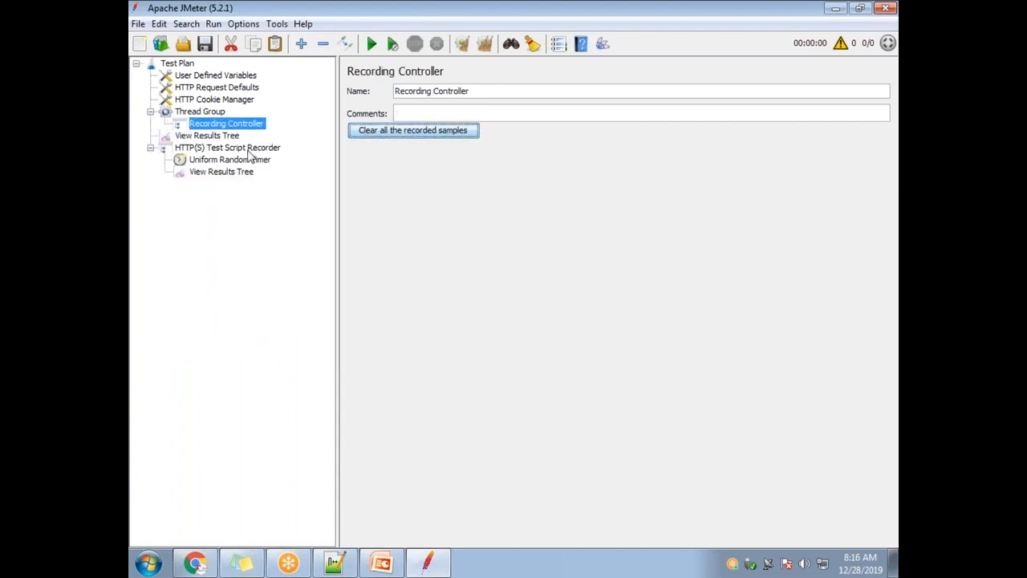
click(138, 24)
mouse_move(215, 95)
click(378, 93)
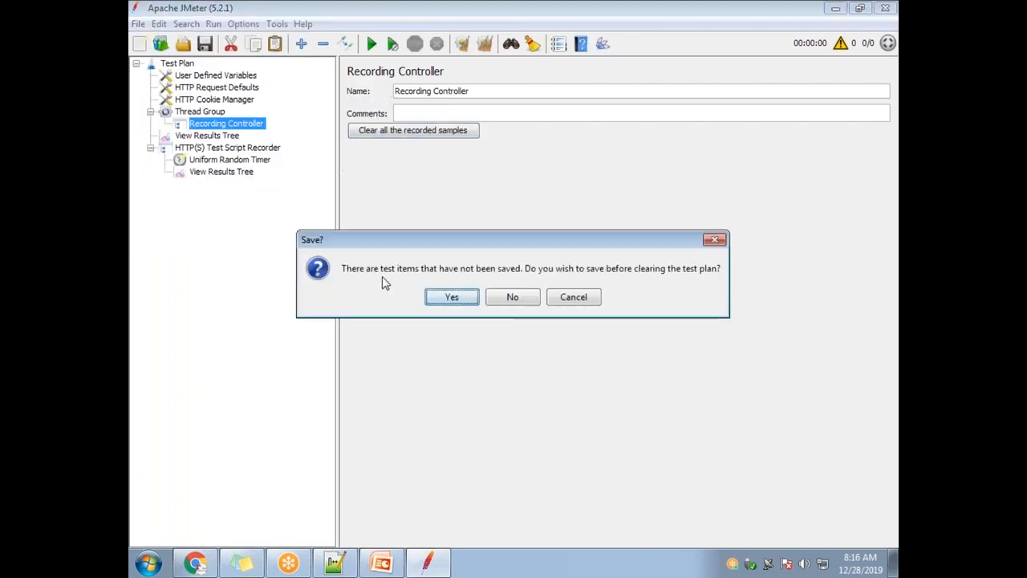
click(508, 297)
Expand the Simple Controller under Purchase a product and look up its option for adding think times to children without applying it.
click(150, 125)
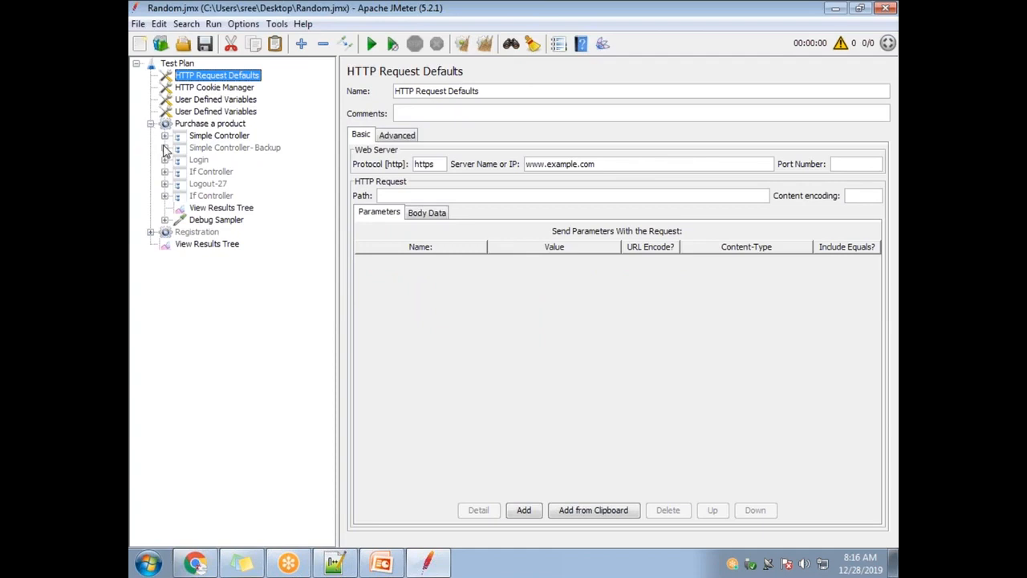
click(164, 135)
right_click(219, 136)
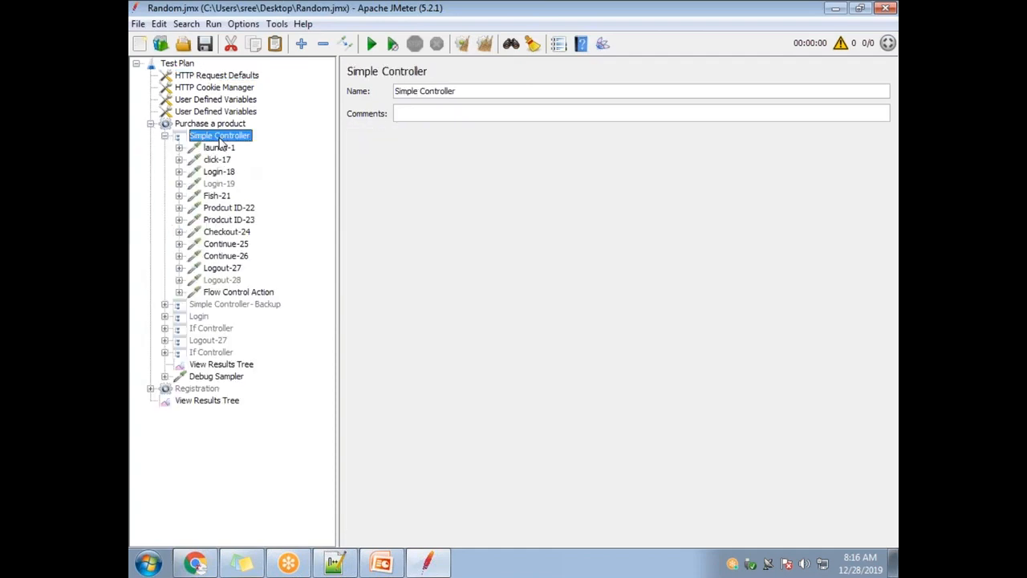
mouse_move(294, 152)
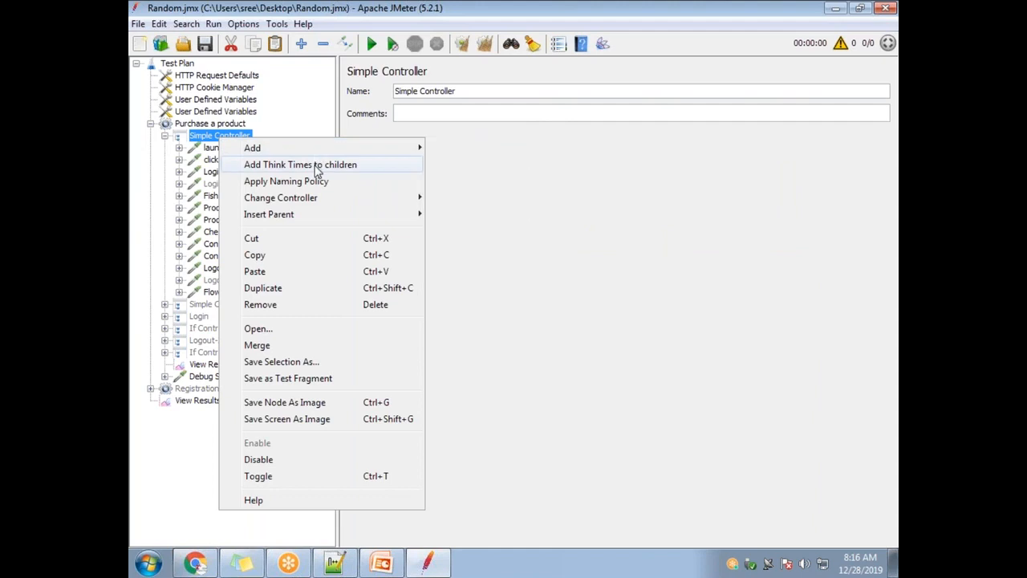
click(133, 172)
click(230, 136)
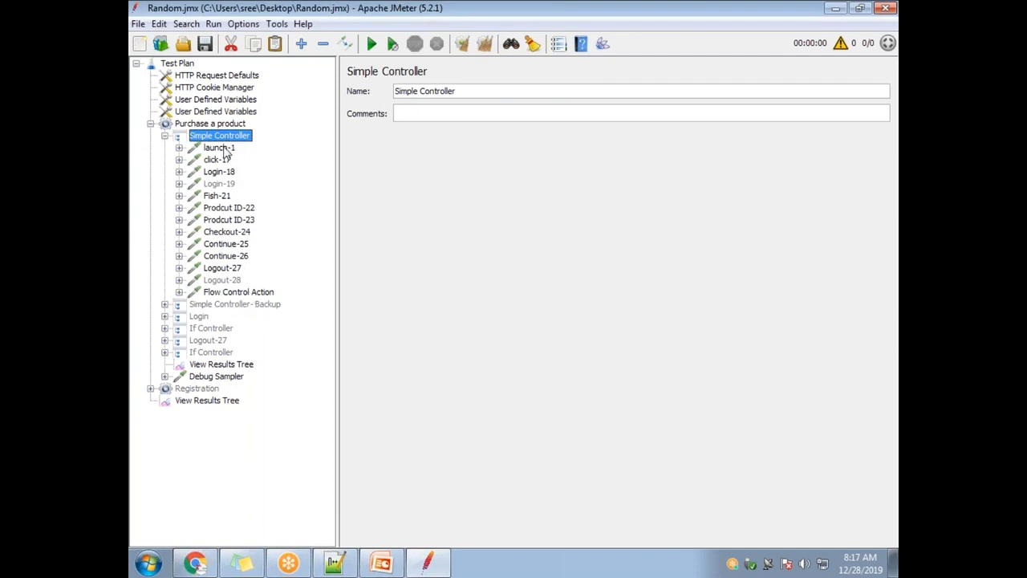
Remove the Flow Control Action with its pacing timer from the end of the Simple Controller.
click(179, 293)
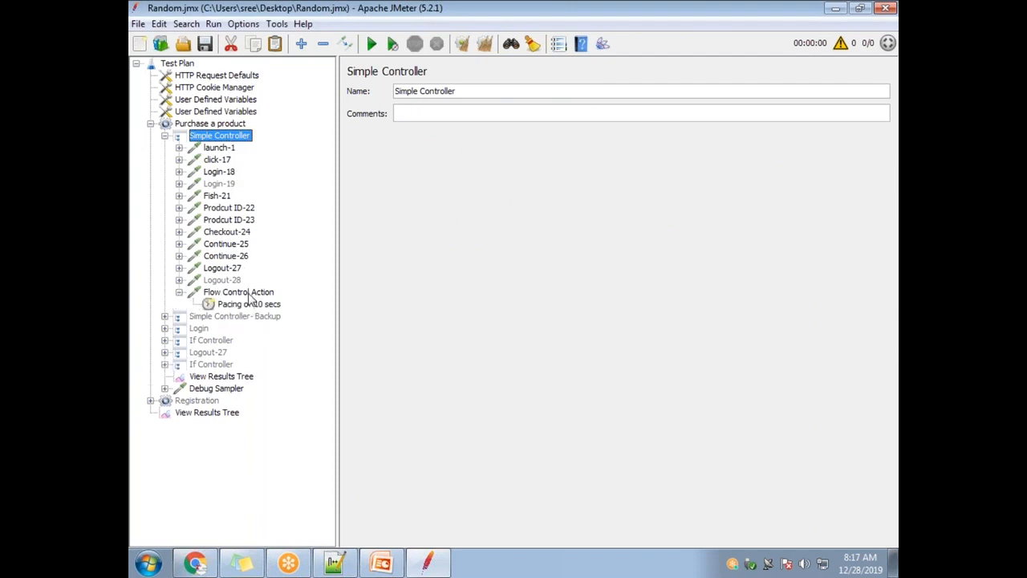
click(247, 294)
key(Delete)
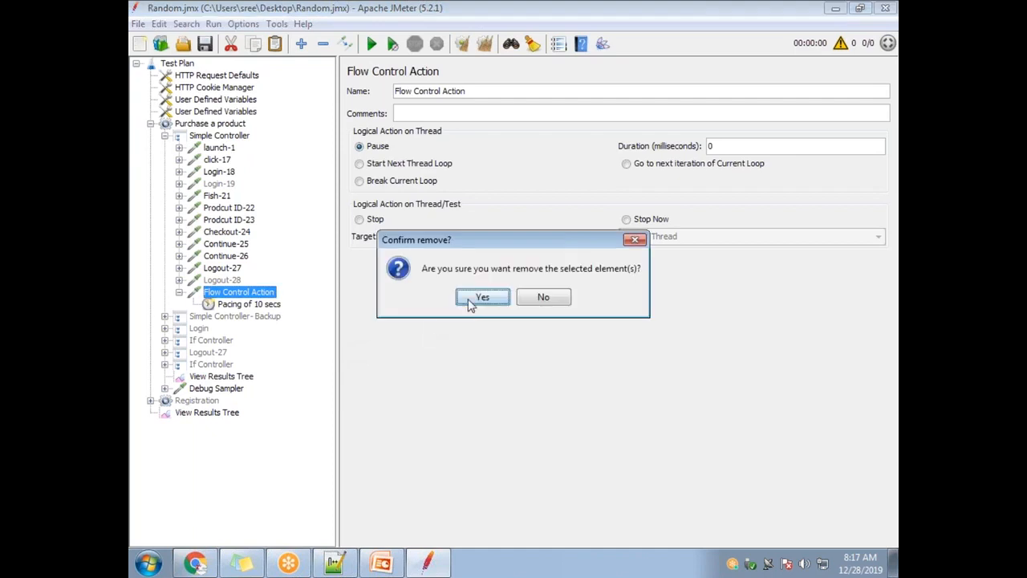
click(475, 306)
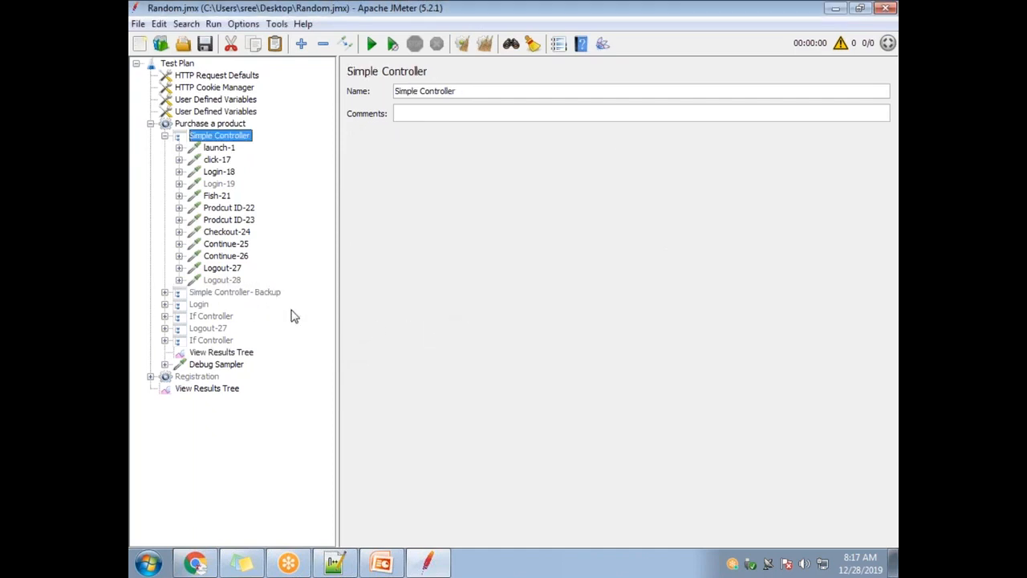
Add think times to all children of the Simple Controller.
right_click(218, 141)
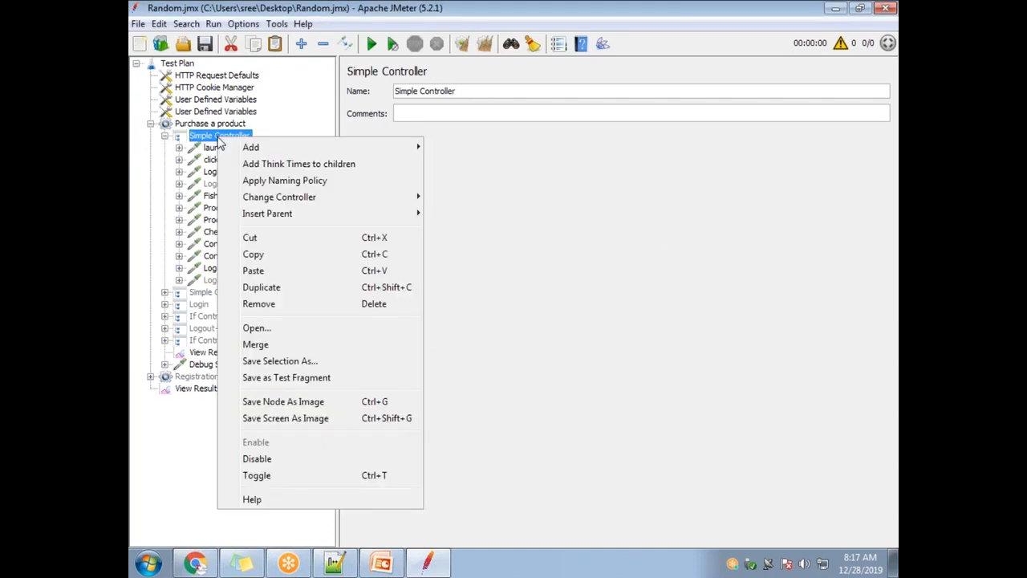
mouse_move(252, 149)
click(290, 164)
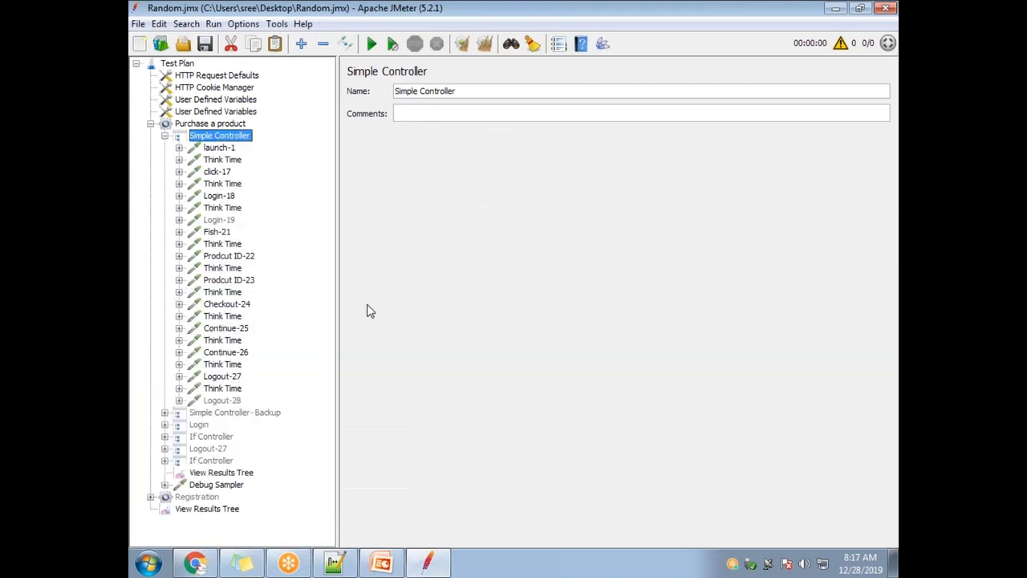
Review the Think Time action added after launch-1 and the delay settings of its Pause timer.
click(217, 172)
click(218, 149)
click(220, 184)
click(217, 160)
click(179, 160)
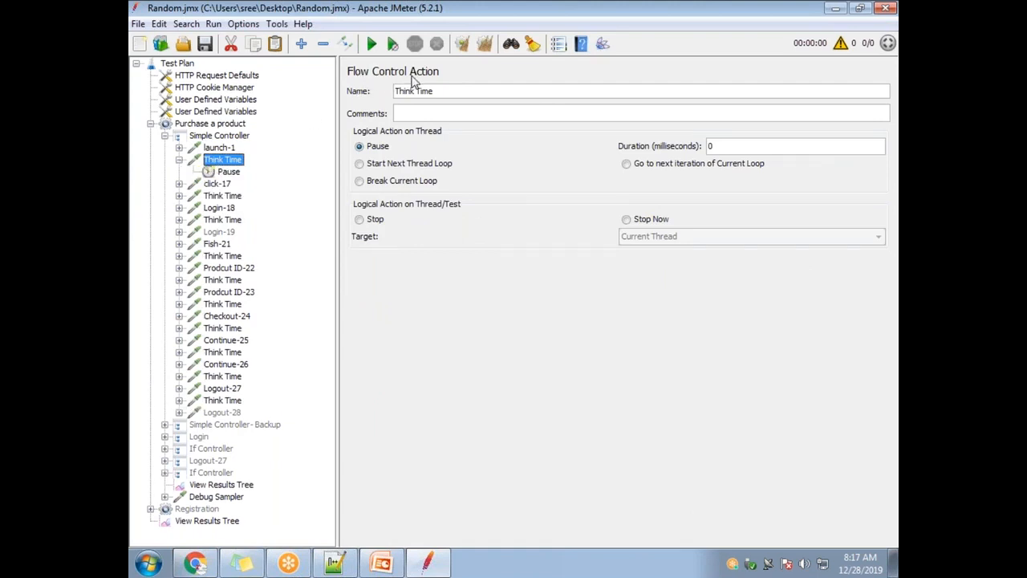
click(230, 172)
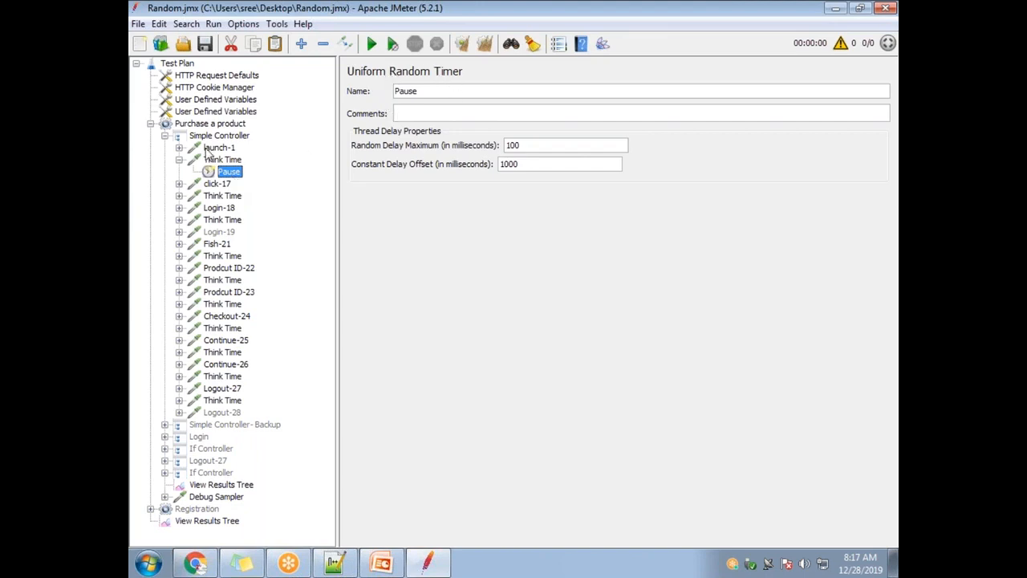
Collapse the Think Time after launch-1 and look again at the Simple Controller's Add Think Times option without applying it.
click(178, 149)
click(178, 148)
click(178, 160)
right_click(238, 137)
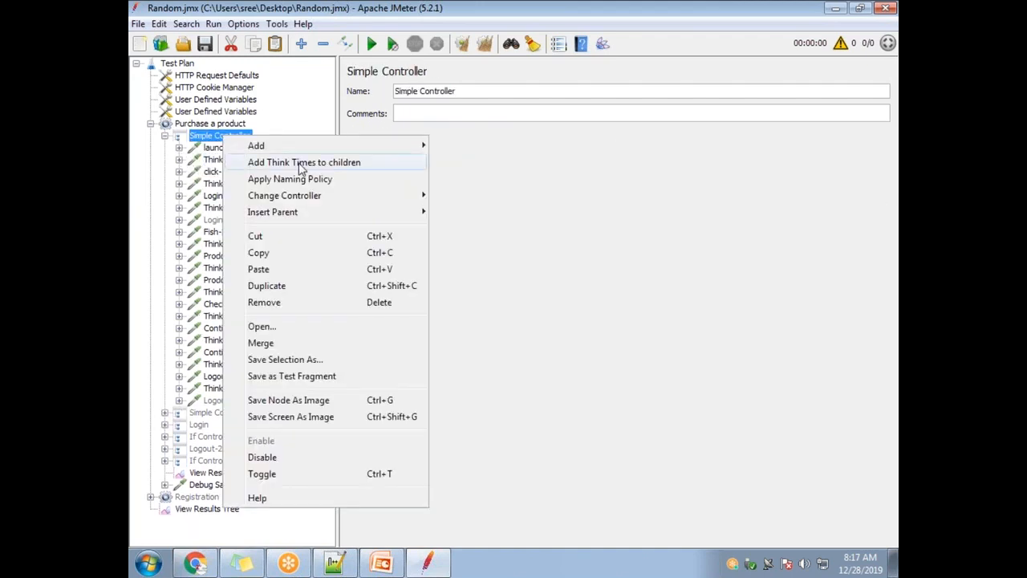
click(225, 152)
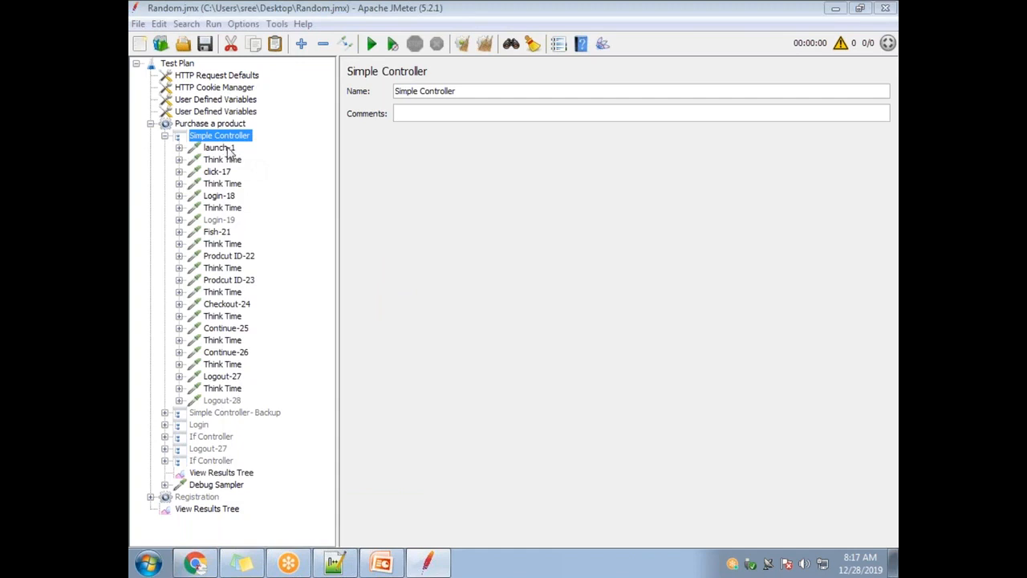
Check the launch-1 and click-17 samplers, the pause duration of the Think Time between them and its Pause timer.
click(228, 149)
click(228, 173)
click(225, 149)
click(228, 160)
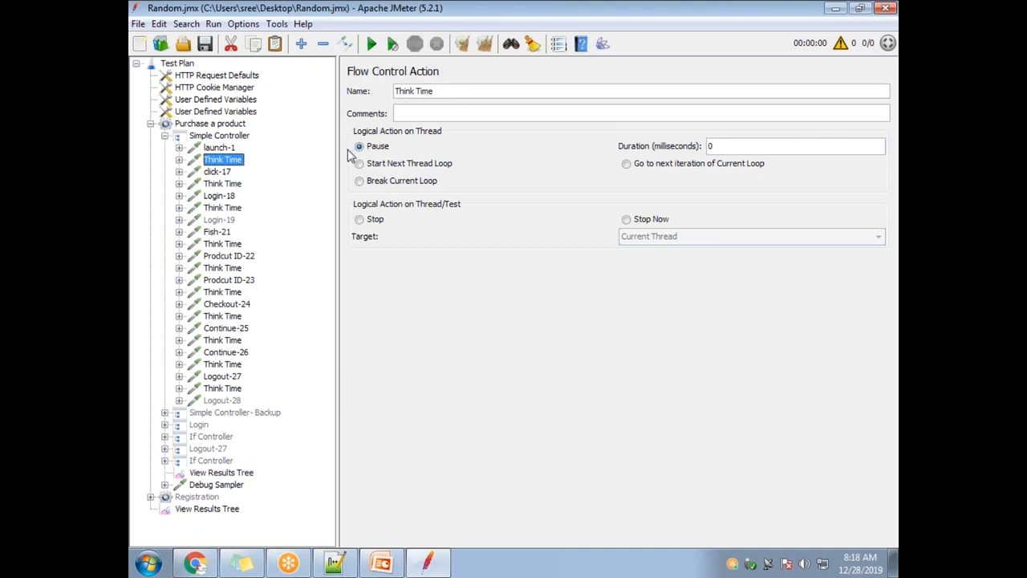
double_click(712, 147)
click(229, 174)
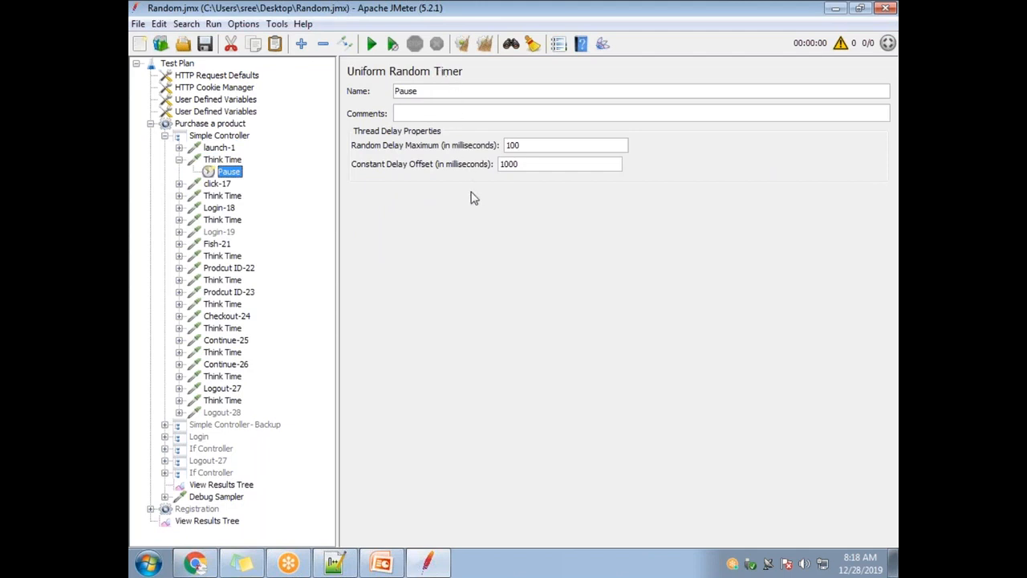
Compare the Think Time after click-17 and its Pause timer with the ones after launch-1.
click(217, 184)
click(222, 195)
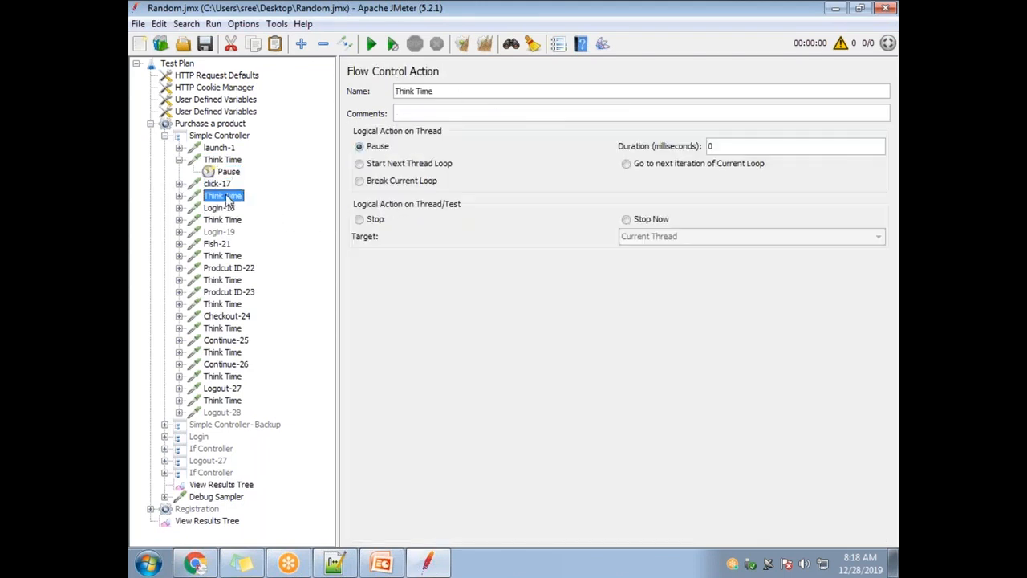
click(179, 197)
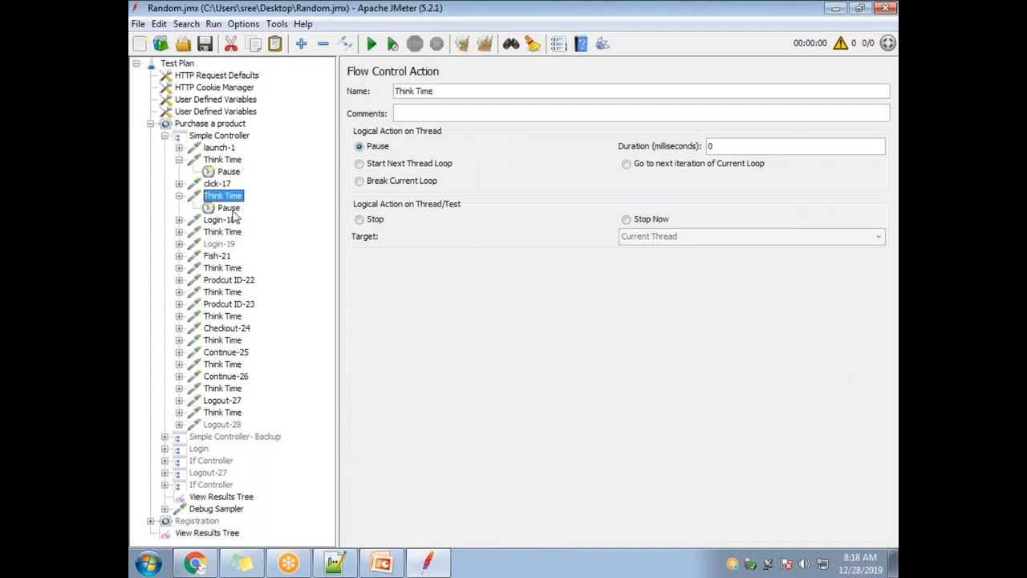
click(231, 209)
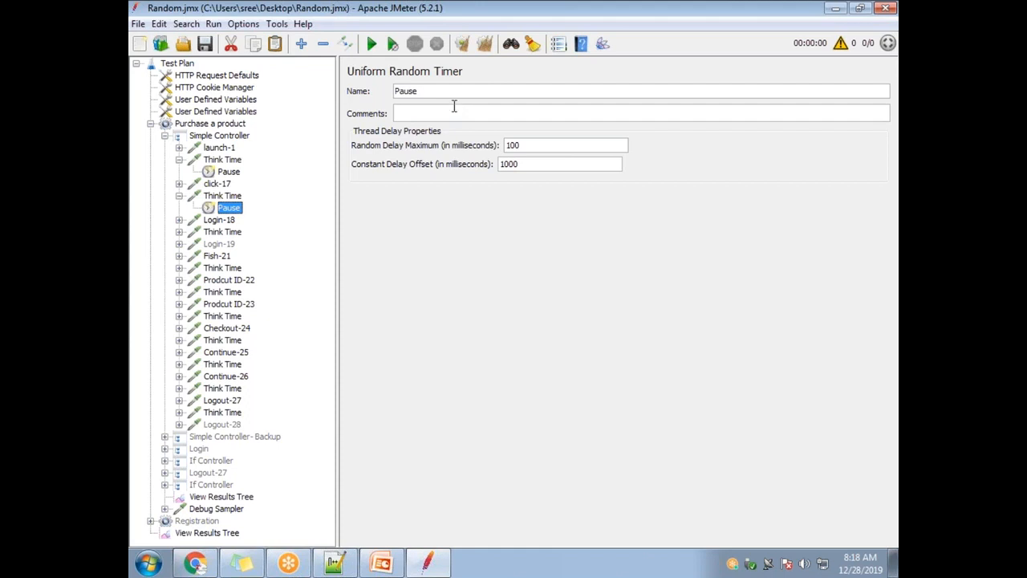
click(229, 197)
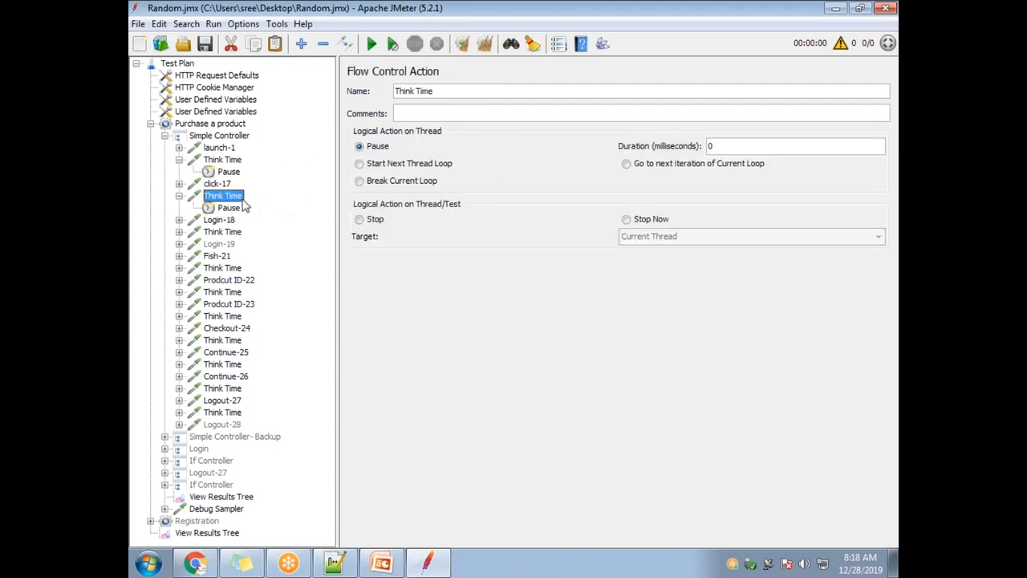
click(231, 208)
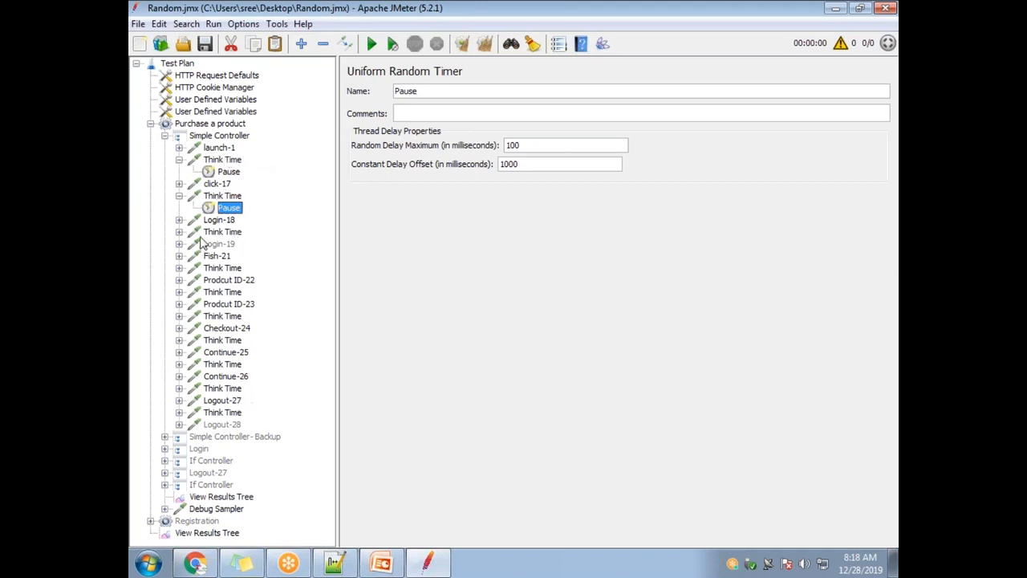
click(223, 160)
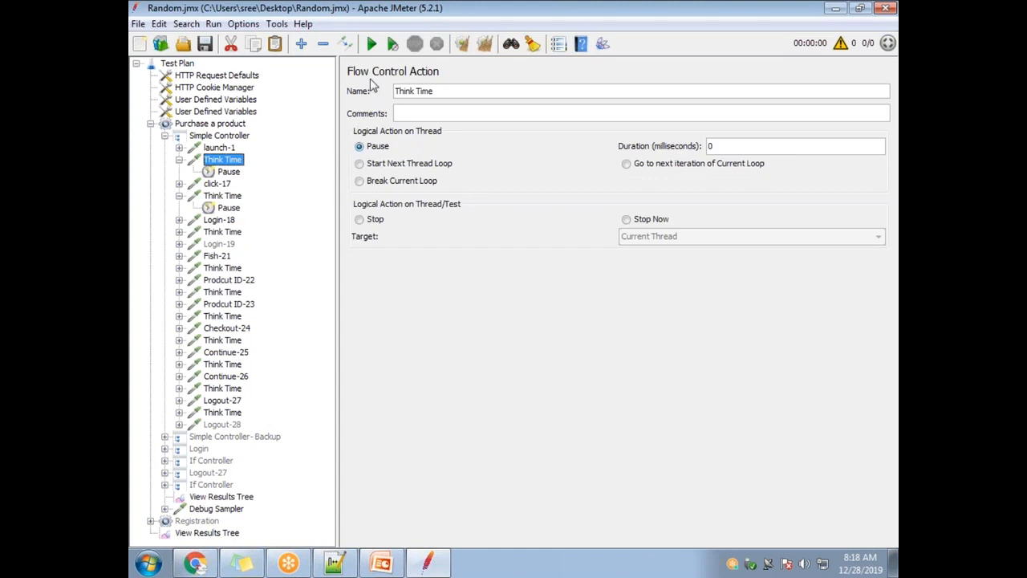
click(228, 172)
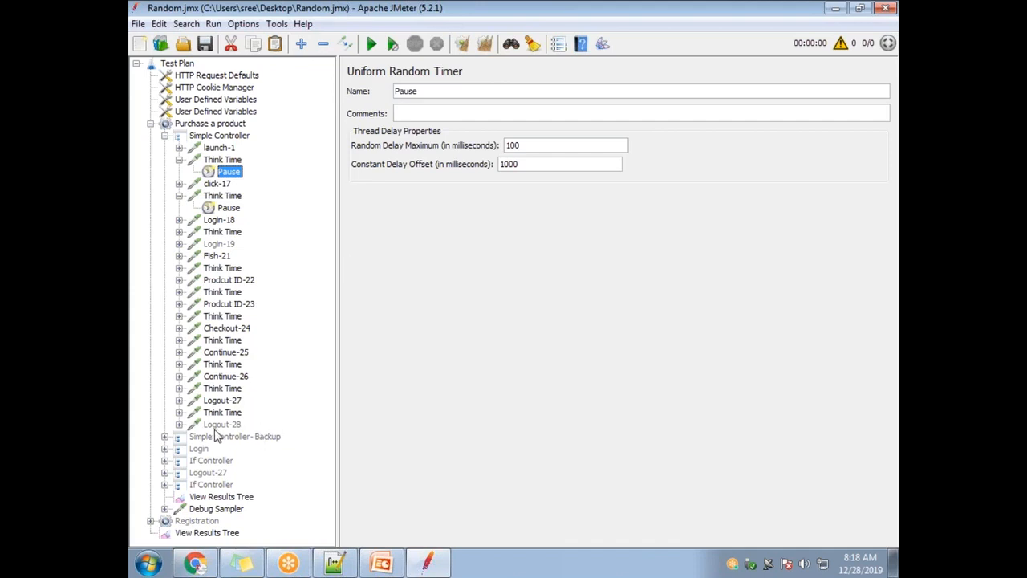
Add a Flow Control Action sampler at the end of the Simple Controller.
right_click(223, 138)
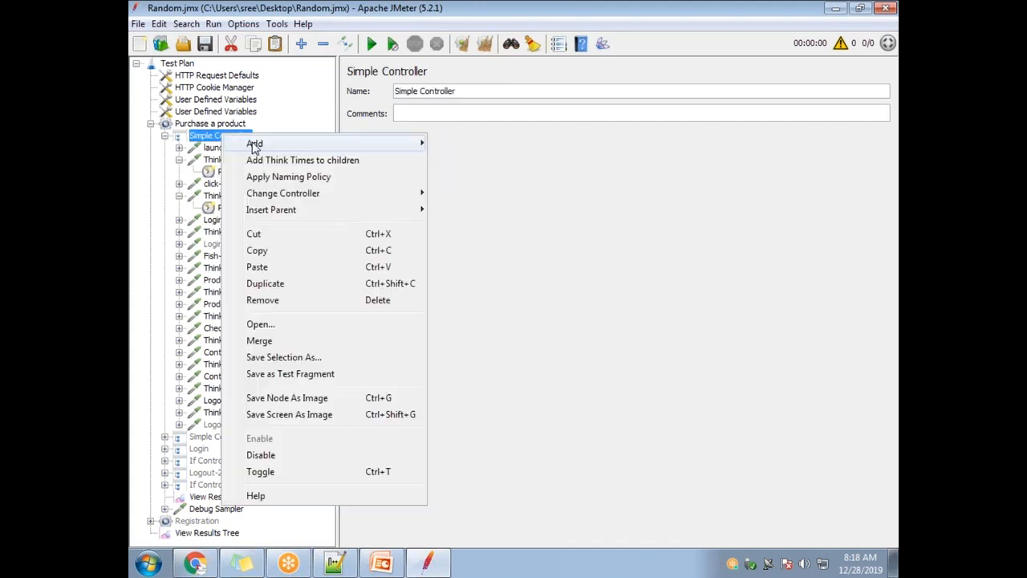
mouse_move(265, 143)
mouse_move(469, 144)
click(587, 143)
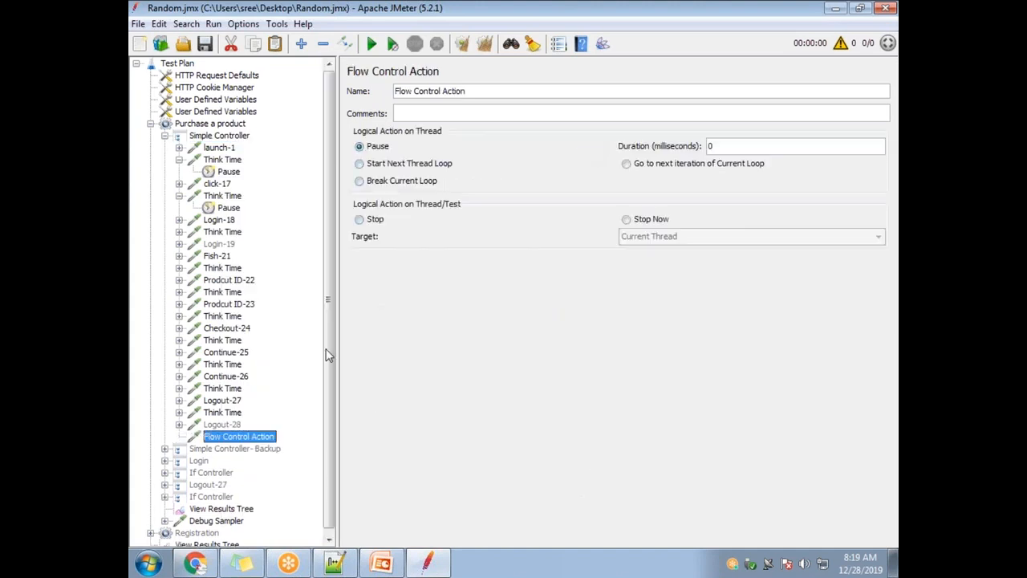
Add a Constant Timer under the new Flow Control Action and set its thread delay to 10000 milliseconds.
right_click(229, 435)
mouse_move(310, 269)
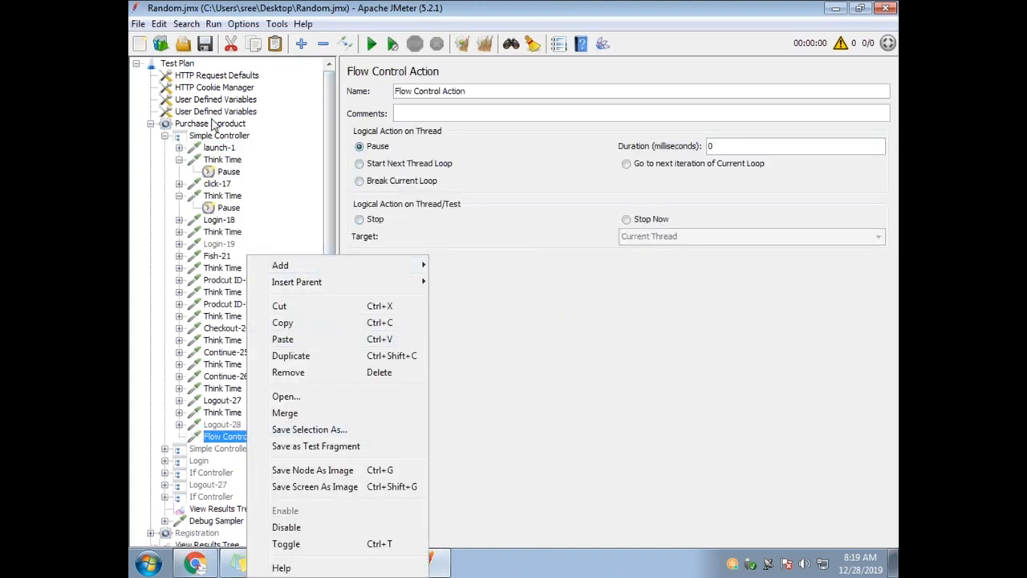
mouse_move(339, 287)
mouse_move(482, 298)
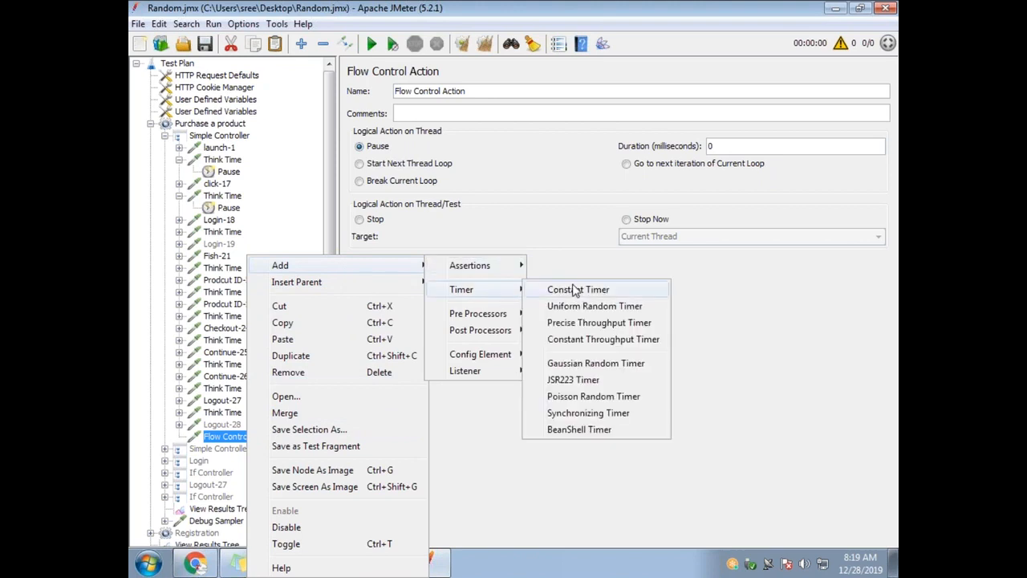
click(566, 292)
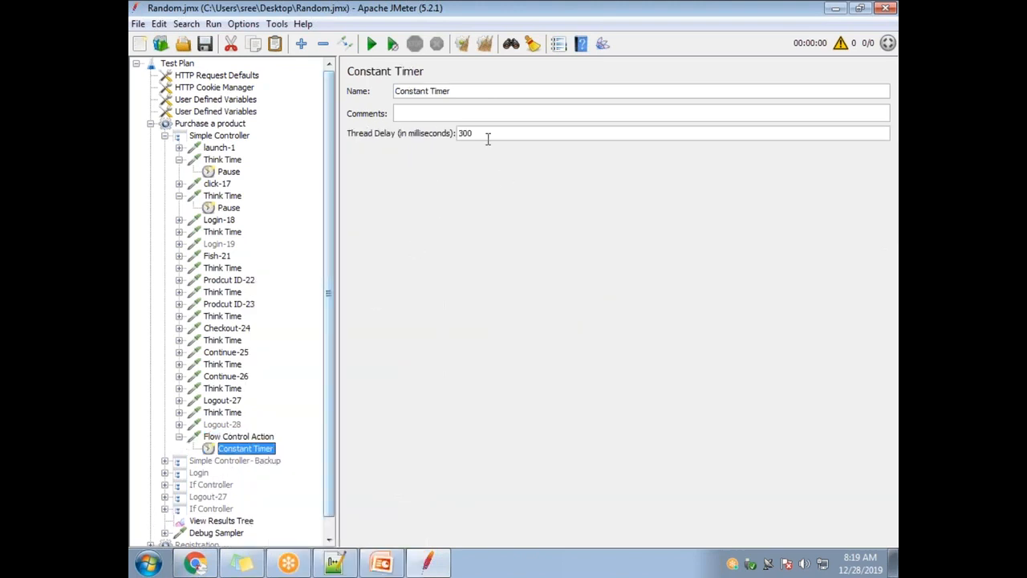
drag(490, 135, 462, 134)
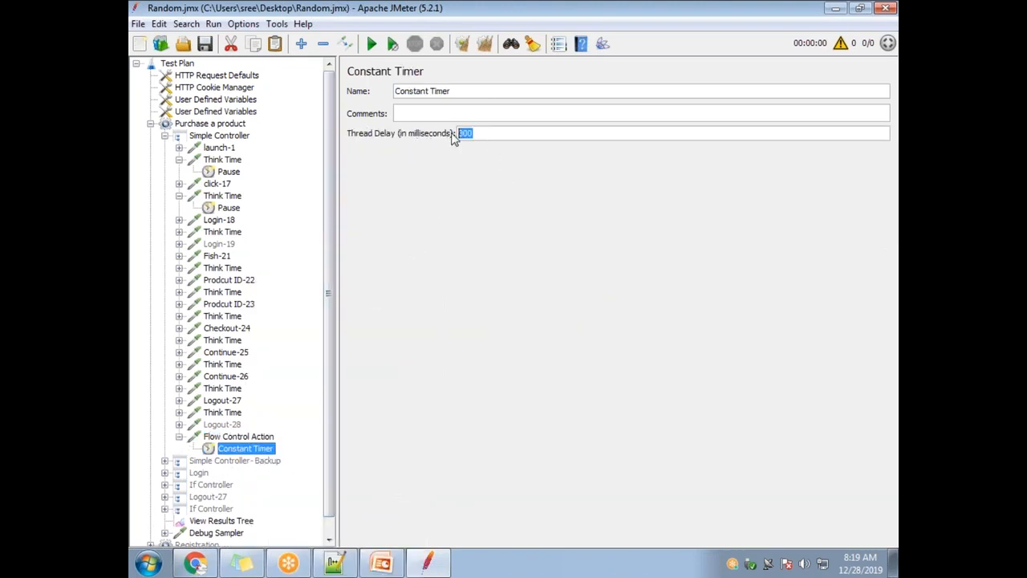
text(10000)
click(241, 438)
click(243, 450)
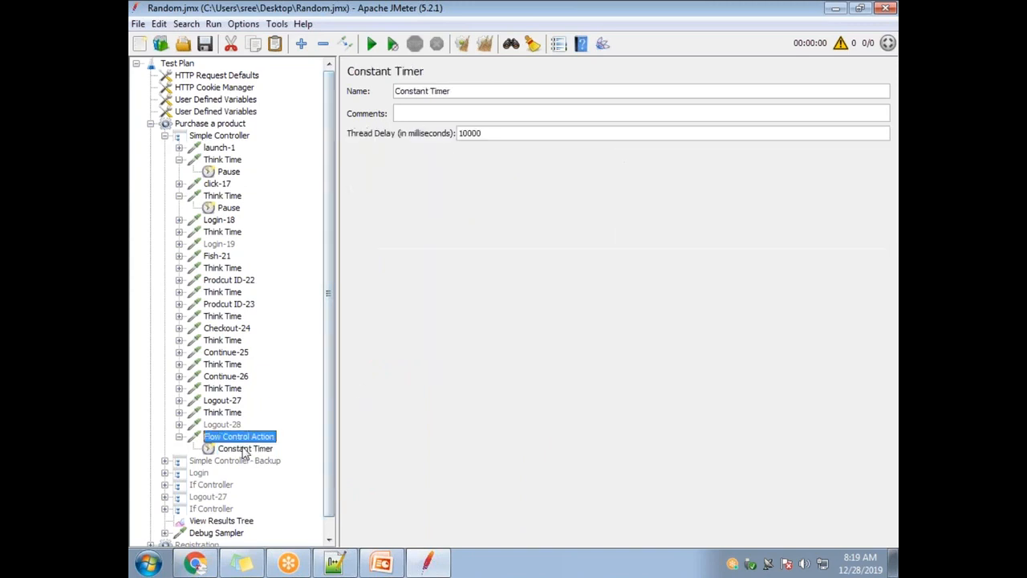
Collapse the first two Think Time actions in the Simple Controller and view the one after Login-18.
click(165, 136)
click(165, 136)
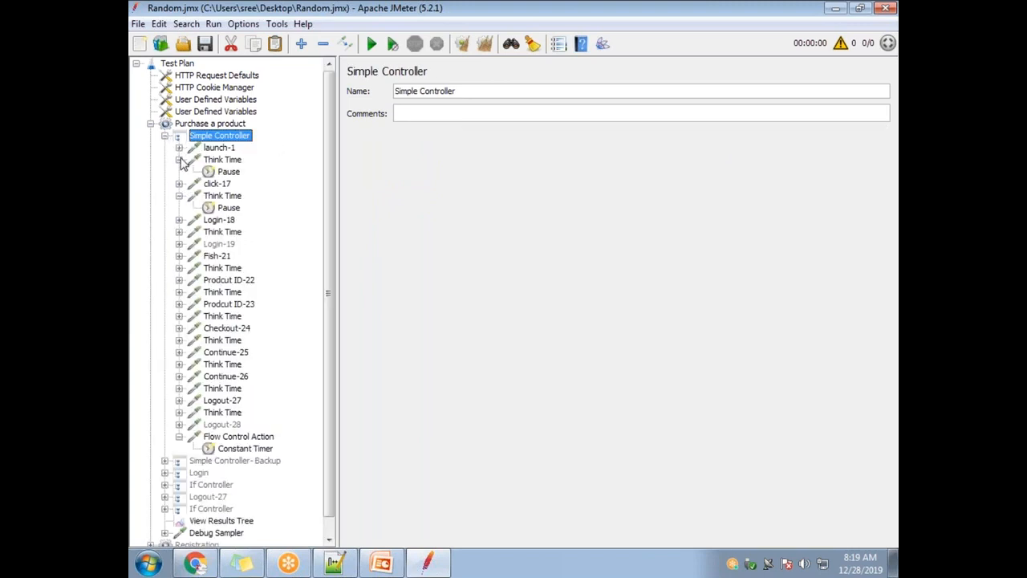
click(178, 159)
click(179, 184)
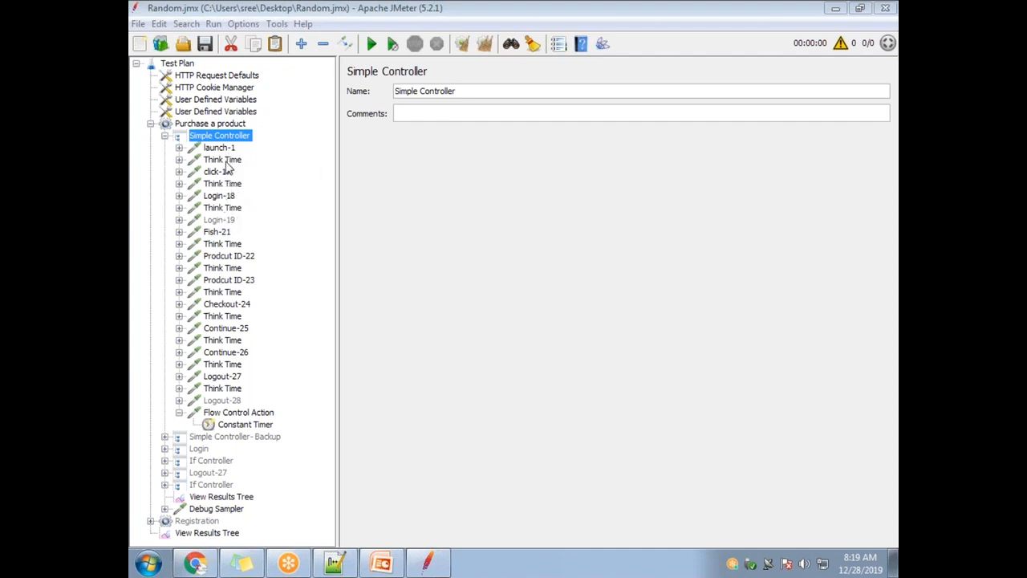
click(223, 208)
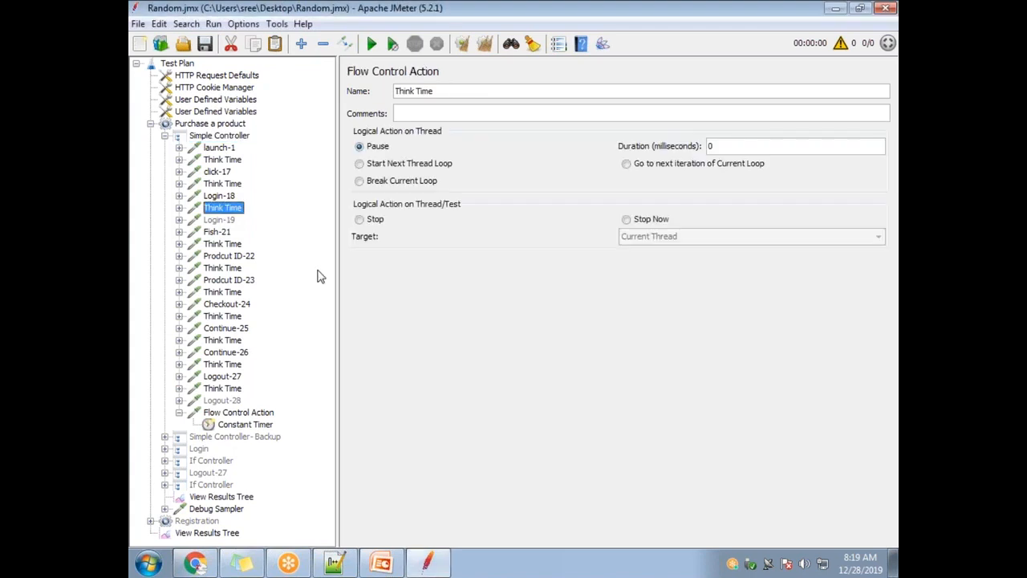
Remove the Think Time after Login-18 and check the neighbouring Login-18 and Login-19 requests.
key(Delete)
click(480, 302)
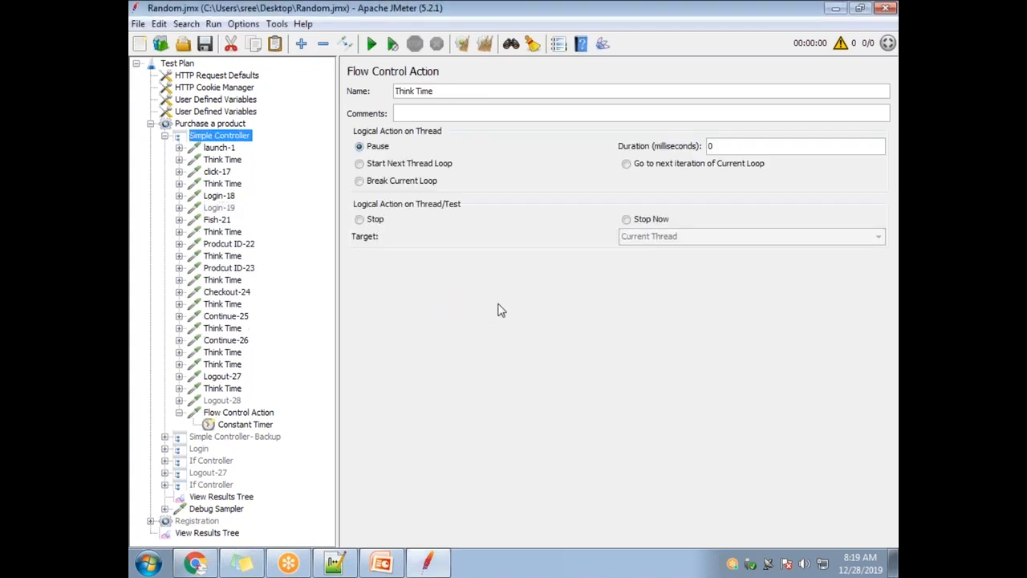
click(221, 210)
click(219, 197)
click(221, 206)
click(220, 197)
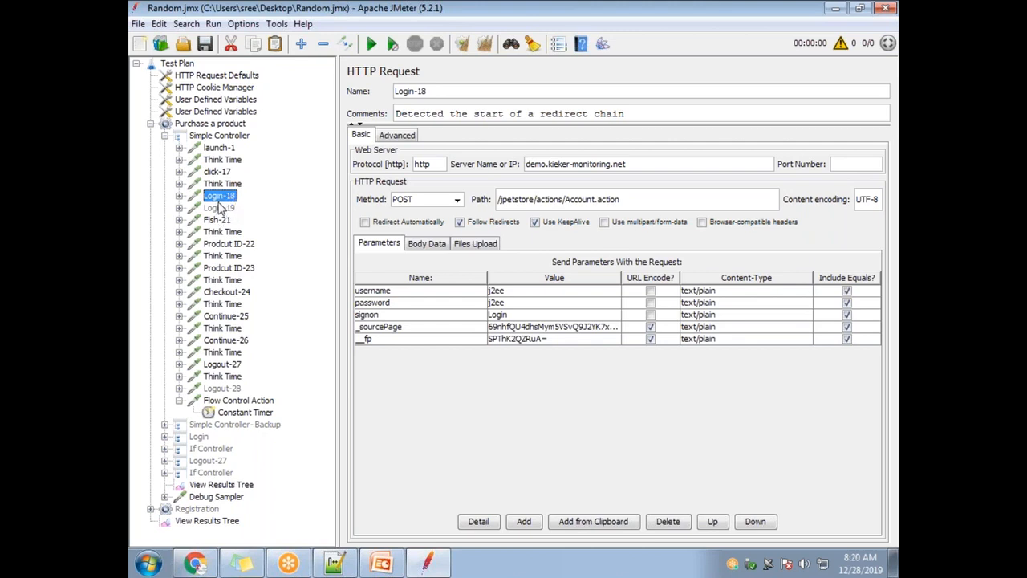
Remove the Think Time between Logout-27 and the disabled Logout-28 sampler.
click(229, 390)
key(Up)
key(Delete)
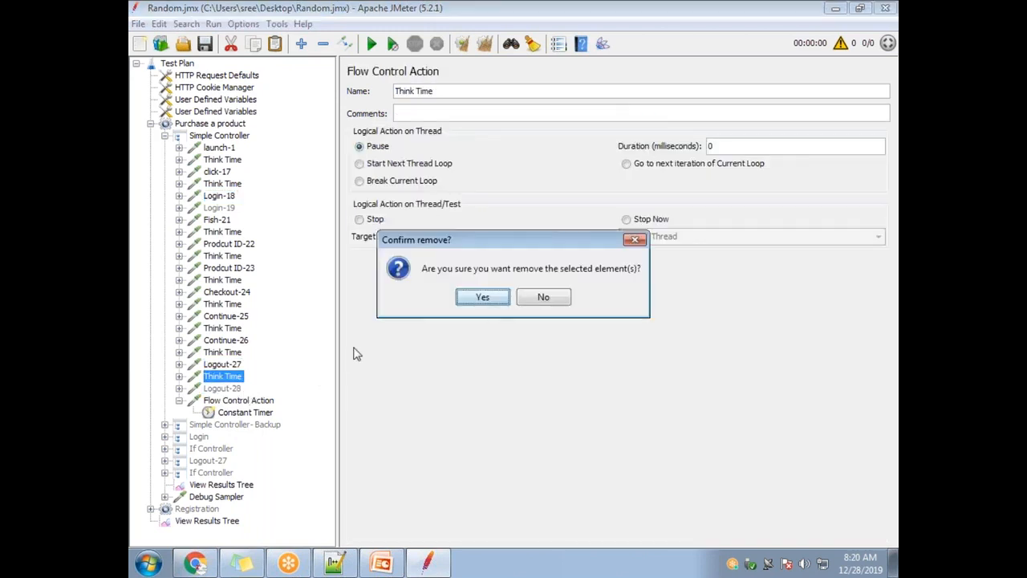
click(479, 302)
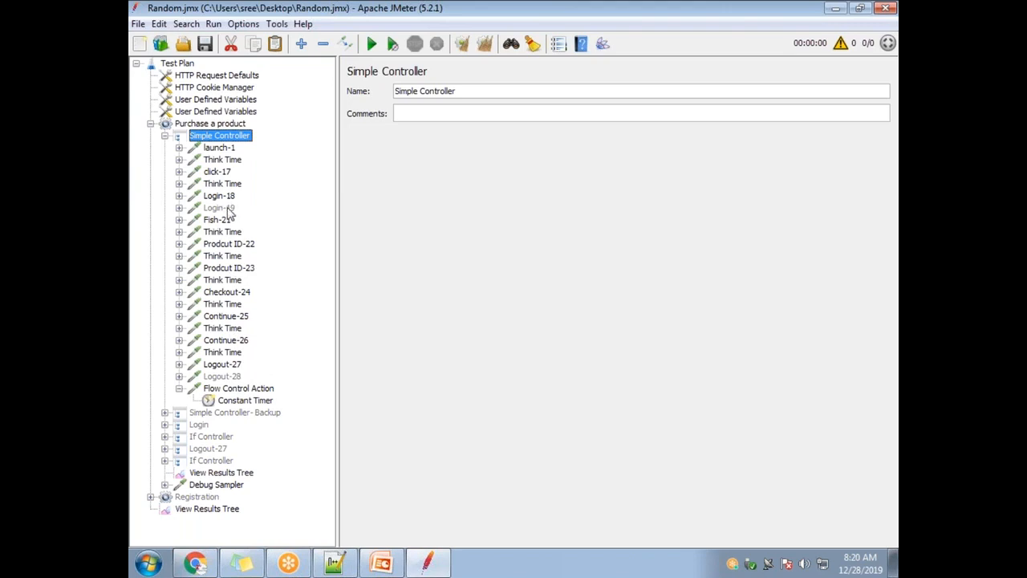
click(802, 215)
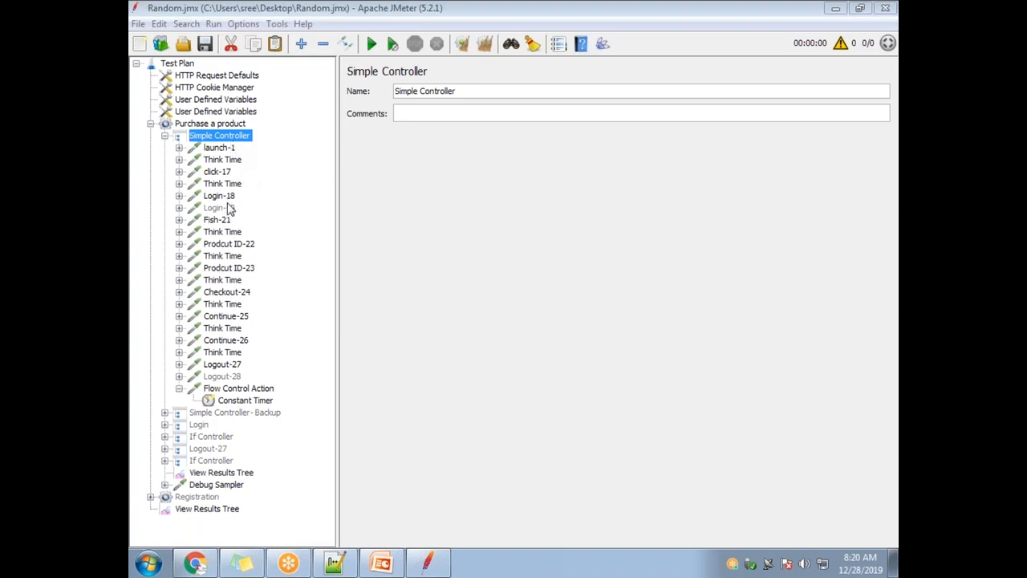
Browse the list of test plan templates down to Recording with Think Time and Think Time at a point, without merging any.
click(225, 160)
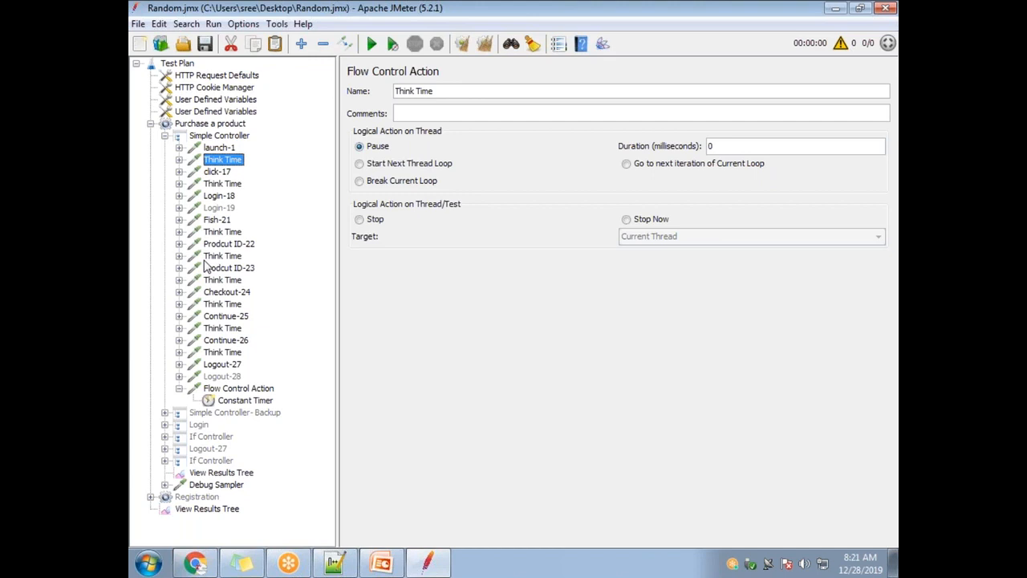
click(160, 44)
click(470, 179)
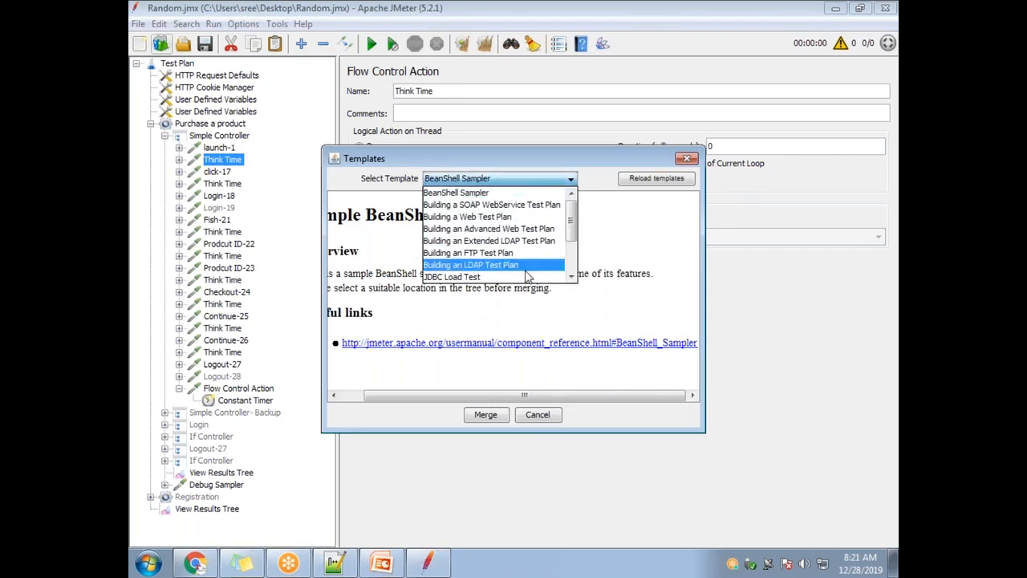
click(571, 276)
click(572, 278)
click(572, 278)
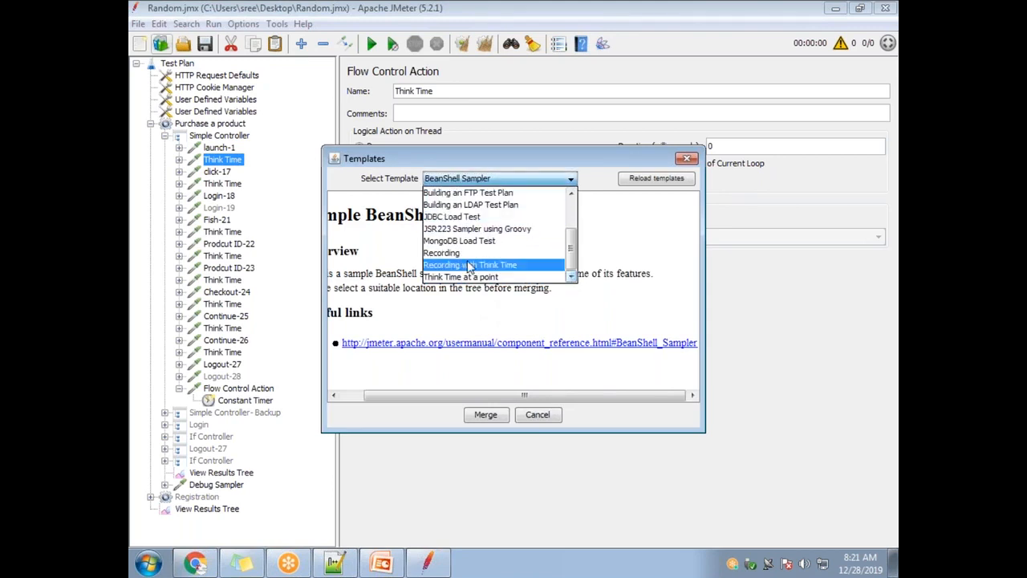
click(557, 417)
click(557, 419)
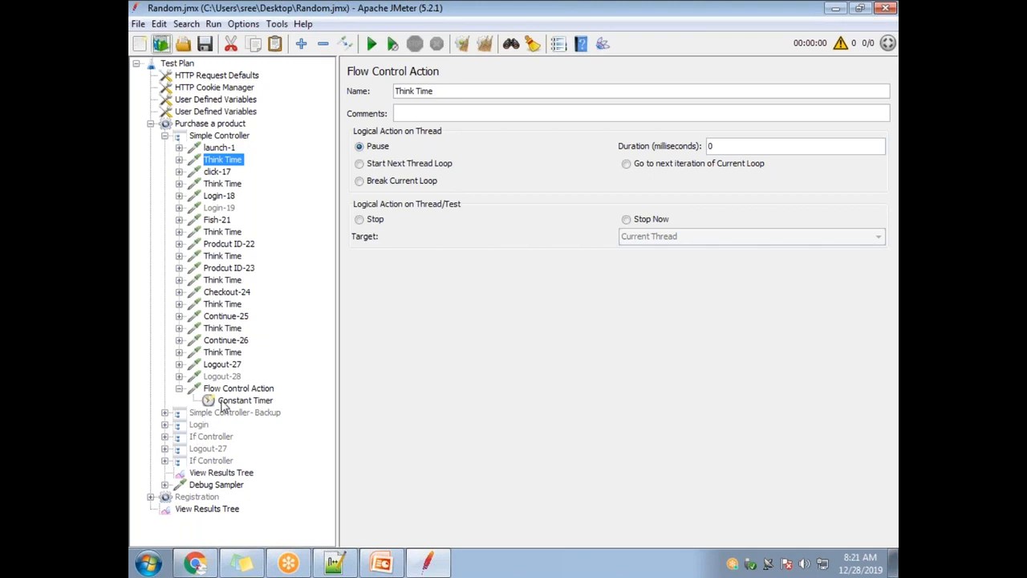
Examine the Think Time after Continue-26 and the delay properties of its Pause timer.
click(227, 353)
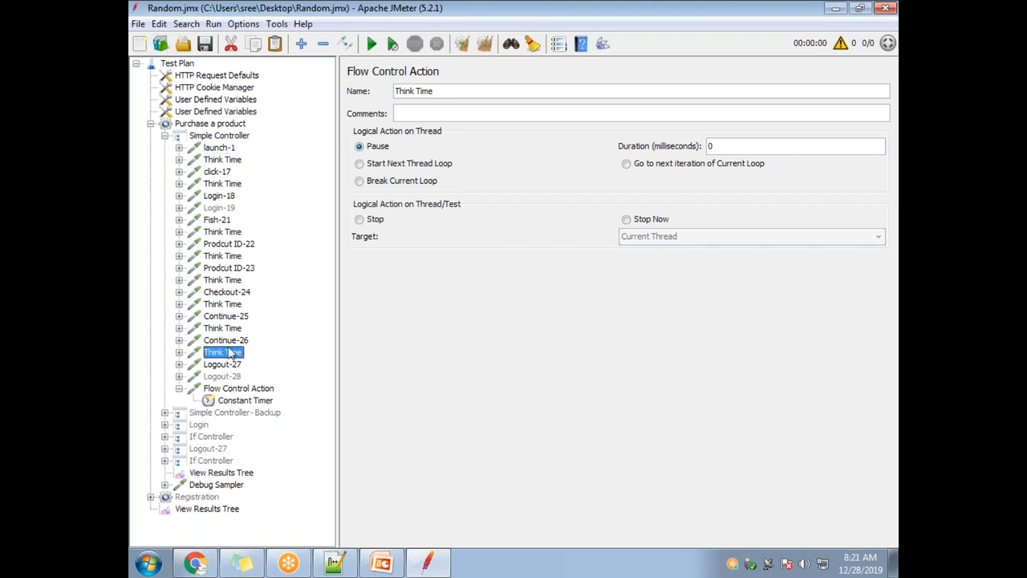
click(180, 353)
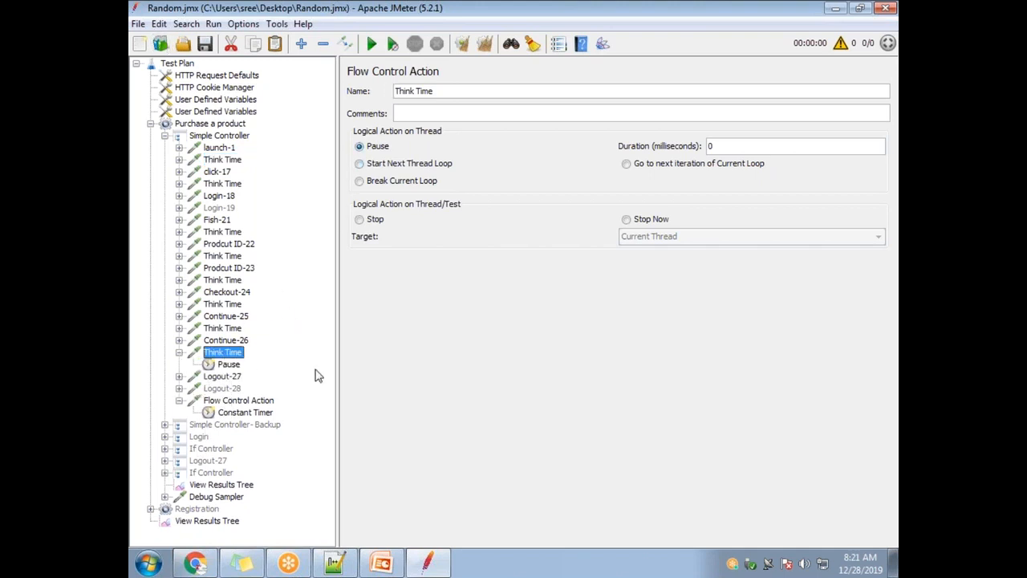
click(228, 364)
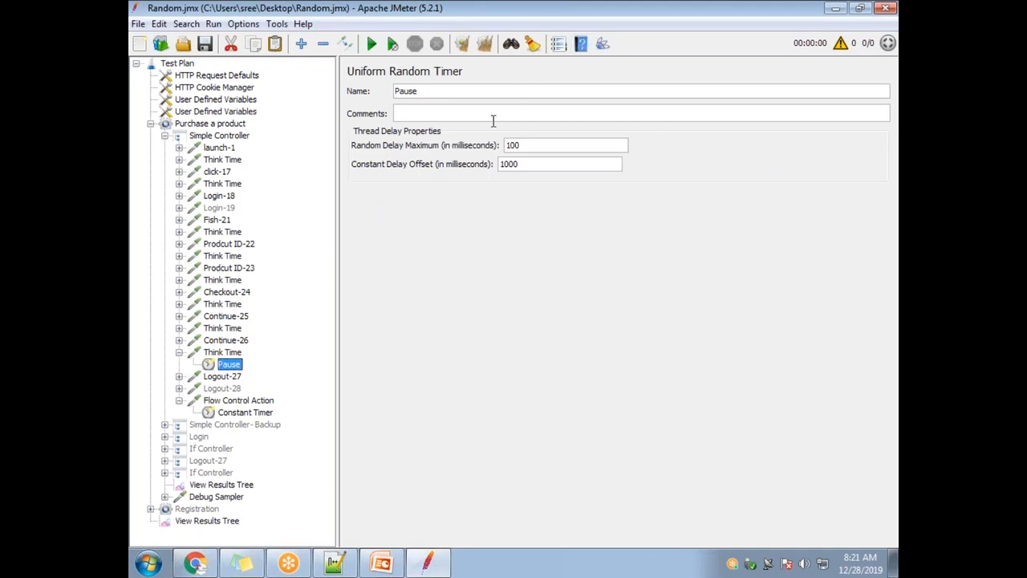
Compare the Simple Controller's Add Think Times to children command with the think time templates, applying neither.
click(218, 136)
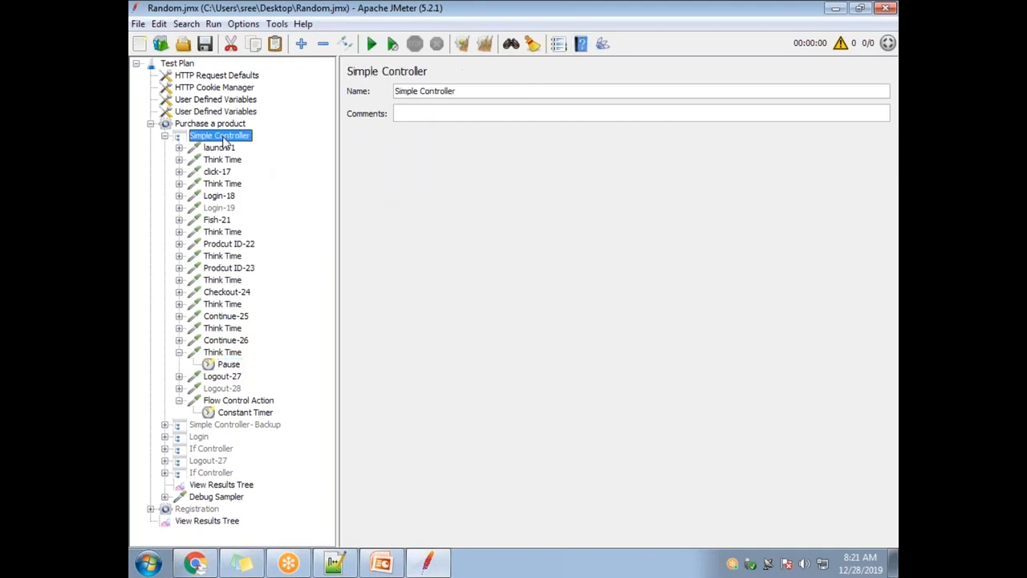
right_click(222, 137)
click(498, 252)
click(160, 43)
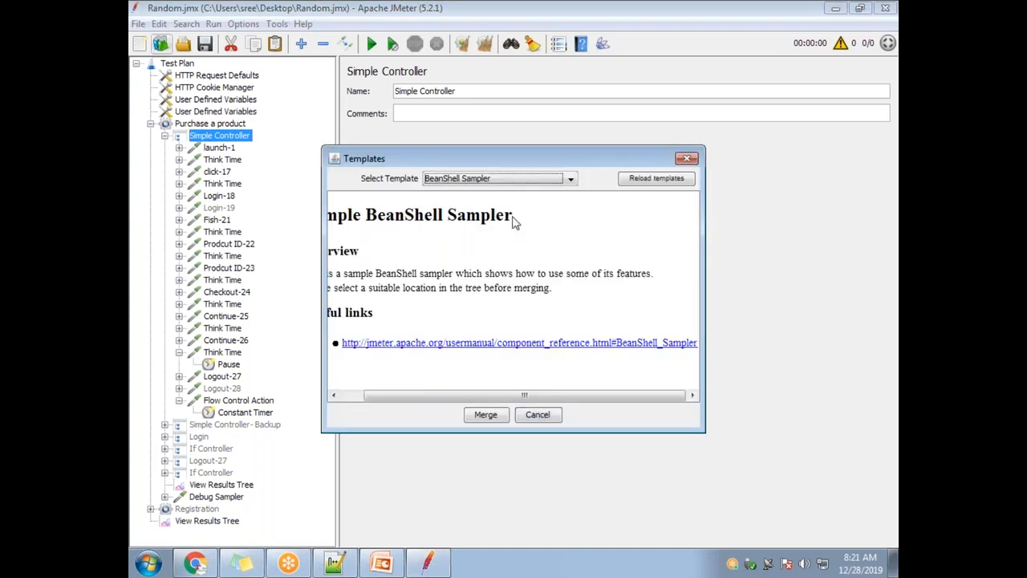
click(523, 178)
click(571, 277)
click(571, 278)
click(543, 418)
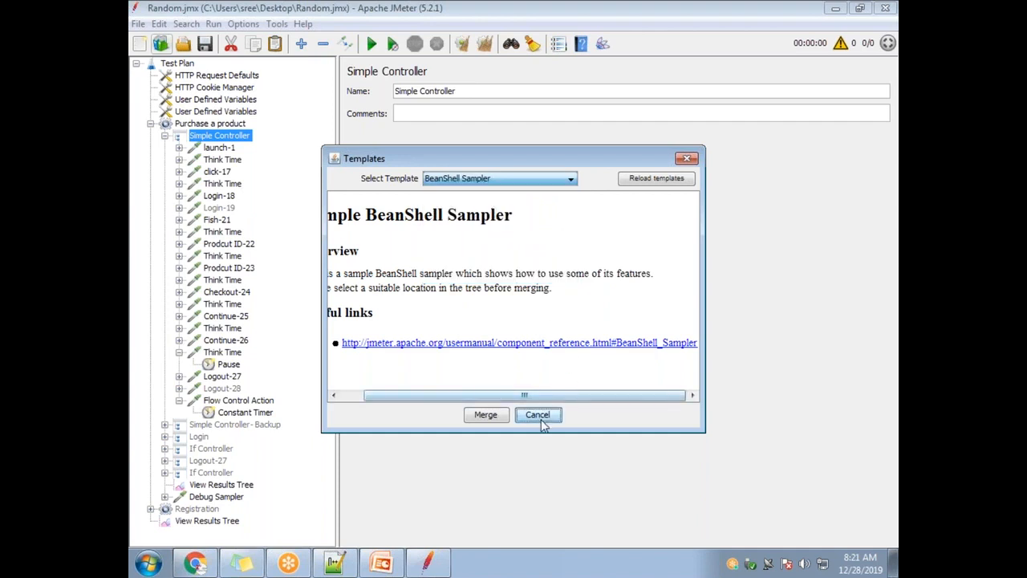
click(540, 423)
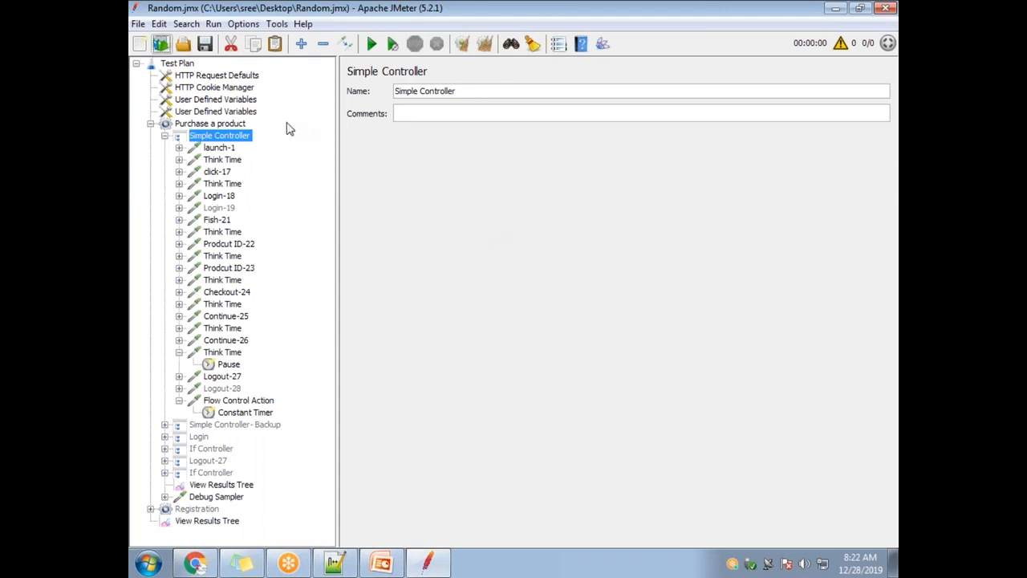
right_click(233, 138)
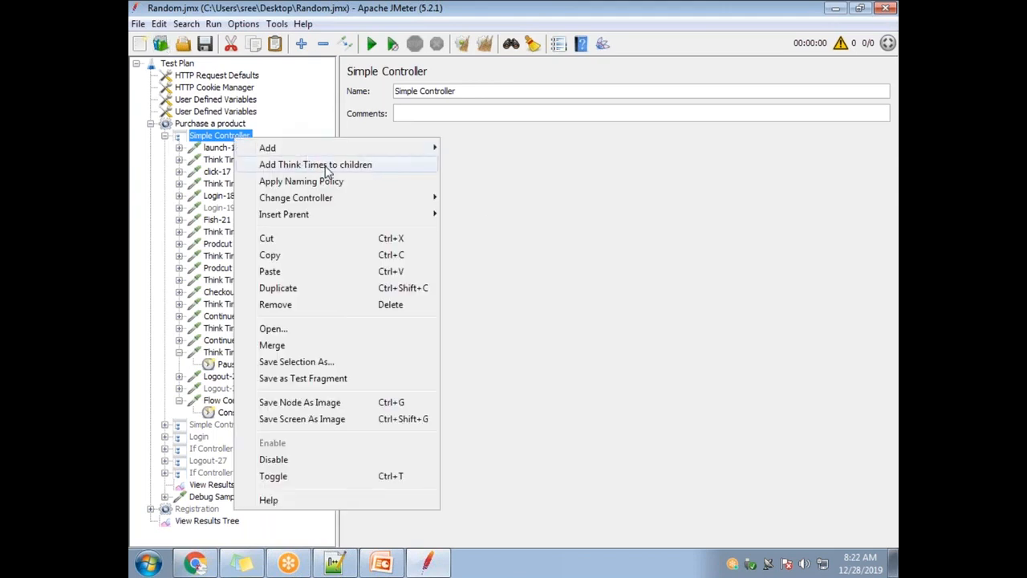
click(522, 289)
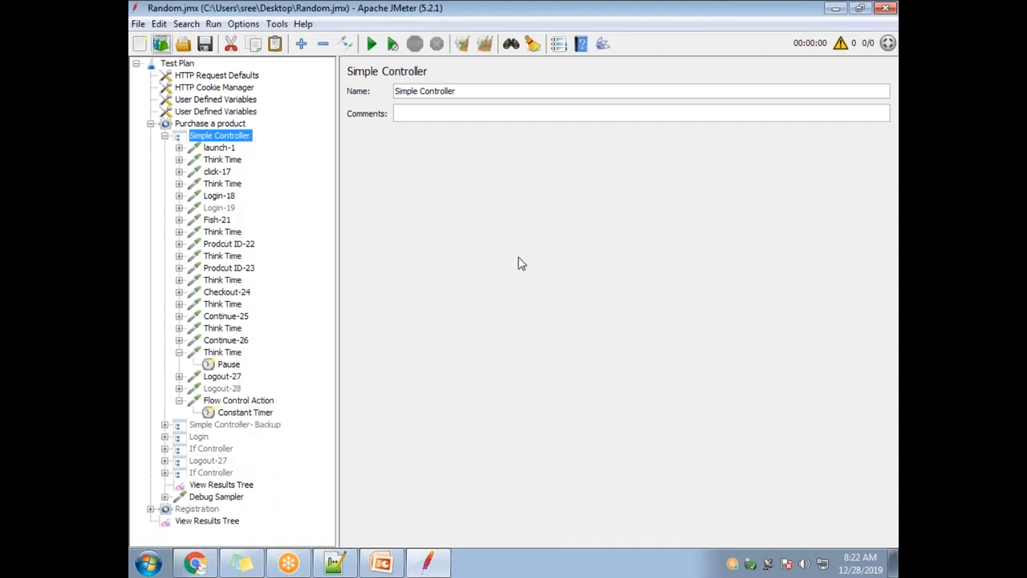
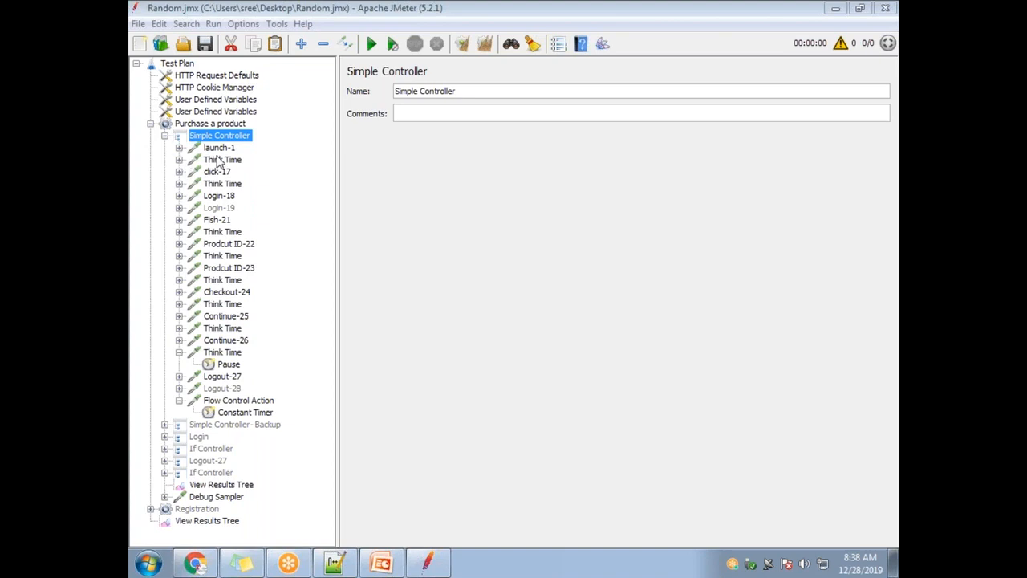
Examine the Think Time after launch-1 and its Pause timer, leaving the action collapsed.
click(220, 160)
click(179, 160)
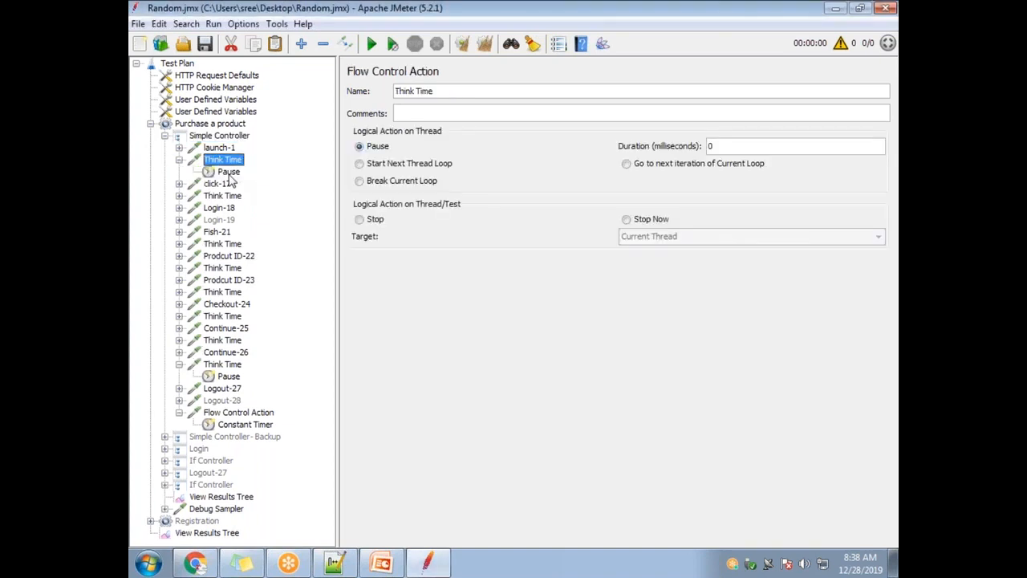
click(229, 173)
key(Up)
click(180, 160)
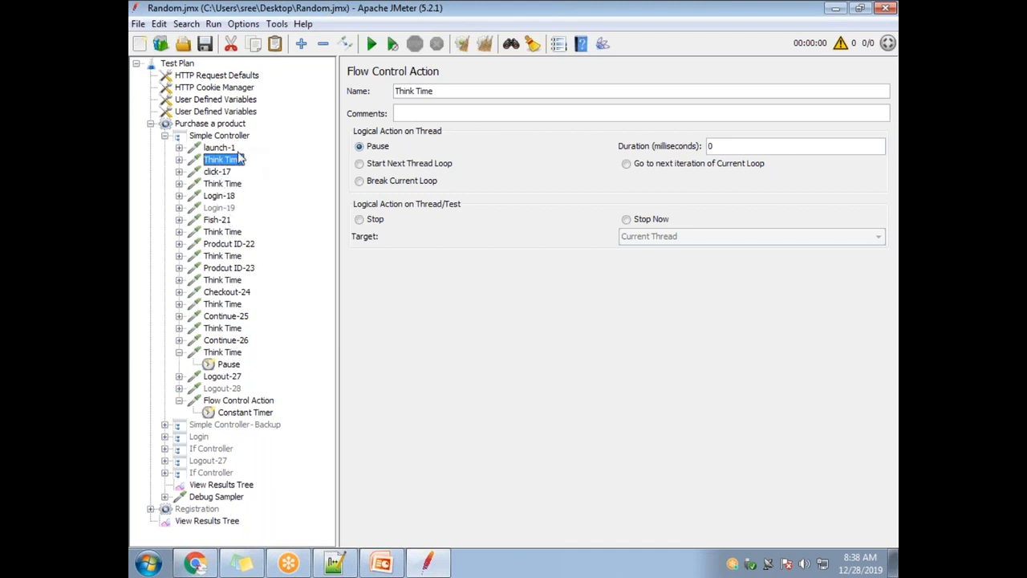
click(178, 160)
click(229, 171)
click(192, 160)
click(179, 160)
Review the Constant Timer and its parent Flow Control Action, and collapse the Think Time after Continue-26.
click(228, 413)
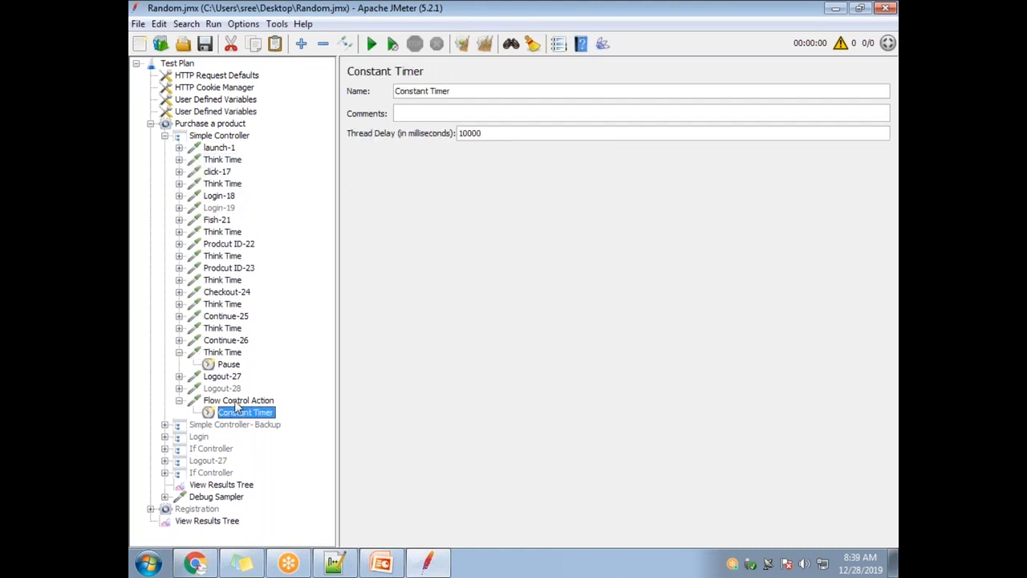
click(237, 404)
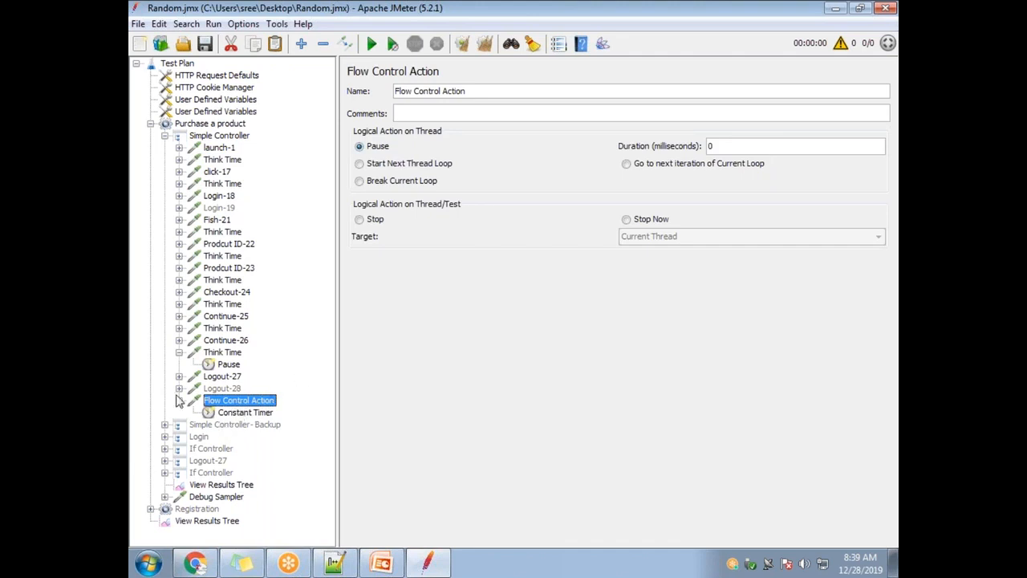
click(179, 352)
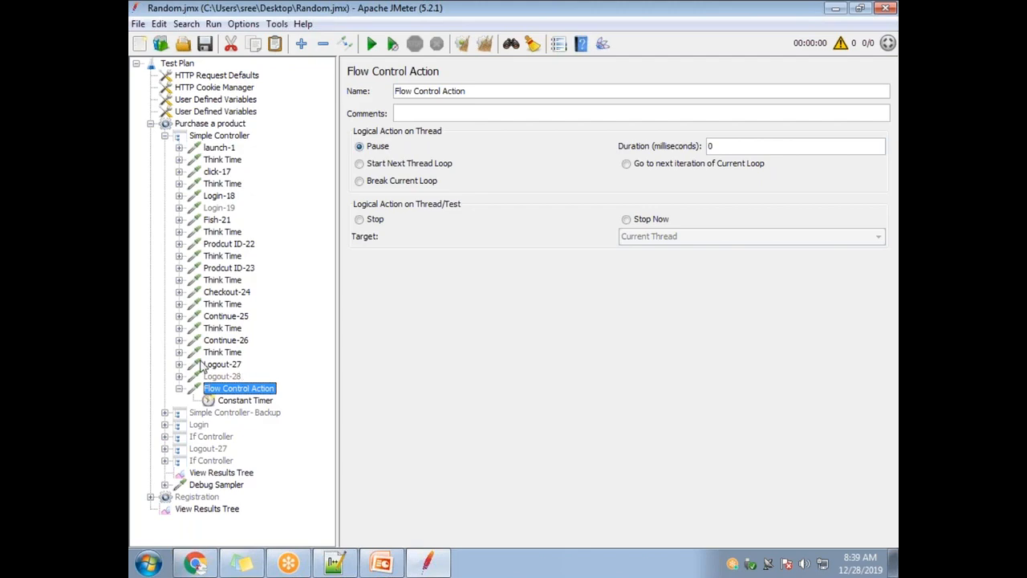
Switch to the Jmeter_v4v presentation in PowerPoint and start the slide show from slide 67, How Timers scope works.
click(381, 563)
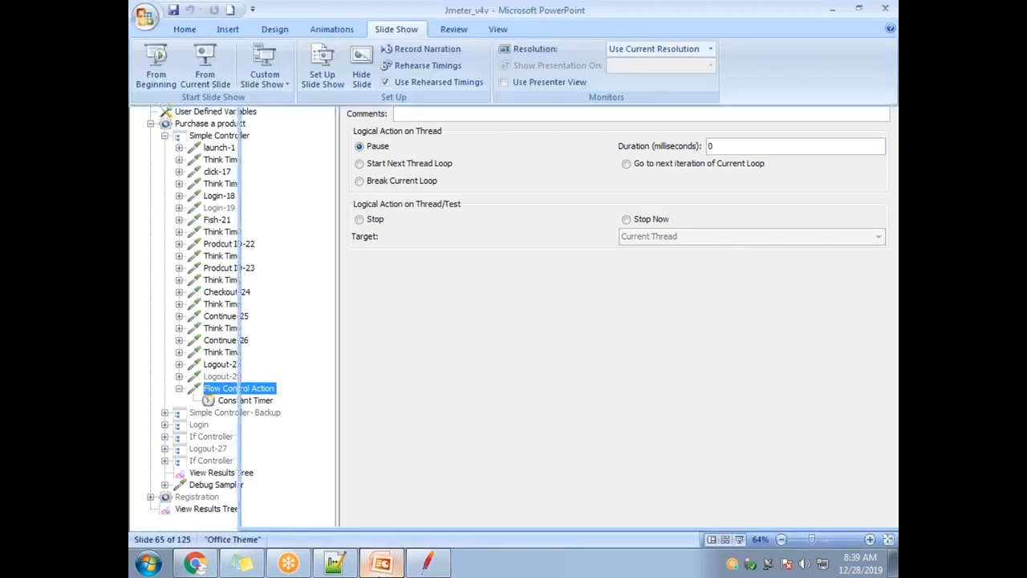
click(181, 257)
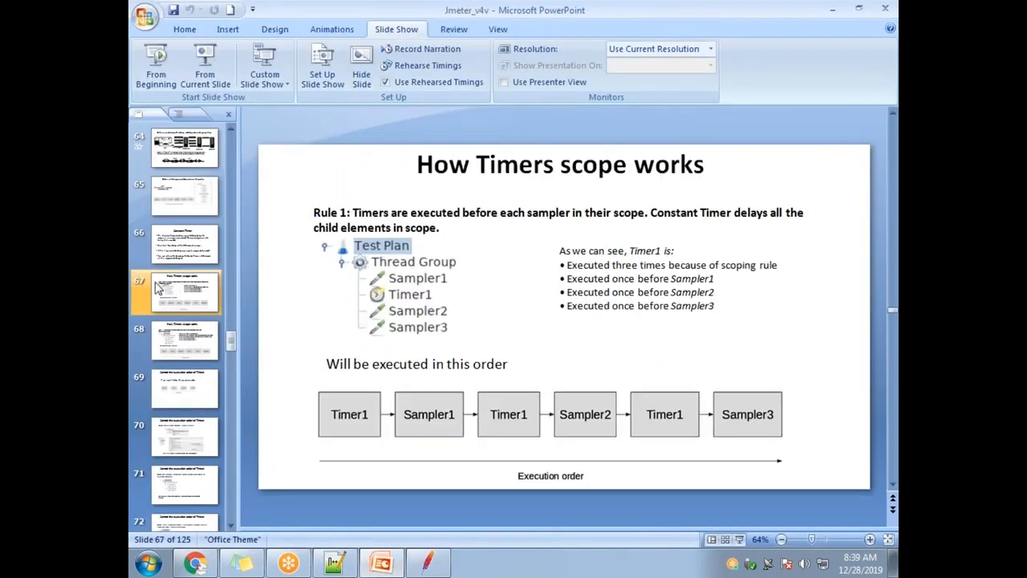
click(203, 68)
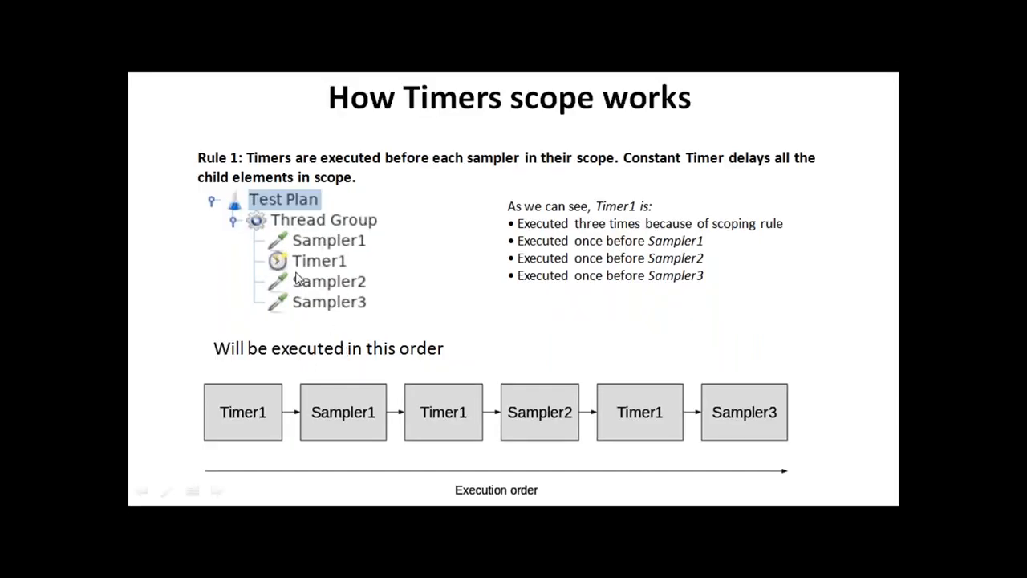